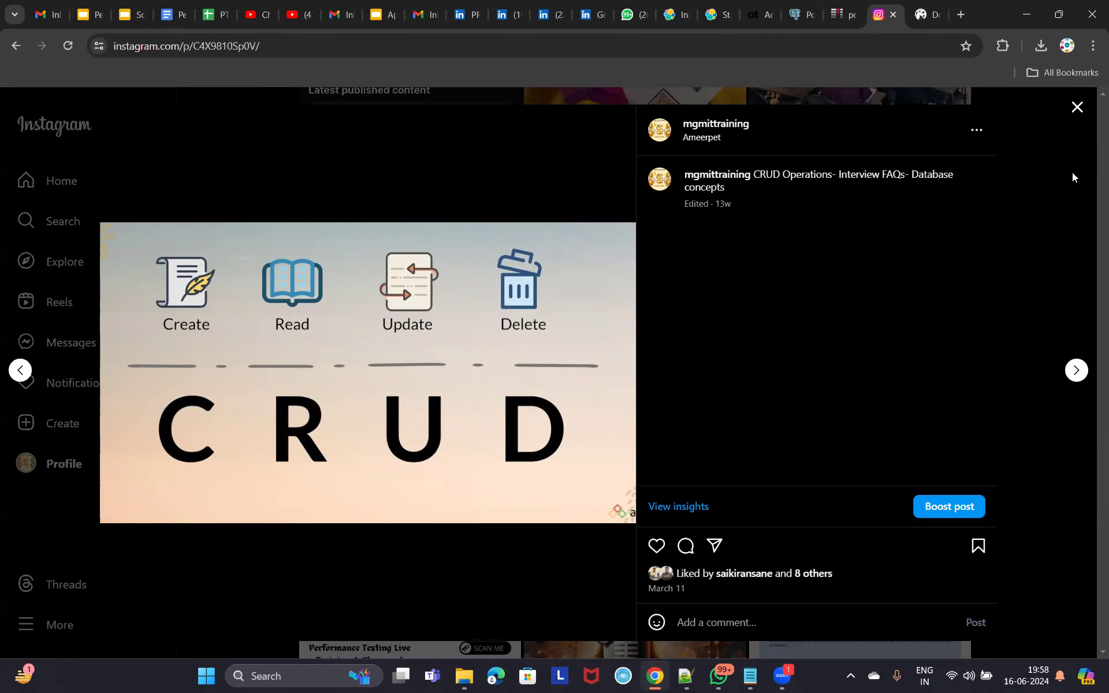
Close the Instagram post, show slide 54 (SQL Basics) in the performance testing deck, and open a new tab.
click(1077, 107)
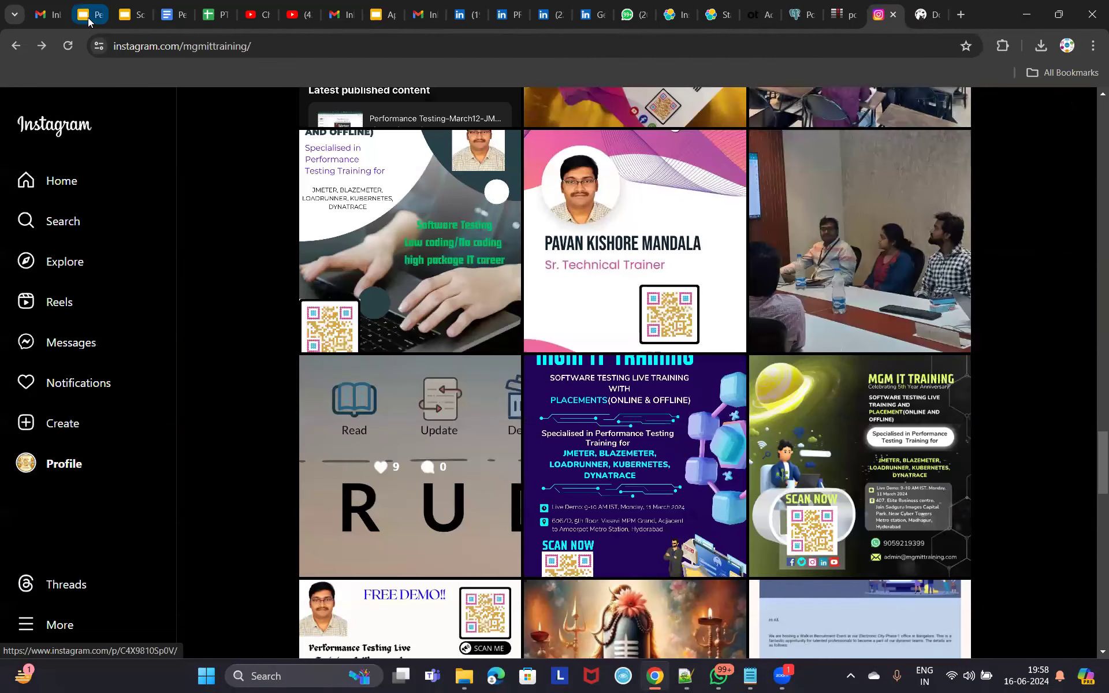
click(88, 15)
scroll(85, 482, down, 1)
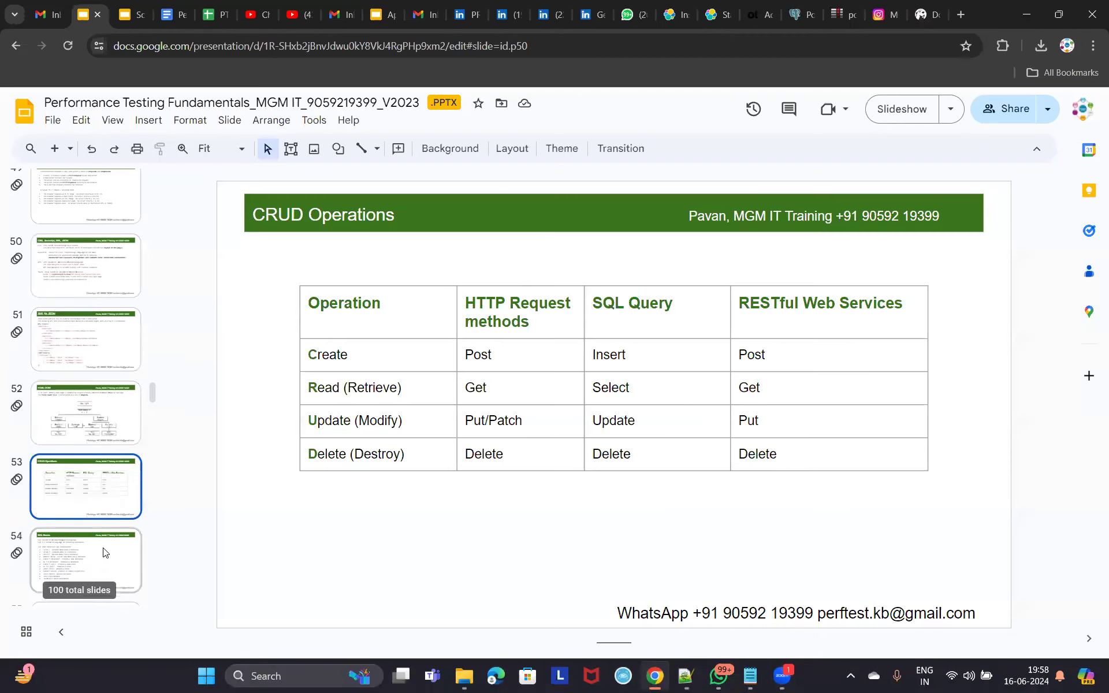
click(104, 552)
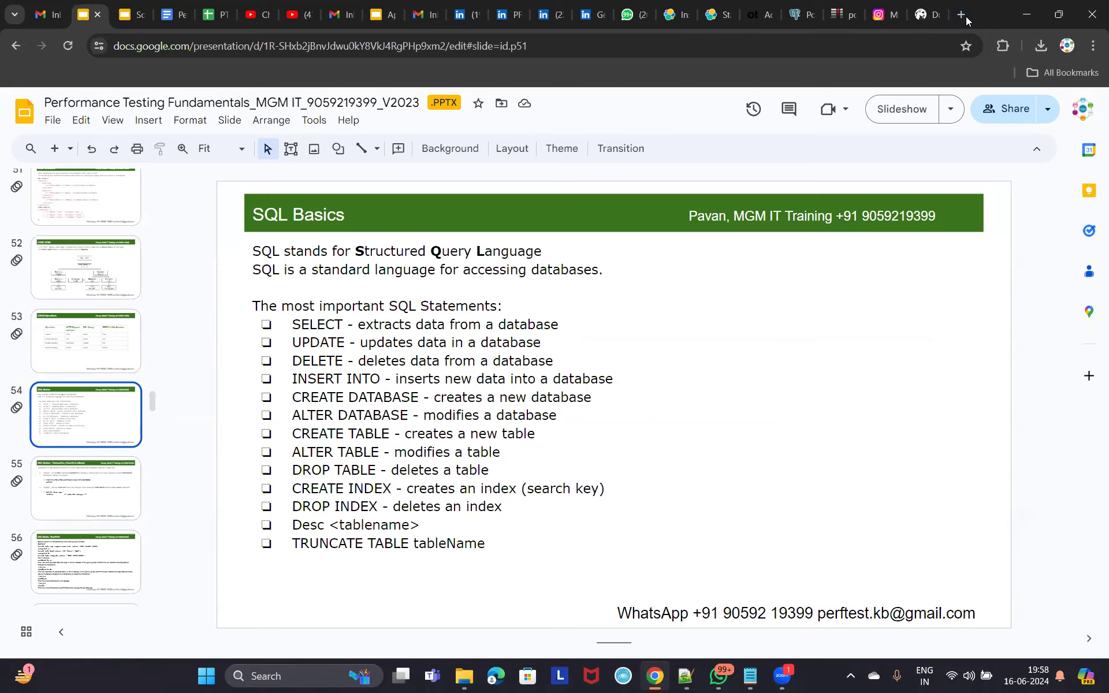
key(ctrl+t)
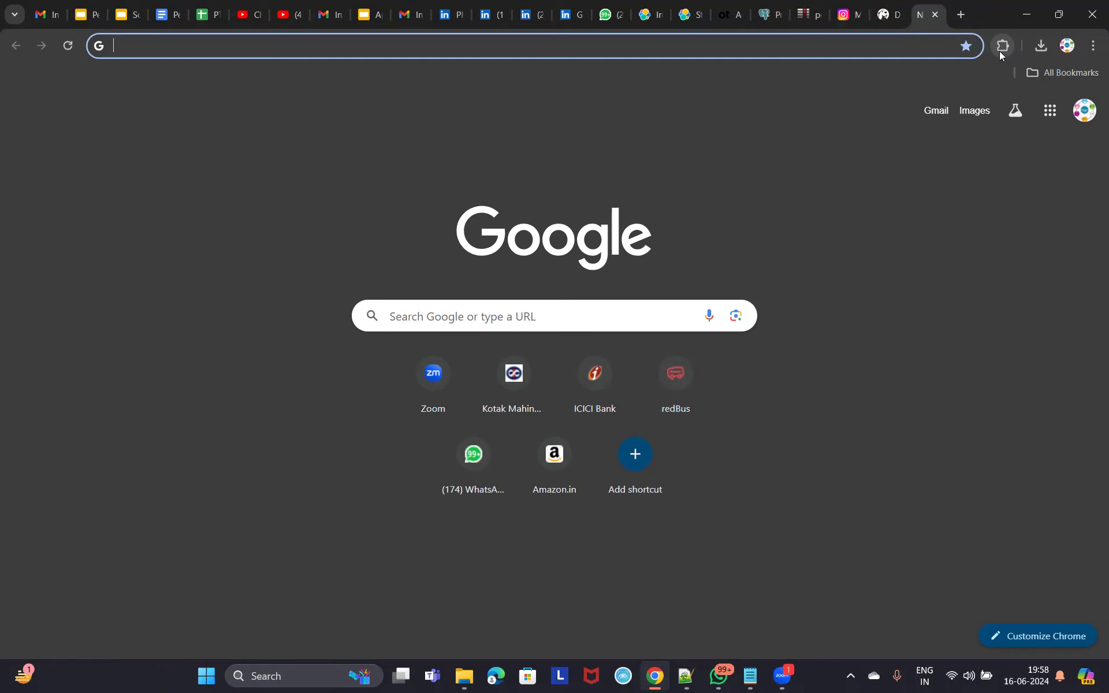
Load w3schools.com, open its SQL Tutorial page, then return to the Gmail tab.
text(w3)
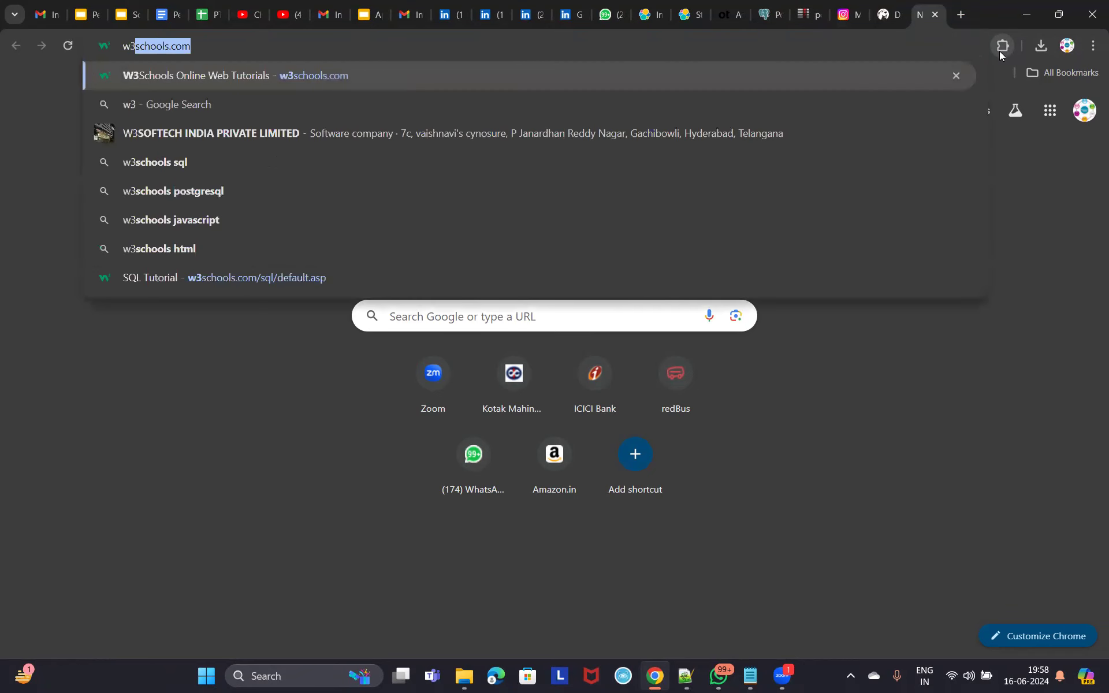
key(Return)
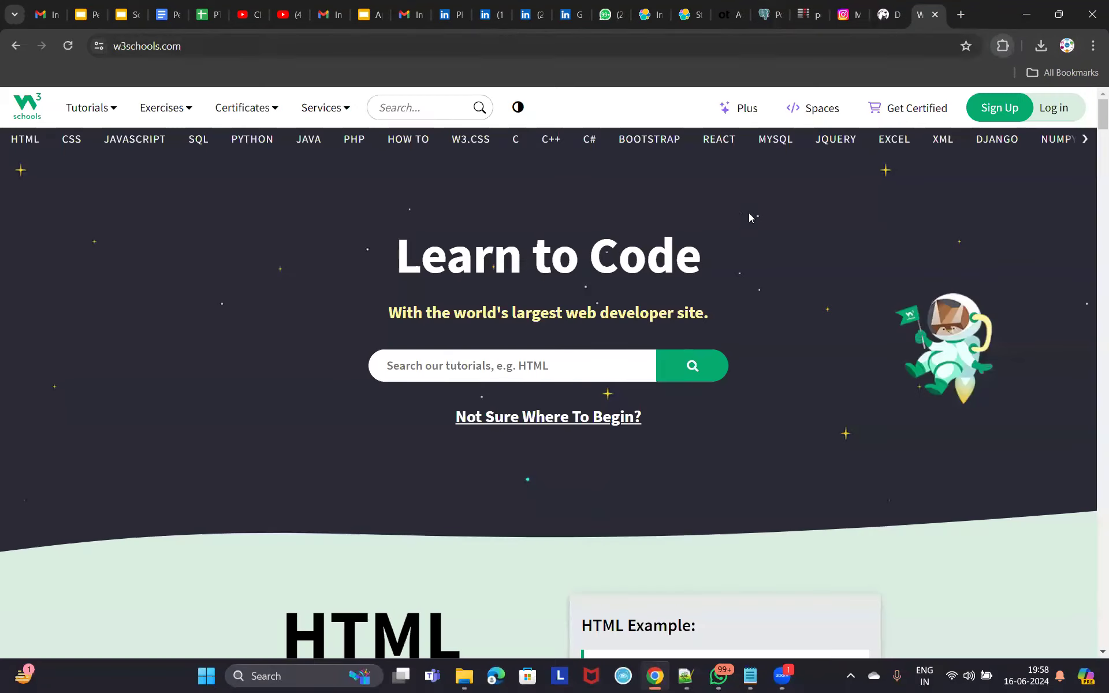
click(198, 139)
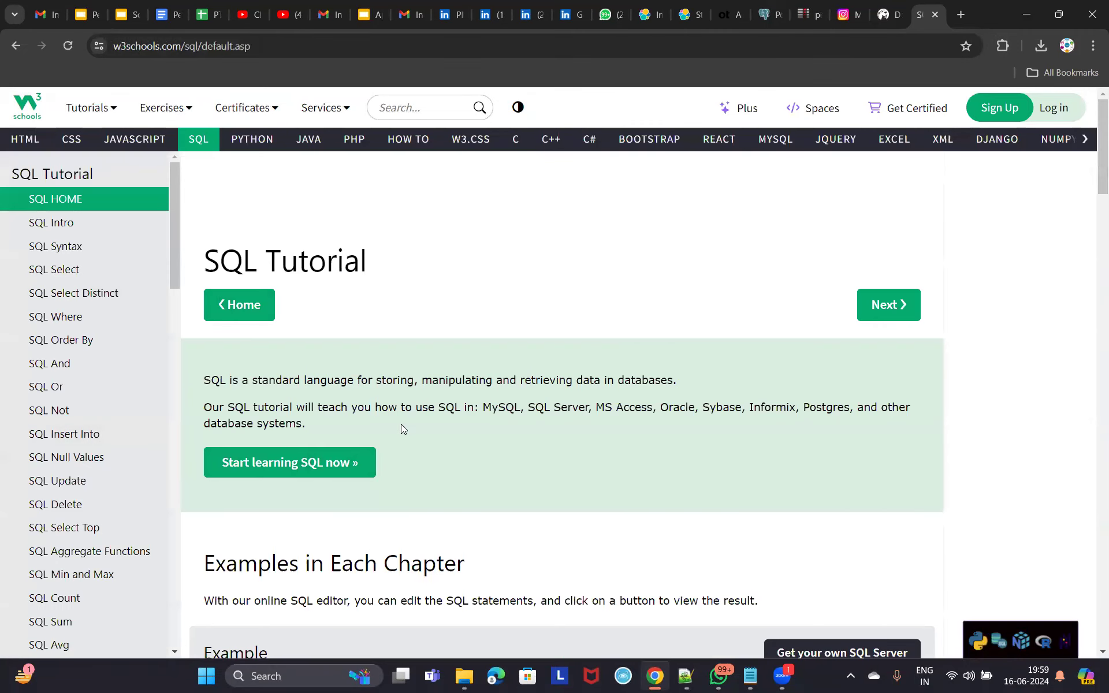
scroll(401, 424, down, 3)
scroll(401, 424, up, 3)
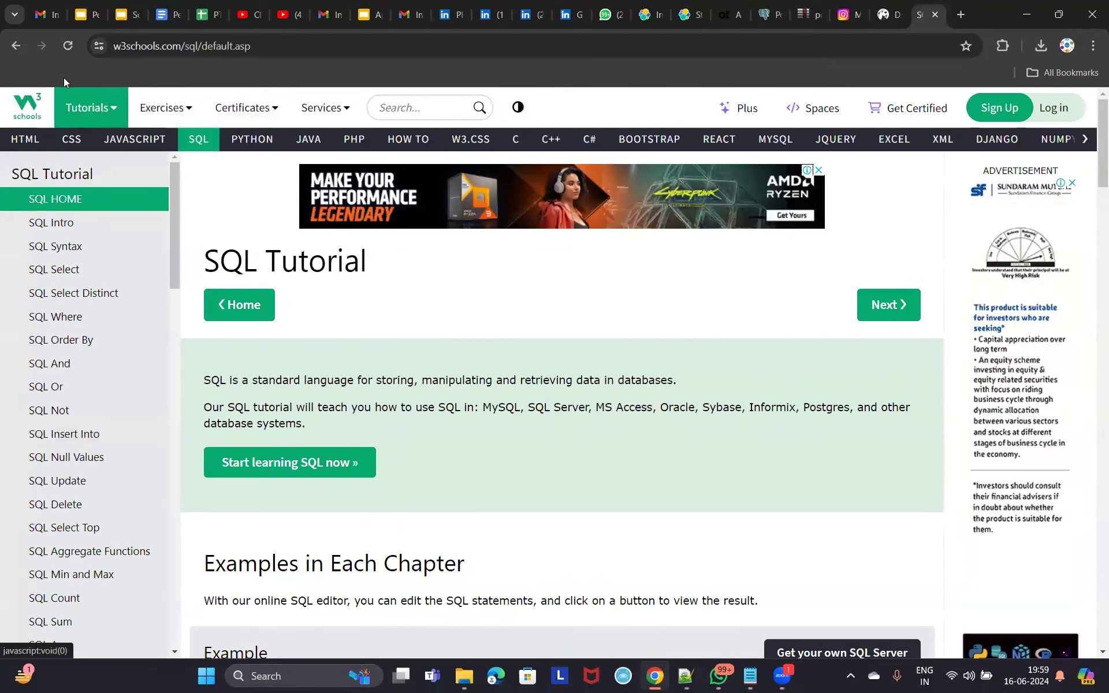
click(43, 22)
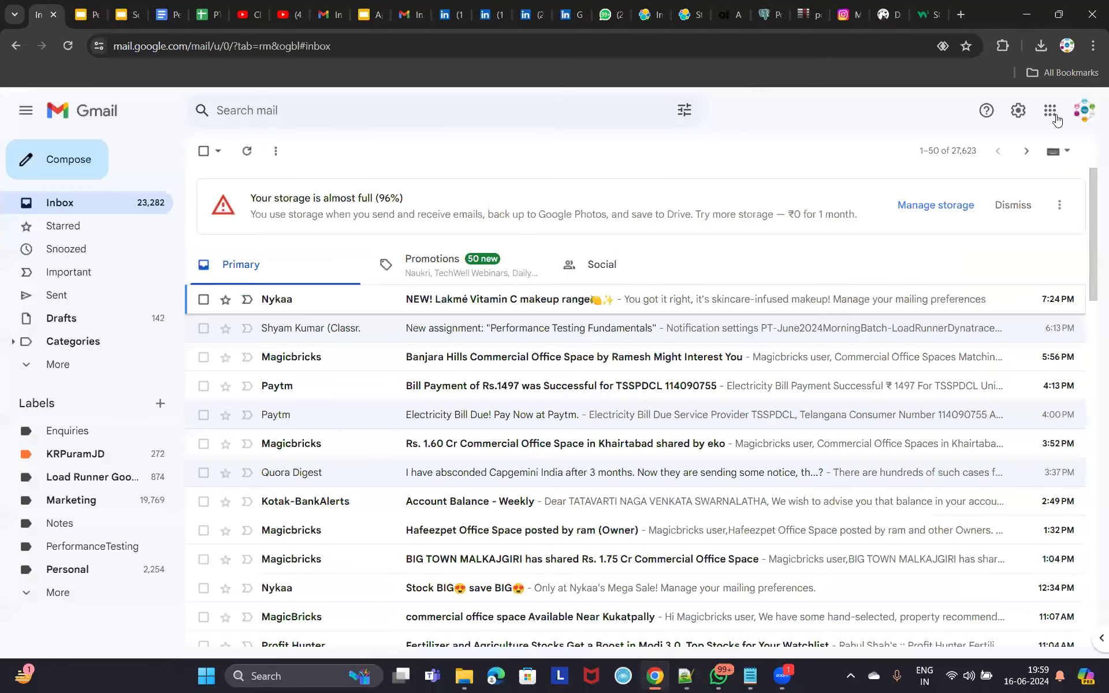
Launch Google Classroom from Gmail's Google apps panel.
click(1050, 111)
scroll(986, 358, down, 6)
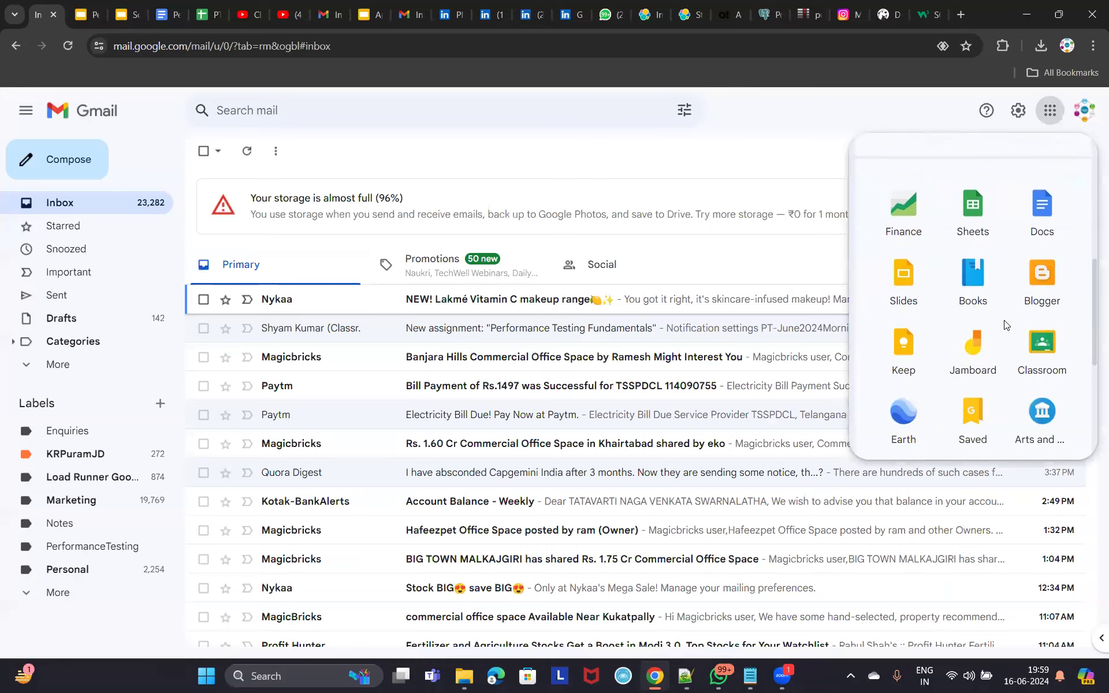
scroll(1015, 358, down, 3)
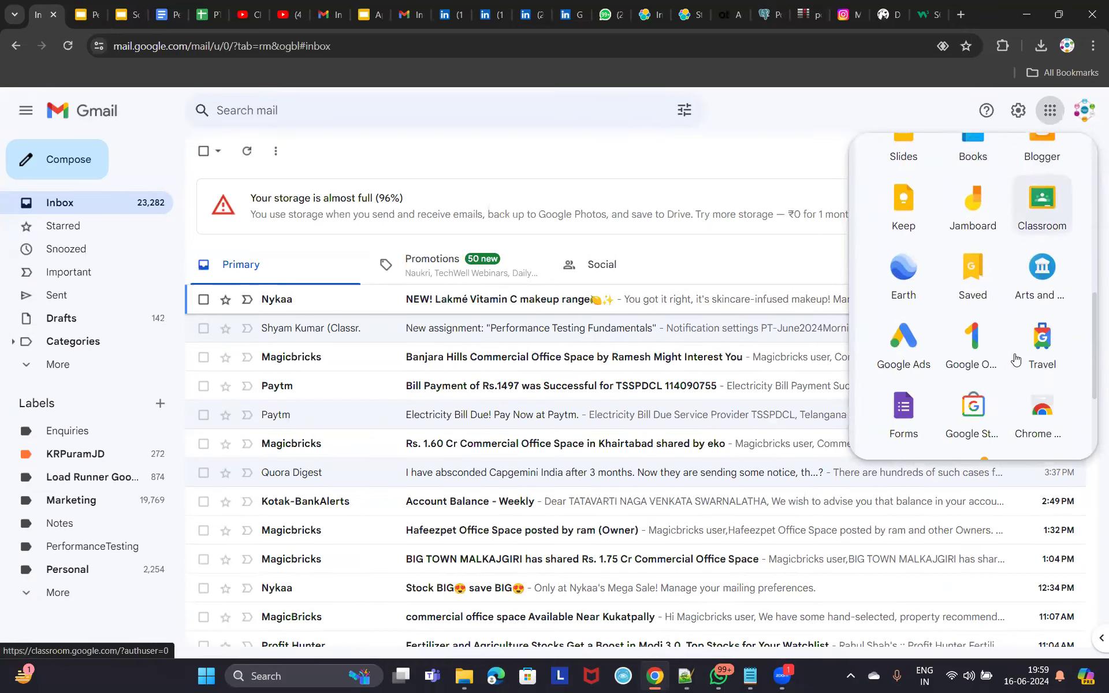
scroll(1015, 359, up, 4)
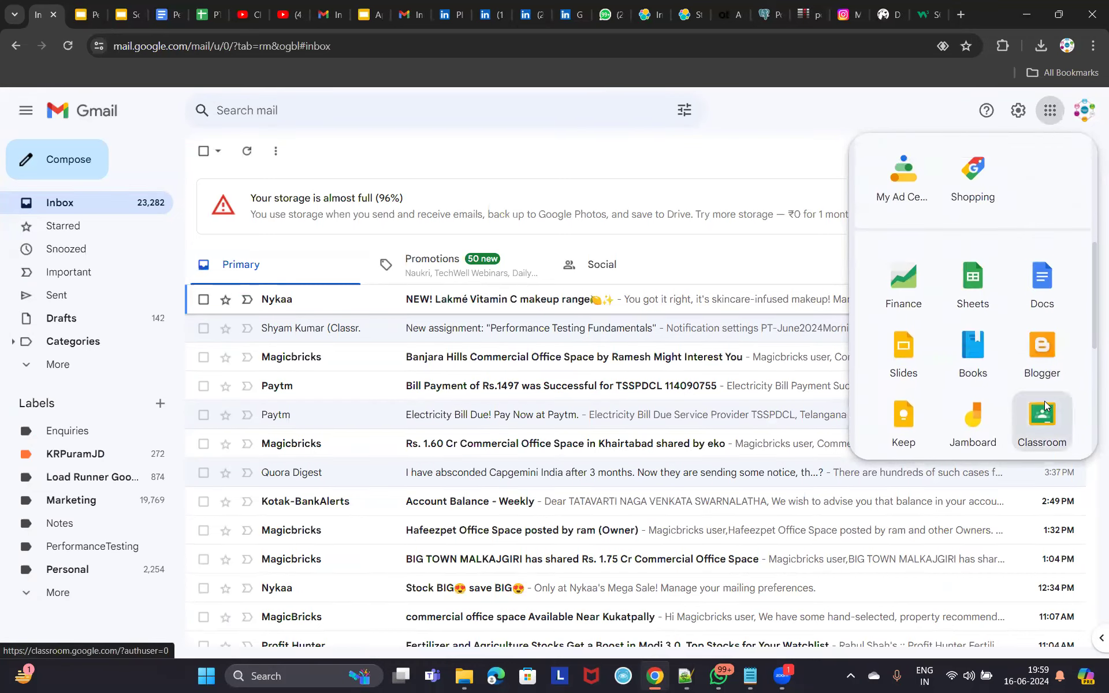
click(1039, 407)
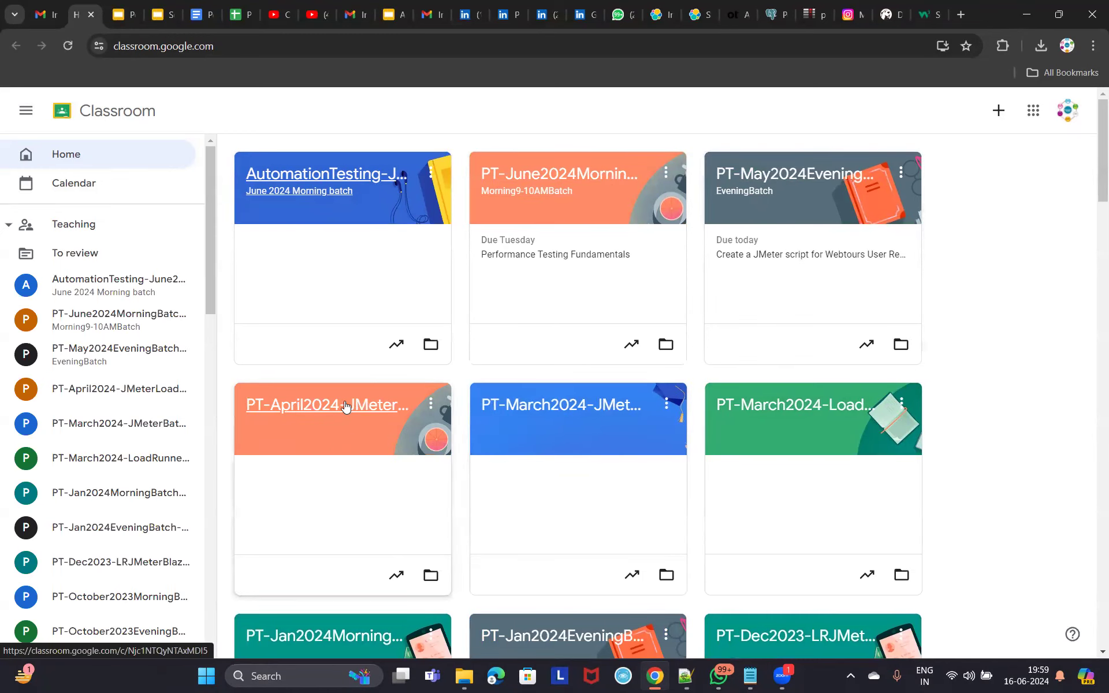
Browse the PT-April2024 class's Classwork assignments, then reopen Gmail's Google apps panel.
click(323, 406)
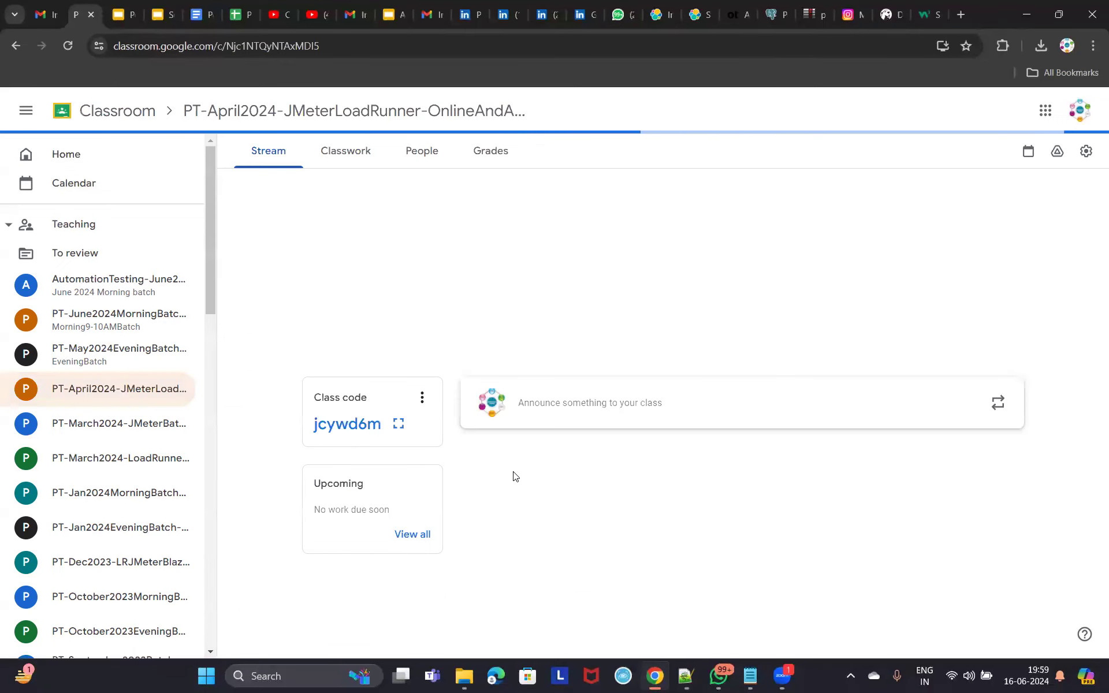
click(362, 161)
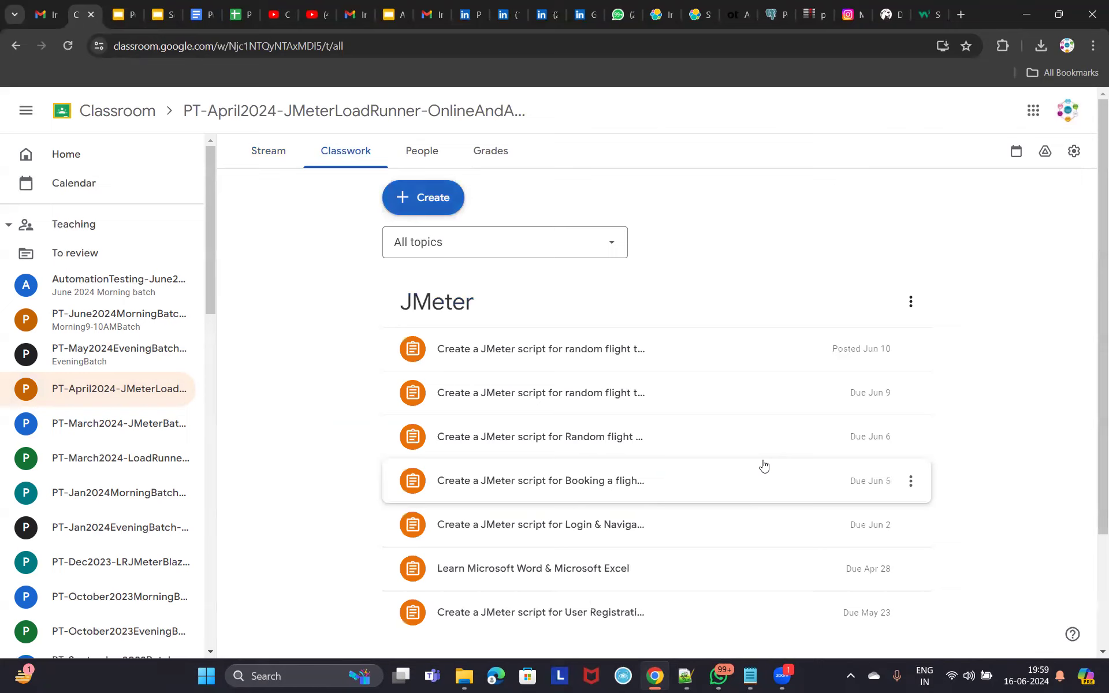
scroll(762, 465, down, 3)
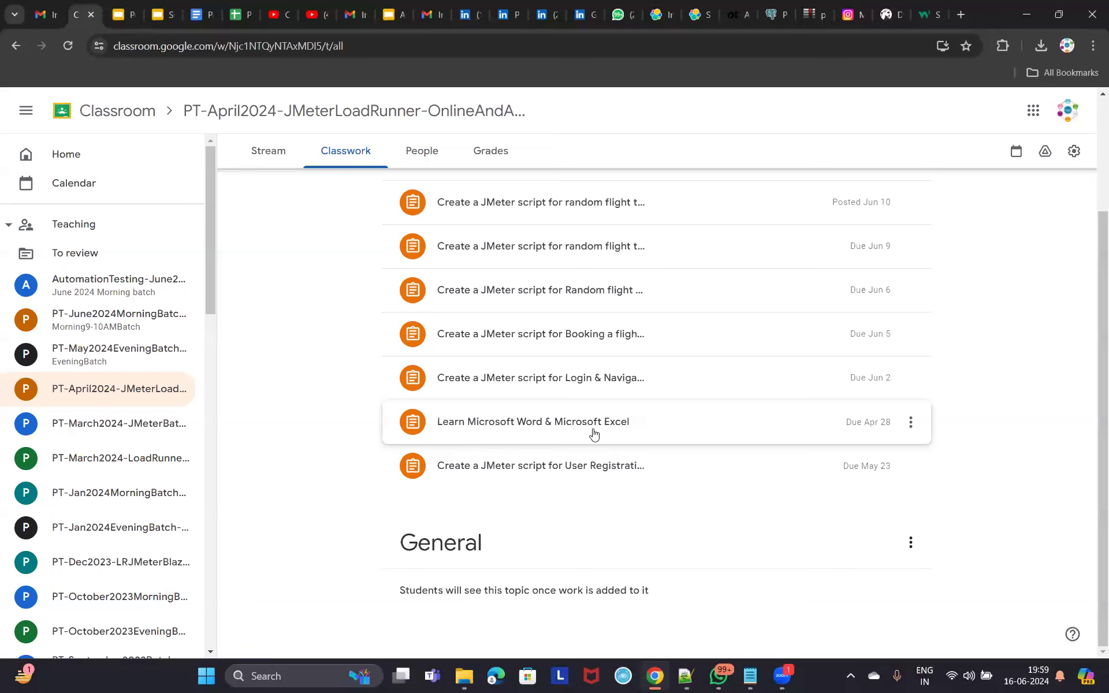
scroll(638, 487, up, 3)
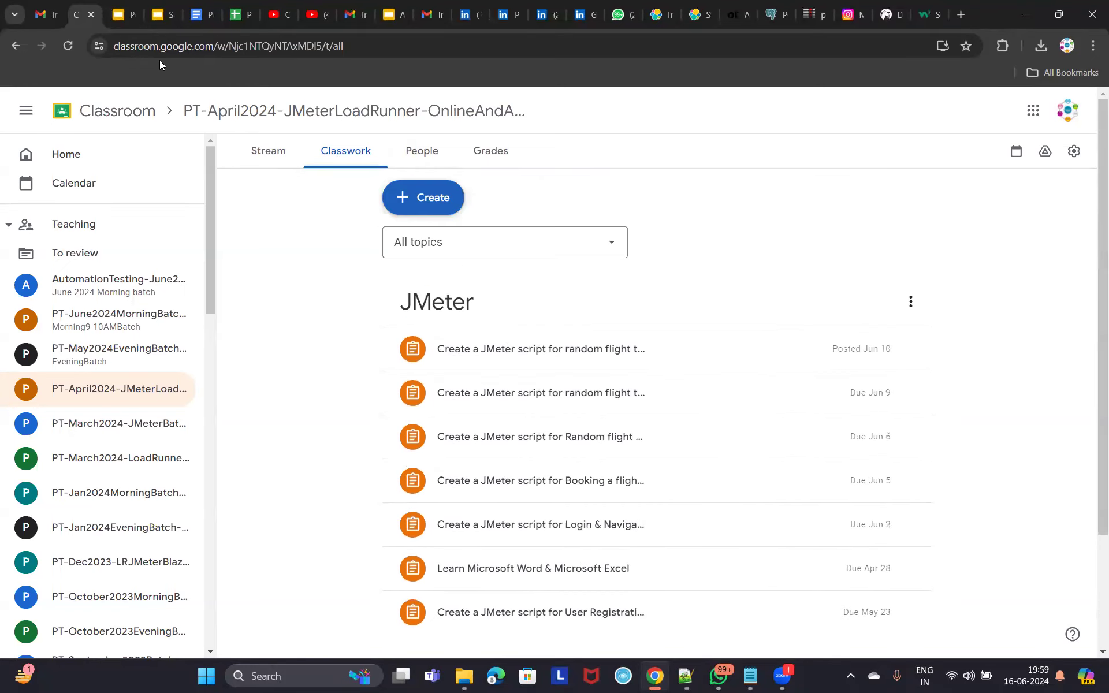
click(46, 14)
click(1050, 111)
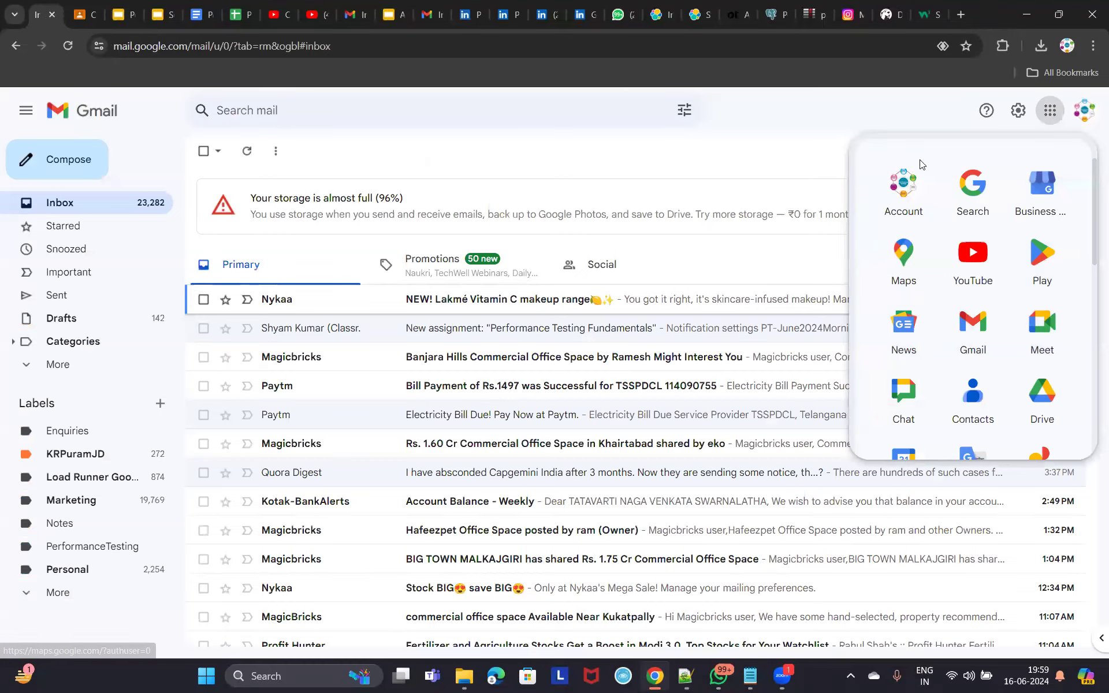
Open the PT-Jan2024MorningFastTrackBatch-JMeterLR spreadsheet in Google Sheets.
scroll(1046, 363, down, 5)
click(972, 352)
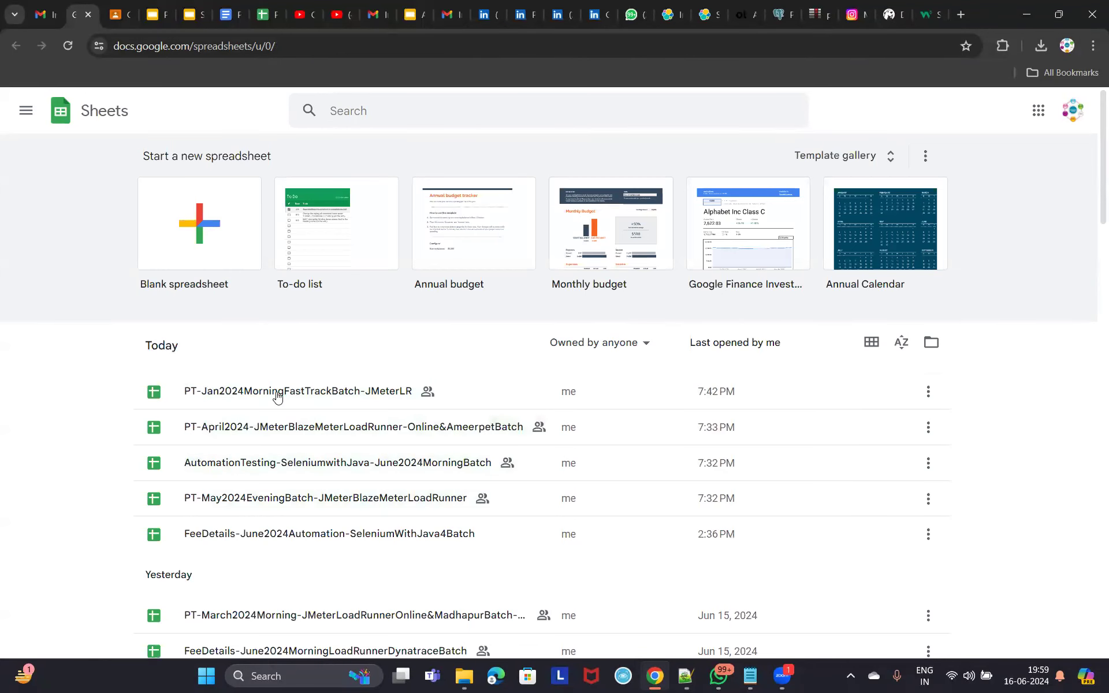
click(336, 479)
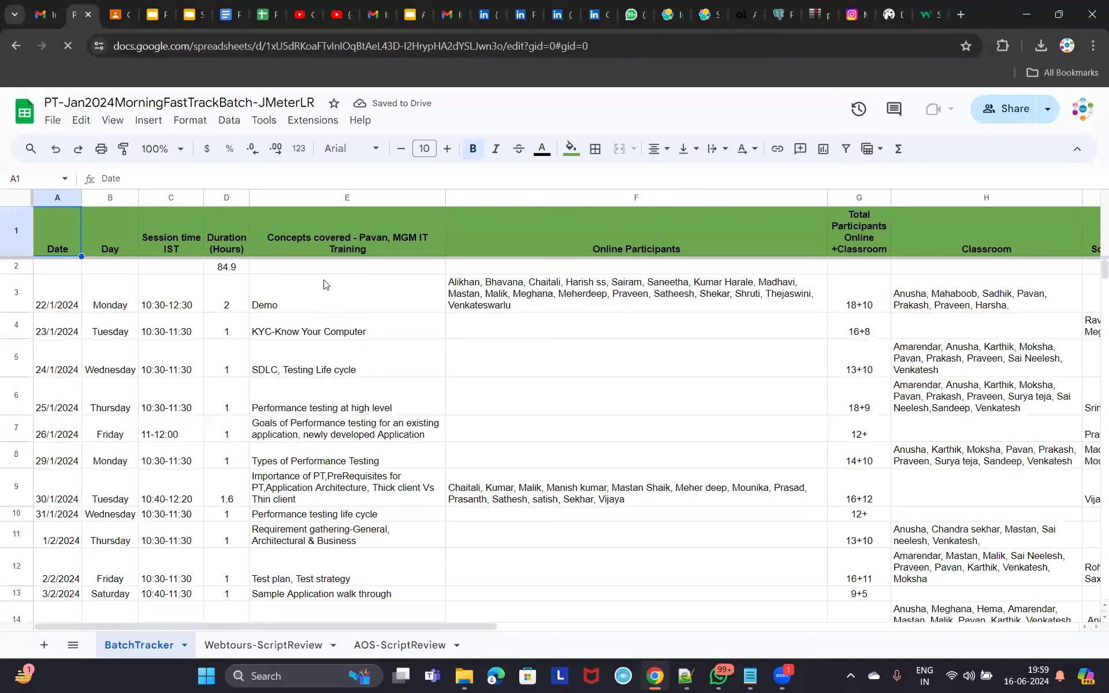
Back in Gmail, launch Google Classroom in a new tab from the apps panel.
click(42, 16)
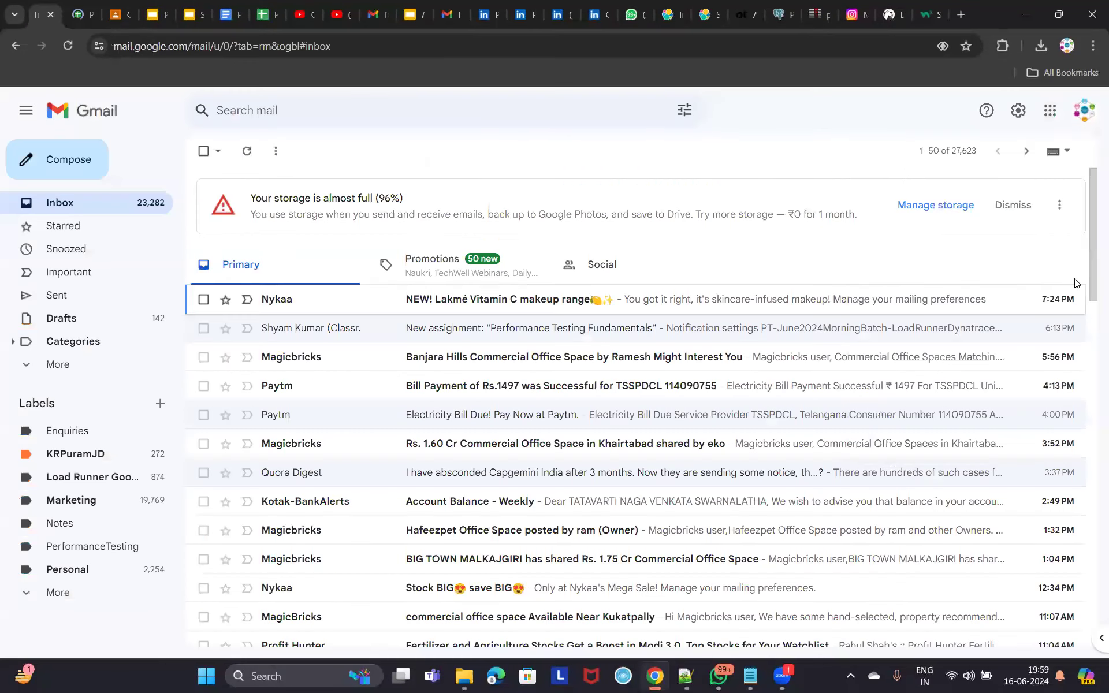
click(1051, 115)
scroll(1016, 347, down, 5)
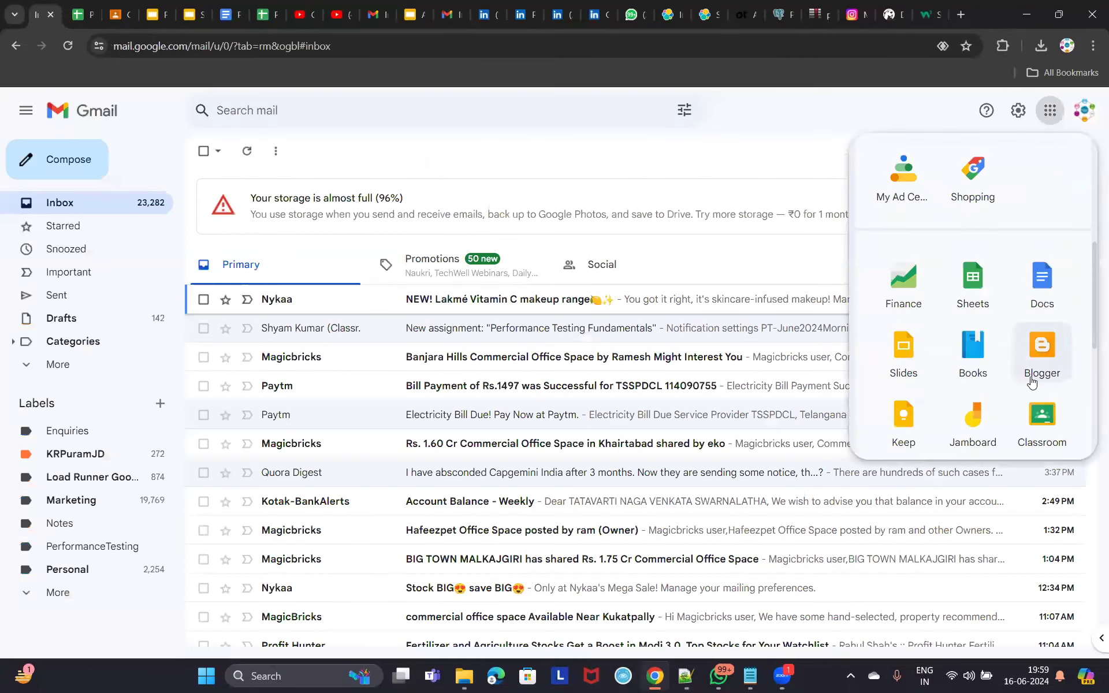
click(1050, 418)
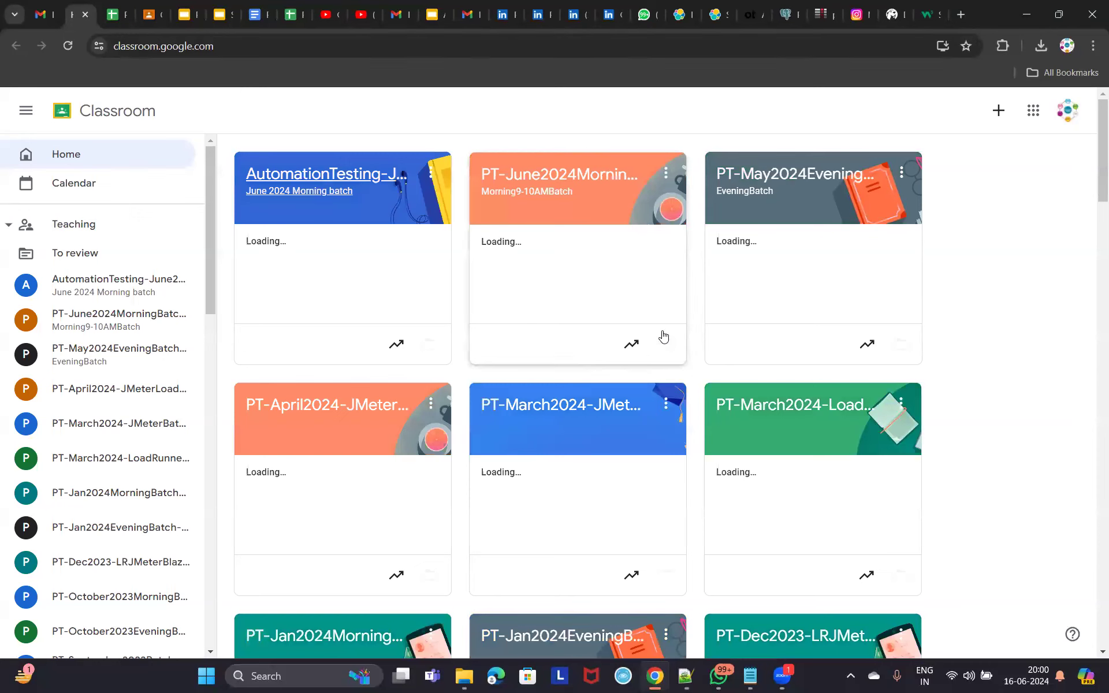
Return to the W3Schools tab and highlight the SQL Tutorial heading.
click(928, 15)
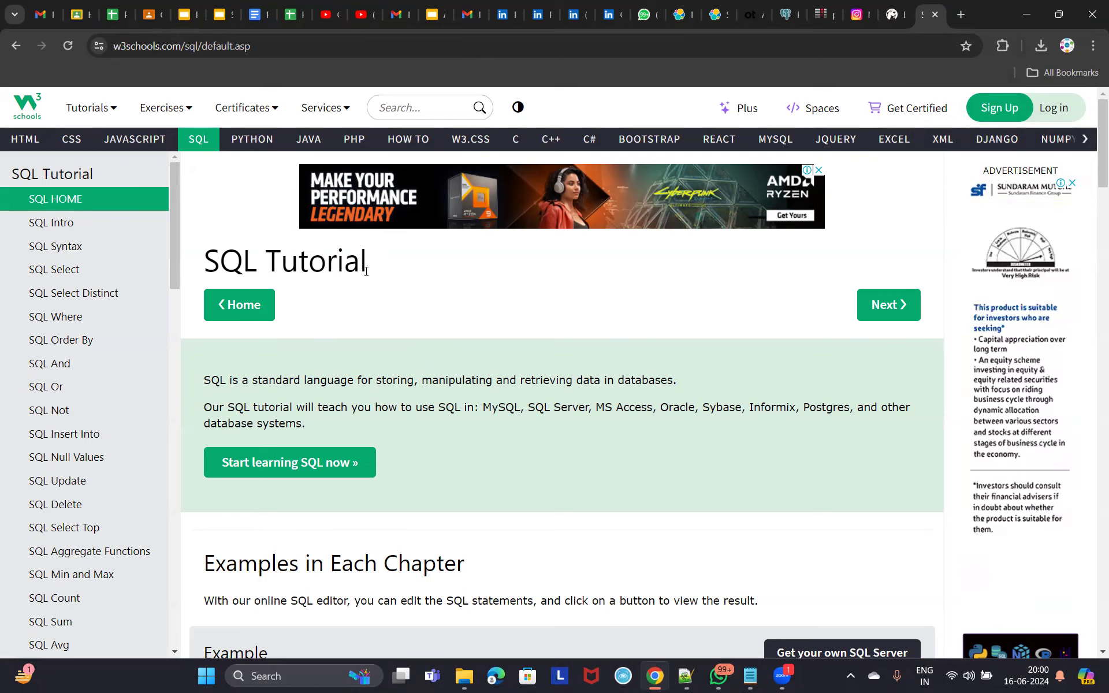
drag(366, 272, 220, 262)
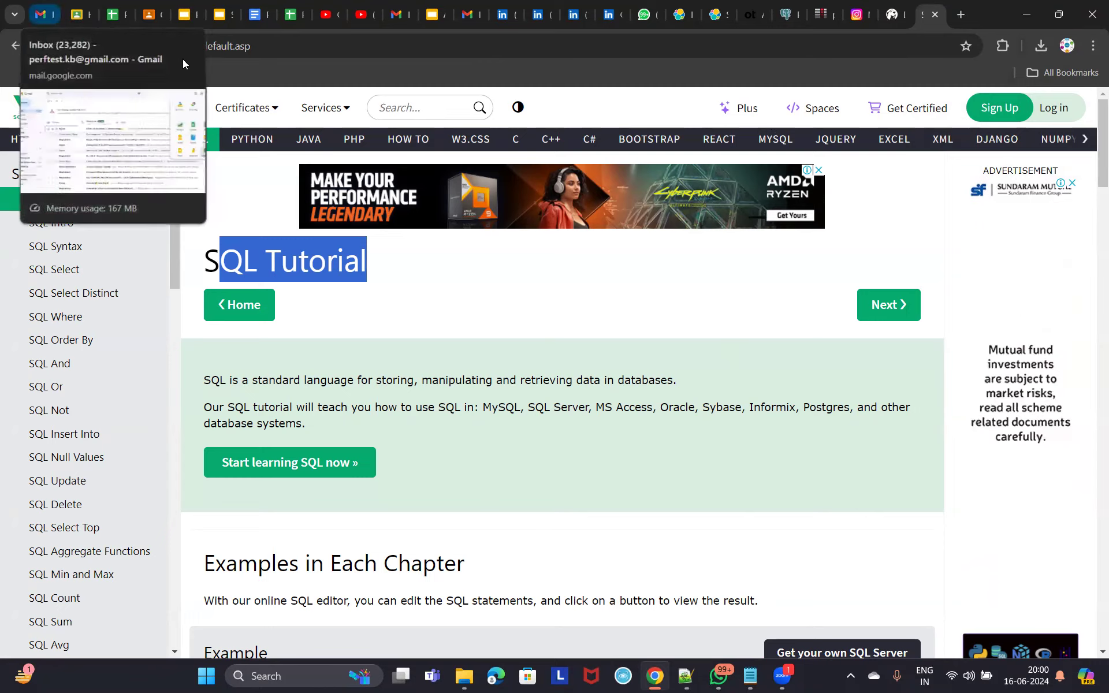
On the software requirements slide, highlight 'DBeaver/ DBVisualizer' and select 'DBeaver', then go to dbeaver.io.
click(224, 19)
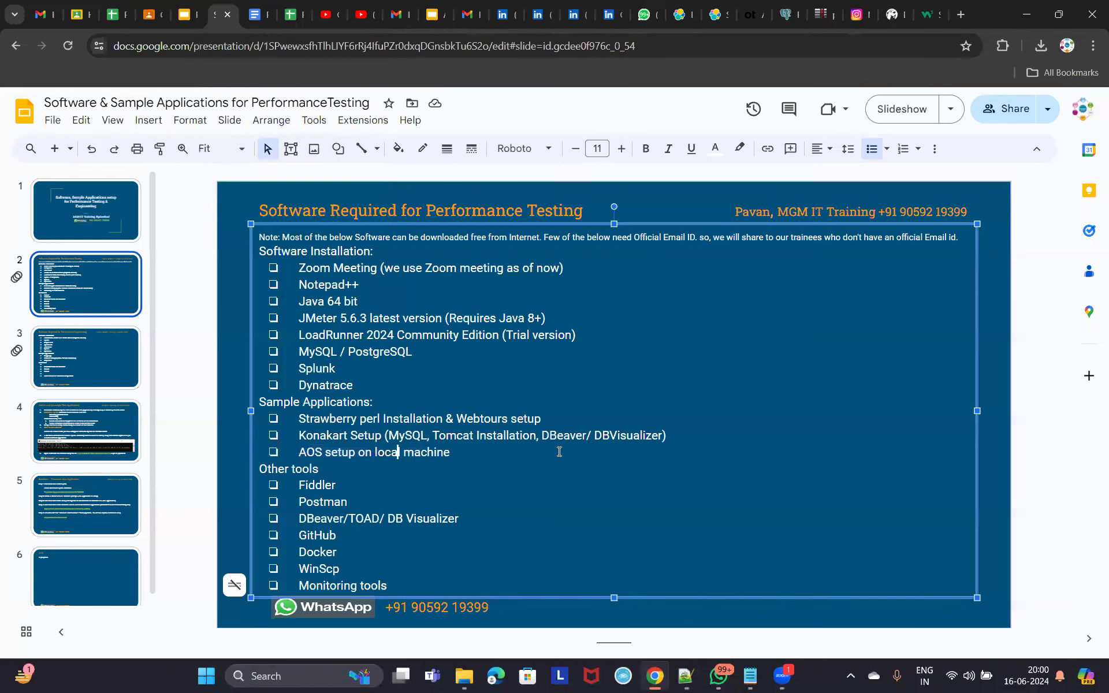
drag(543, 433, 665, 433)
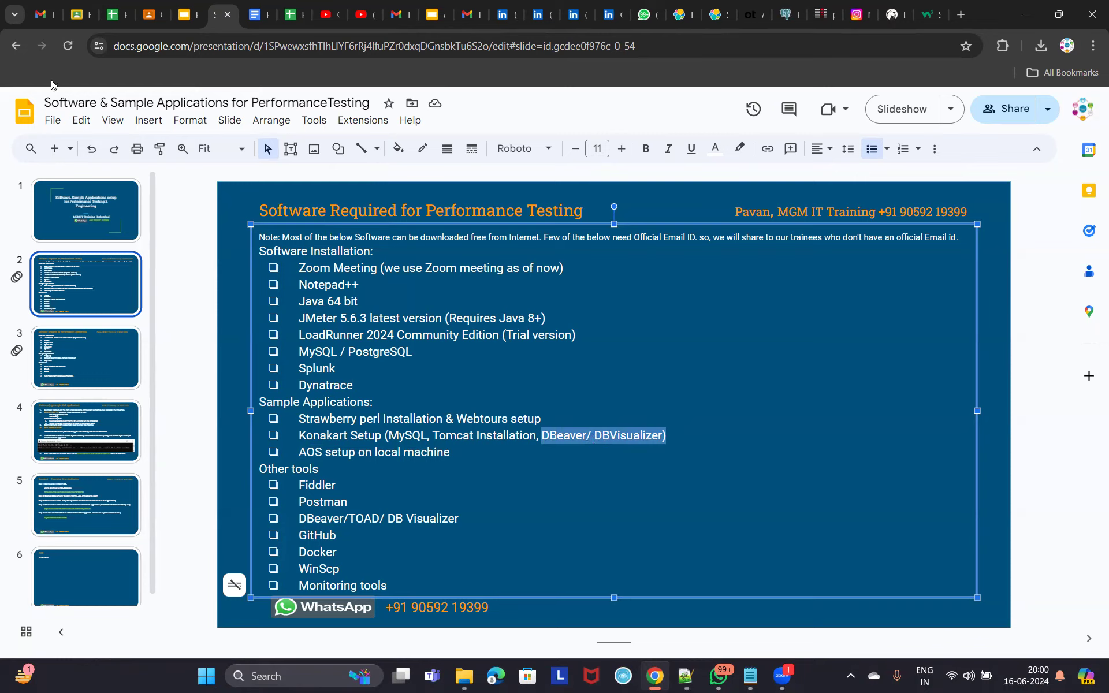
double_click(576, 439)
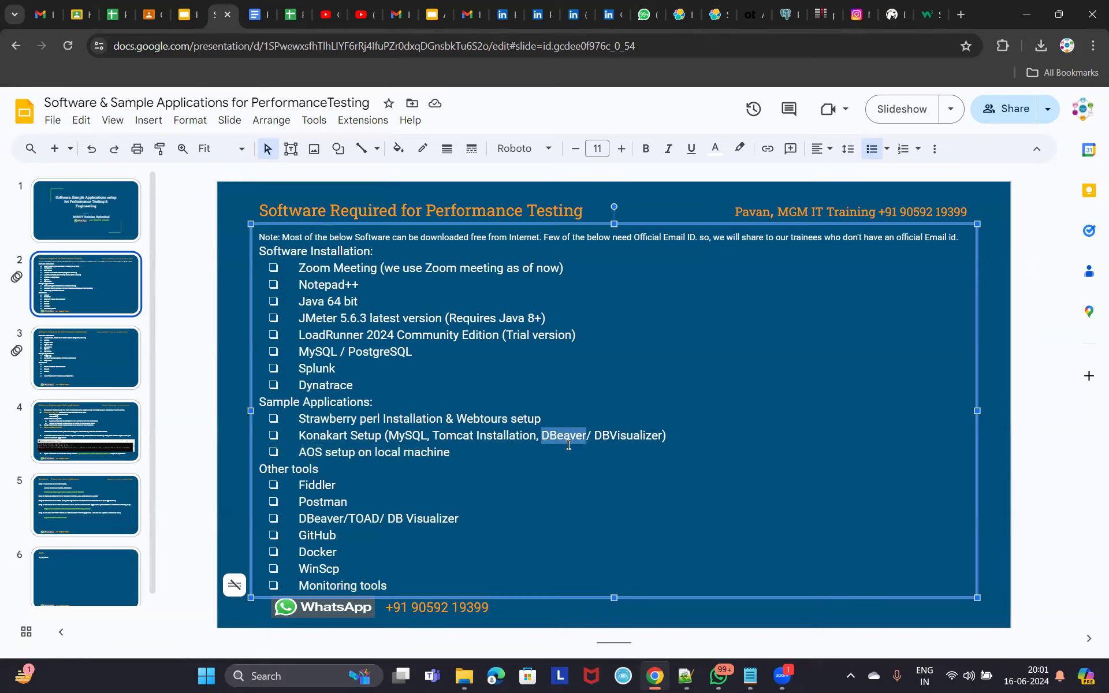
click(892, 14)
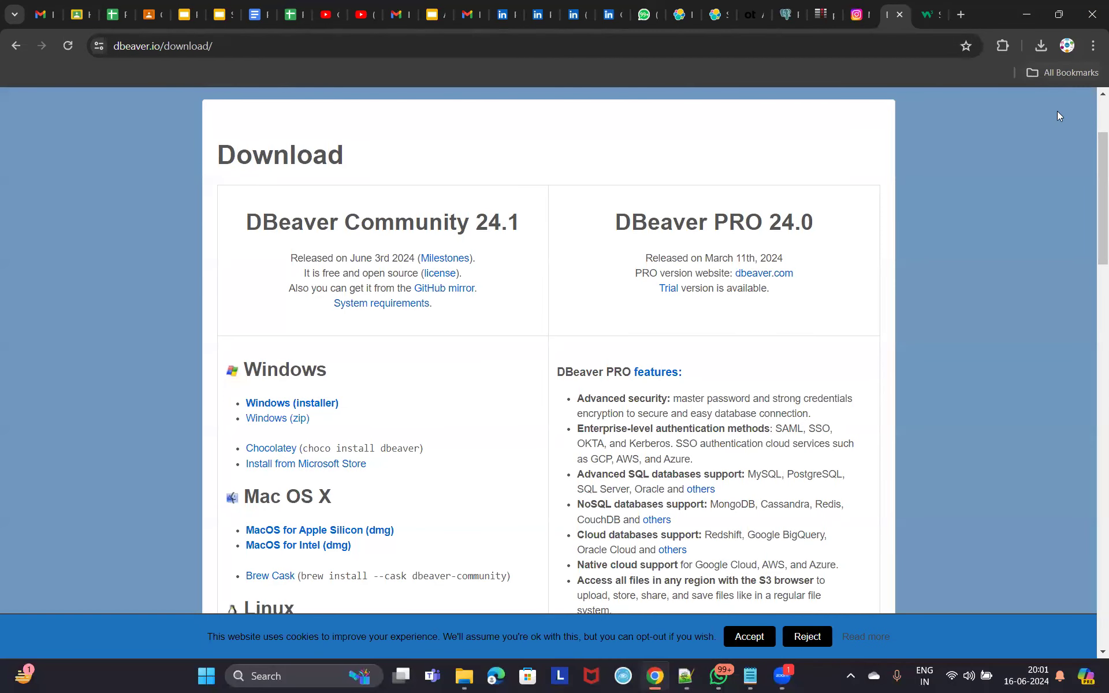
Show the downloaded DBeaver setup file in its Downloads folder from Chrome's download history, then minimize it.
click(1043, 48)
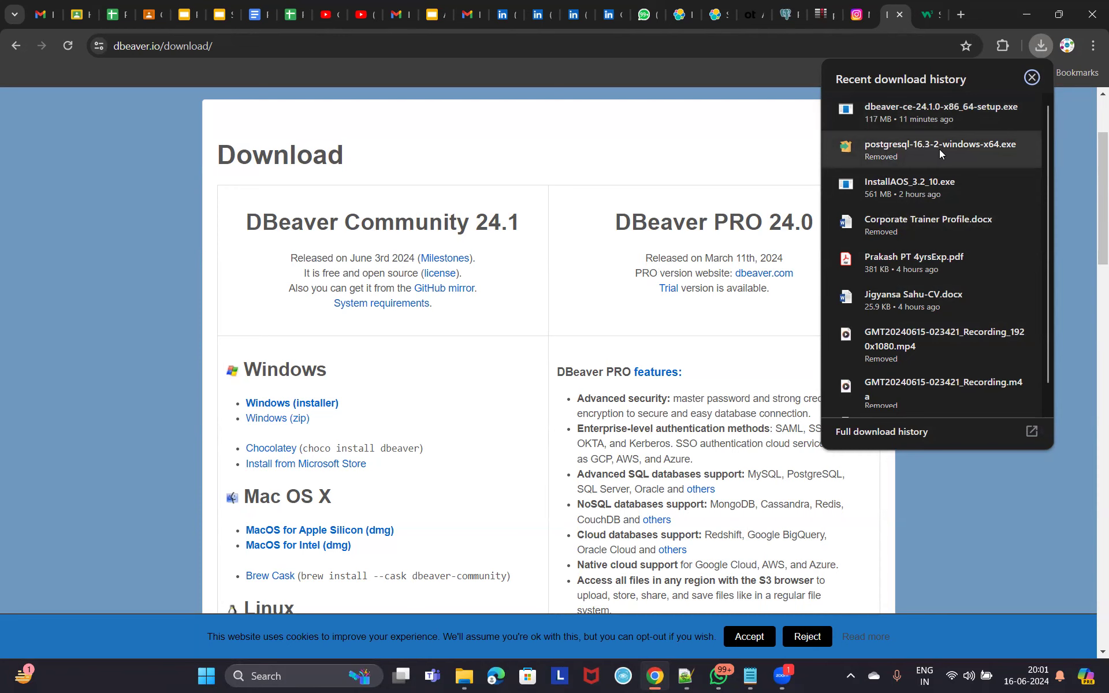
click(122, 285)
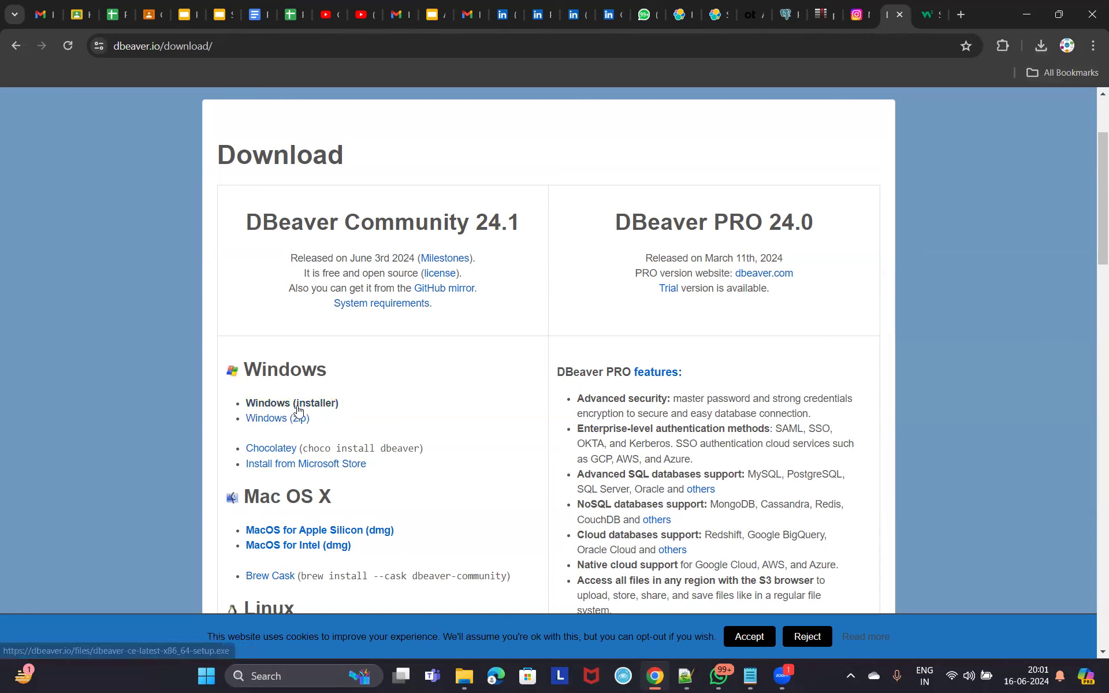
click(1041, 46)
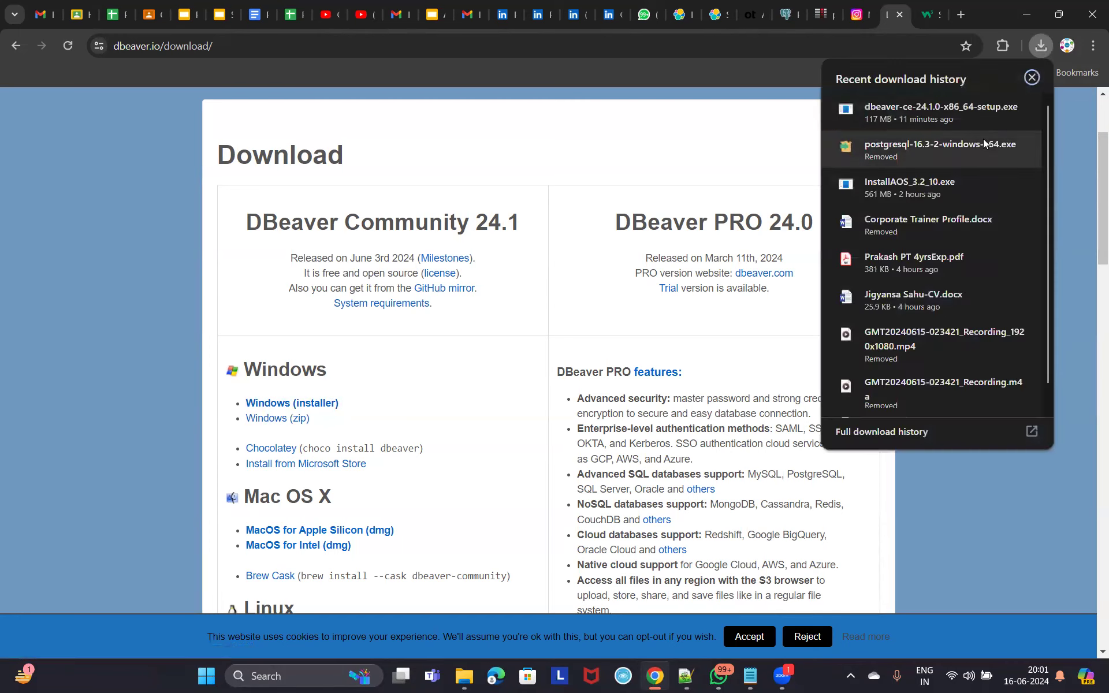
click(990, 109)
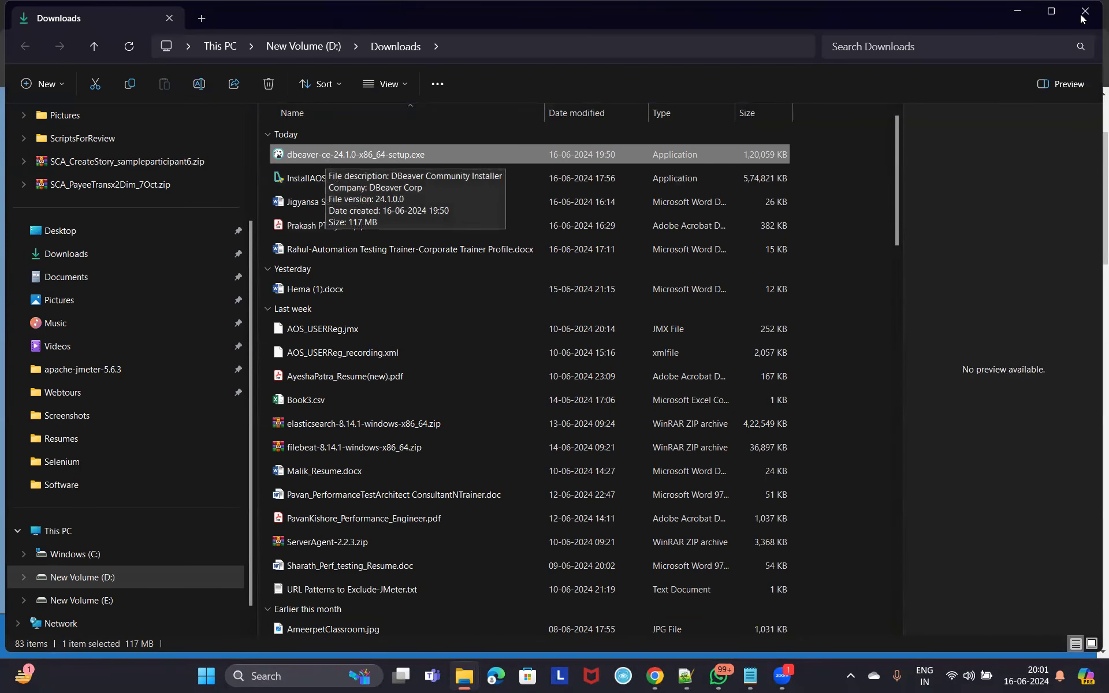
click(1017, 10)
Highlight 'Community', '24.1' and 'June 3rd 2024', then show dbeaver-ce-24.1.0-x86_64-setup.exe in its folder.
drag(347, 222, 465, 219)
drag(479, 221, 519, 223)
drag(347, 264, 414, 259)
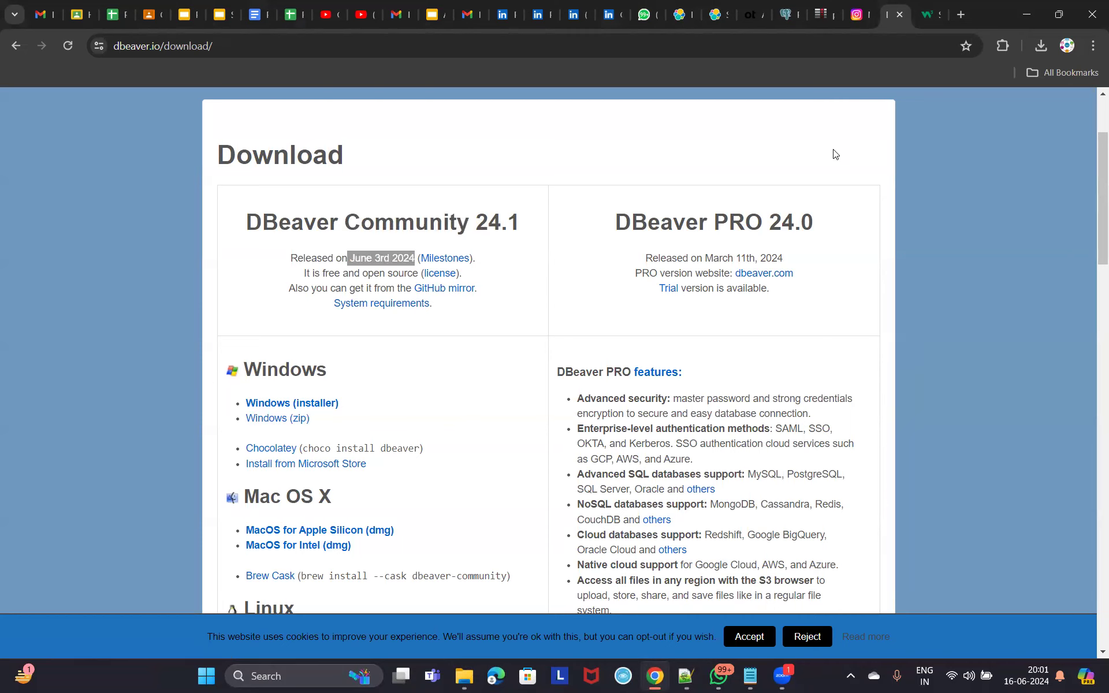
click(1043, 49)
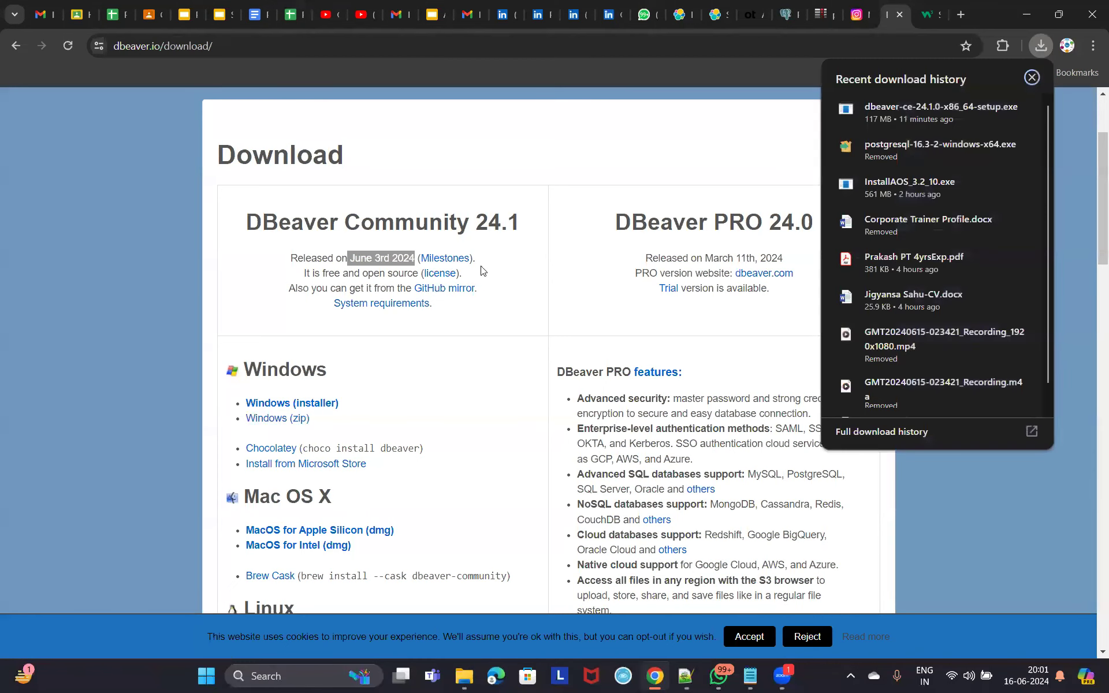
click(999, 111)
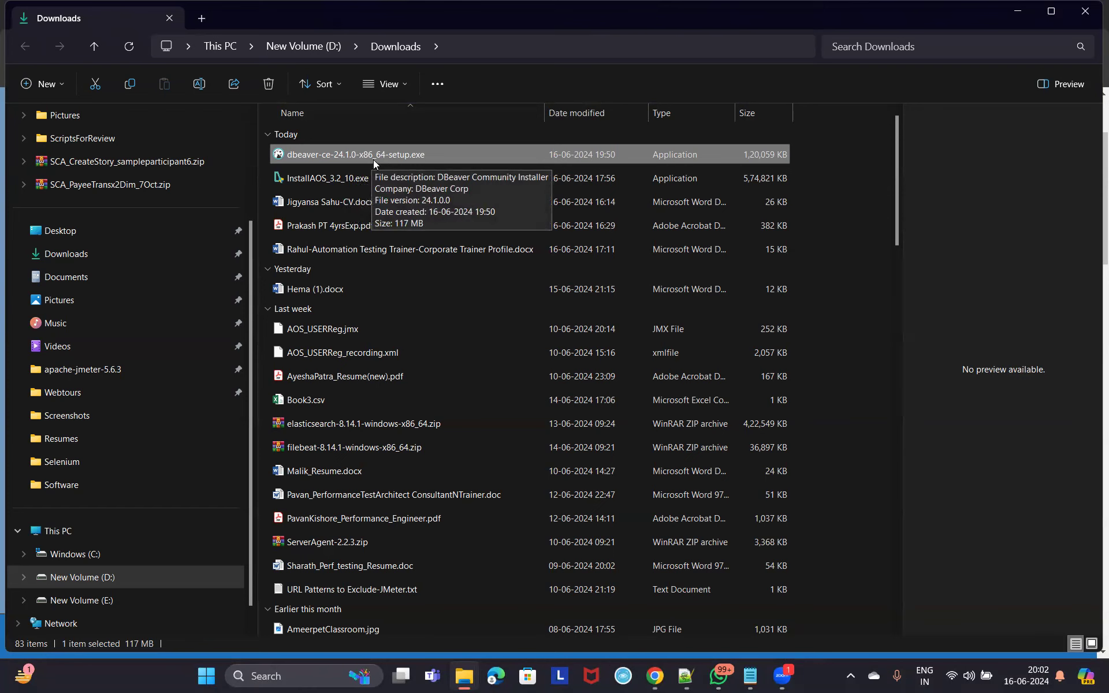
Launch the DBeaver setup file with English as the installer language.
double_click(373, 160)
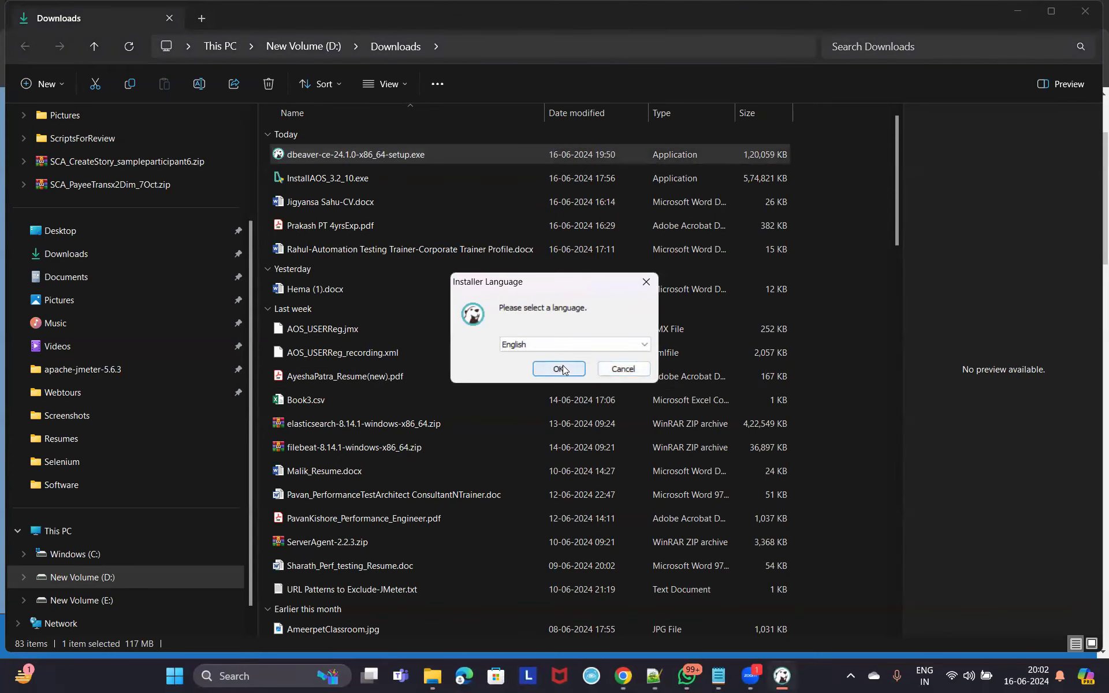
click(644, 344)
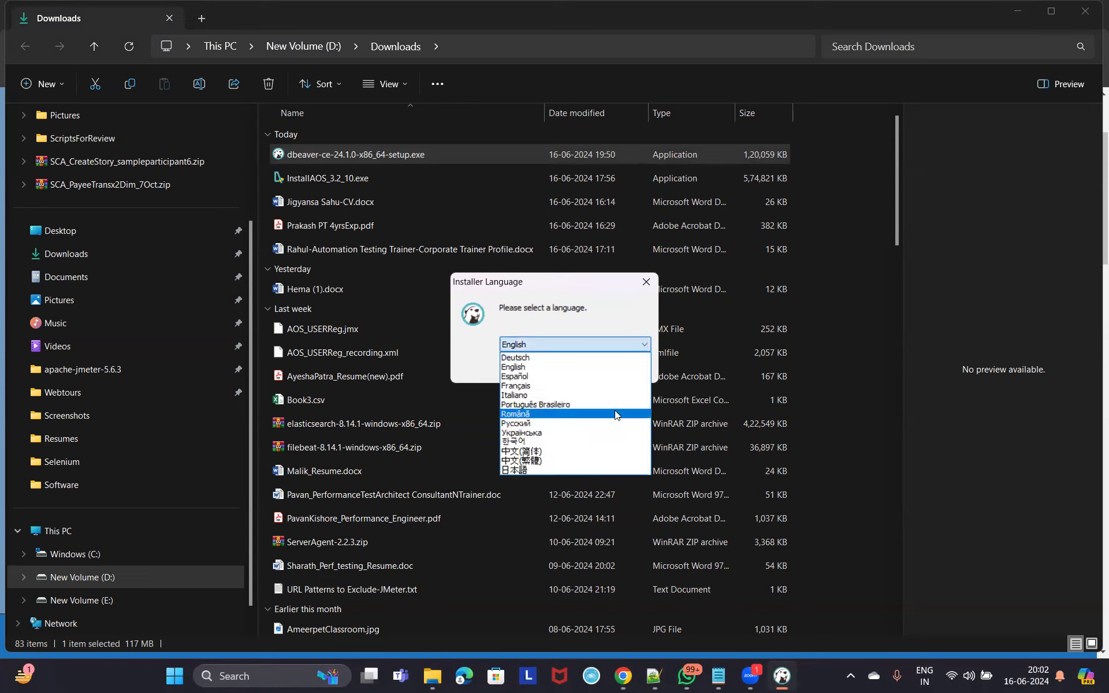
click(551, 367)
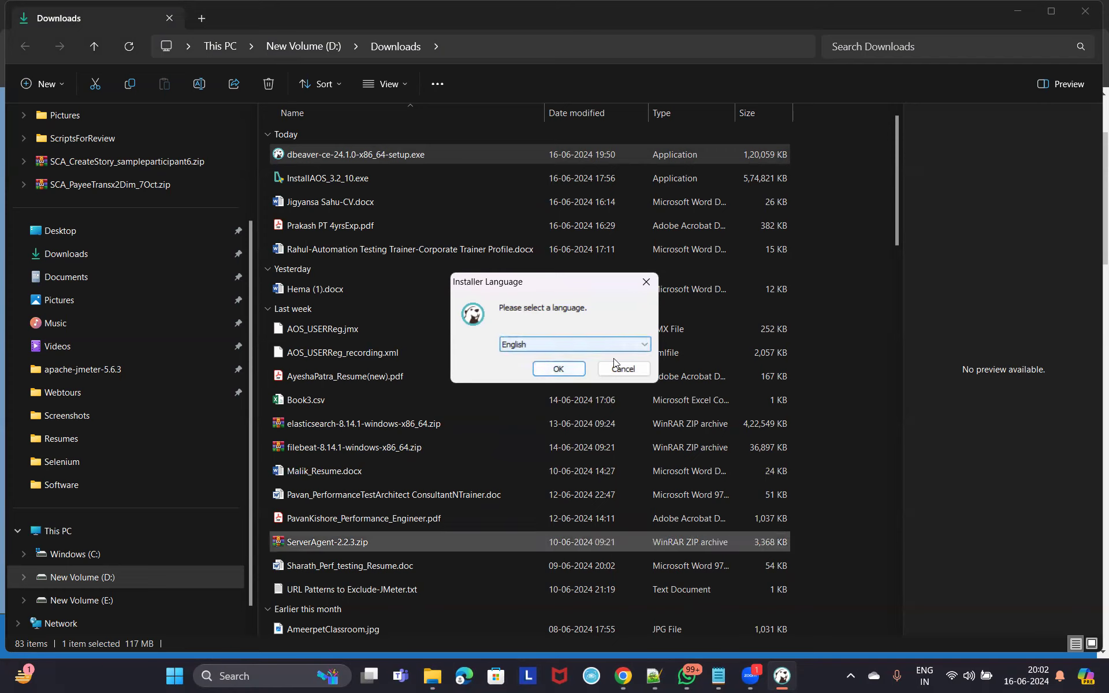
key(Return)
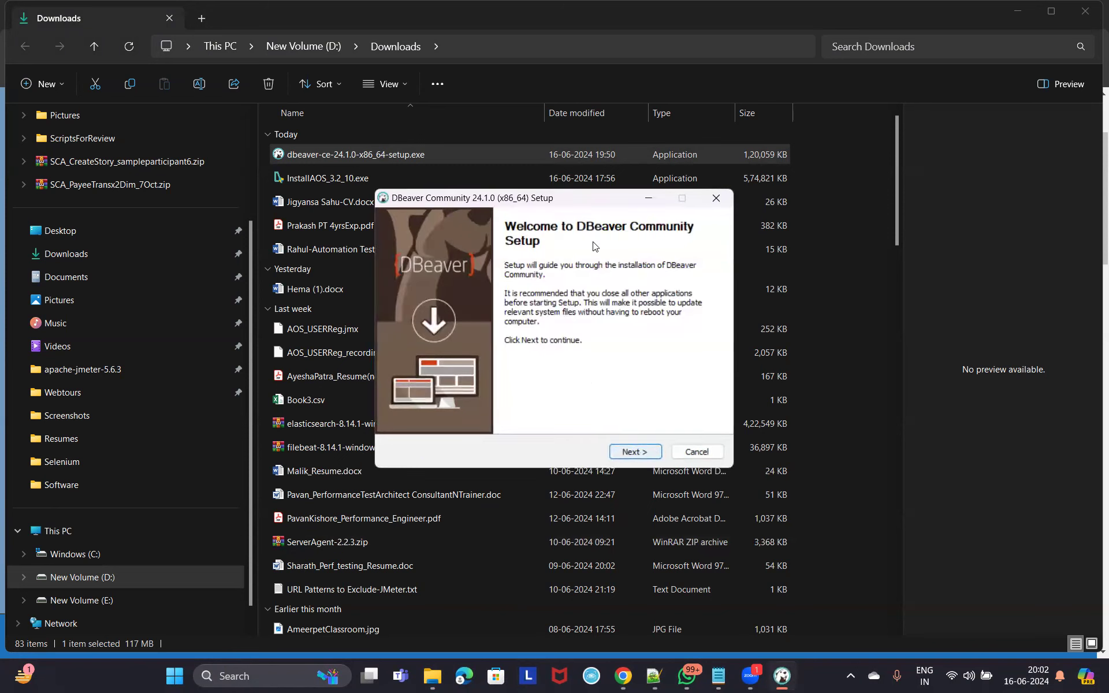
Accept the license agreement and choose installation for anyone who uses this computer.
click(635, 451)
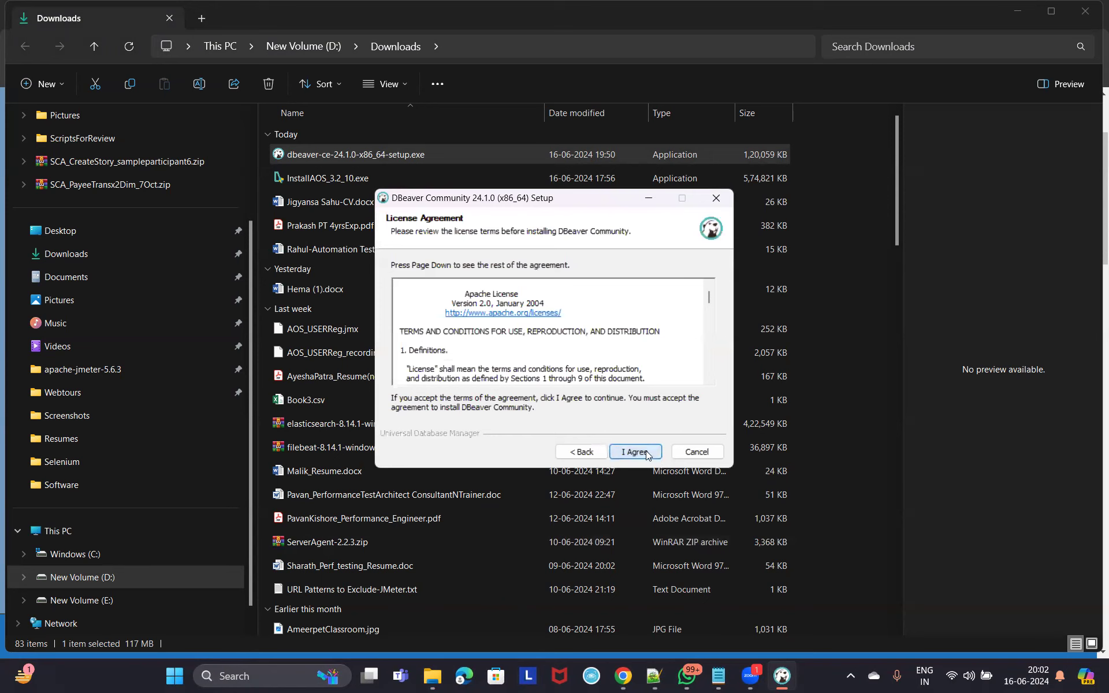
click(647, 454)
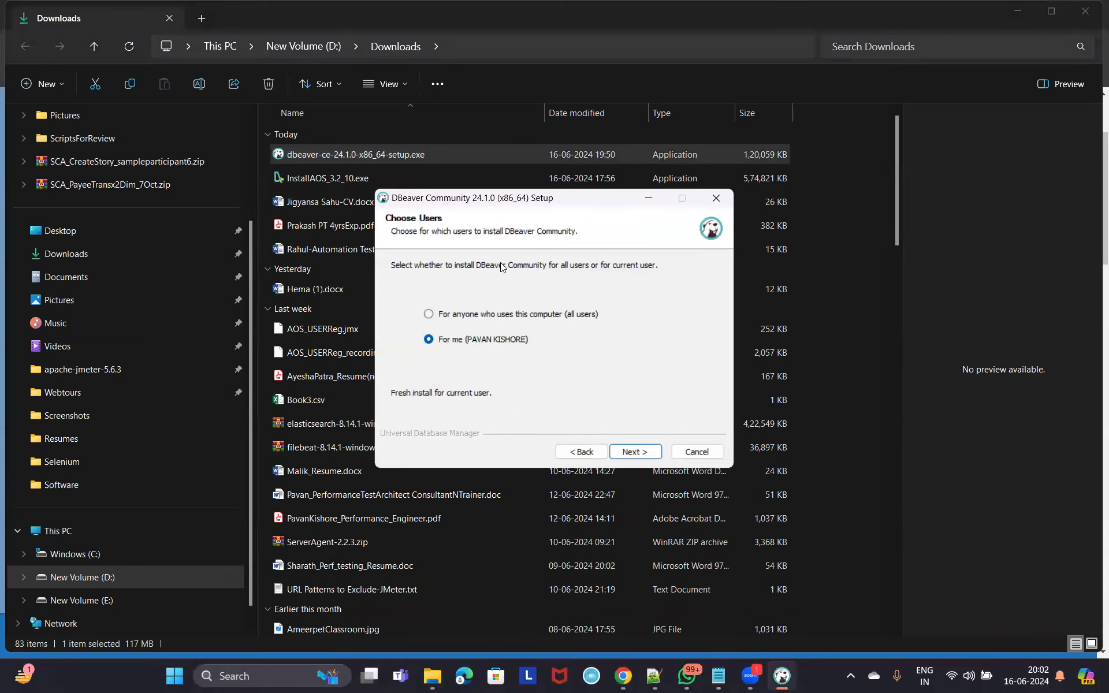
click(444, 317)
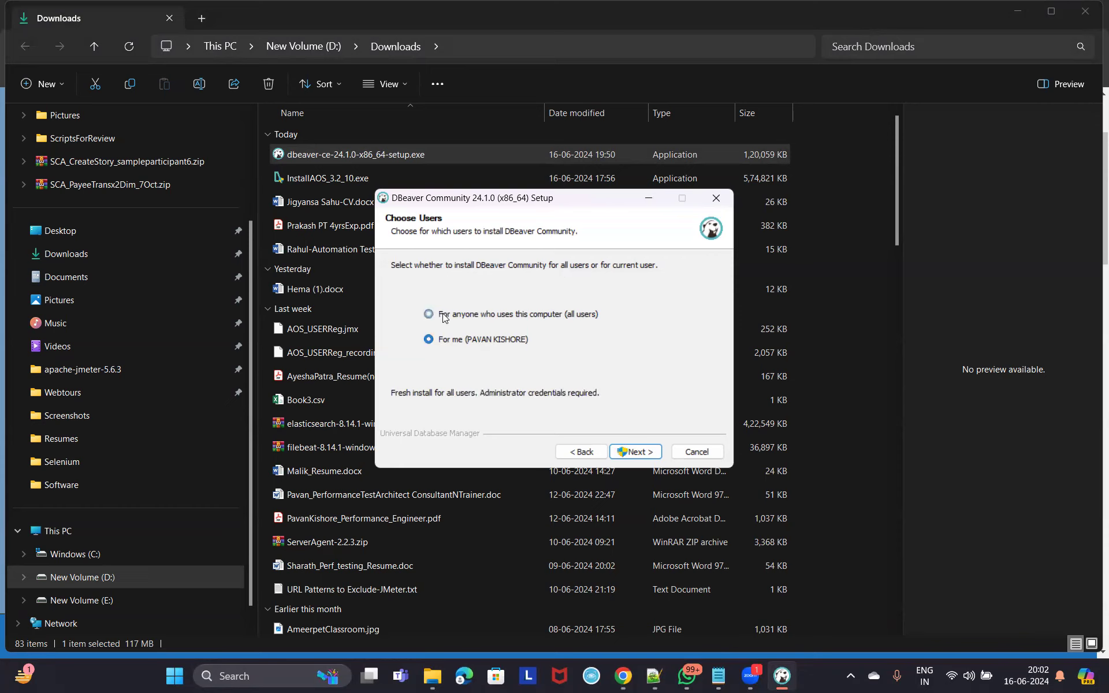
click(639, 454)
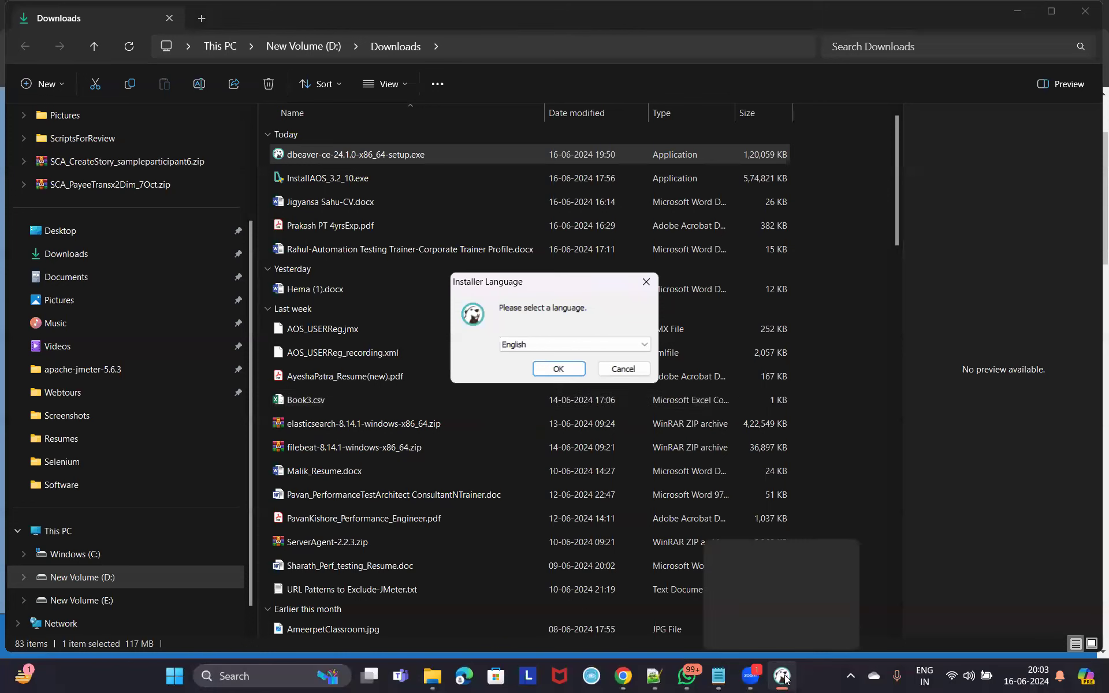
Confirm English as the installer language and move past the welcome page.
click(558, 371)
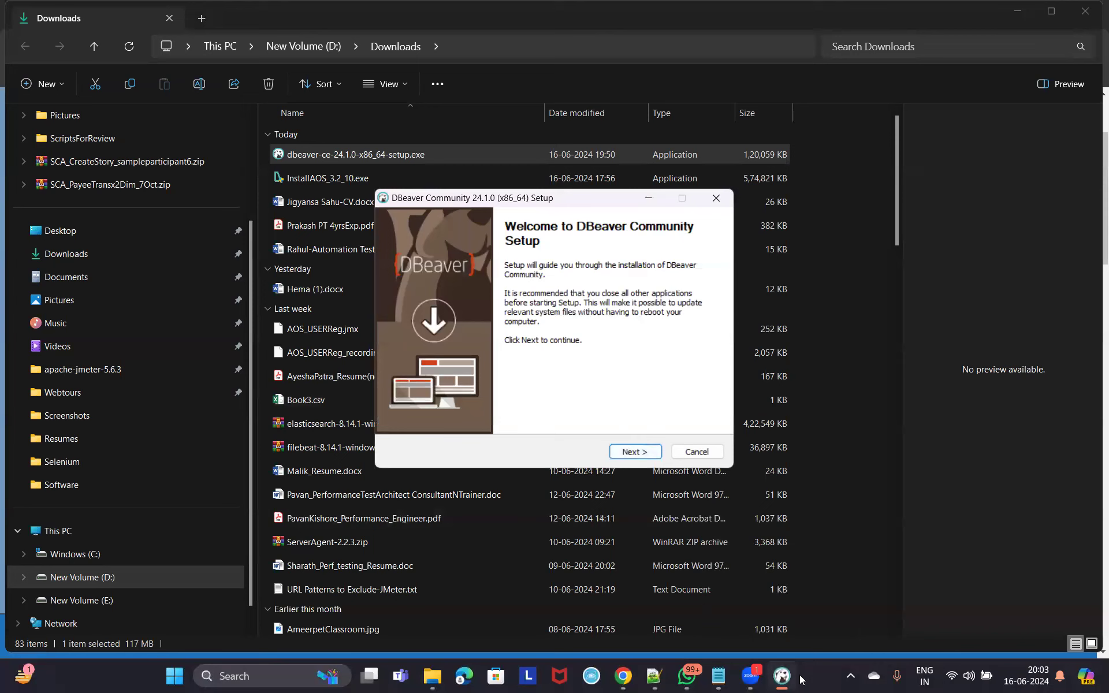
click(781, 677)
click(781, 677)
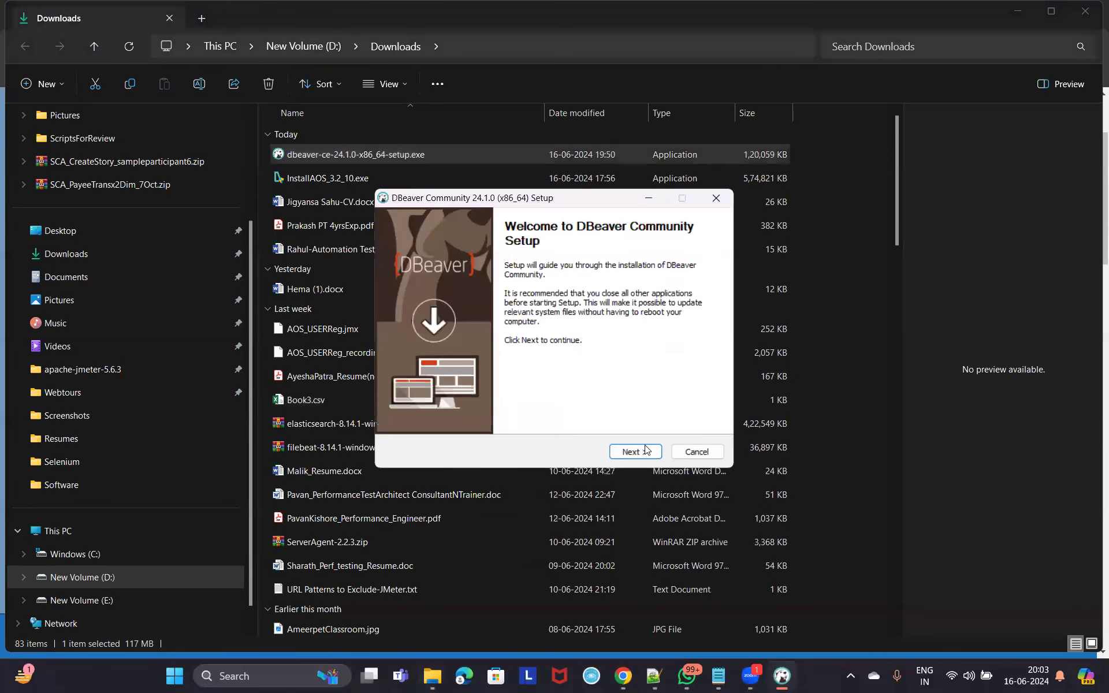
click(645, 450)
Accept the licence, keep Java in the components, use C:\Program Files\DBeaver, and install.
click(636, 452)
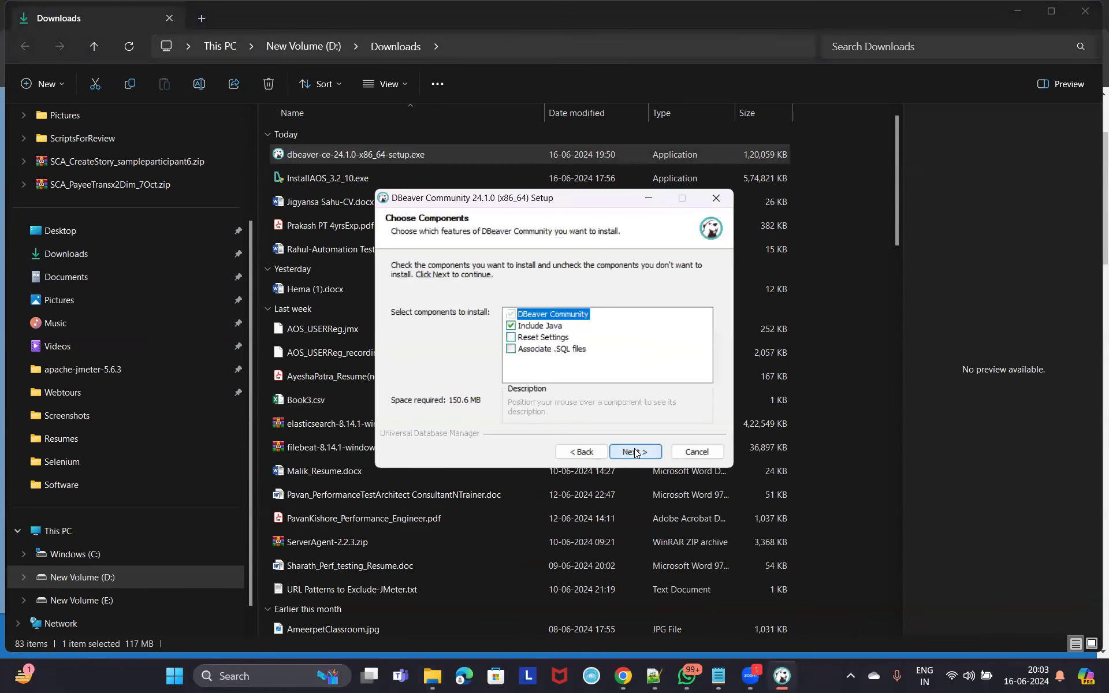
click(636, 452)
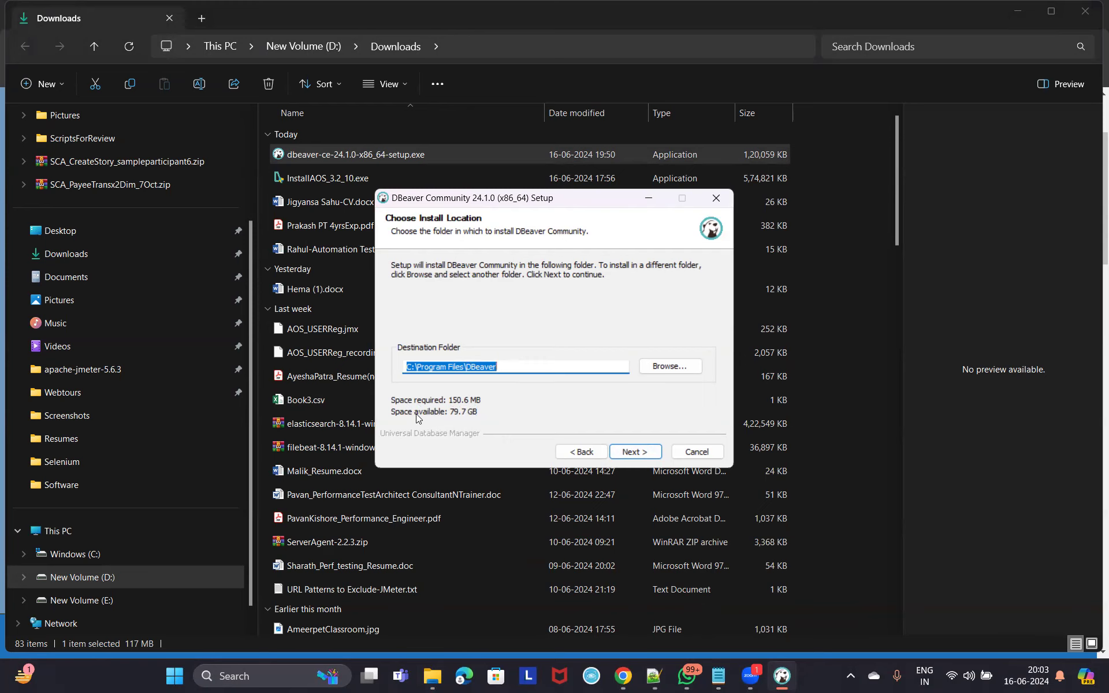
click(646, 452)
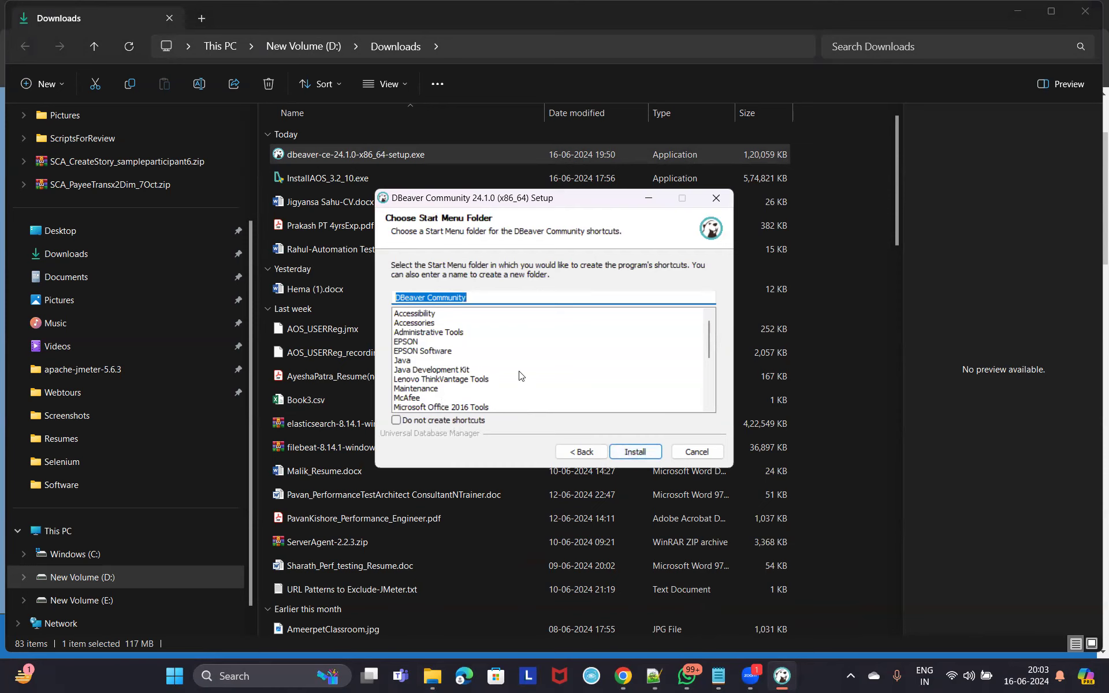
scroll(469, 369, down, 5)
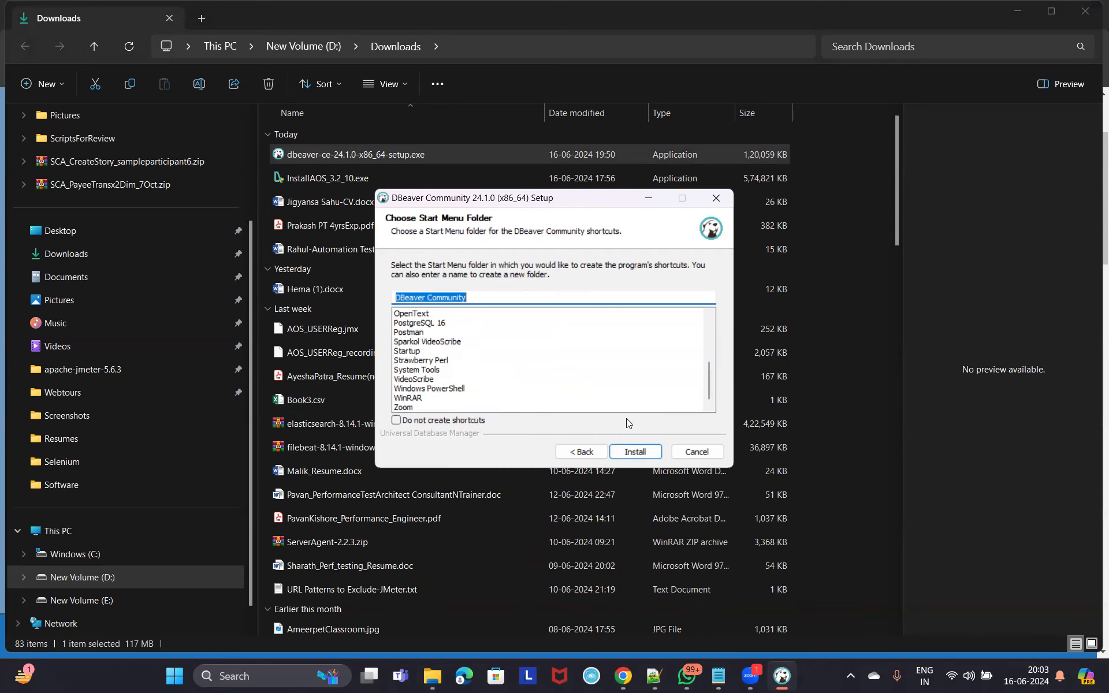
click(638, 453)
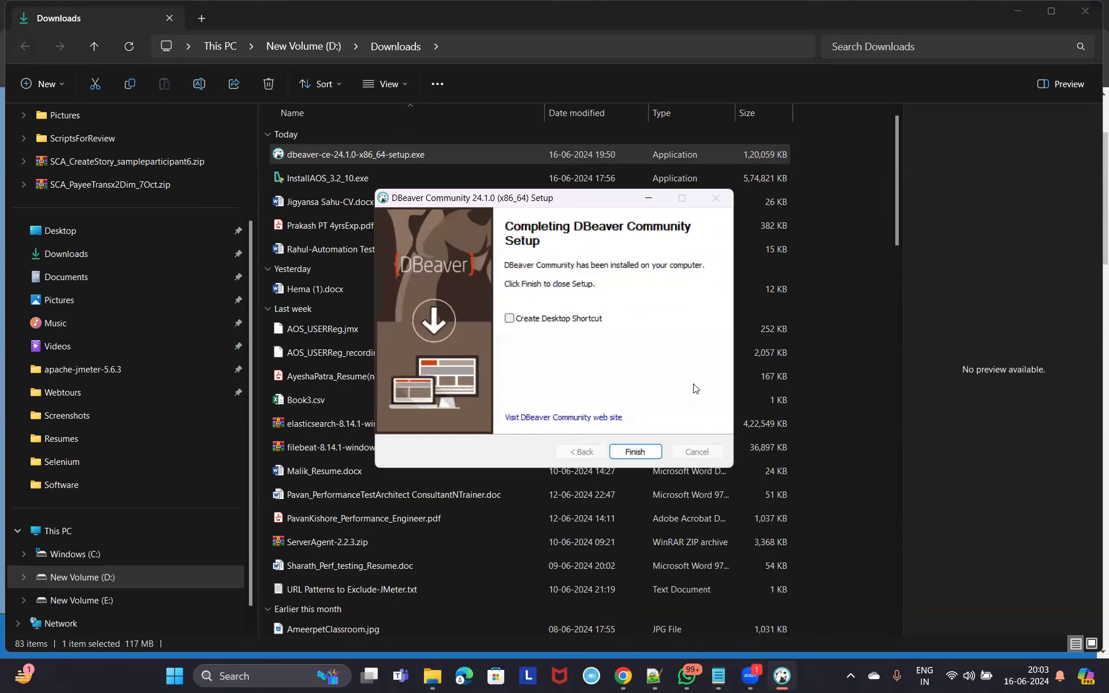
Open and close the Windows search panel, then open the New Volume (E:) drive.
click(254, 676)
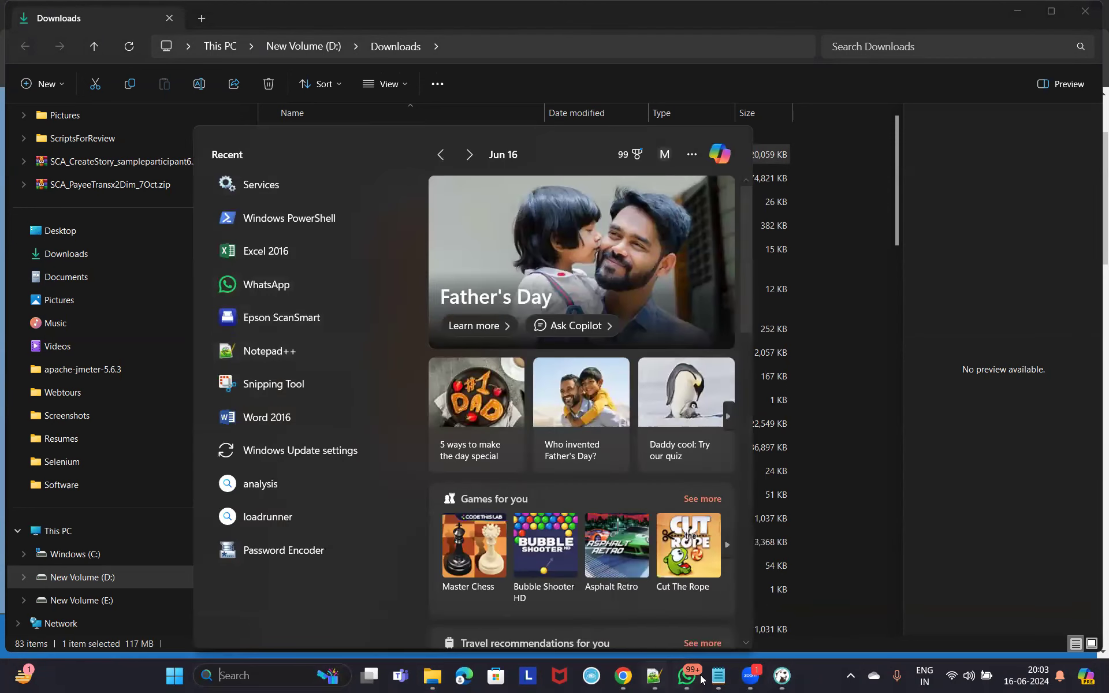
click(850, 214)
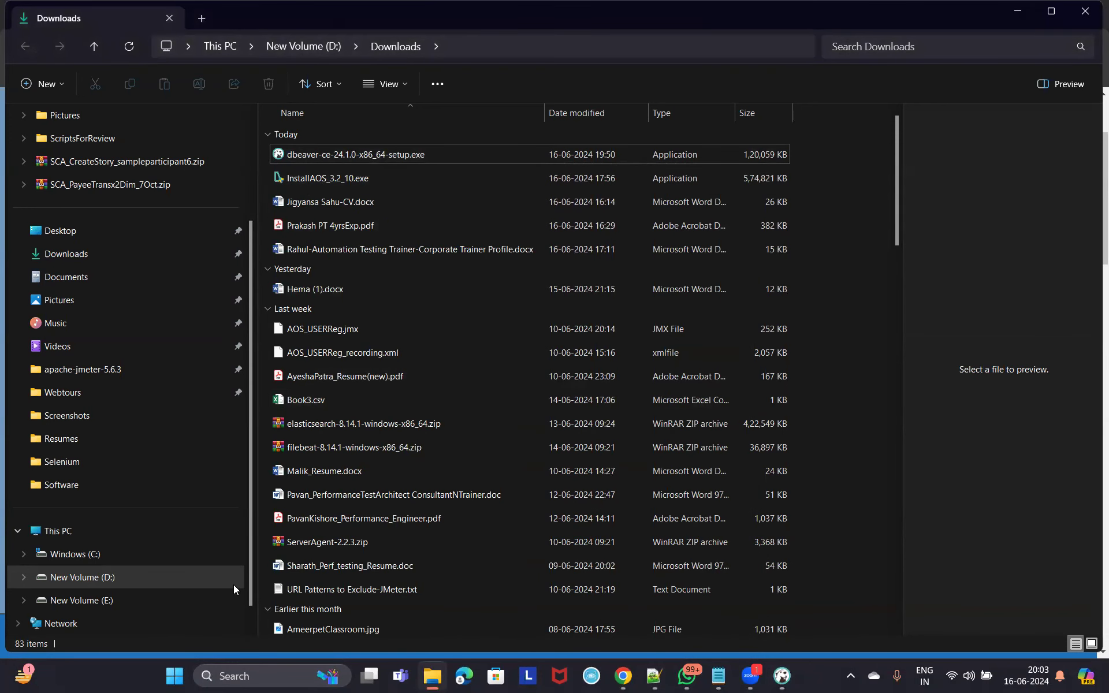
click(89, 600)
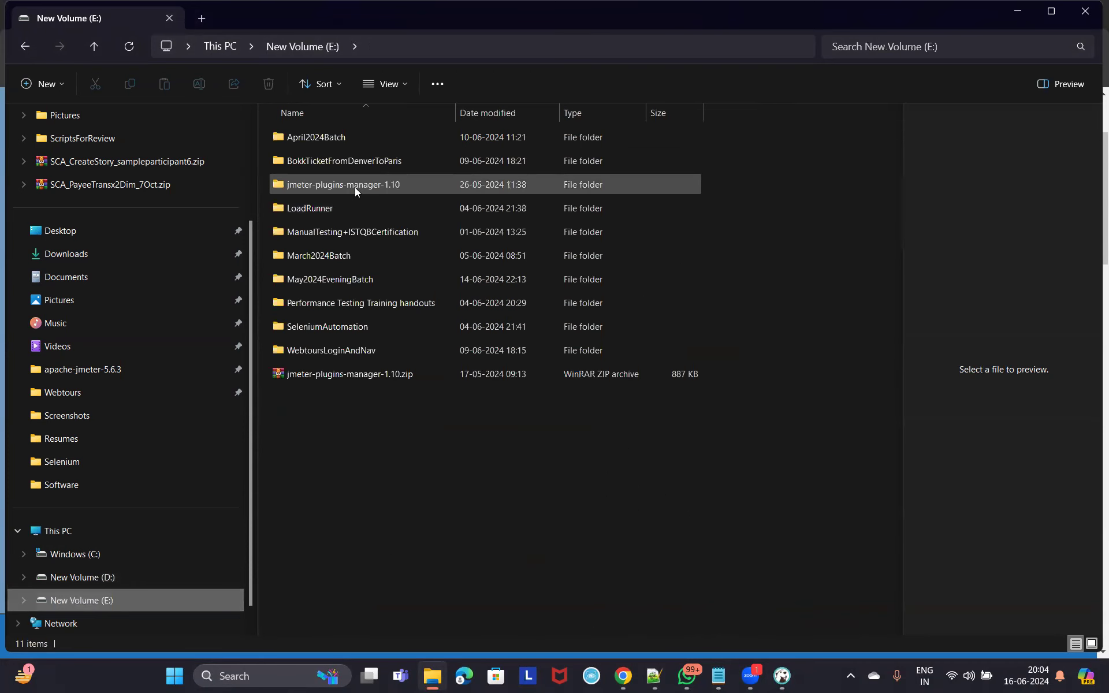
Tick Create Desktop Shortcut and finish the DBeaver setup wizard.
click(1051, 11)
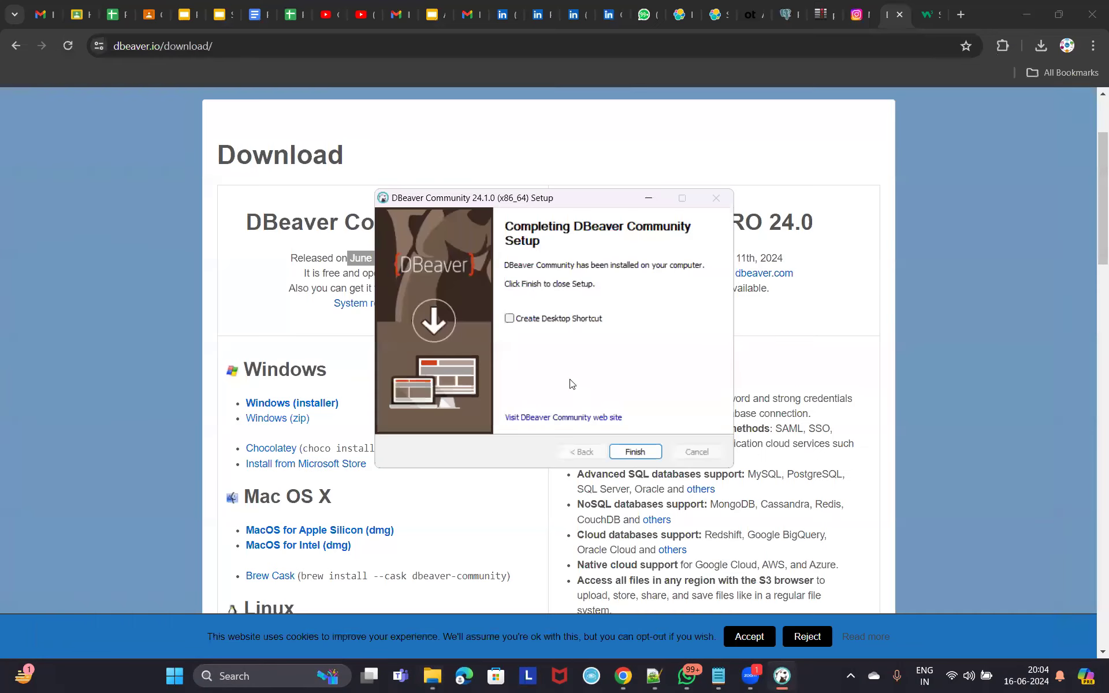
click(509, 320)
click(646, 455)
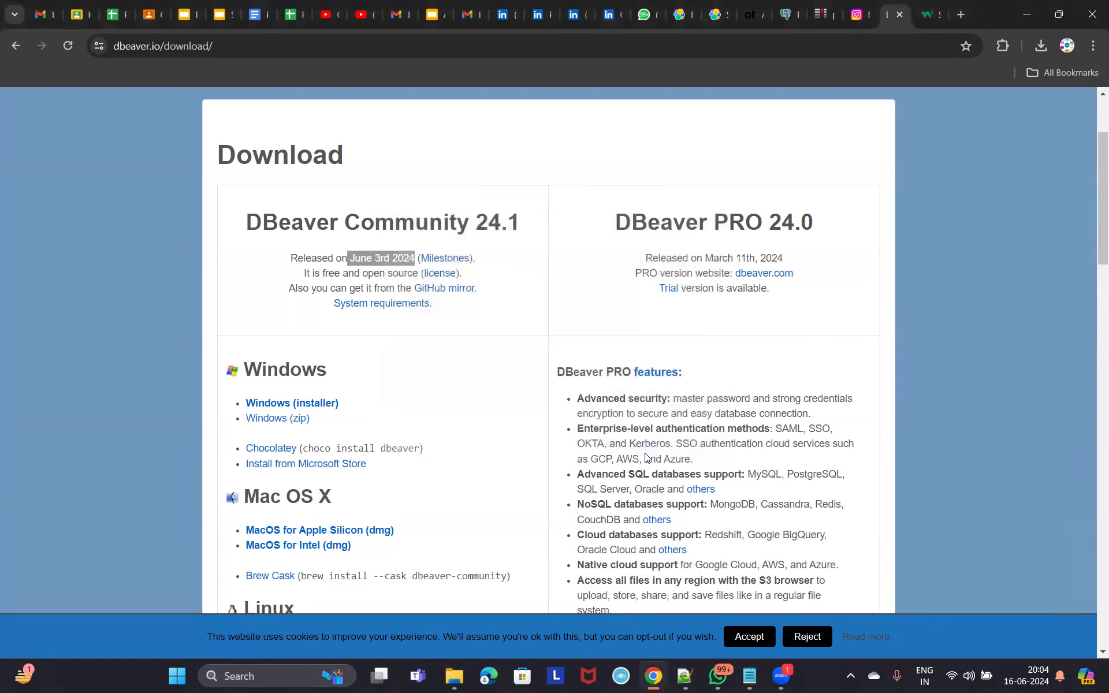
Minimize Chrome and start DBeaver Community from its desktop icon.
click(1015, 14)
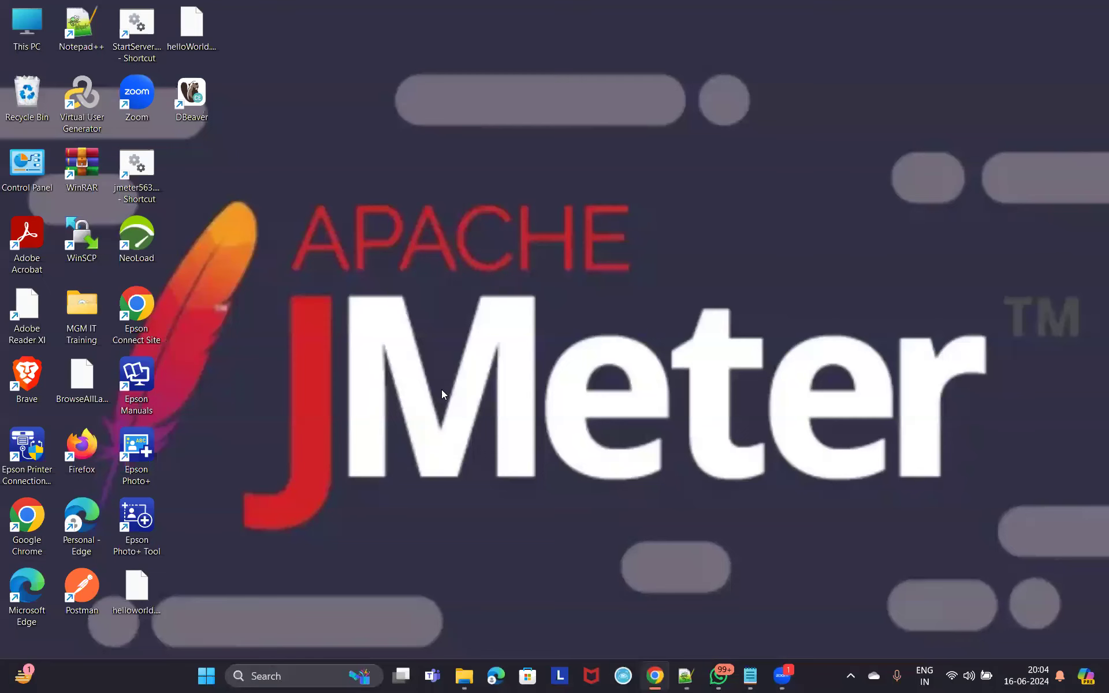
double_click(197, 95)
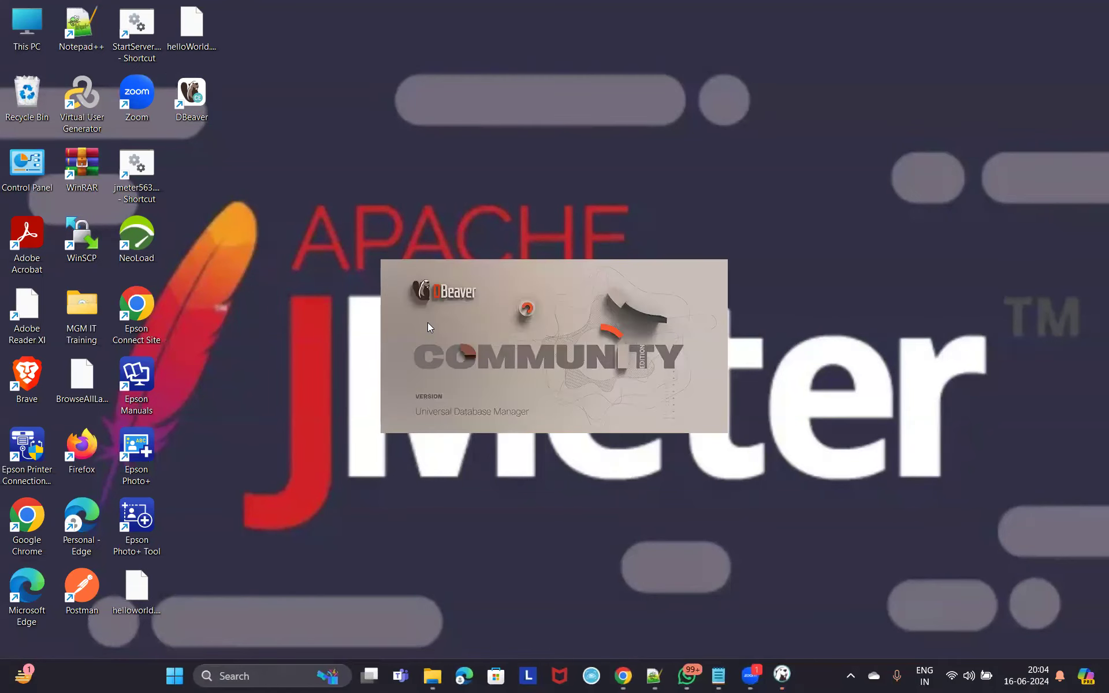
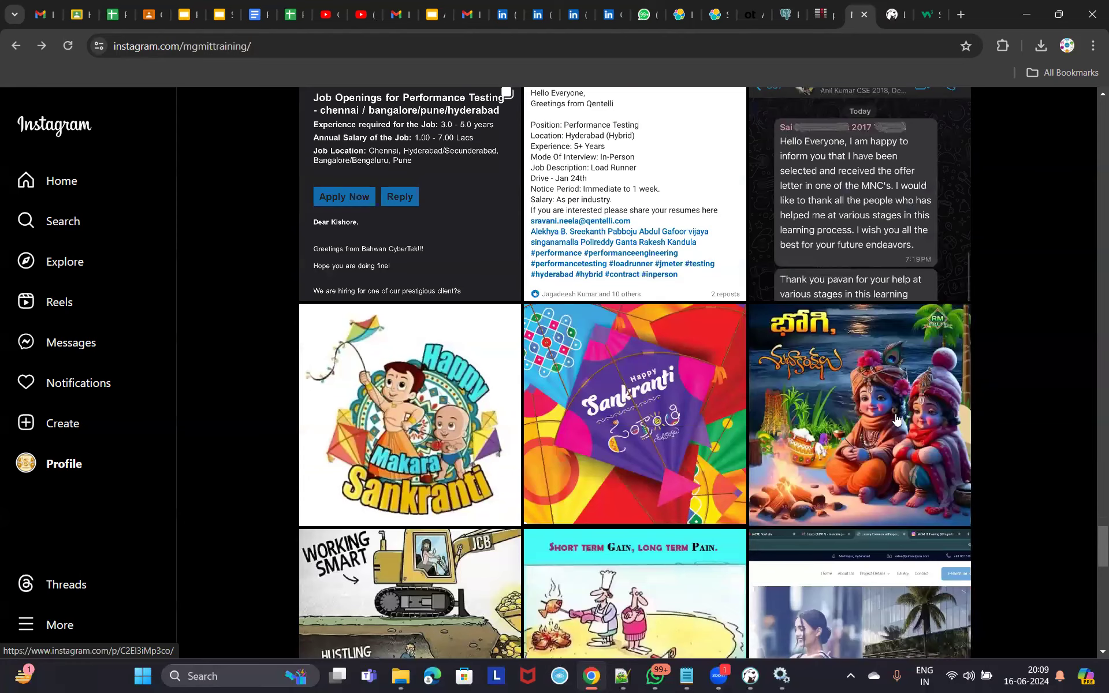
Scroll the mgmittraining profile grid down to the MGM IT Training poster post.
scroll(895, 418, down, 9)
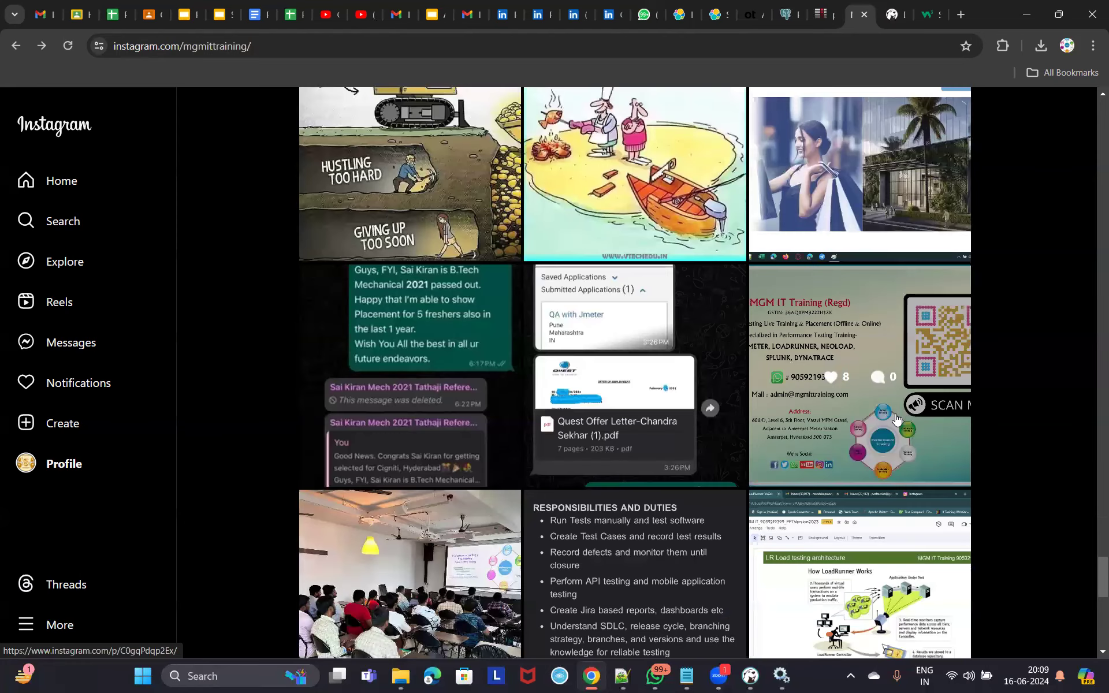
scroll(895, 419, up, 4)
scroll(895, 419, down, 4)
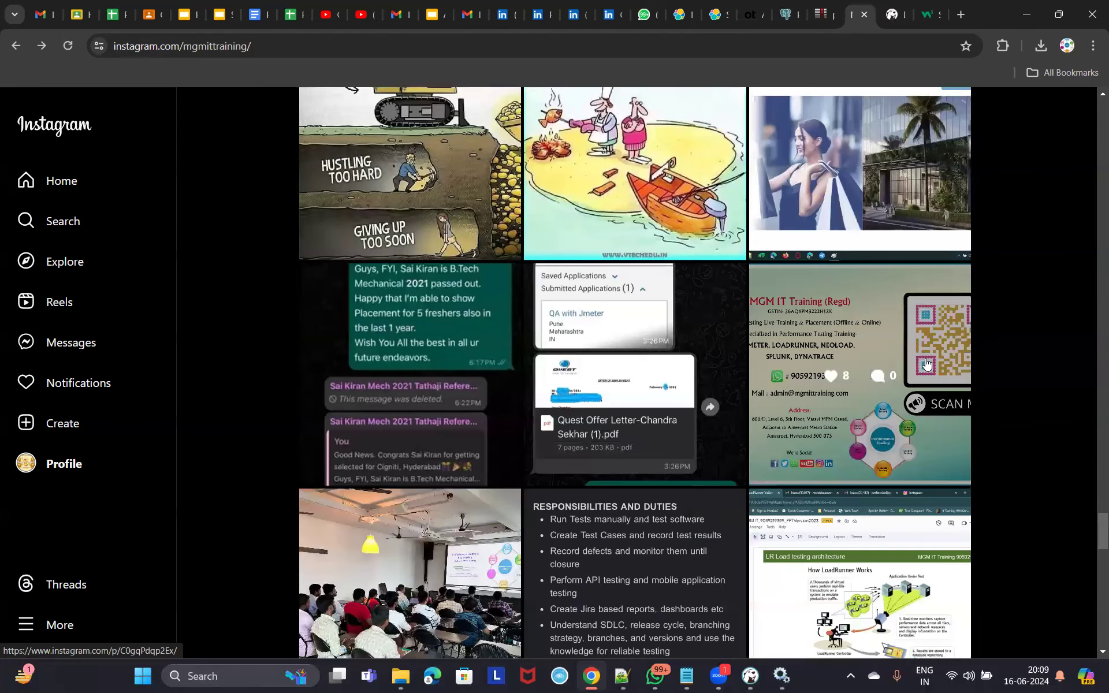
scroll(895, 298, down, 2)
Open the MGM IT Training poster post twice to read it, closing it each time.
click(874, 303)
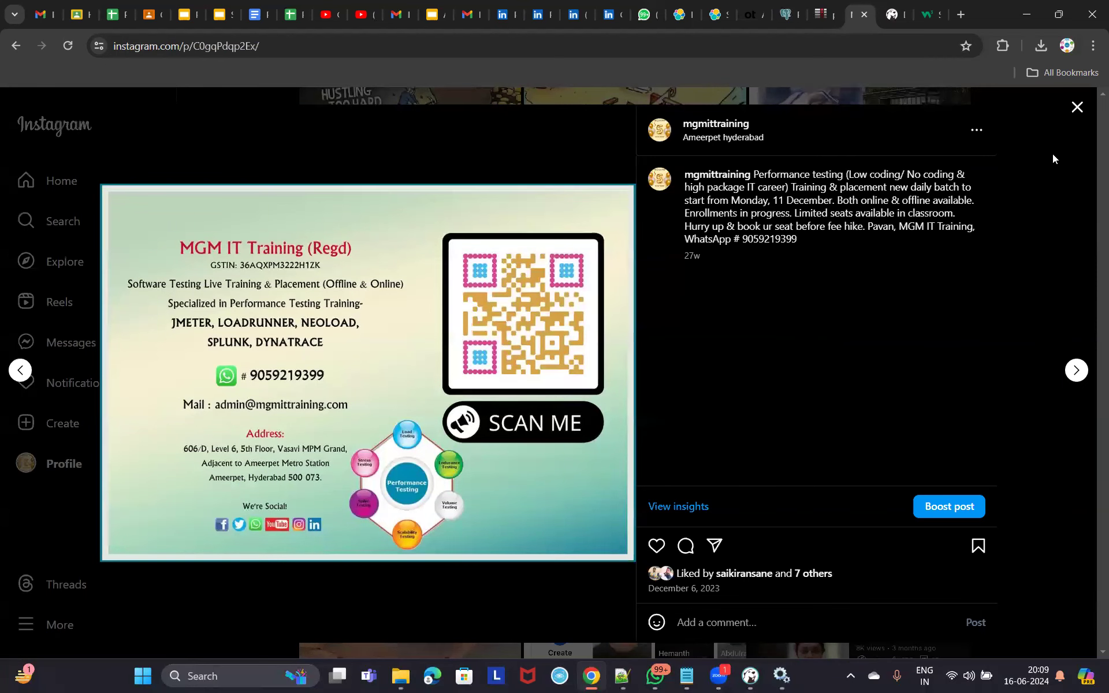
click(1077, 109)
scroll(896, 475, down, 4)
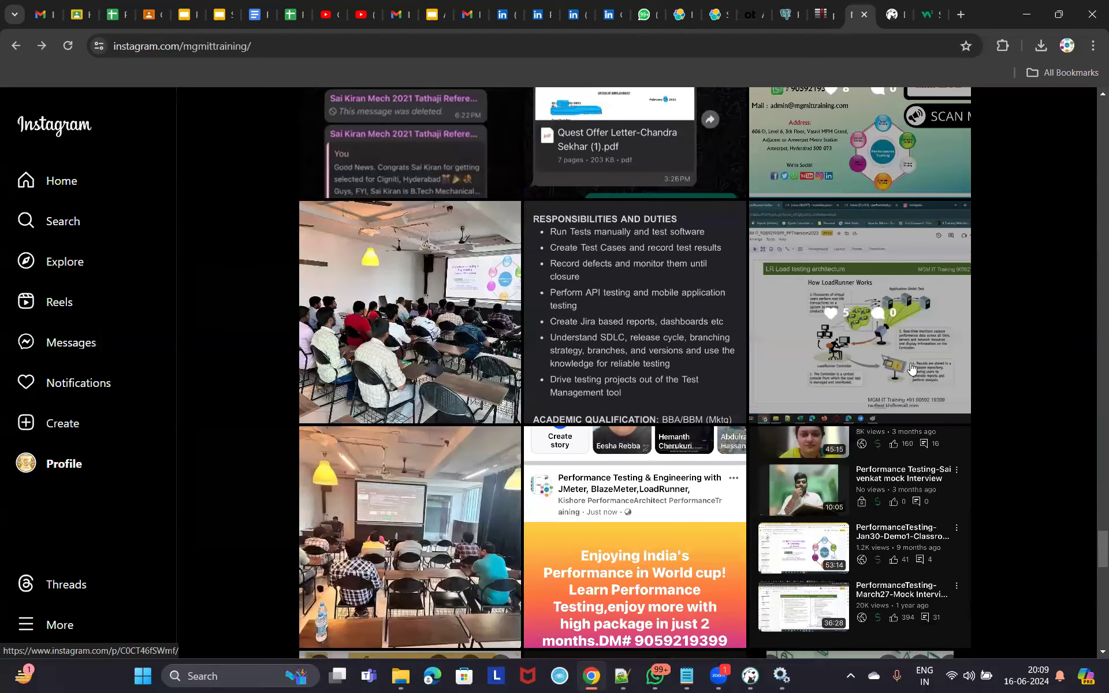
scroll(328, 354, up, 4)
click(328, 355)
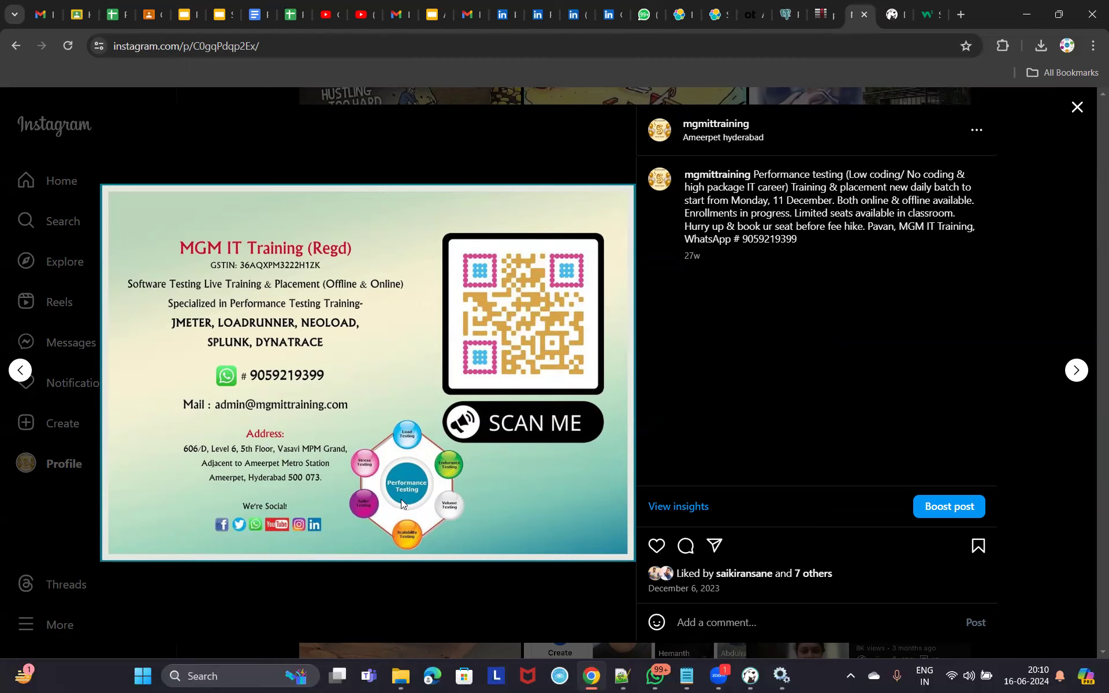
click(1078, 108)
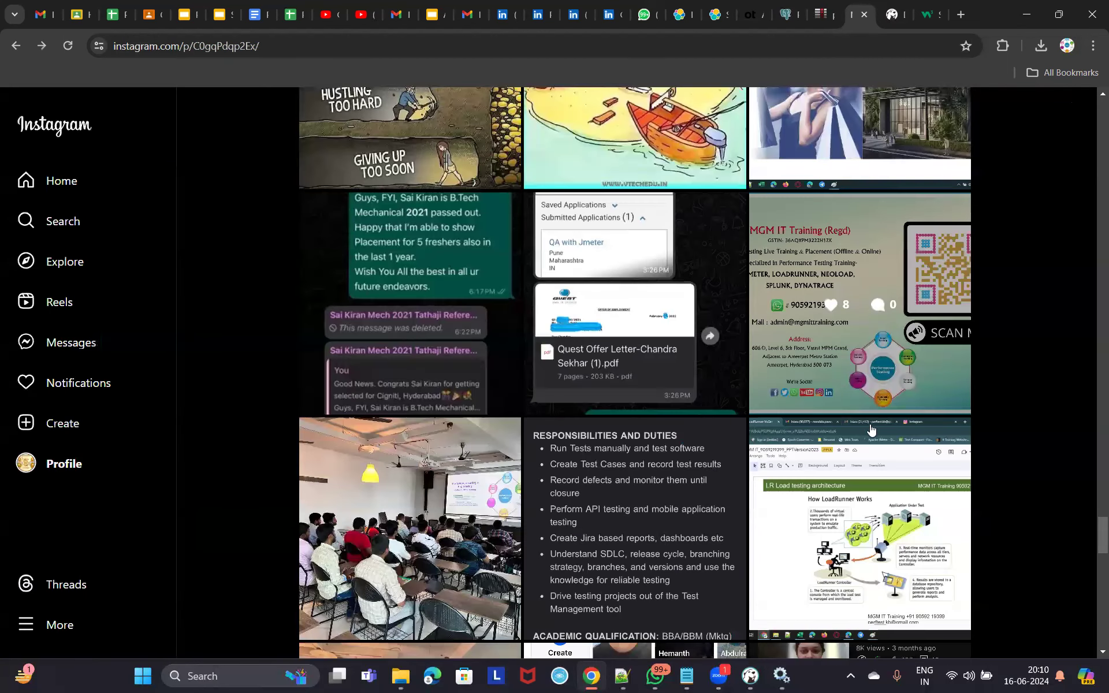
Scroll through the profile grid, then minimize Chrome to reveal DBeaver.
scroll(871, 429, down, 5)
scroll(871, 429, down, 2)
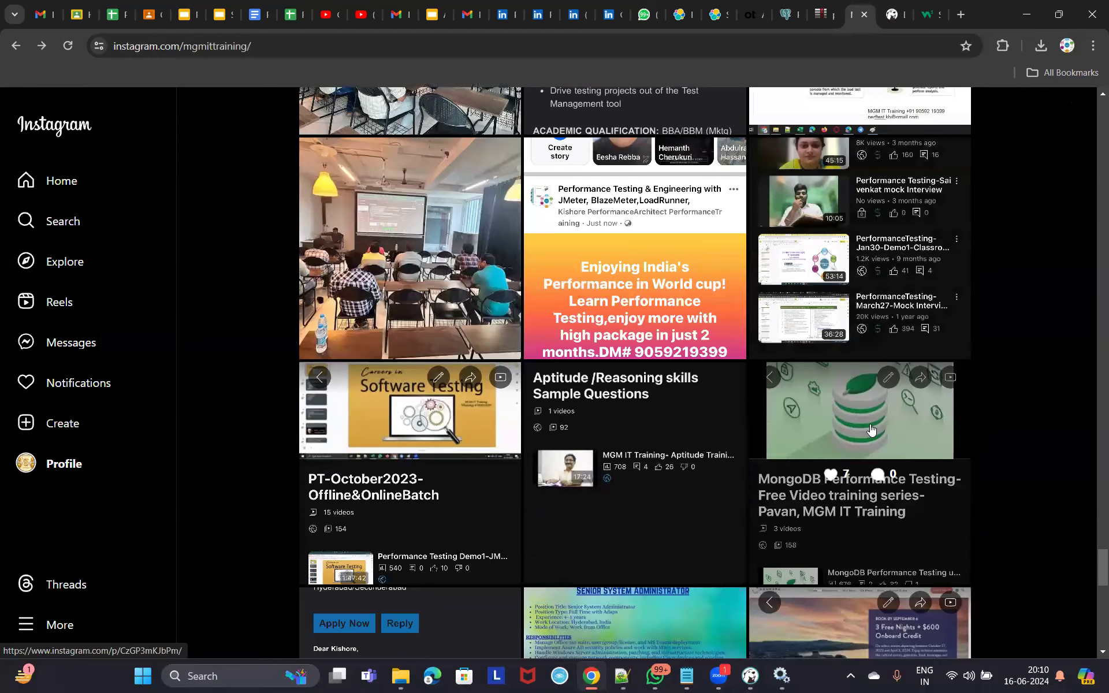
scroll(871, 429, down, 8)
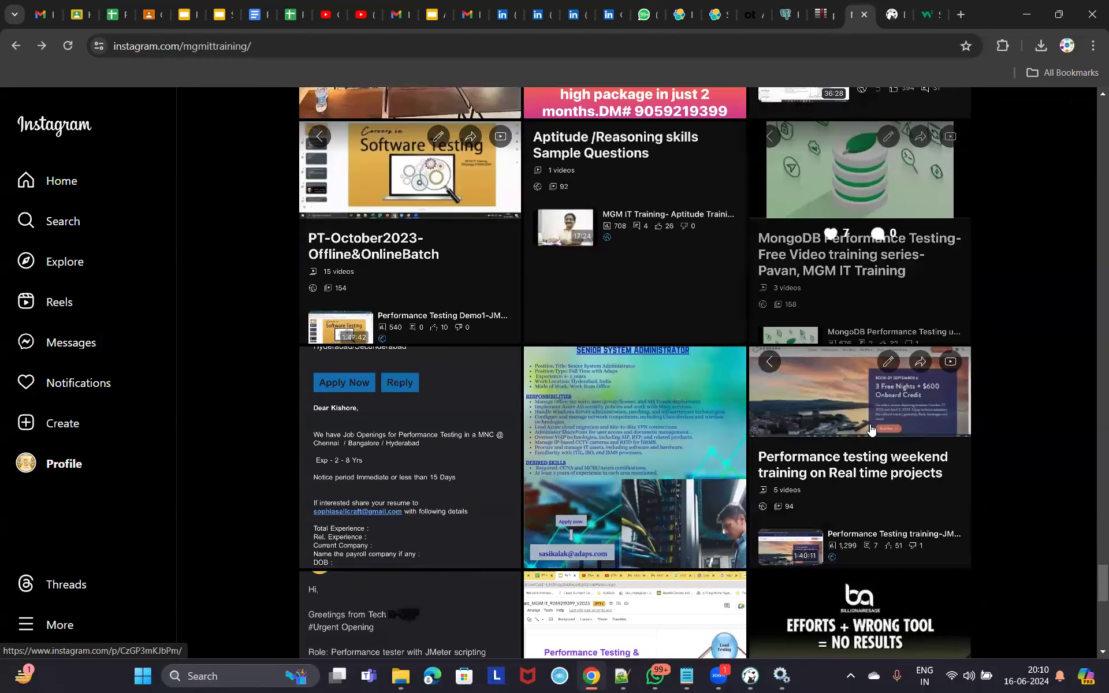
scroll(871, 429, down, 9)
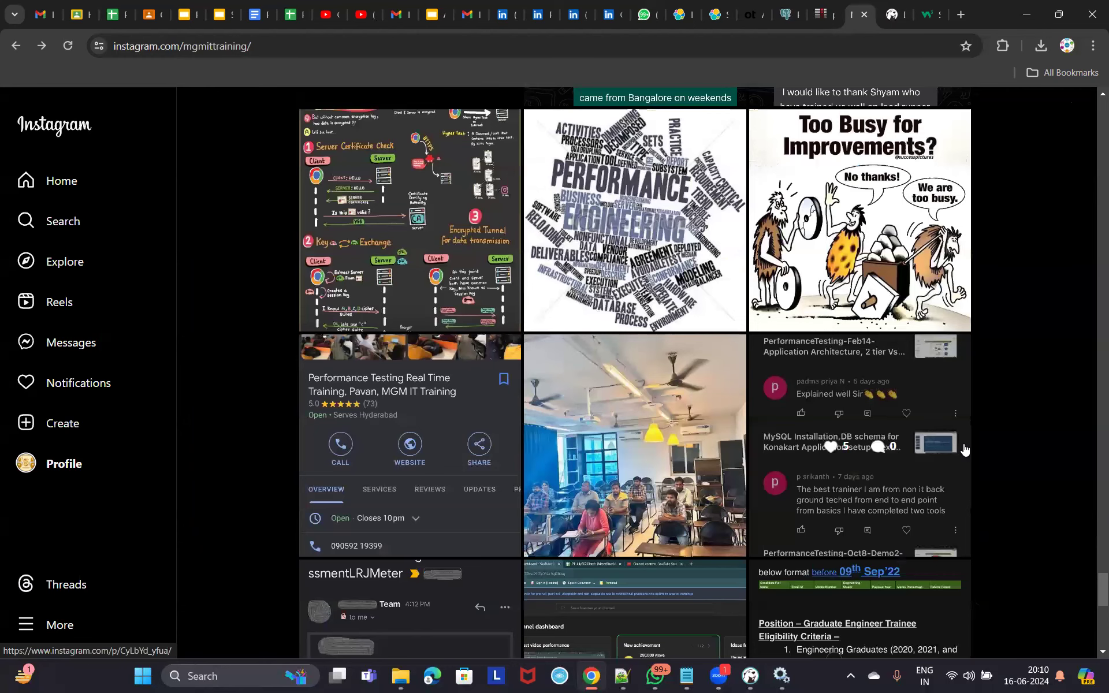
scroll(963, 448, down, 5)
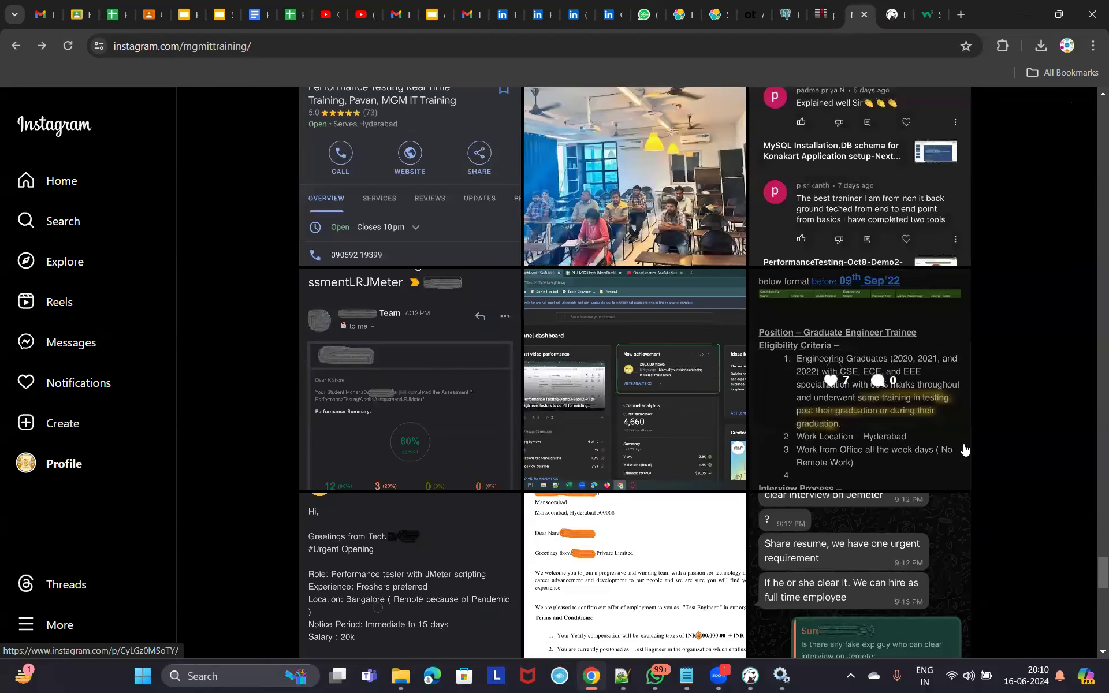
scroll(964, 448, up, 5)
scroll(963, 449, up, 1)
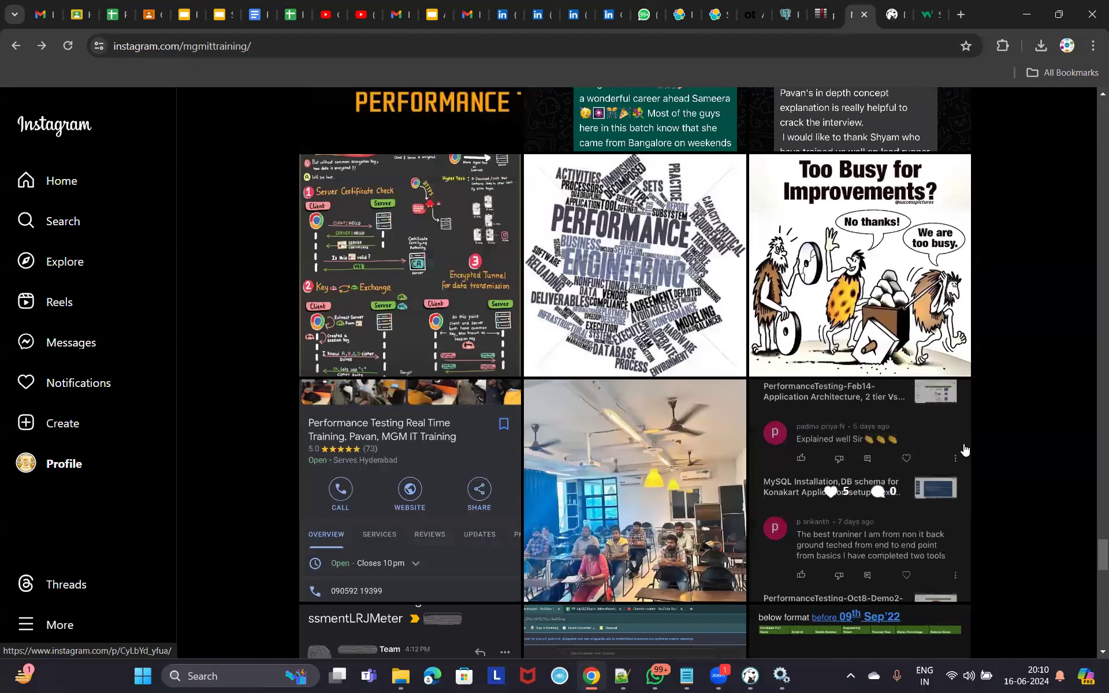
scroll(963, 449, down, 5)
scroll(964, 449, down, 4)
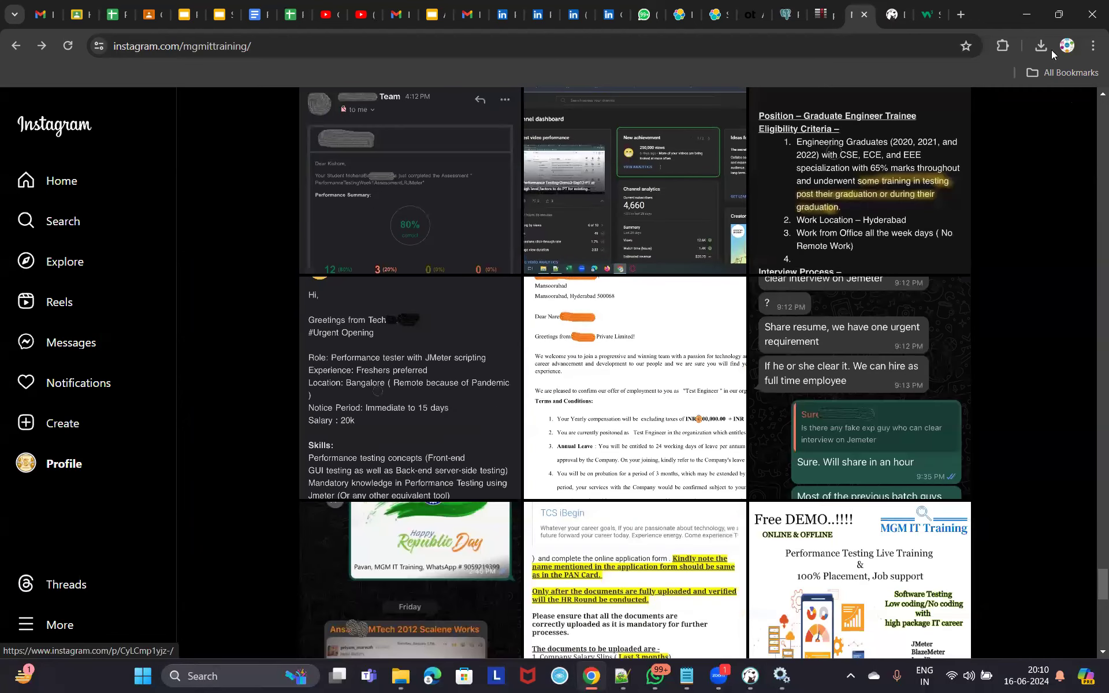
click(1026, 17)
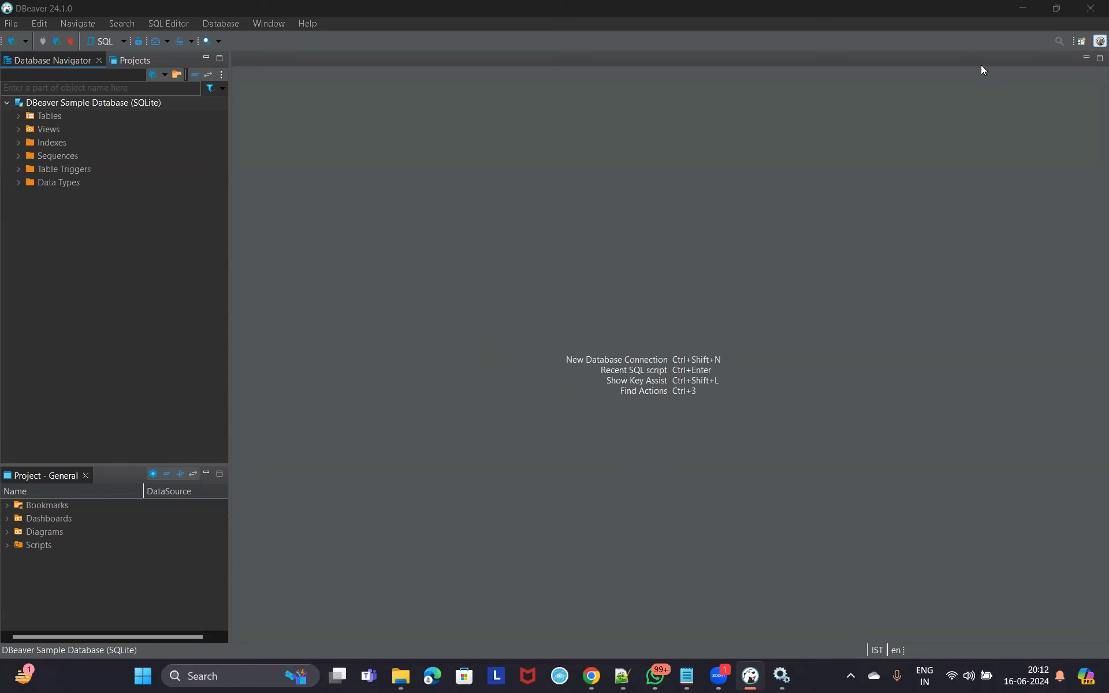
Minimize the empty DBeaver window to show the Windows desktop.
click(1024, 9)
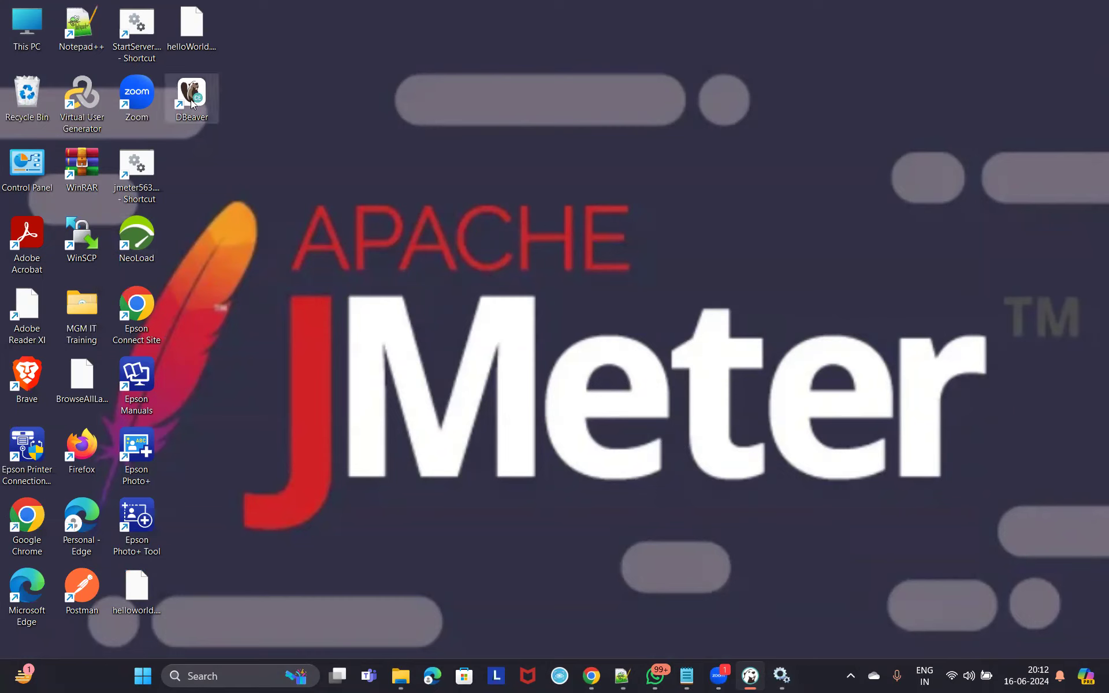
Bring up the Notepad++ note and highlight Perftest, Konakart, Tomcat, MySQL DB, JMeter Machine and LenovoThinkPad.
mouse_move(622, 676)
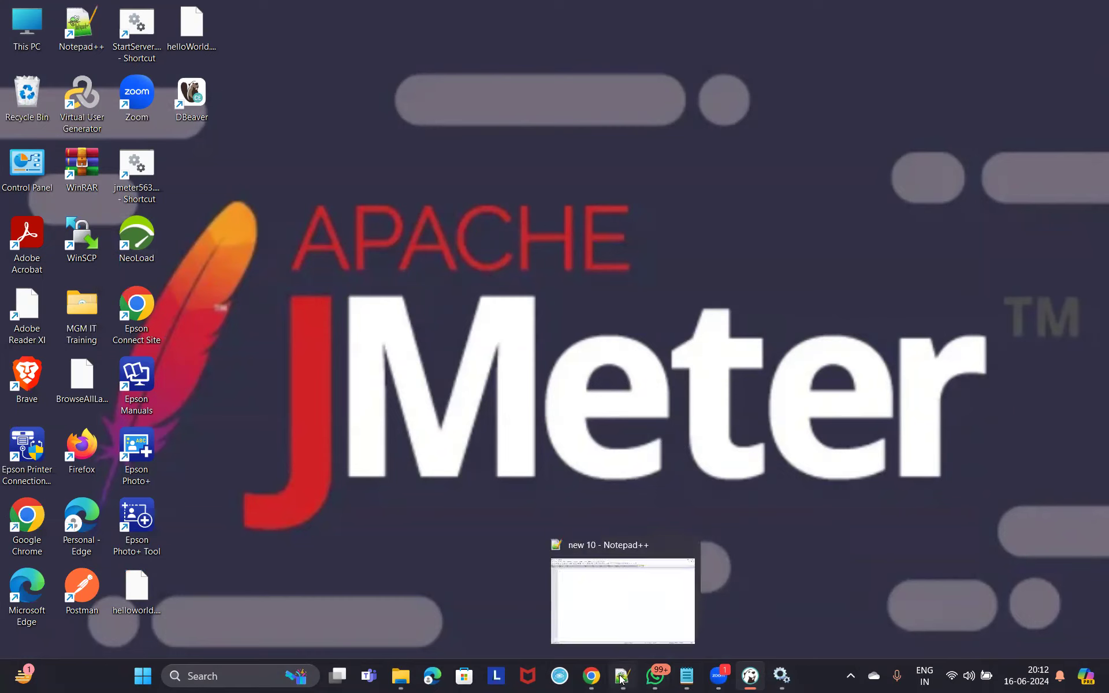
click(619, 627)
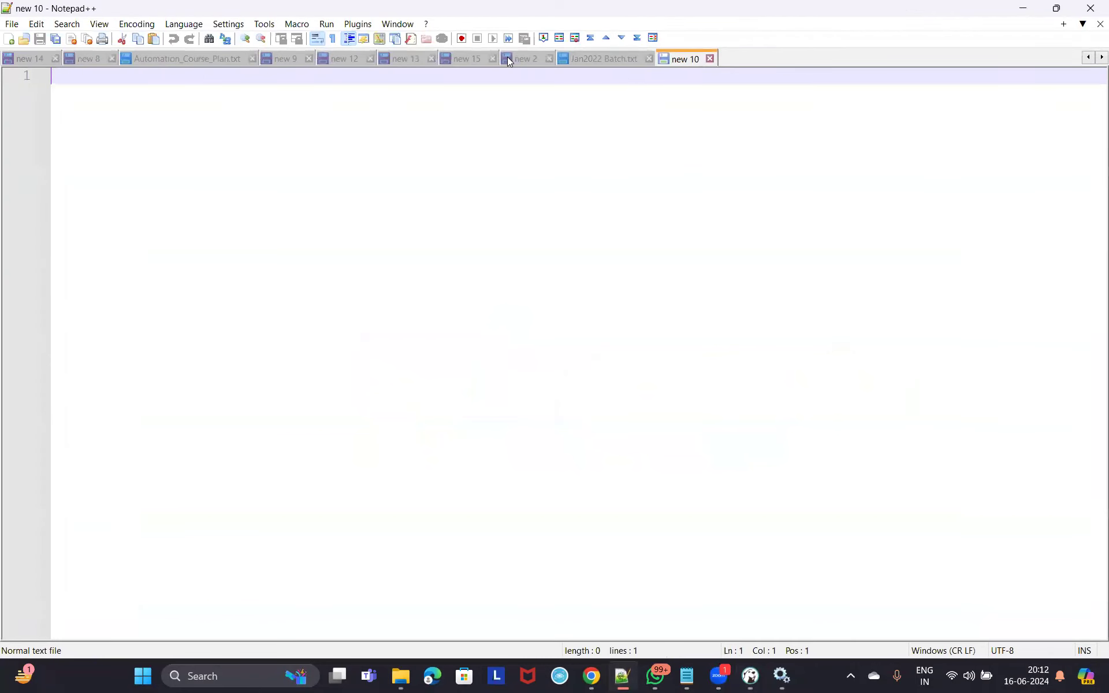
mouse_move(623, 674)
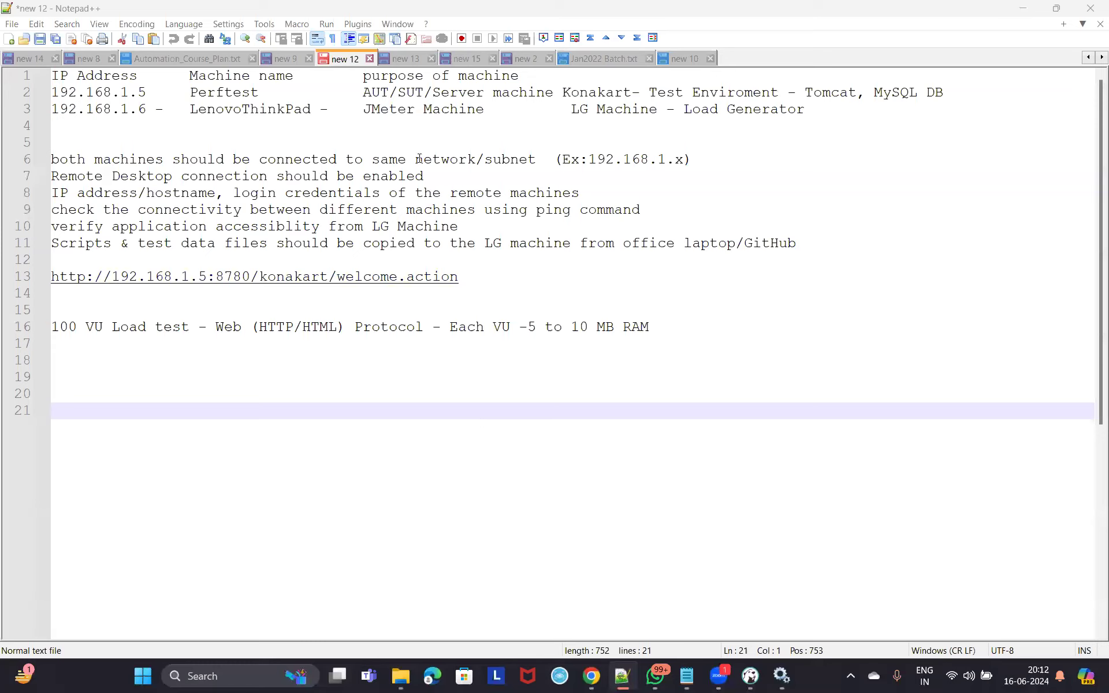
drag(191, 92, 259, 92)
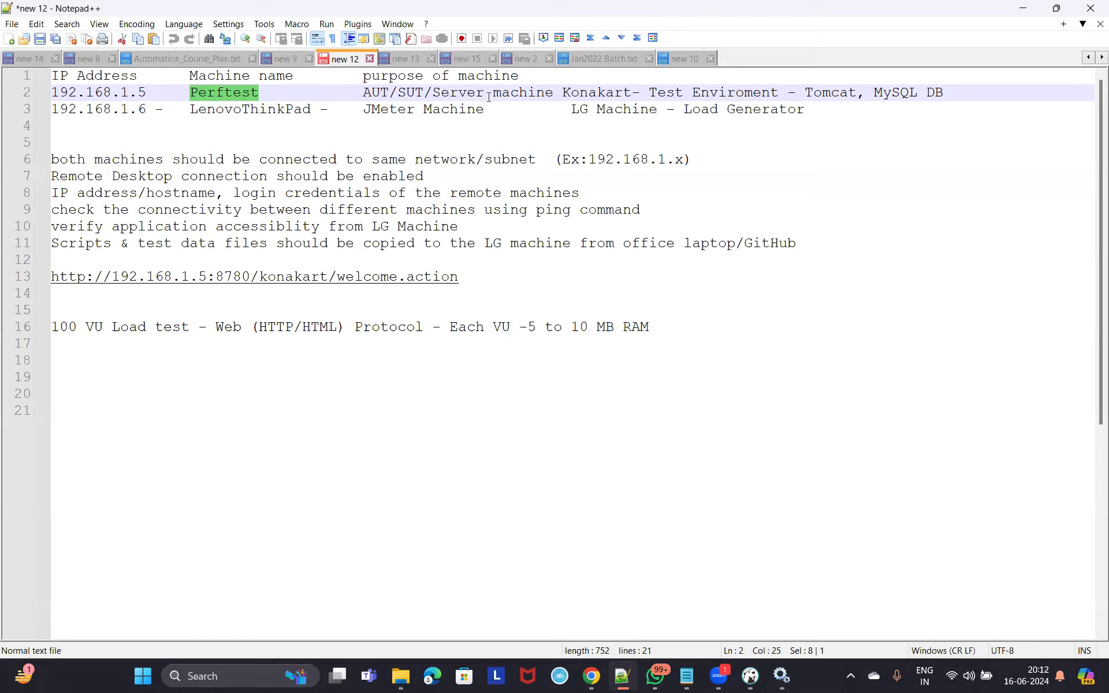
click(562, 93)
drag(562, 93, 777, 92)
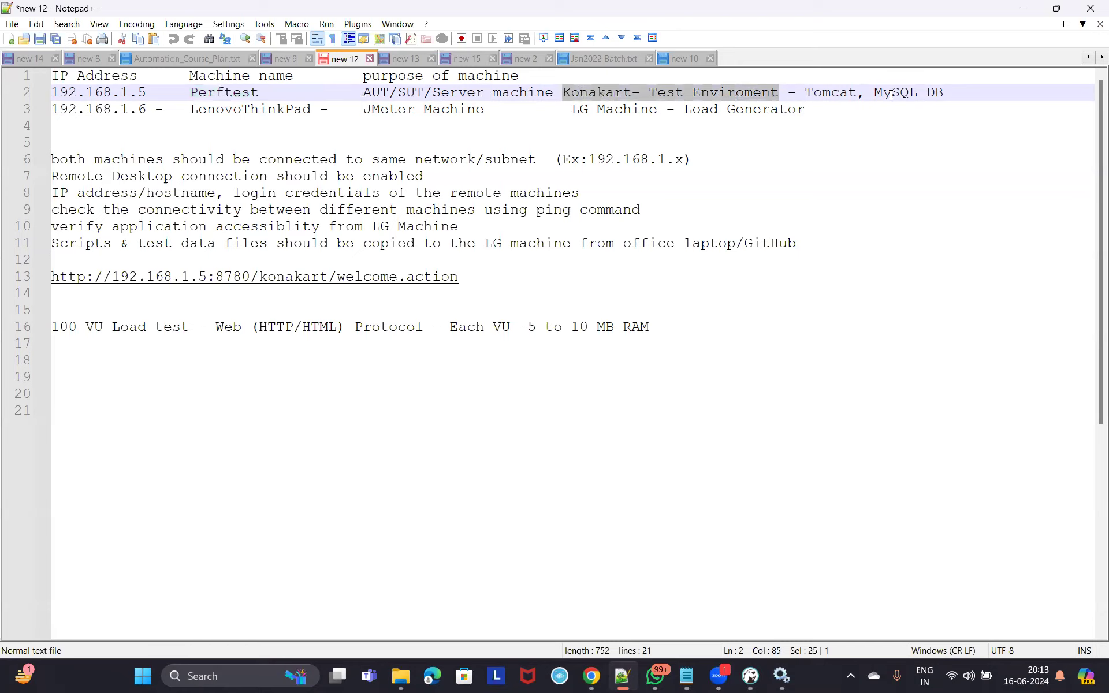
drag(872, 92, 948, 98)
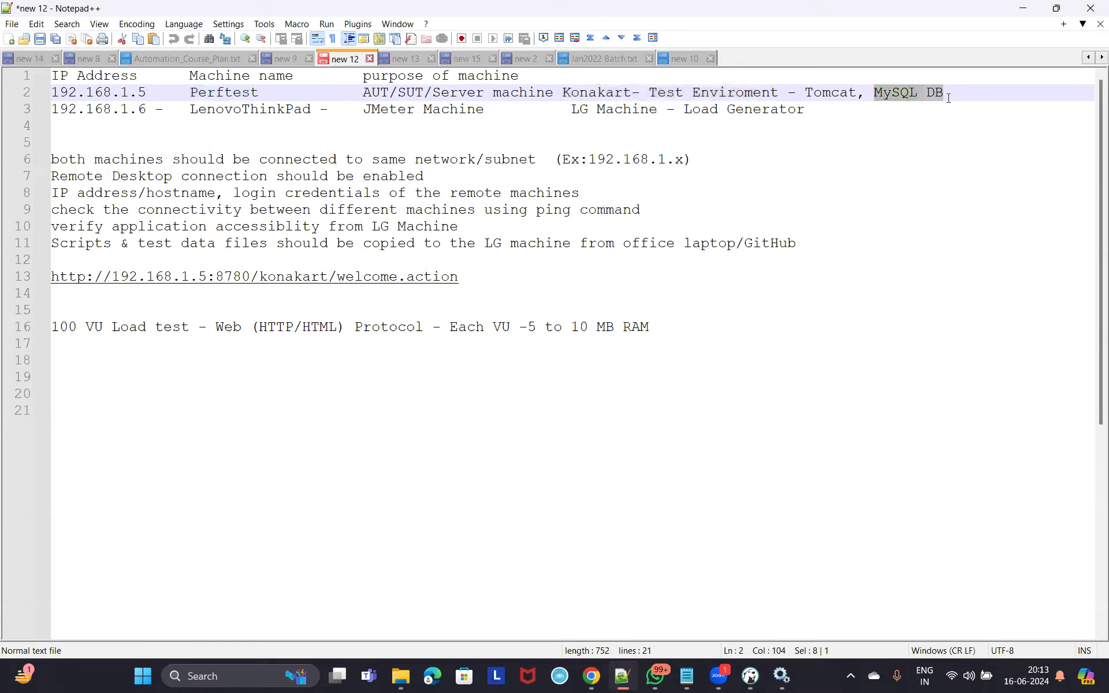
drag(805, 93, 856, 94)
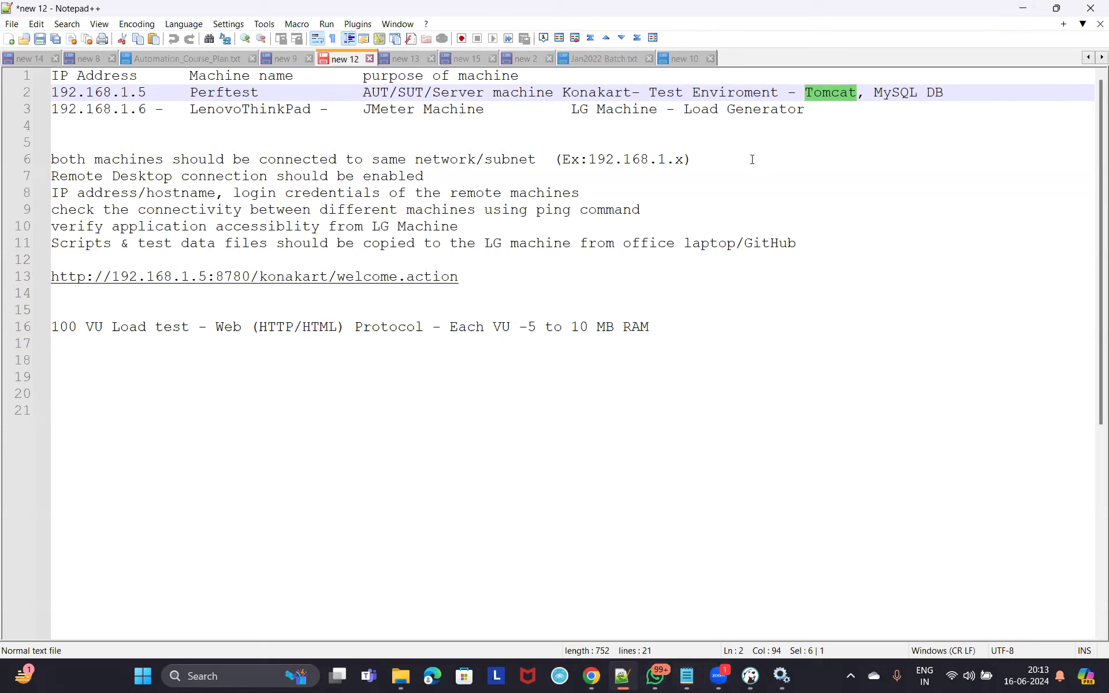
drag(361, 111, 505, 110)
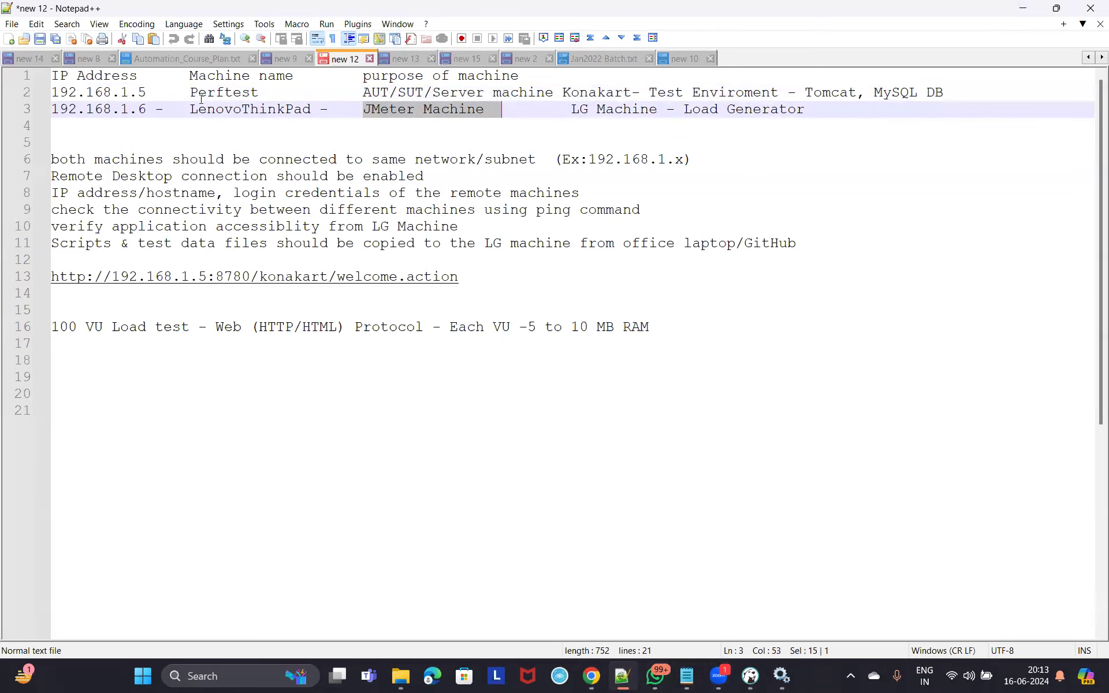
drag(190, 109, 312, 110)
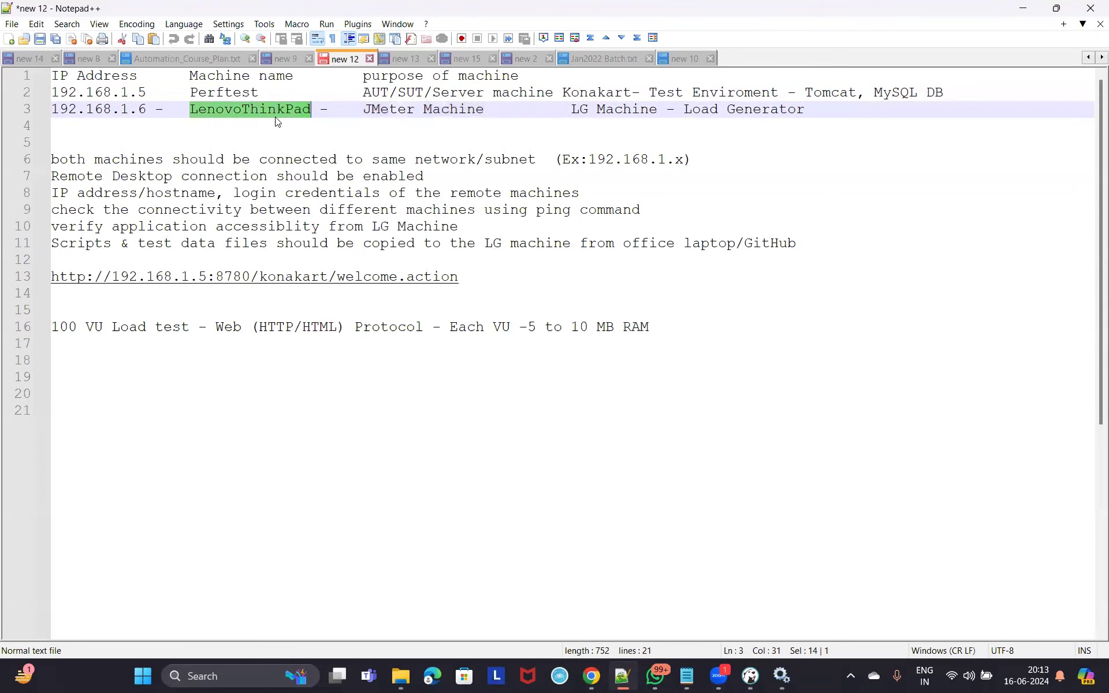
Open Command Prompt and run hostname to get the laptop's machine name.
click(226, 675)
text(cmd)
key(Return)
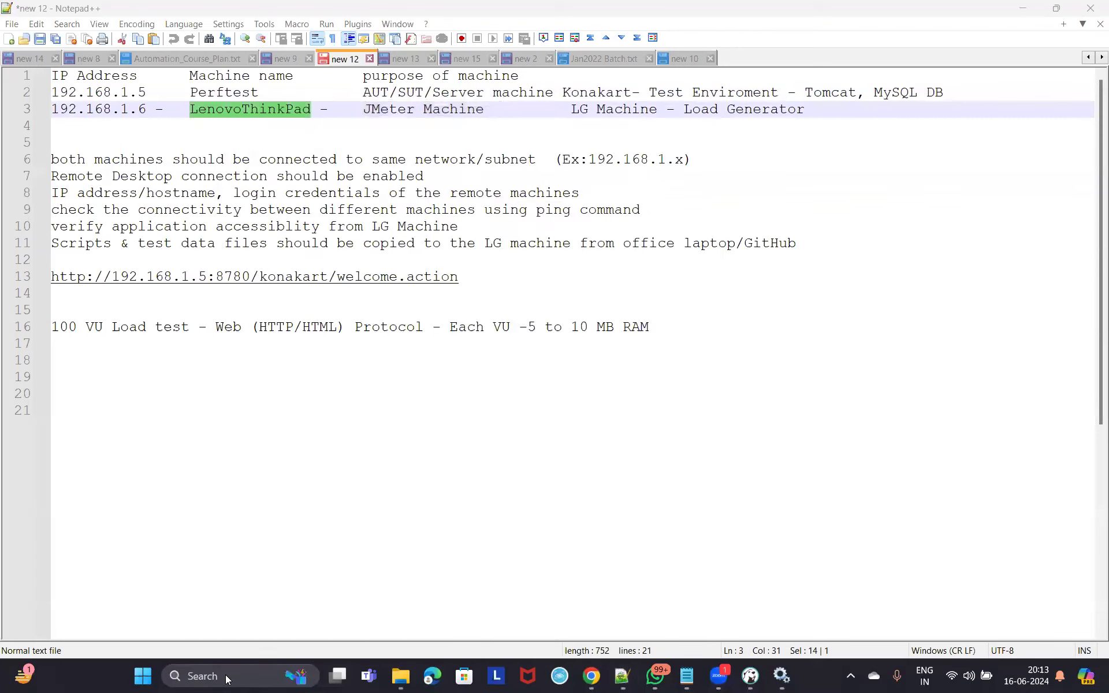
text(hostname)
key(Return)
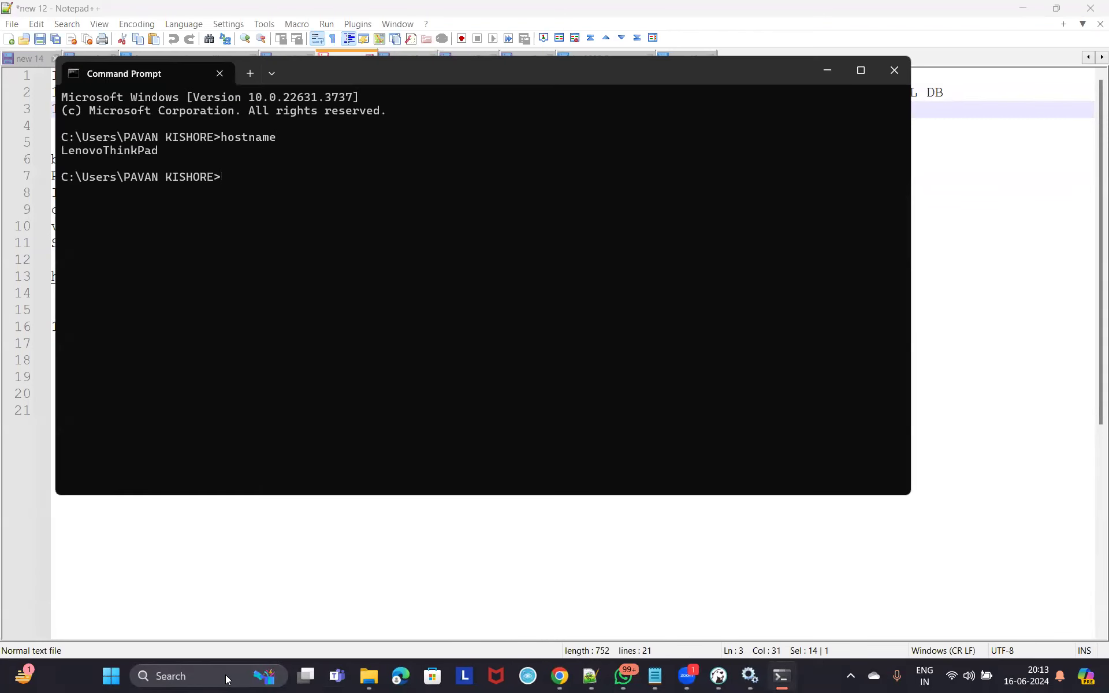
drag(541, 77, 619, 264)
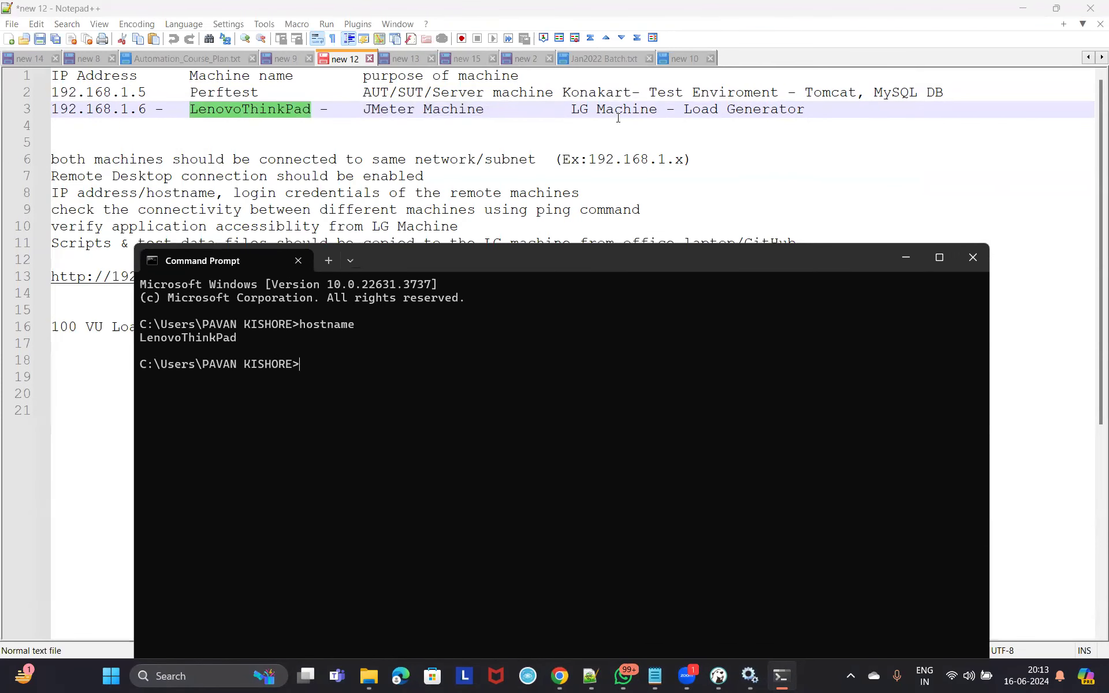
Run ipconfig and highlight the laptop's IPv4 address 192.168.1.2.
drag(571, 110, 804, 108)
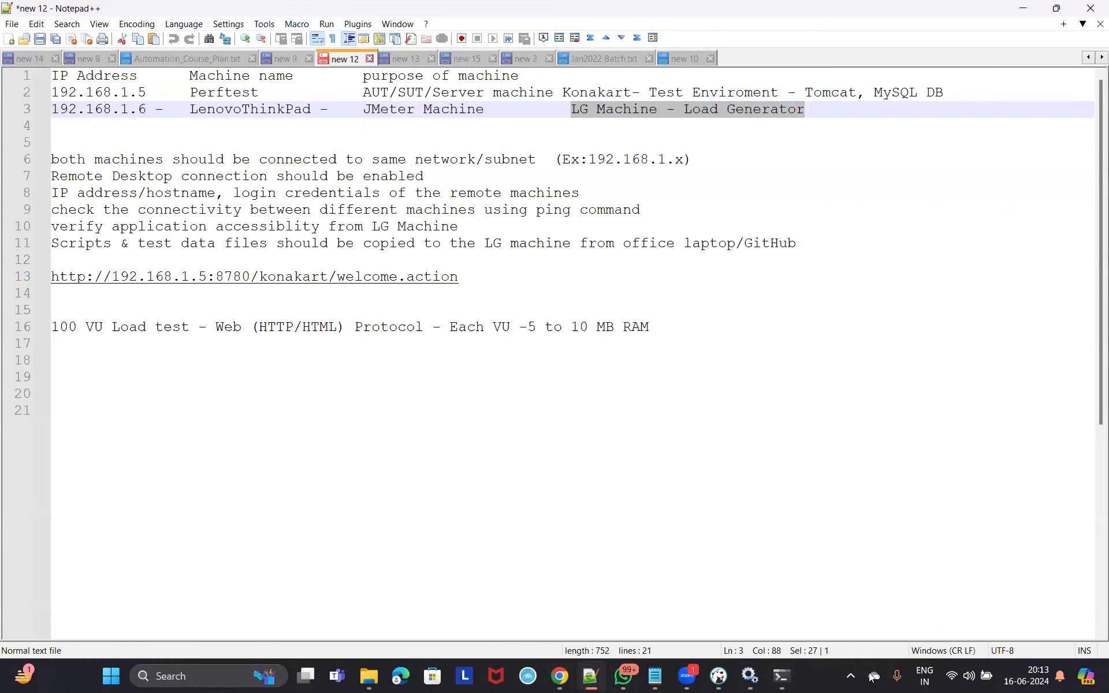
click(781, 675)
text(ipconfig)
key(Return)
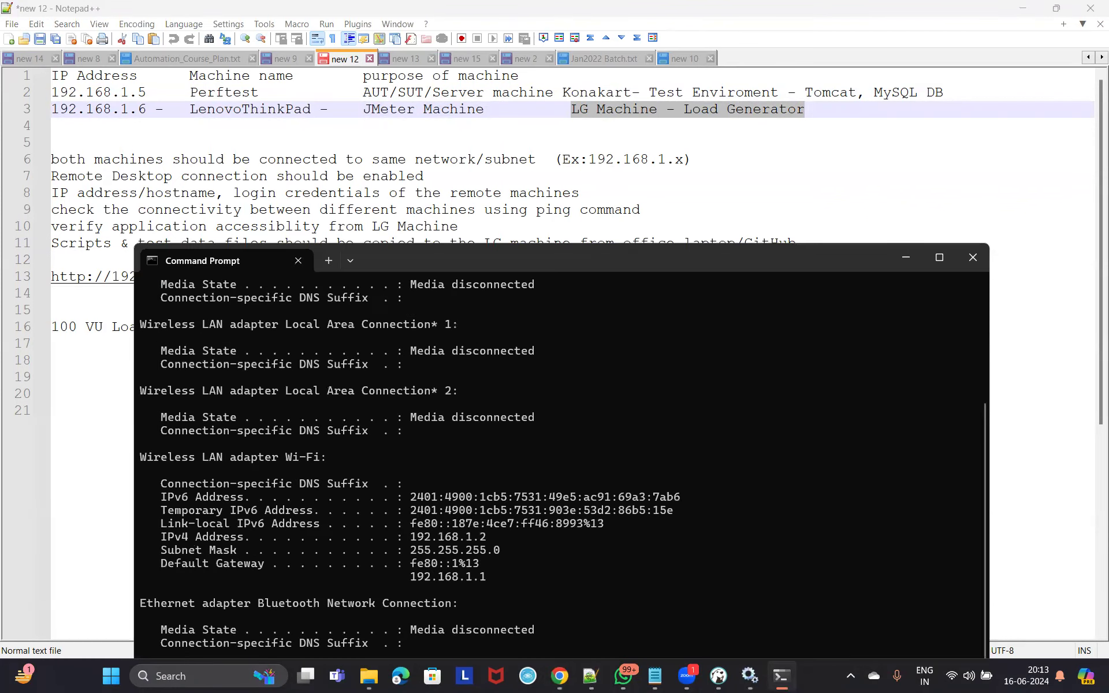
drag(486, 538, 414, 542)
Change the load generator's IP on line 3 from 192.168.1.6 to 192.168.1.2.
click(903, 256)
click(143, 115)
key(BackSpace)
text(2)
click(146, 90)
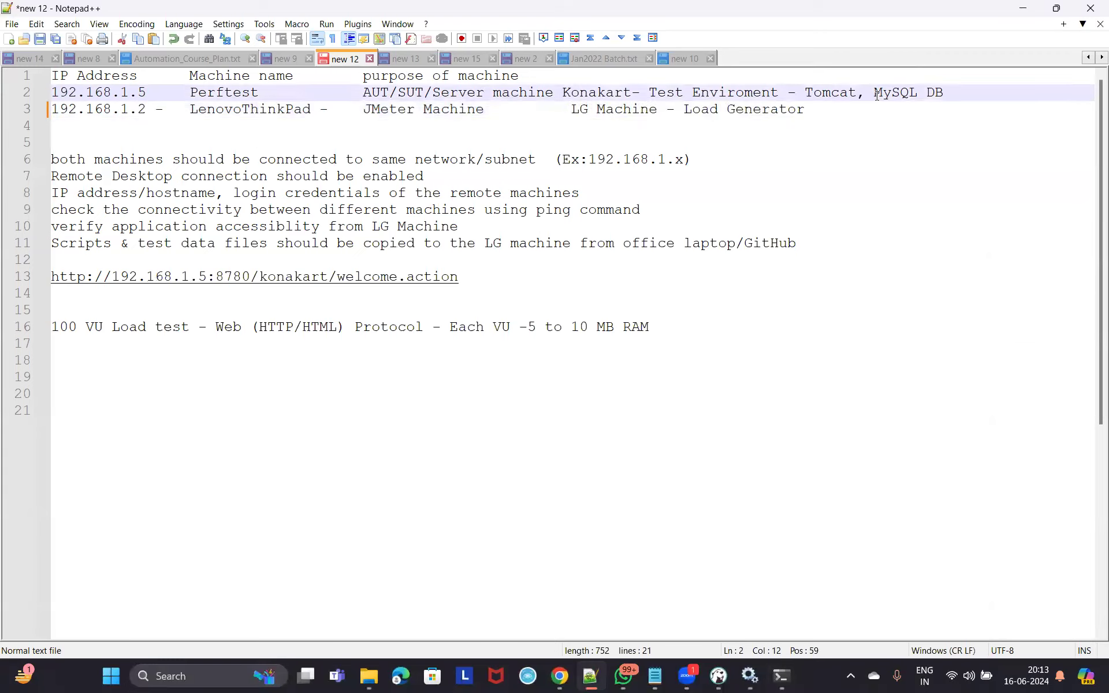
Change the Perftest server IP on line 2 from 192.168.1.5 to 192.168.1.7.
drag(805, 90, 857, 93)
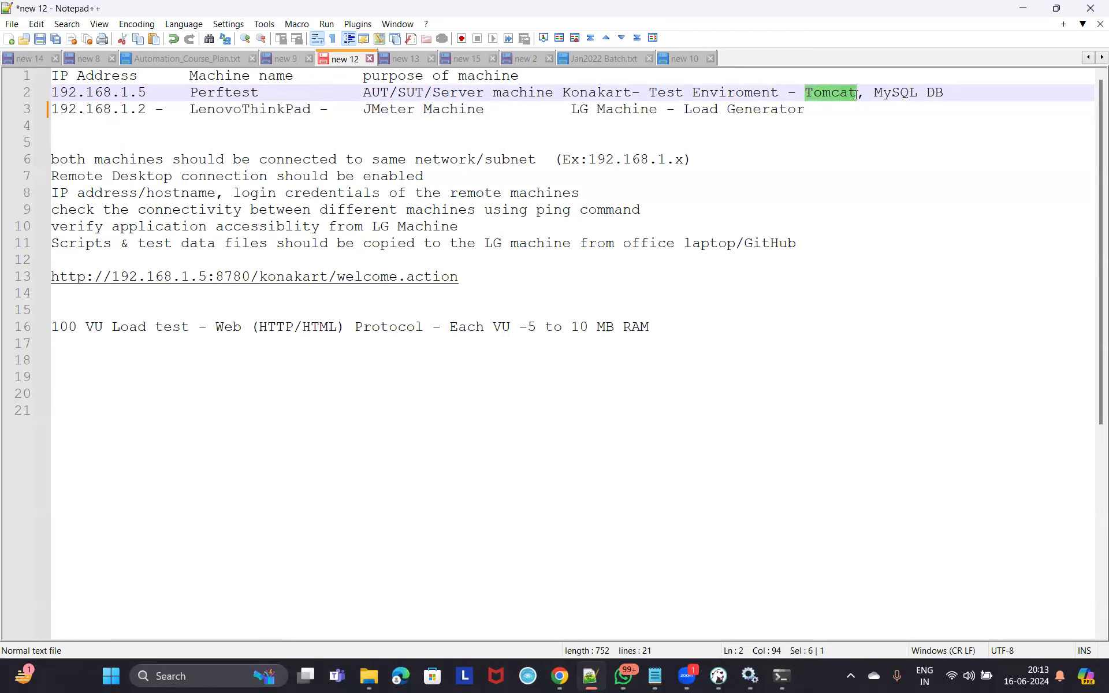
drag(560, 93, 781, 93)
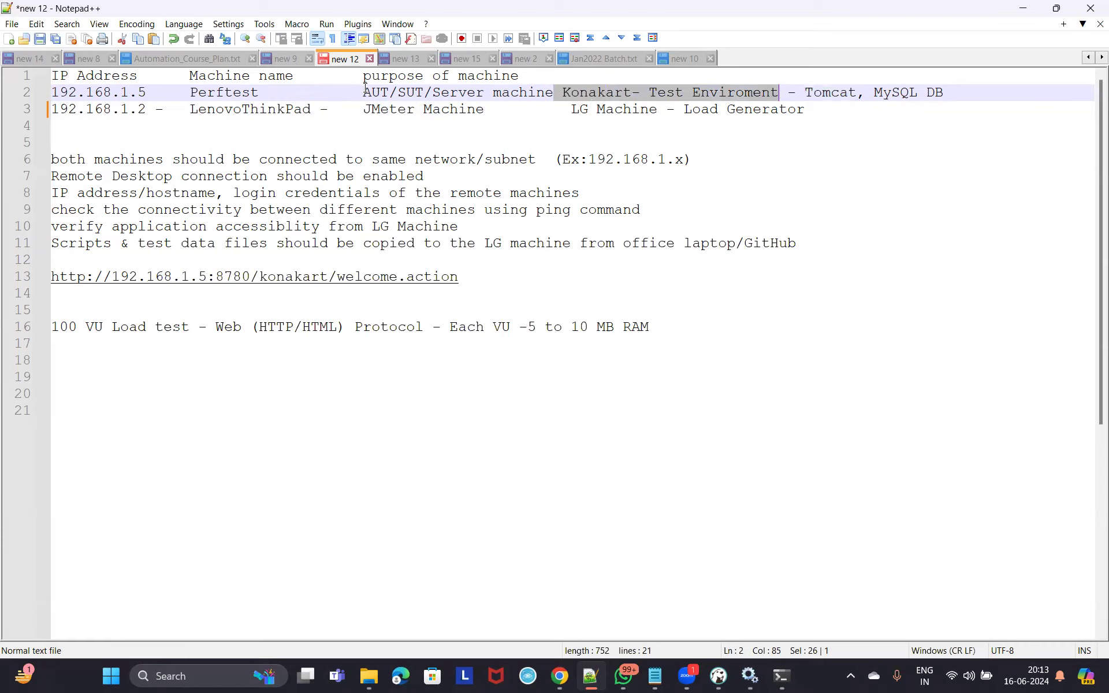
click(151, 93)
key(BackSpace)
text(7)
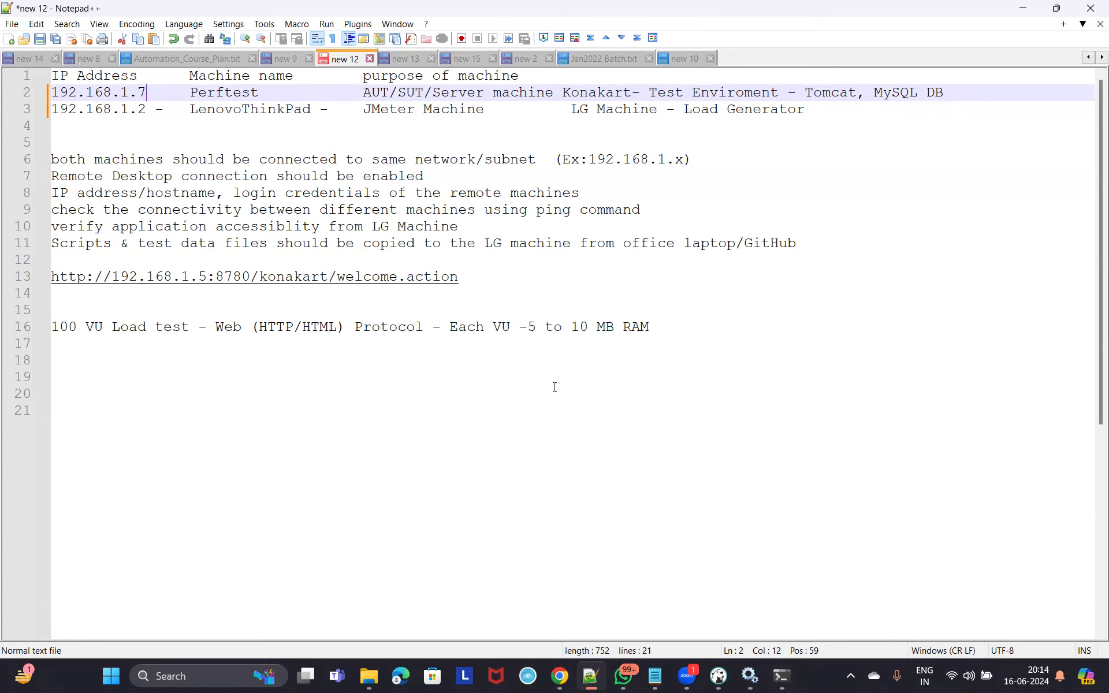
Review the same-network, remote desktop, credentials and ping requirements, then switch to Chrome.
drag(60, 159, 424, 176)
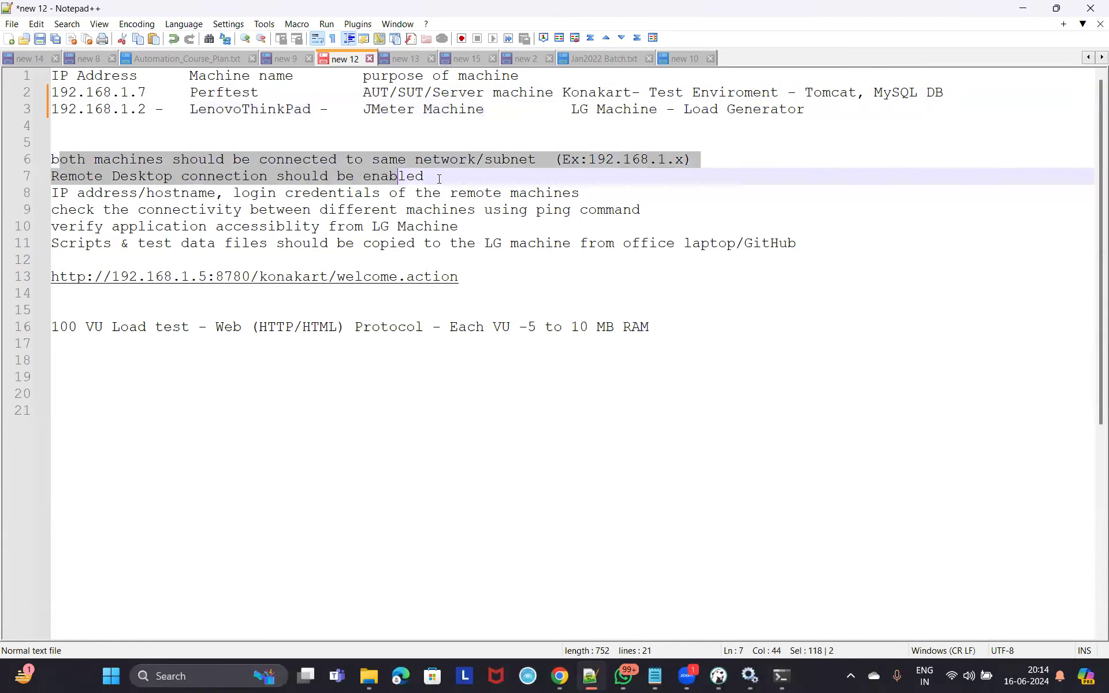
click(126, 150)
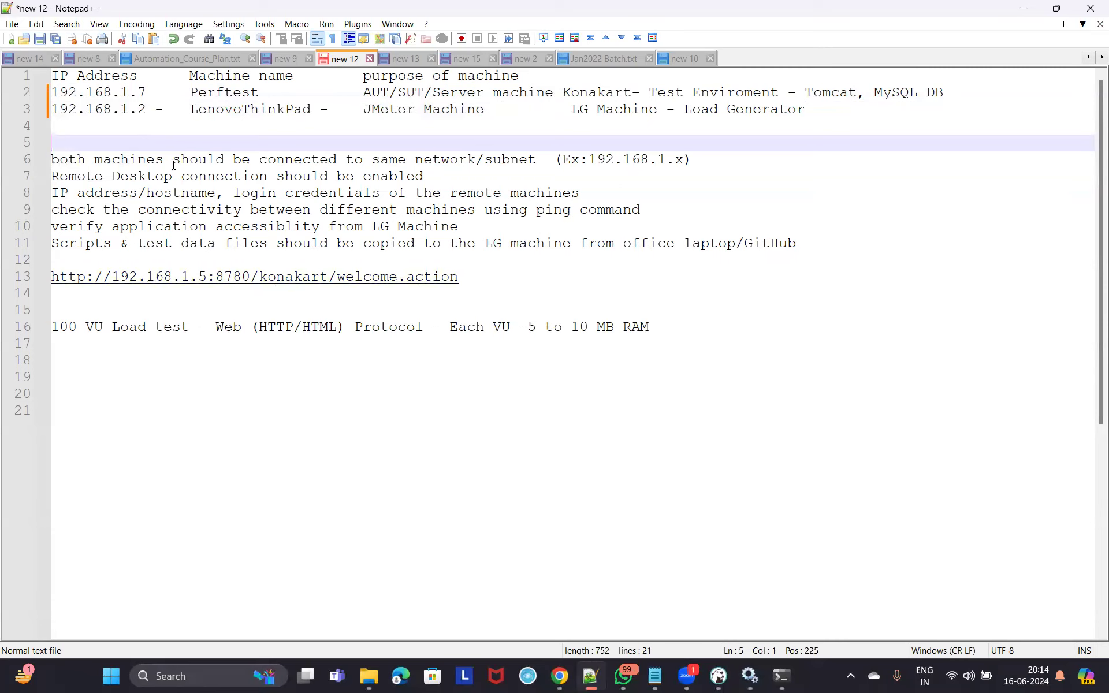
drag(170, 160, 475, 163)
drag(112, 177, 415, 176)
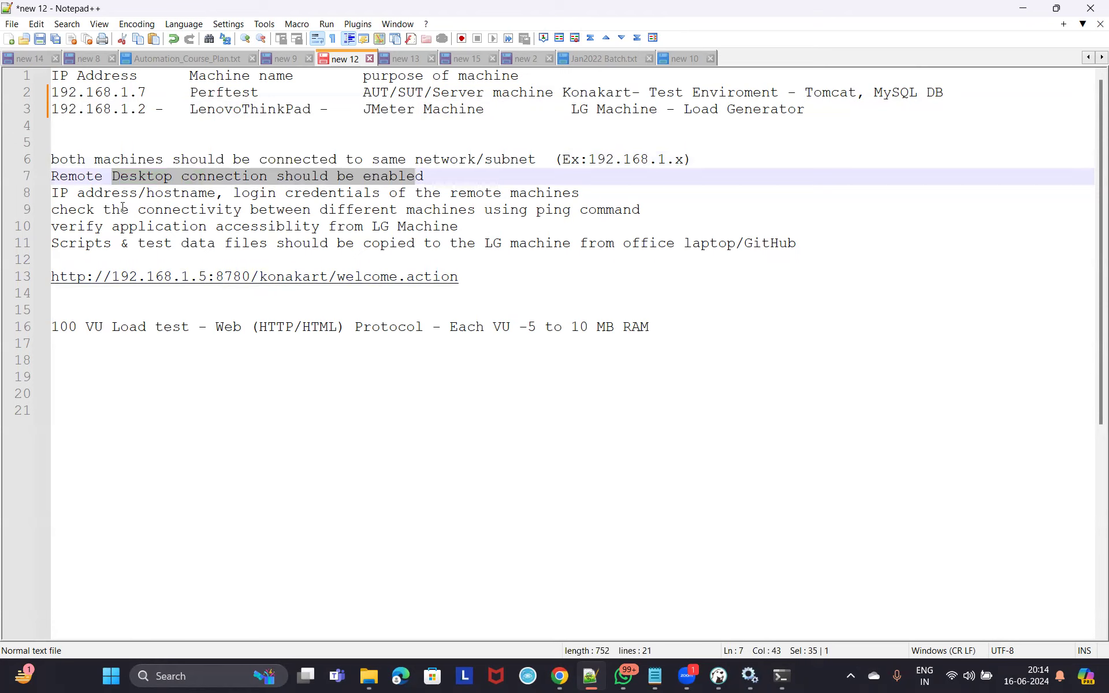
drag(59, 192, 582, 192)
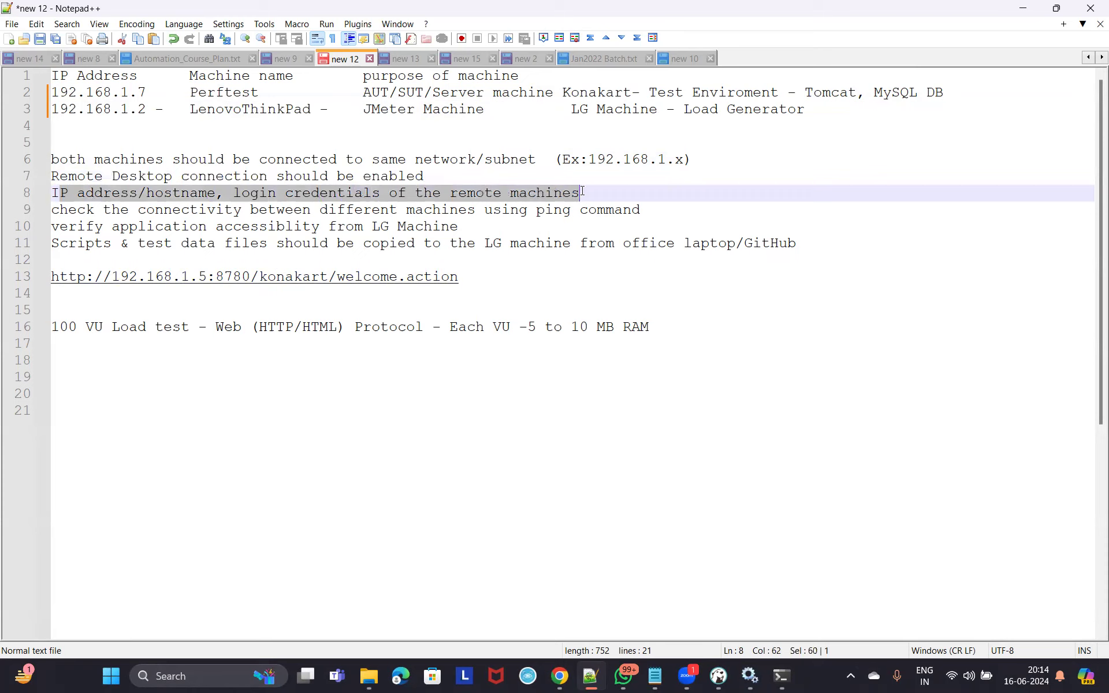
drag(104, 210, 645, 214)
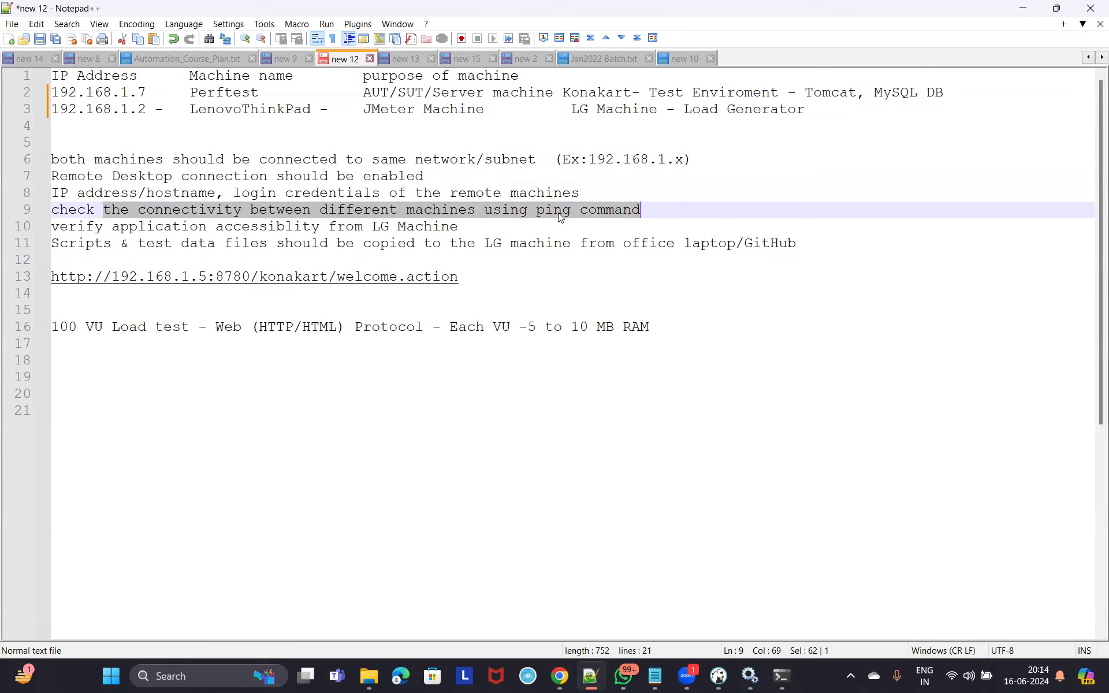
click(432, 241)
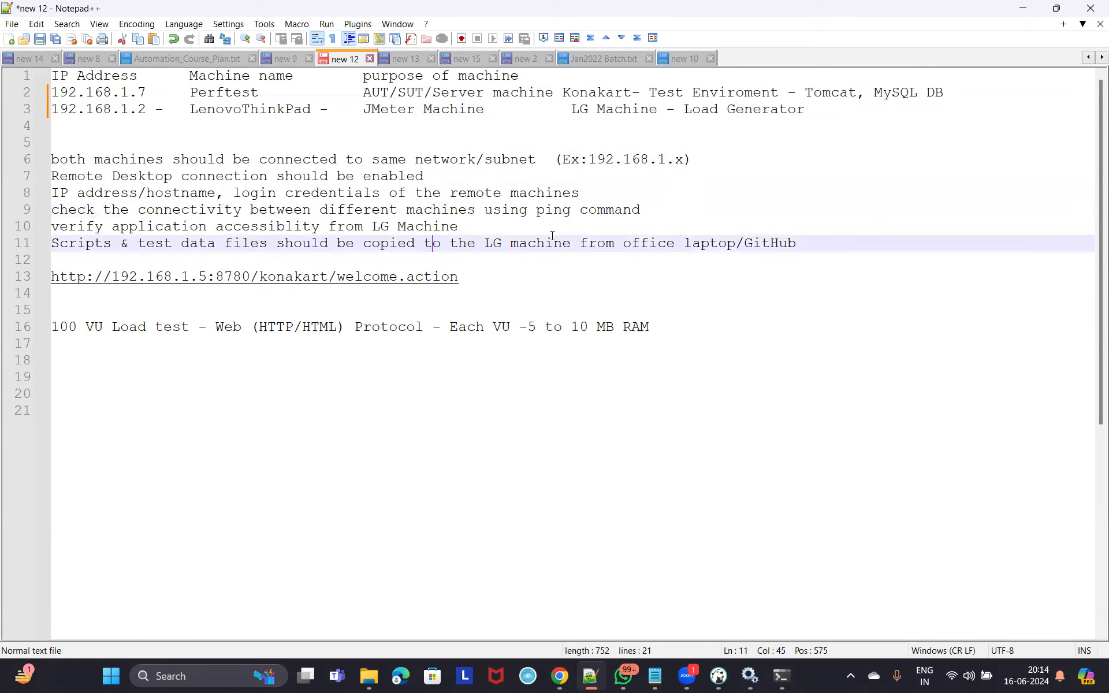
drag(536, 210, 580, 211)
mouse_move(559, 677)
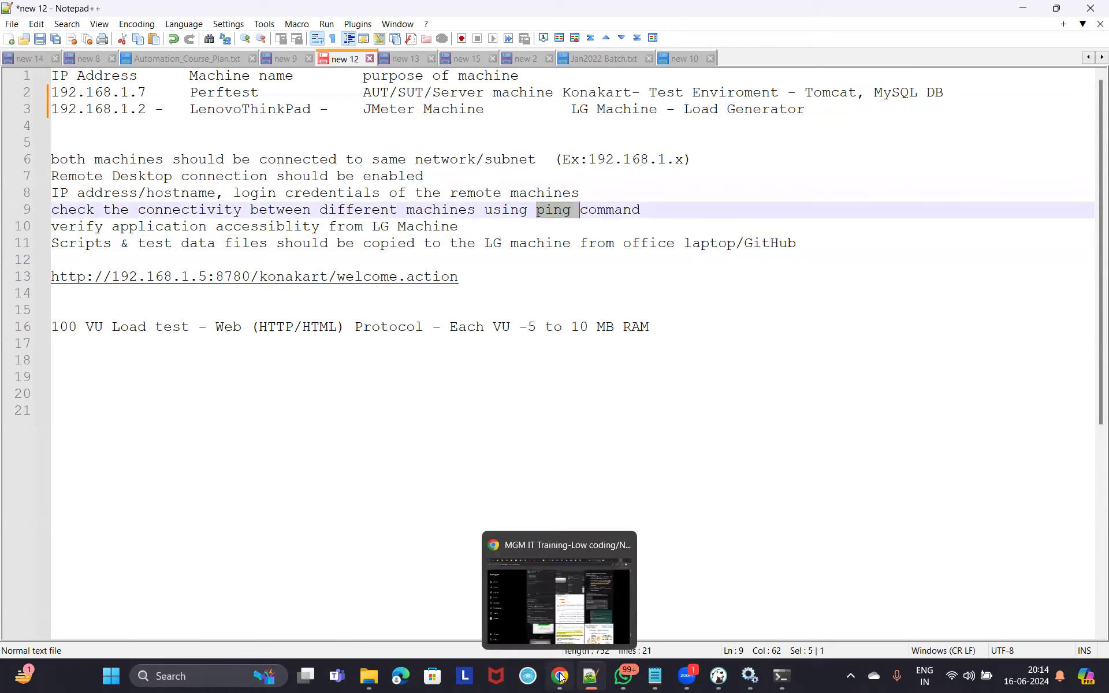
key(alt+Tab)
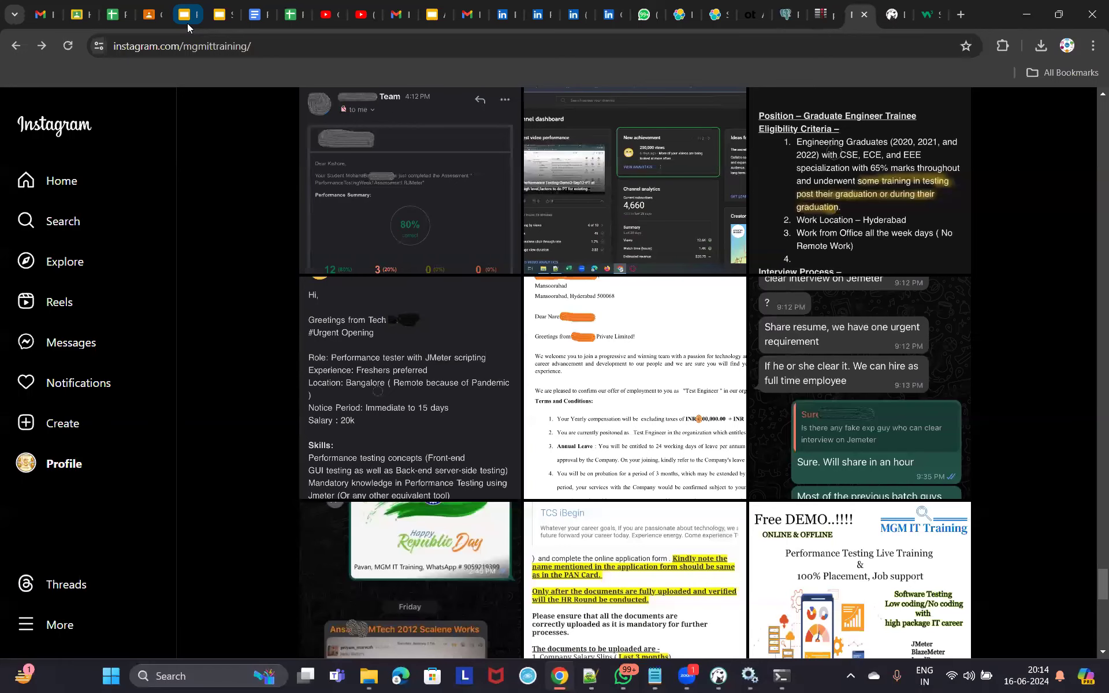
Open the KYC - Know Your Computer slide in the Performance Testing Fundamentals deck.
key(ctrl+5)
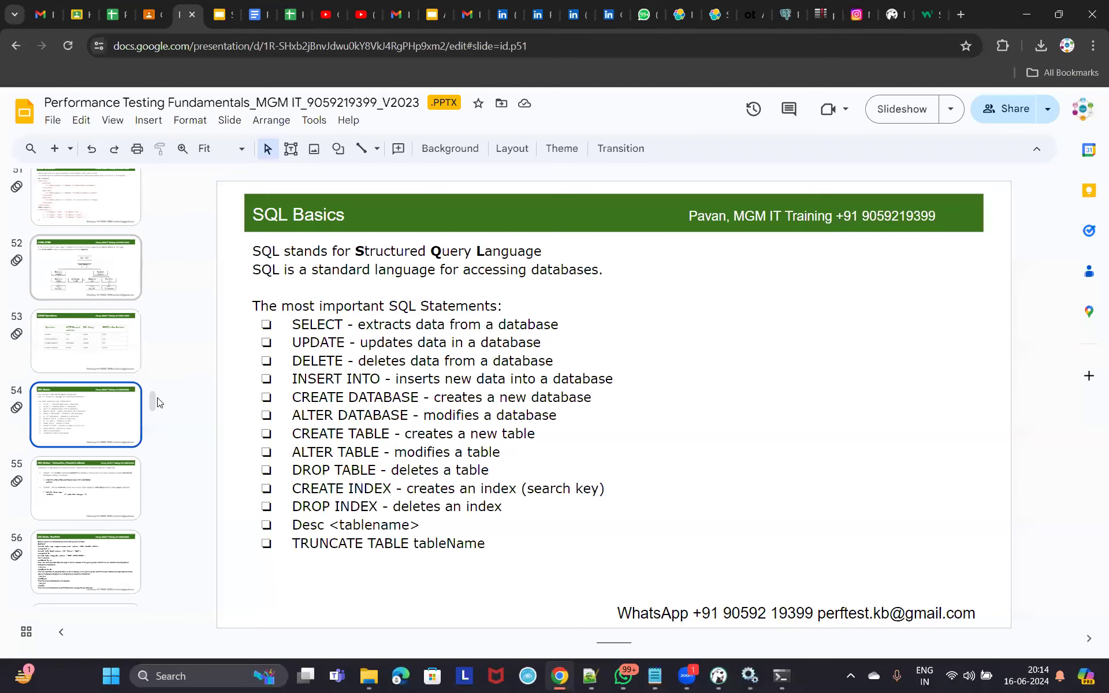
drag(153, 394, 152, 177)
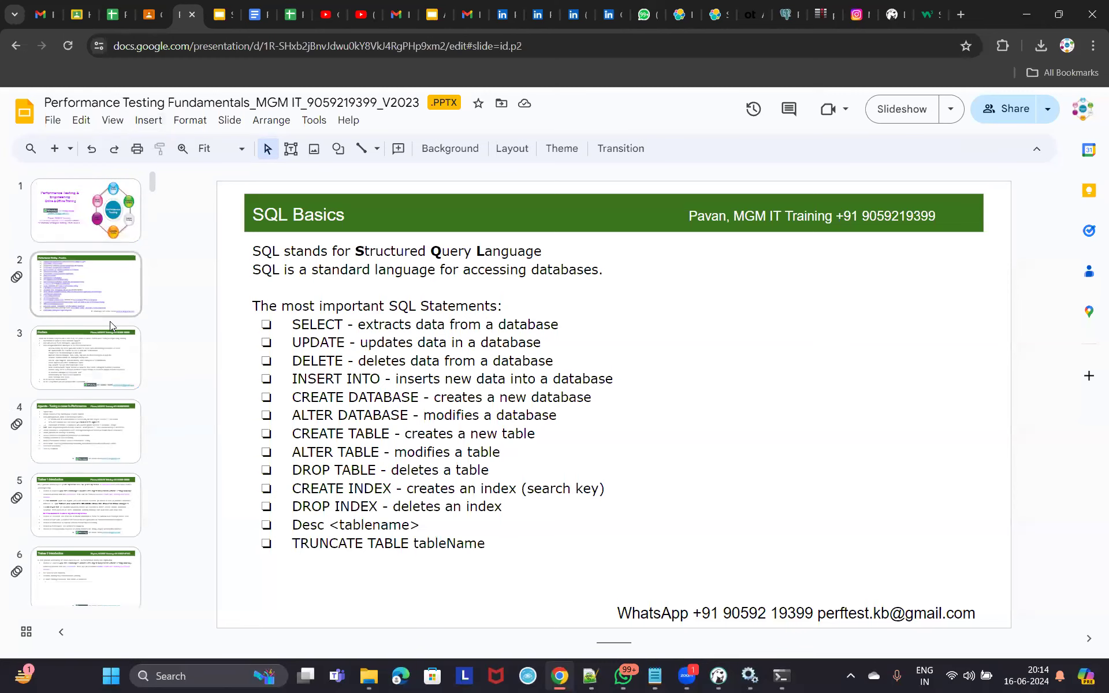
scroll(104, 375, down, 5)
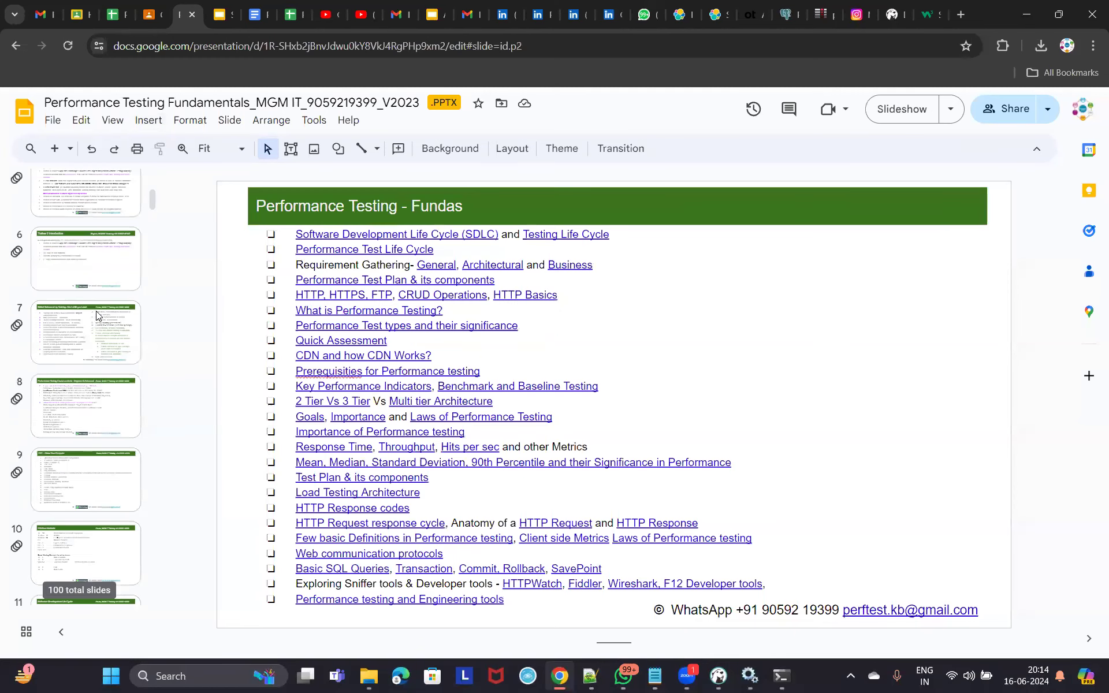
click(91, 381)
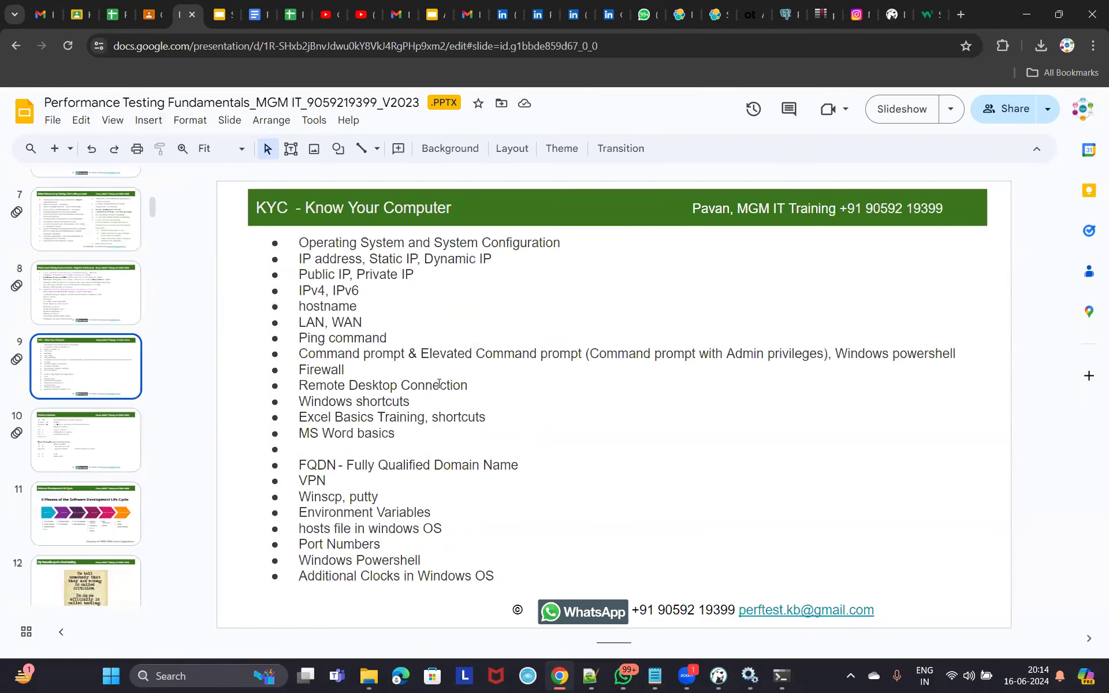
Highlight the Ping command, Operating System and IP address bullets, then return to Notepad++.
triple_click(373, 339)
drag(299, 242, 568, 243)
drag(300, 258, 360, 305)
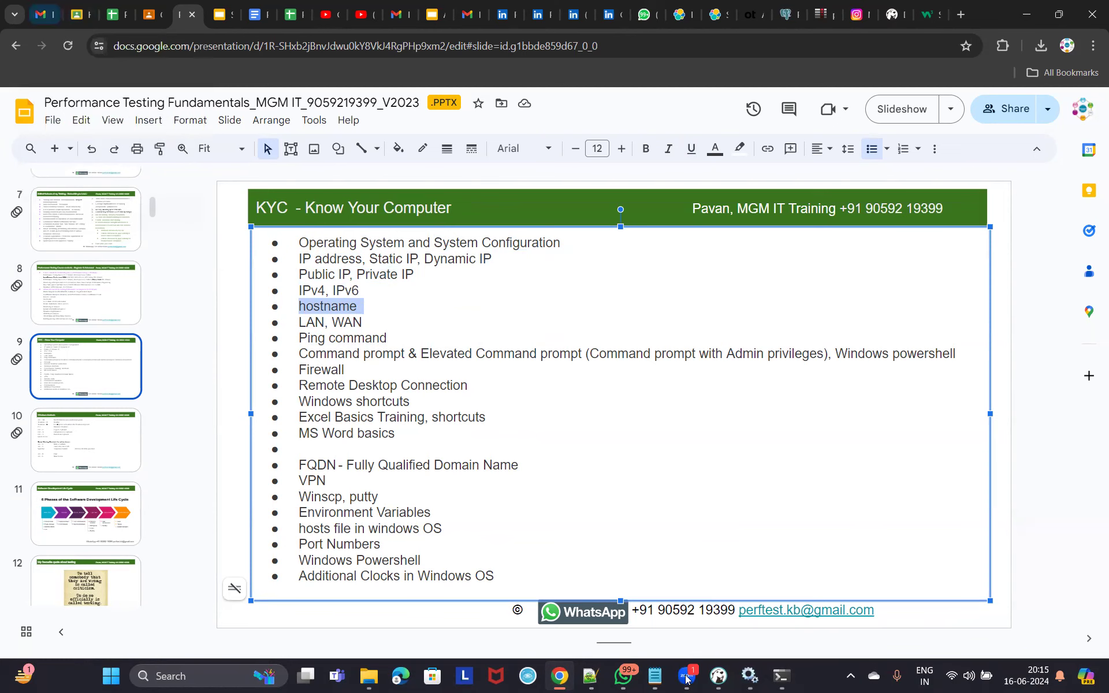
mouse_move(596, 677)
click(591, 600)
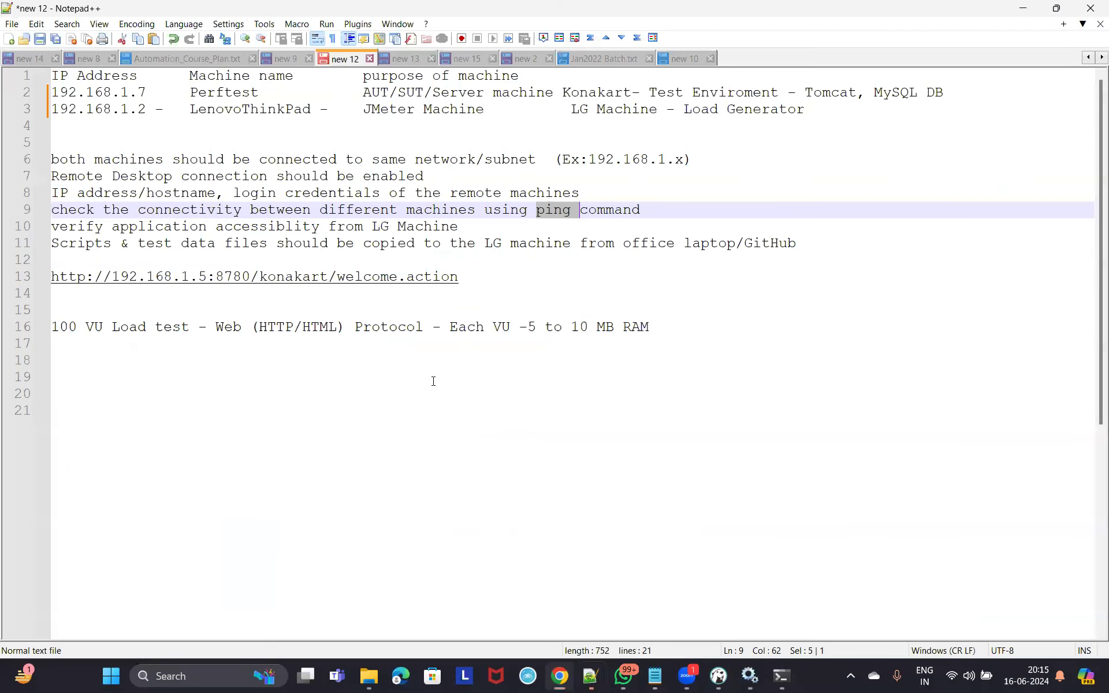
Highlight Perftest and its AUT/SUT server role on line 2.
drag(190, 92, 256, 92)
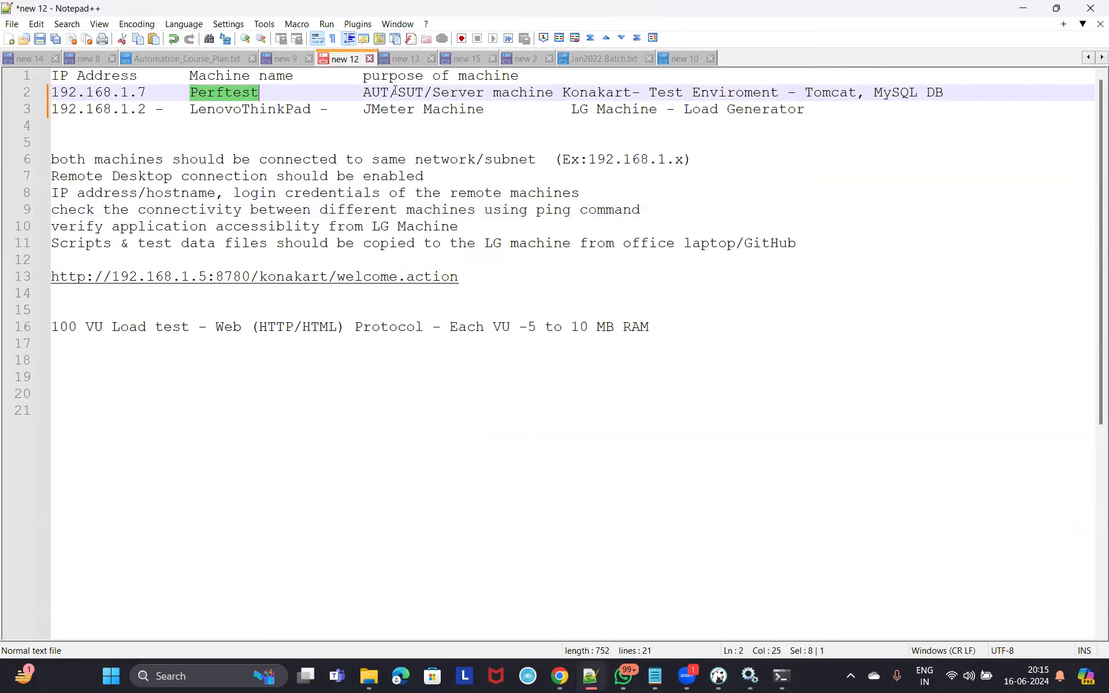
drag(363, 92, 506, 100)
click(406, 94)
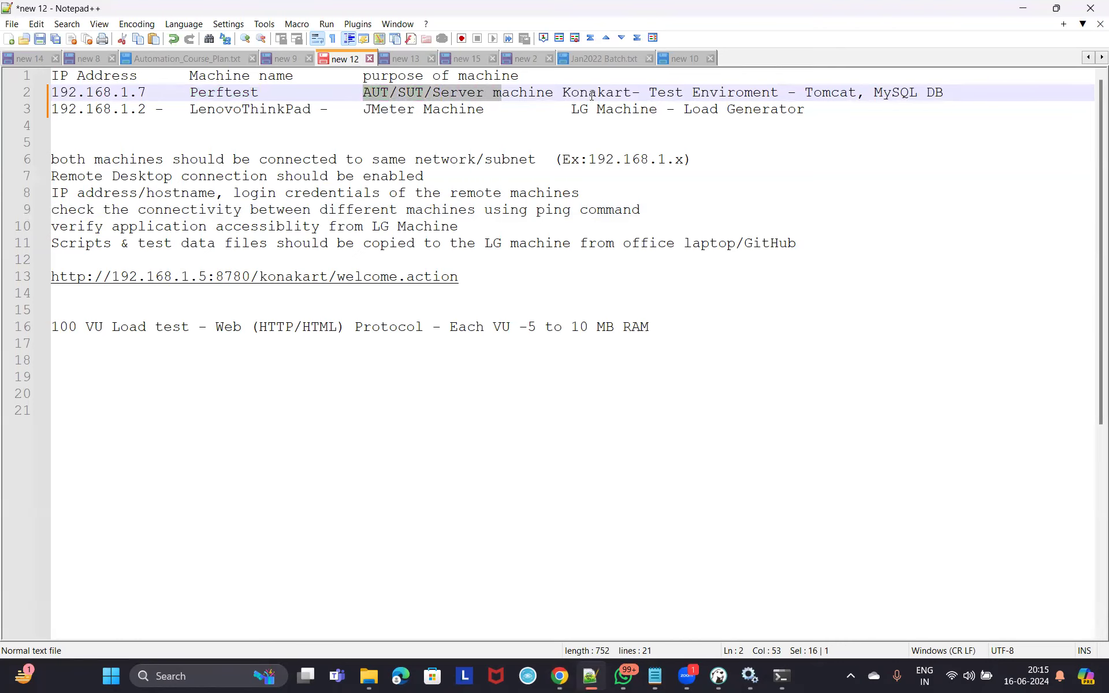
click(563, 92)
drag(265, 93, 308, 110)
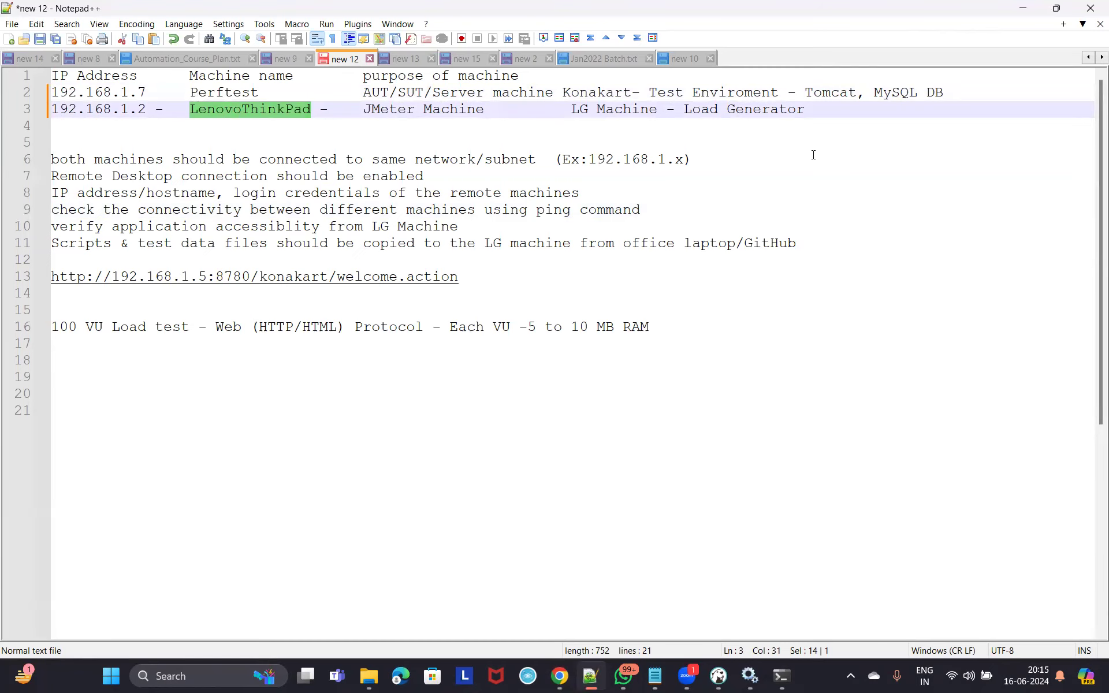
Highlight LG Machine - Load Generator on line 3, then minimize Notepad++ and open Run.
key(super+d)
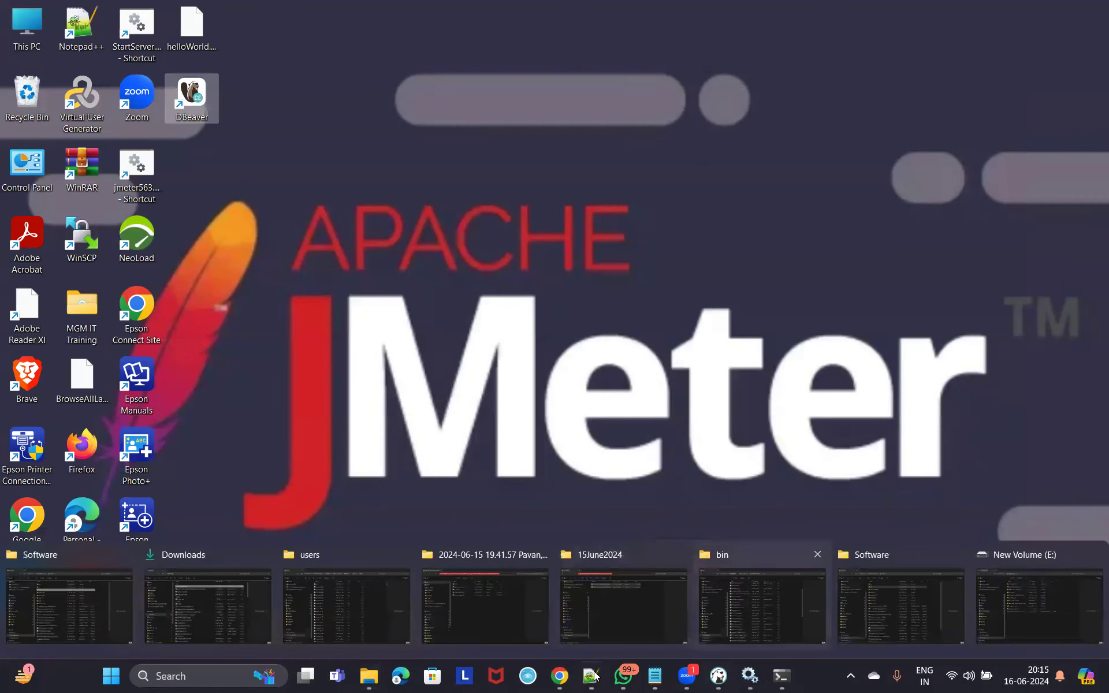
key(super+d)
drag(570, 108, 813, 109)
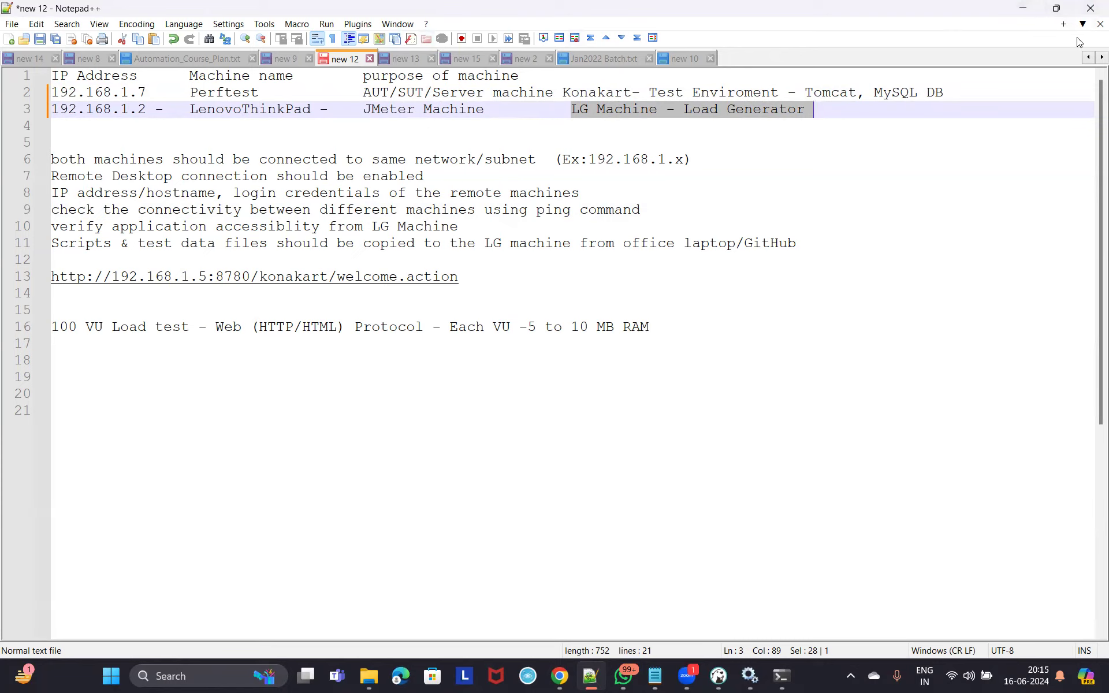
click(1027, 13)
key(super+r)
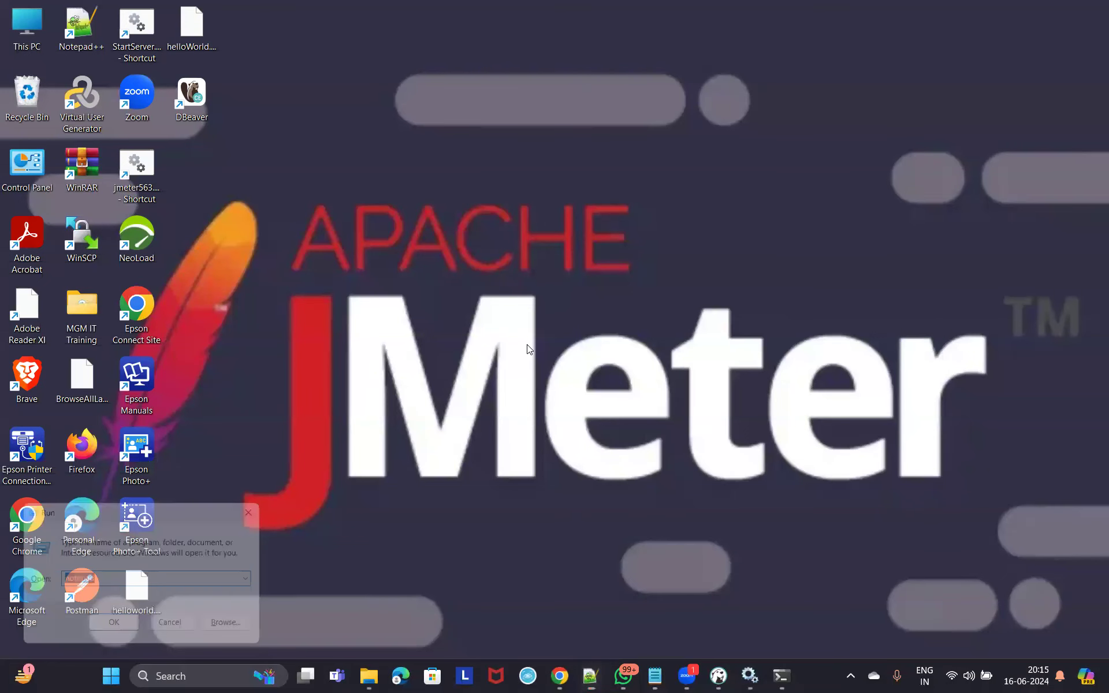
Open Remote Desktop Connection for computer perftest and expand its full options.
text(mstsc)
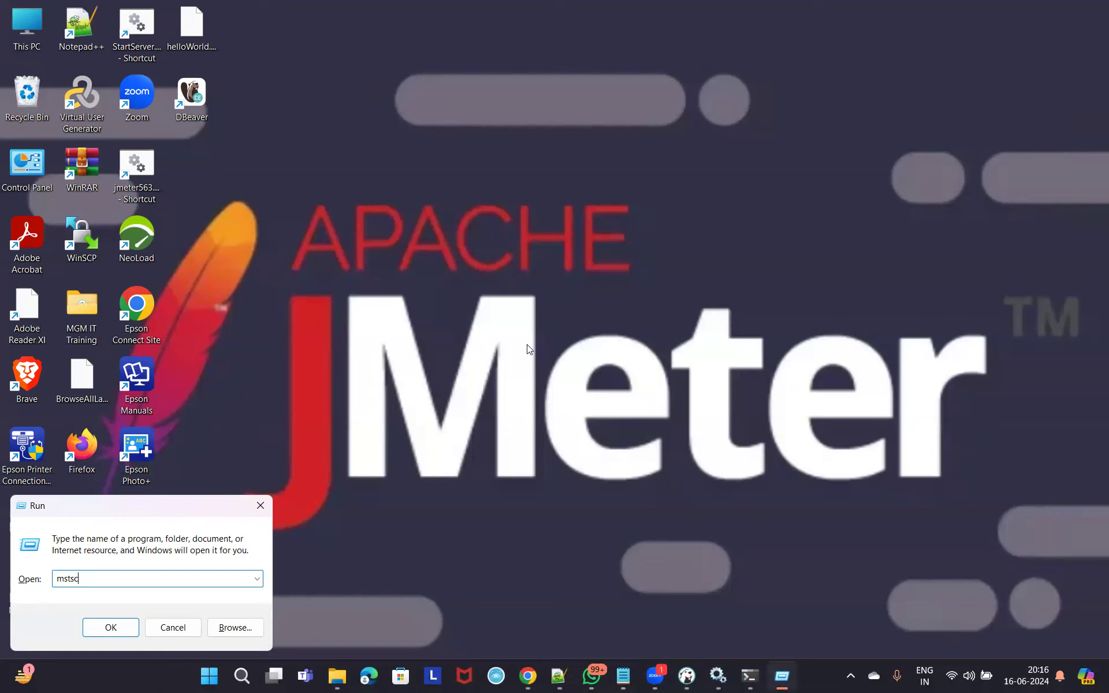
click(111, 627)
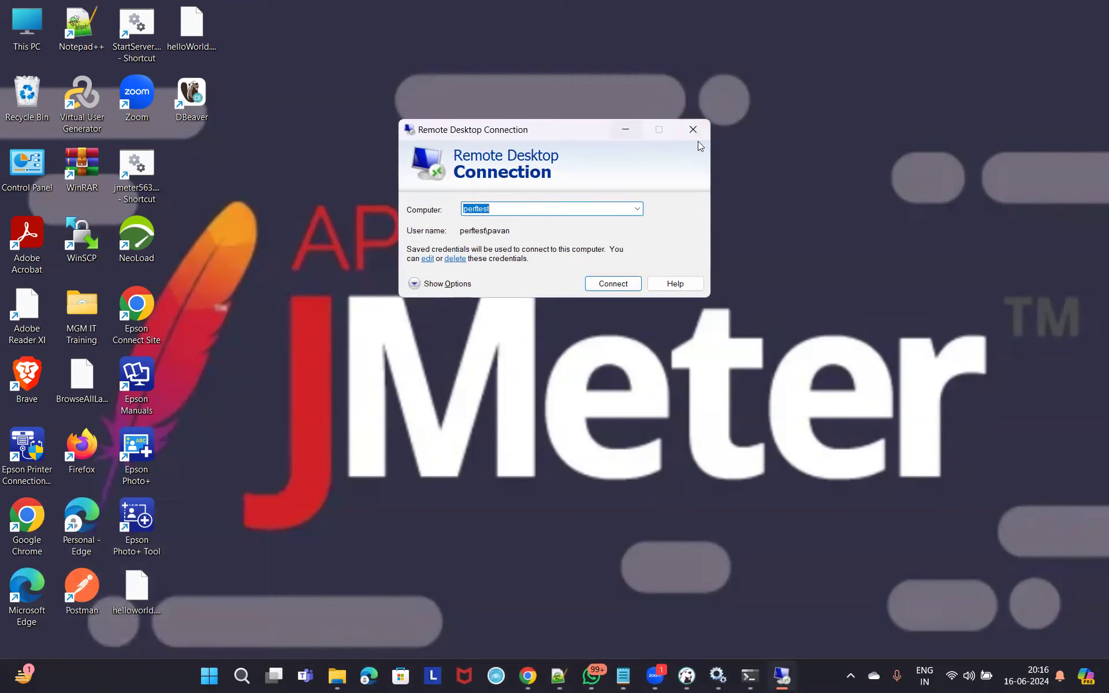
key(Escape)
click(273, 675)
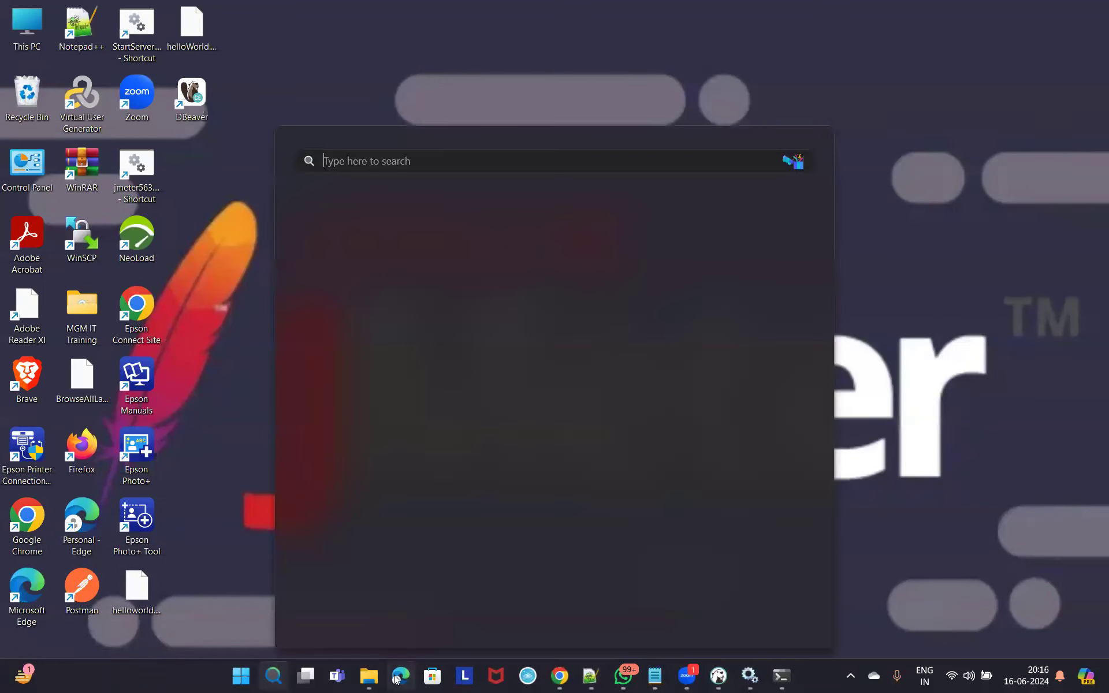
text(remote)
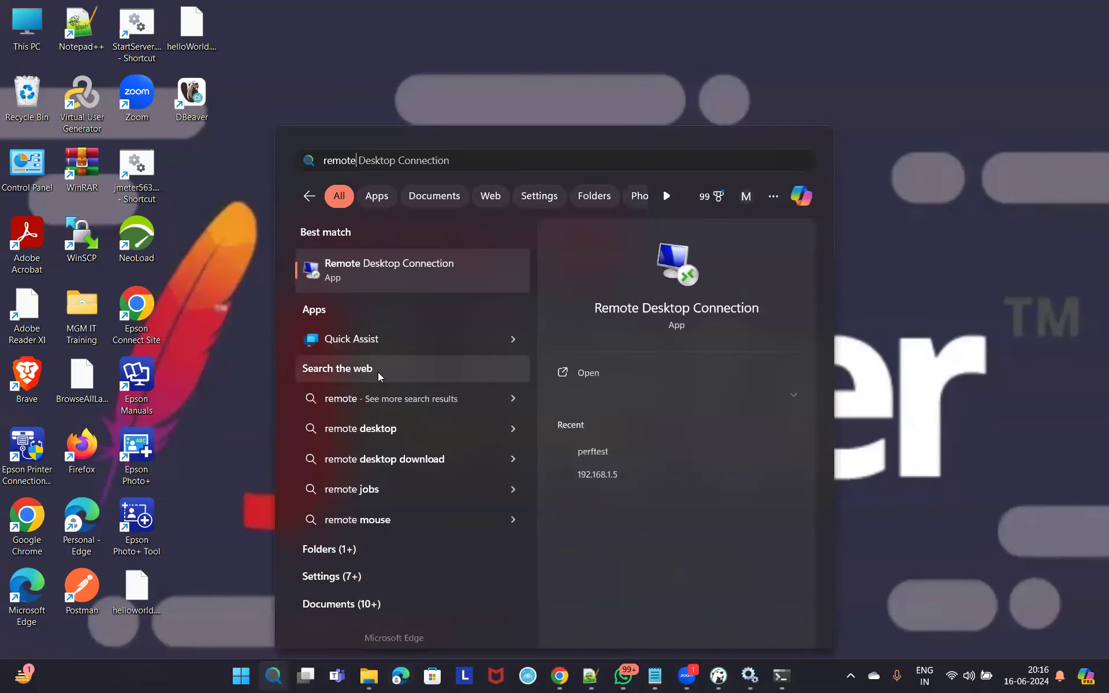
click(412, 264)
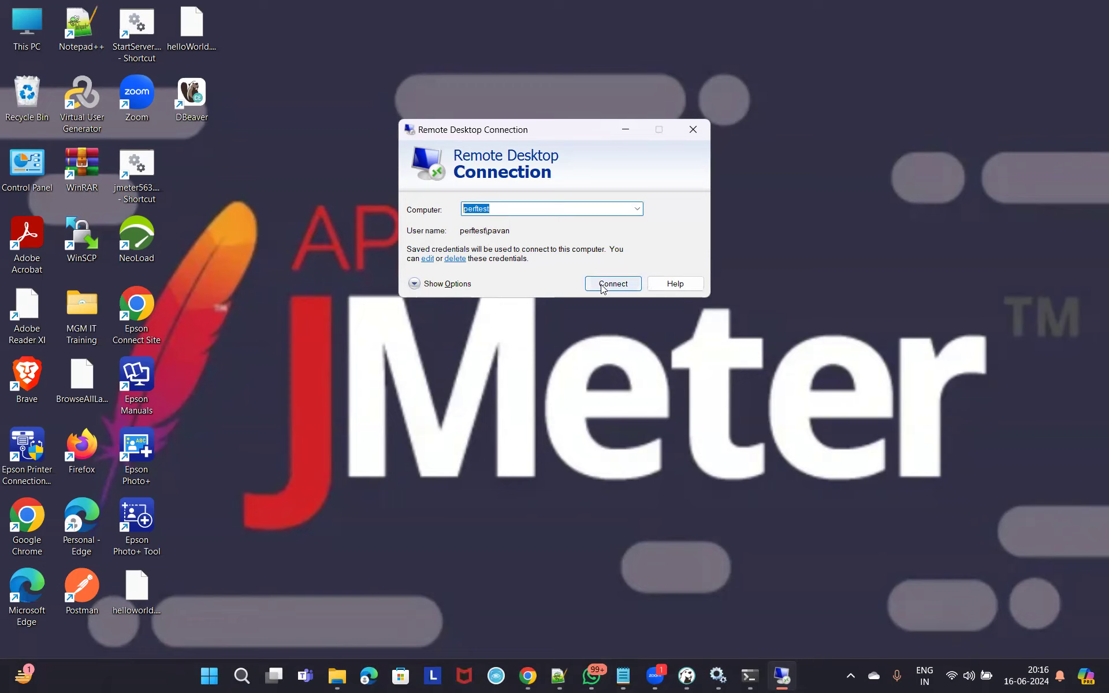
click(494, 213)
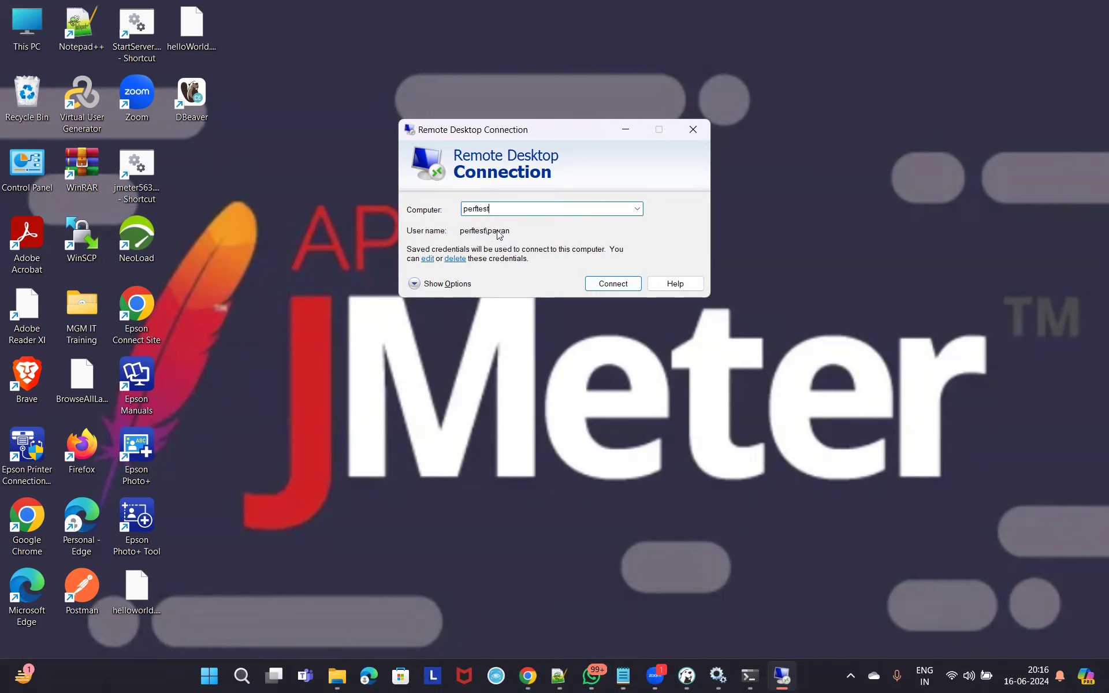
click(420, 284)
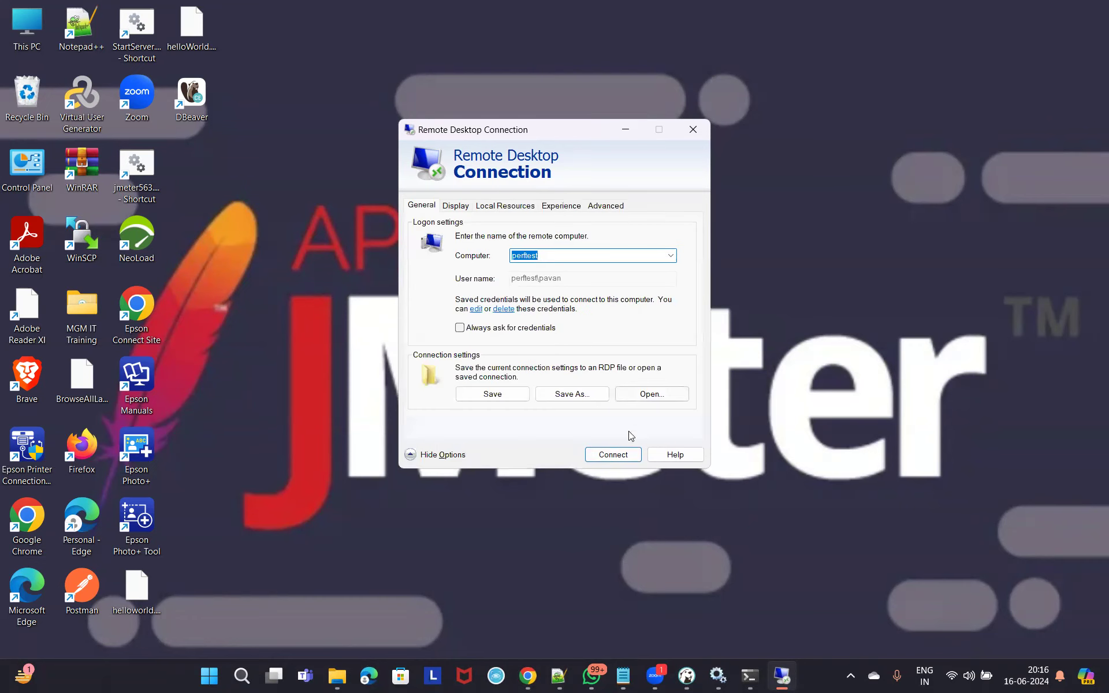
Connect to perftest, cancel the konakart_schema connection settings, and minimize its DBeaver.
click(617, 458)
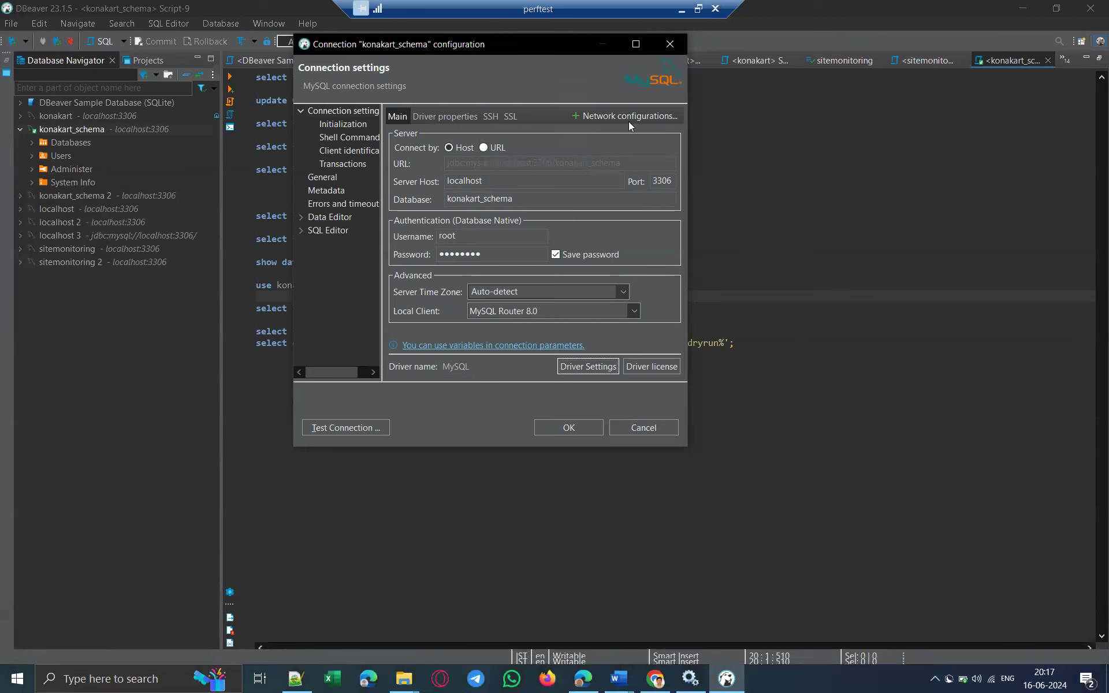
click(669, 47)
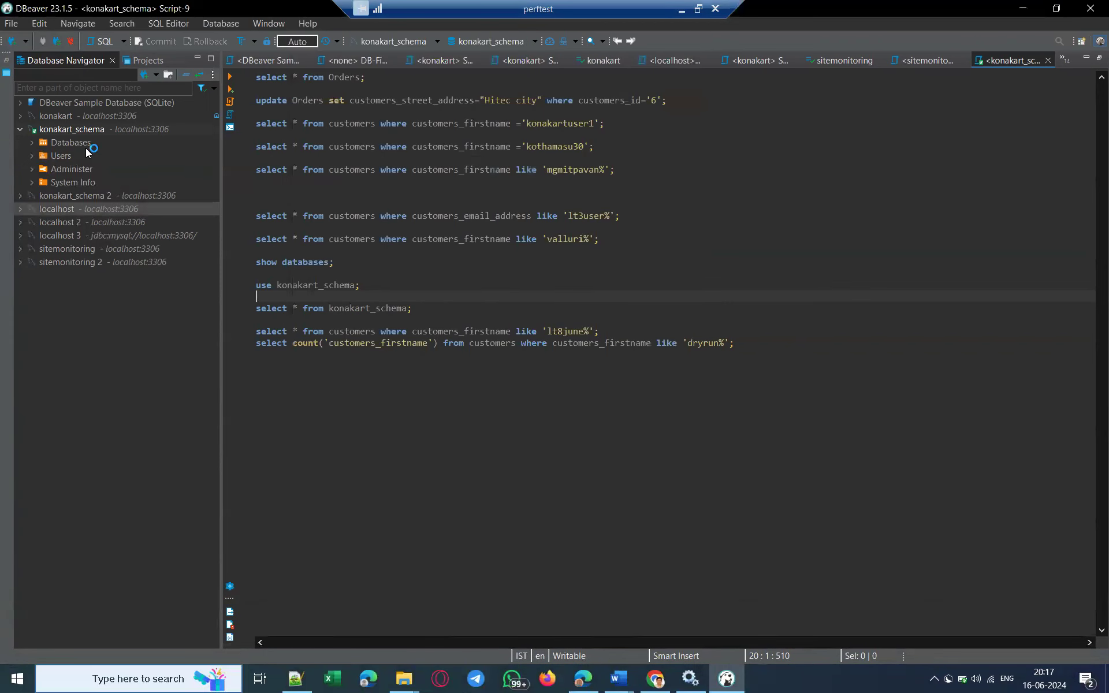
click(67, 133)
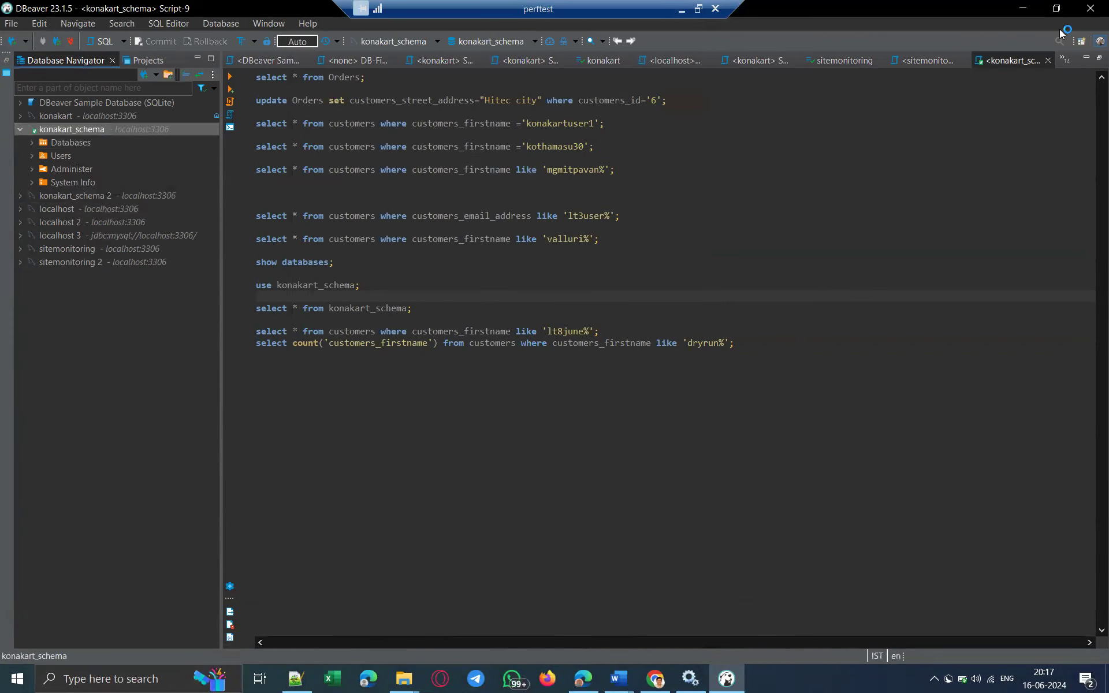
key(super+d)
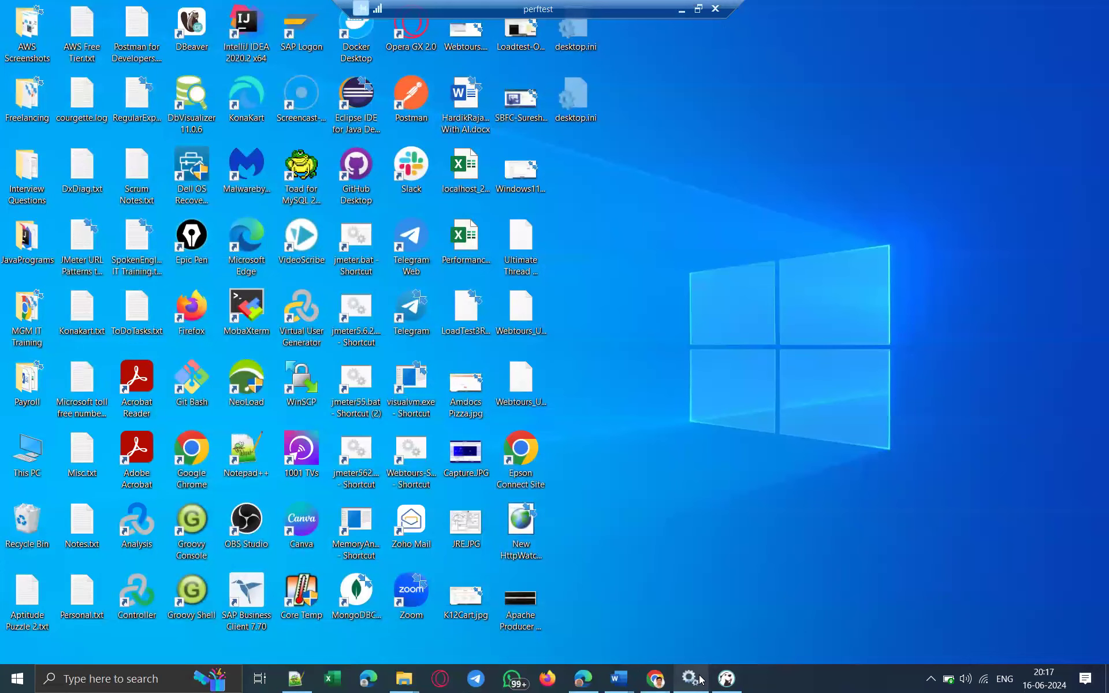
Verify MySQL80 shows Running in the server's Services, then close Services and minimize the perftest session.
click(691, 678)
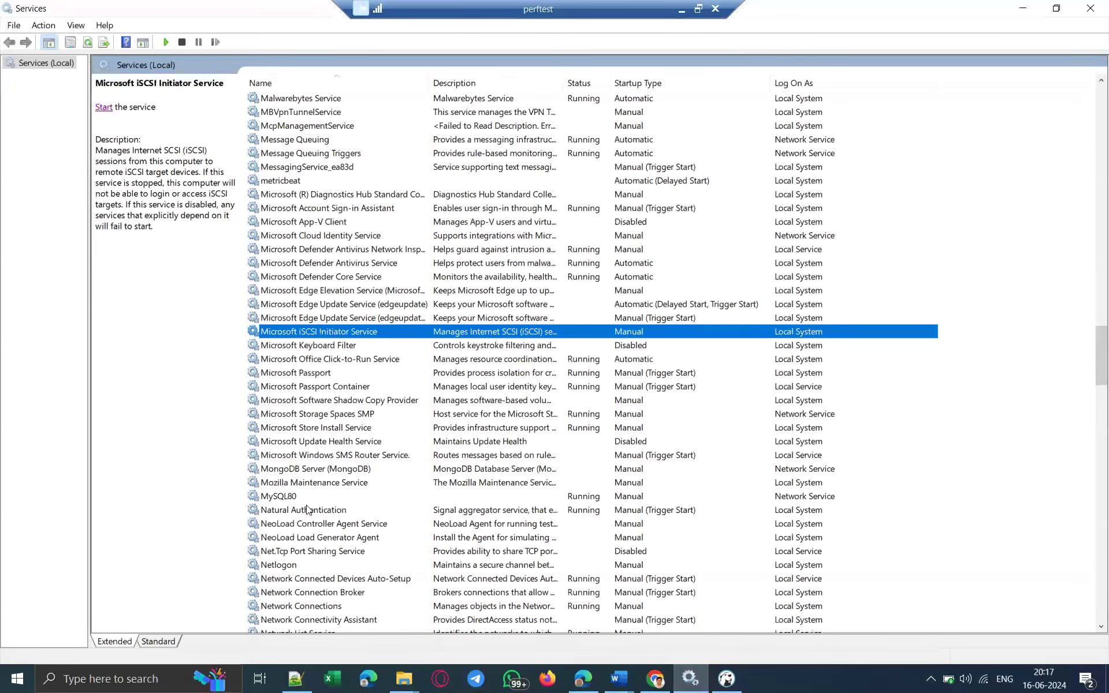
click(580, 497)
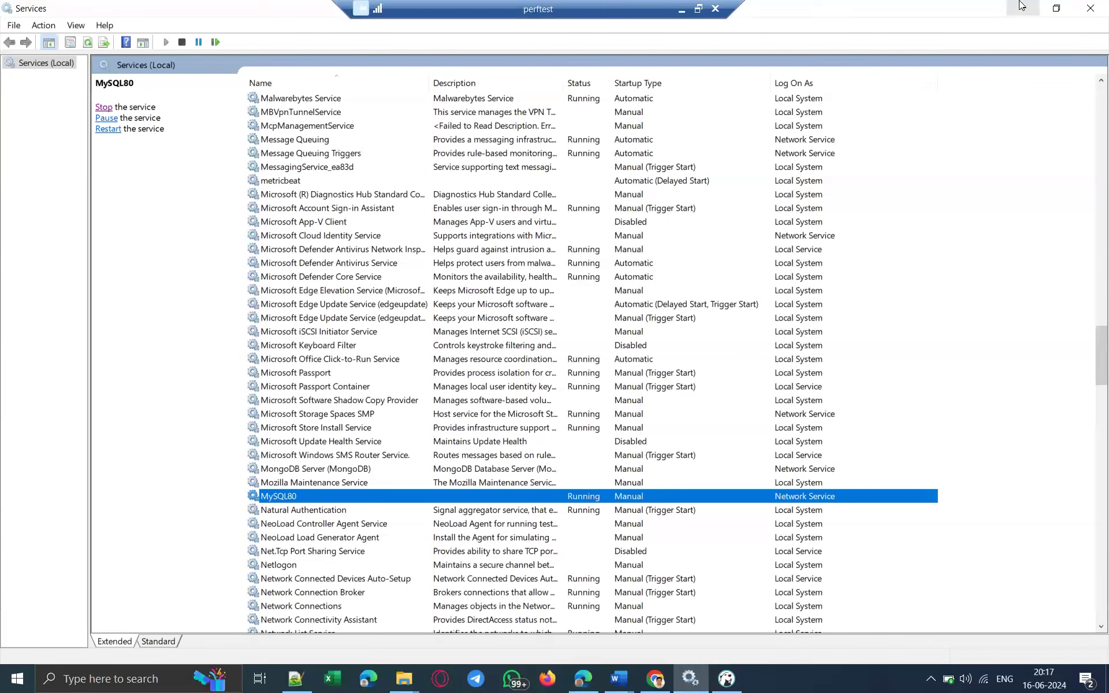
click(1092, 13)
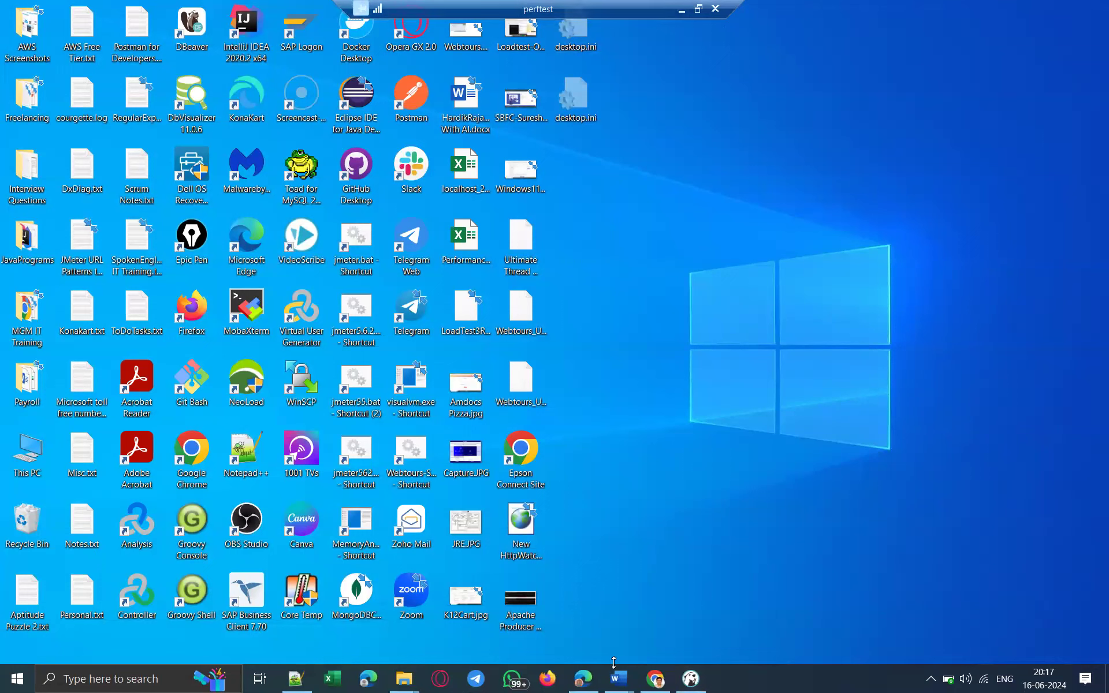
click(682, 10)
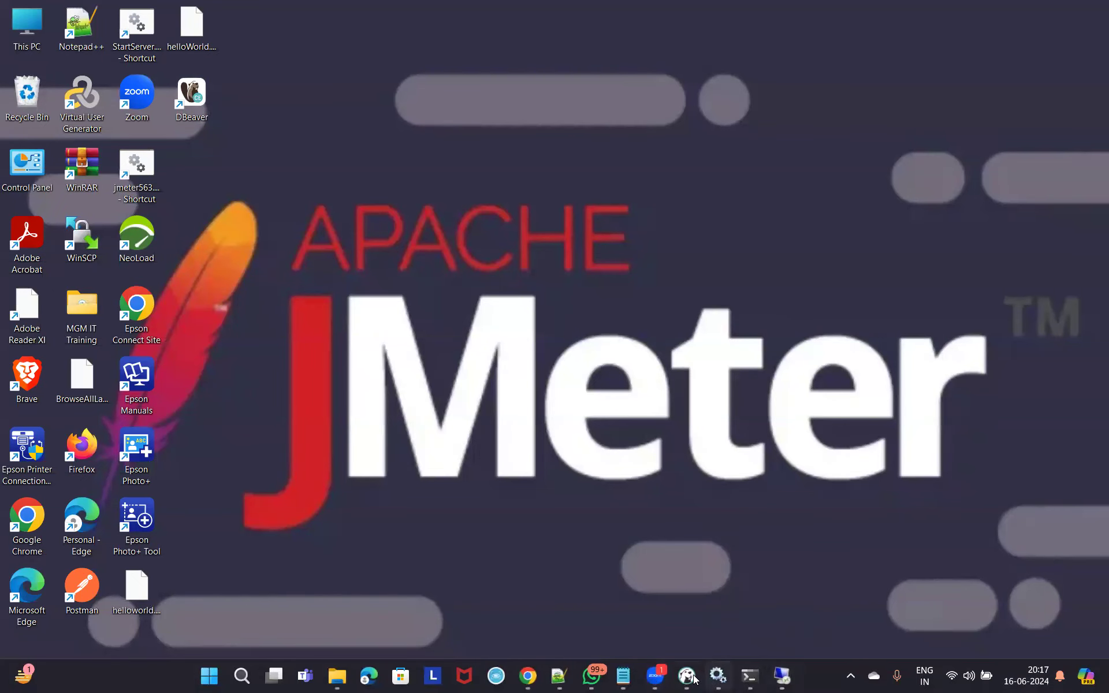
In local DBeaver, start a new connection with Ctrl+Shift+N, choose MySQL, and continue to its settings.
mouse_move(693, 680)
click(698, 633)
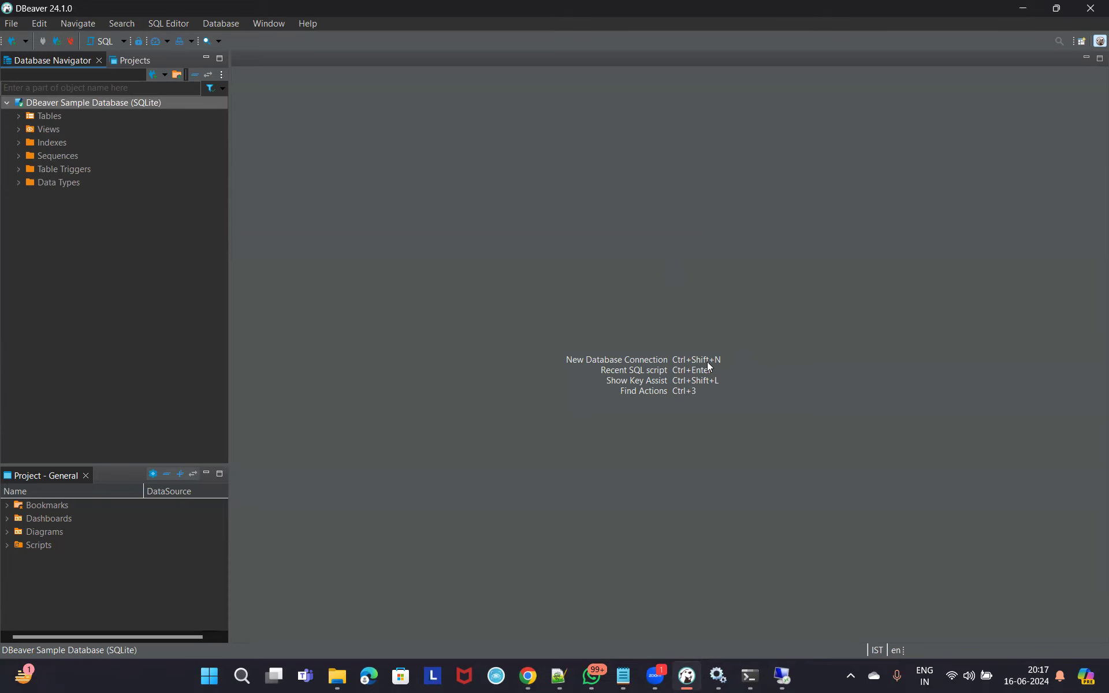
key(ctrl+shift+n)
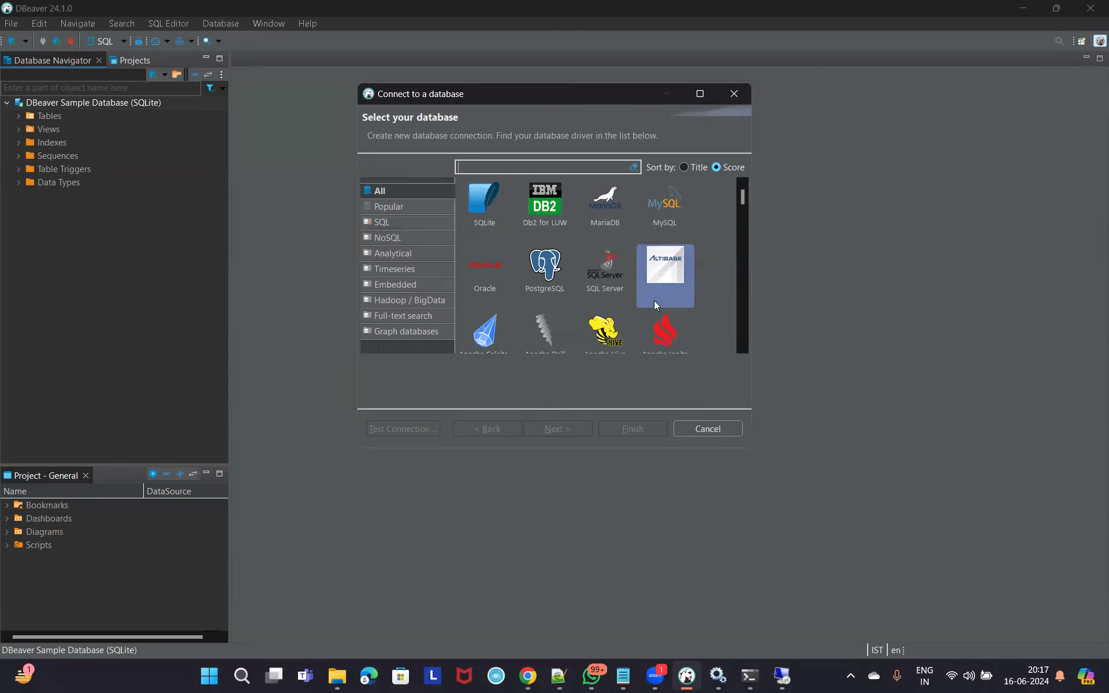
click(661, 204)
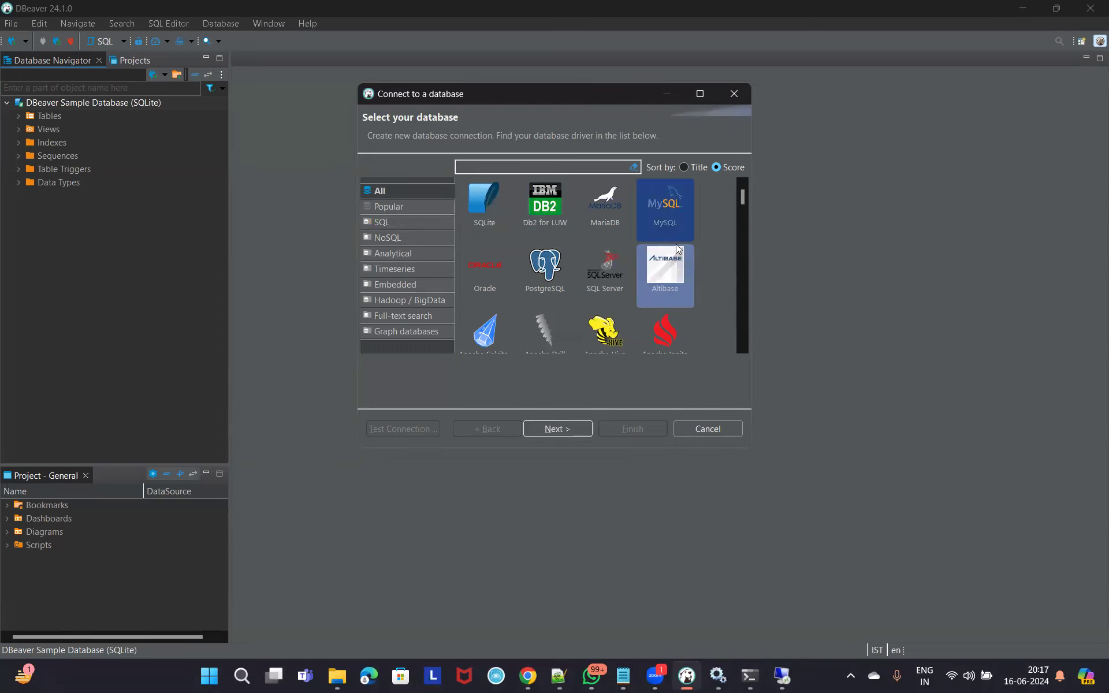
click(566, 430)
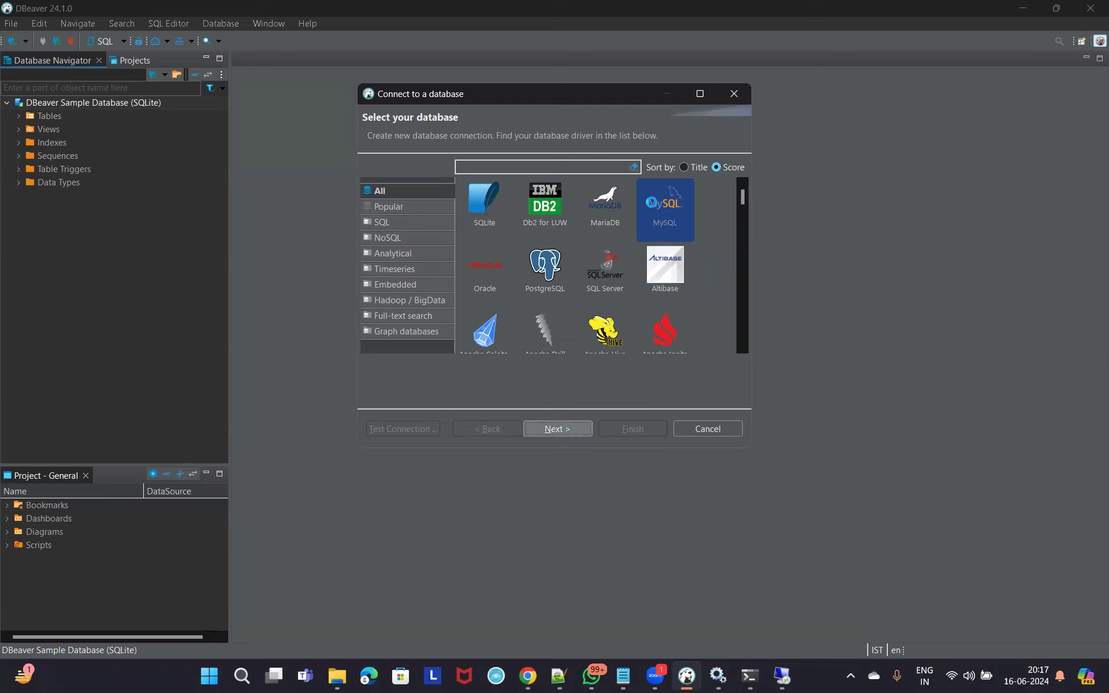
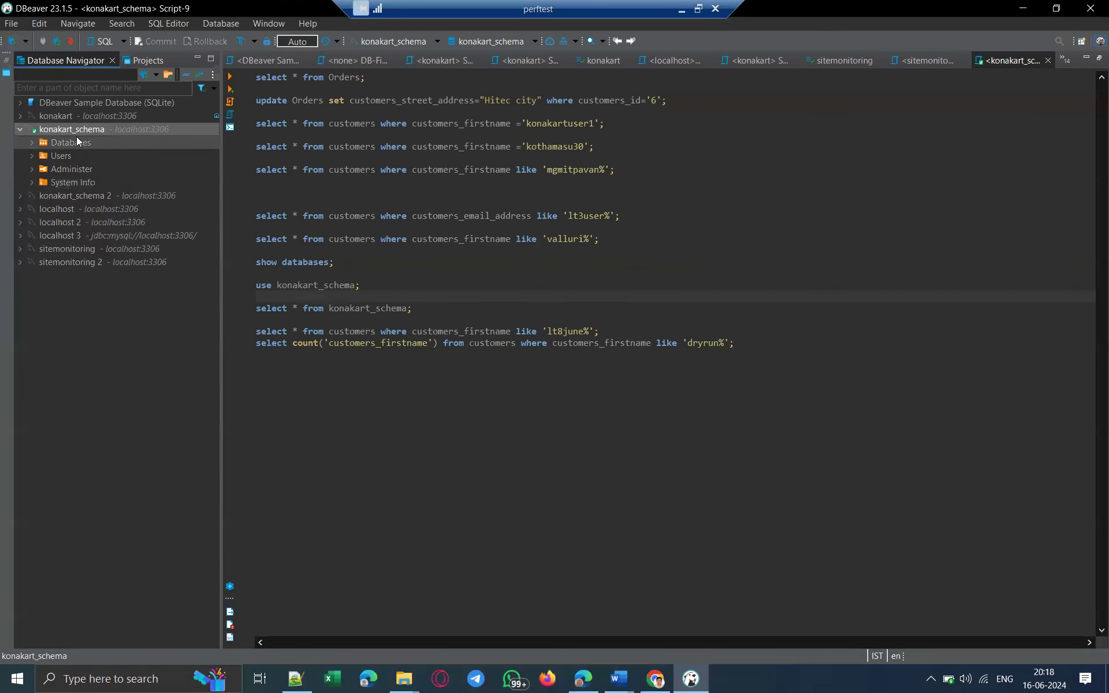
Review the remote konakart_schema connection info, then return to the local DBeaver window.
mouse_move(57, 131)
click(682, 9)
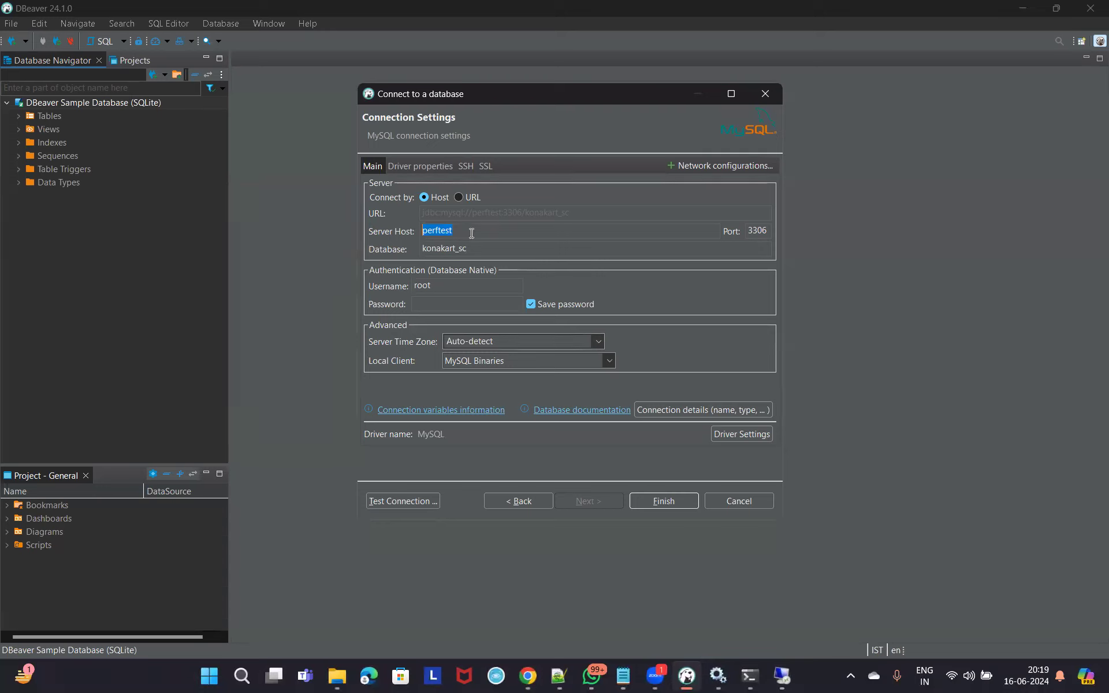
Complete the new connection's database name as konakart_schema and bring back the remote perftest session.
click(509, 250)
text(hema)
click(440, 307)
click(447, 284)
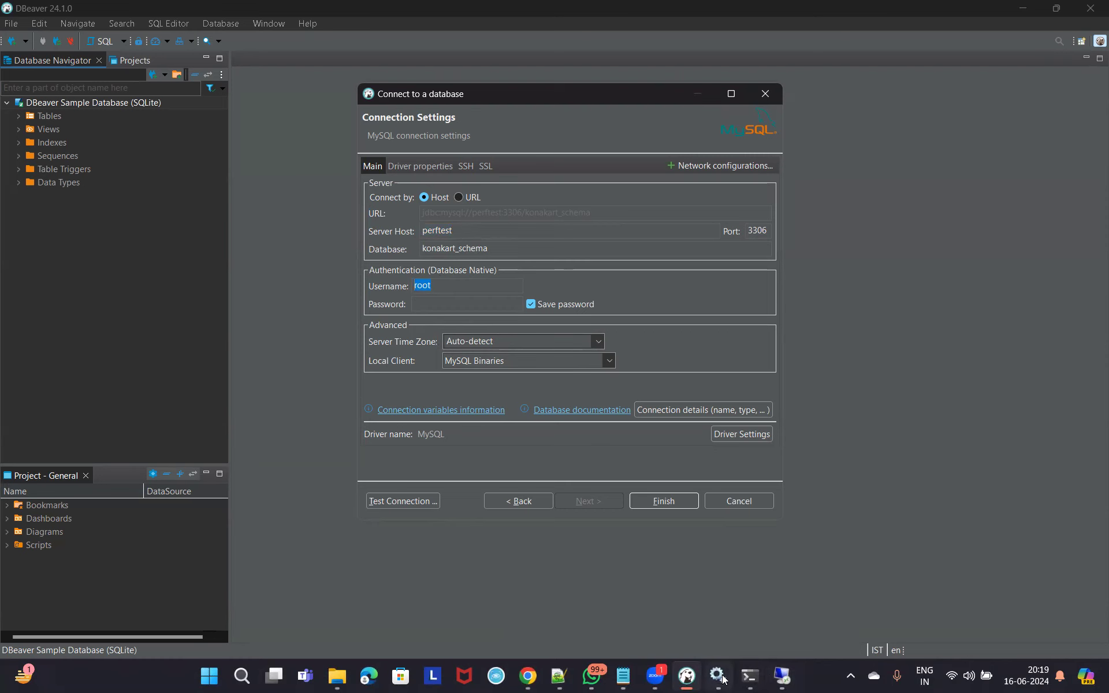
click(775, 679)
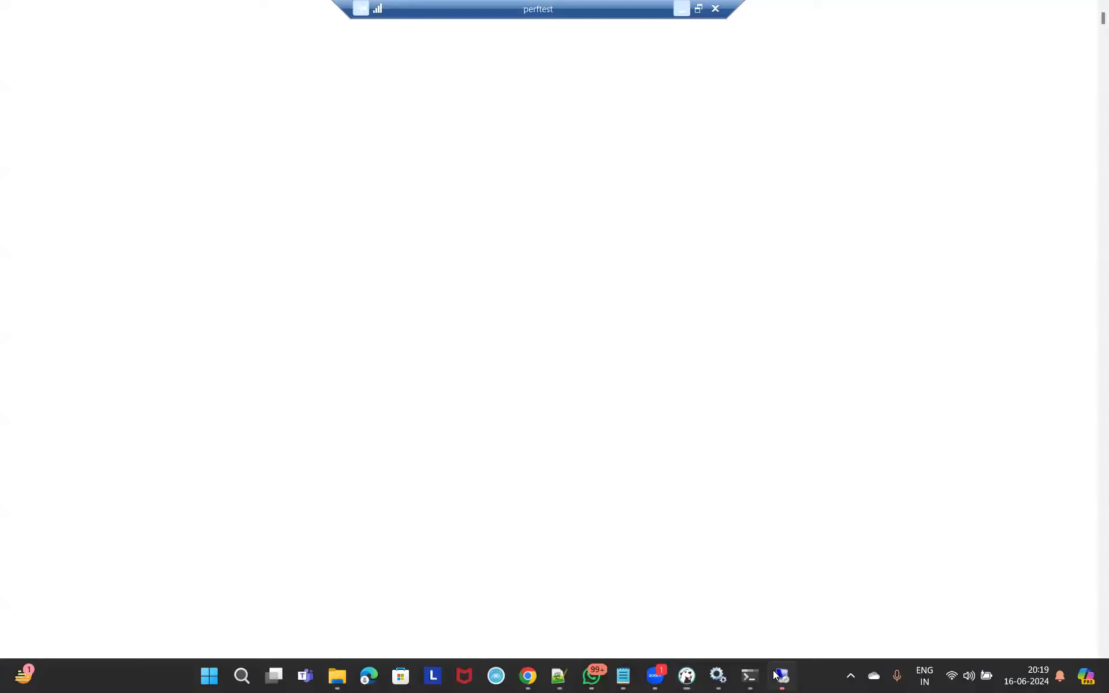
Check the remote konakart_schema connection's localhost:3306 settings unchanged, then return to local DBeaver.
right_click(71, 130)
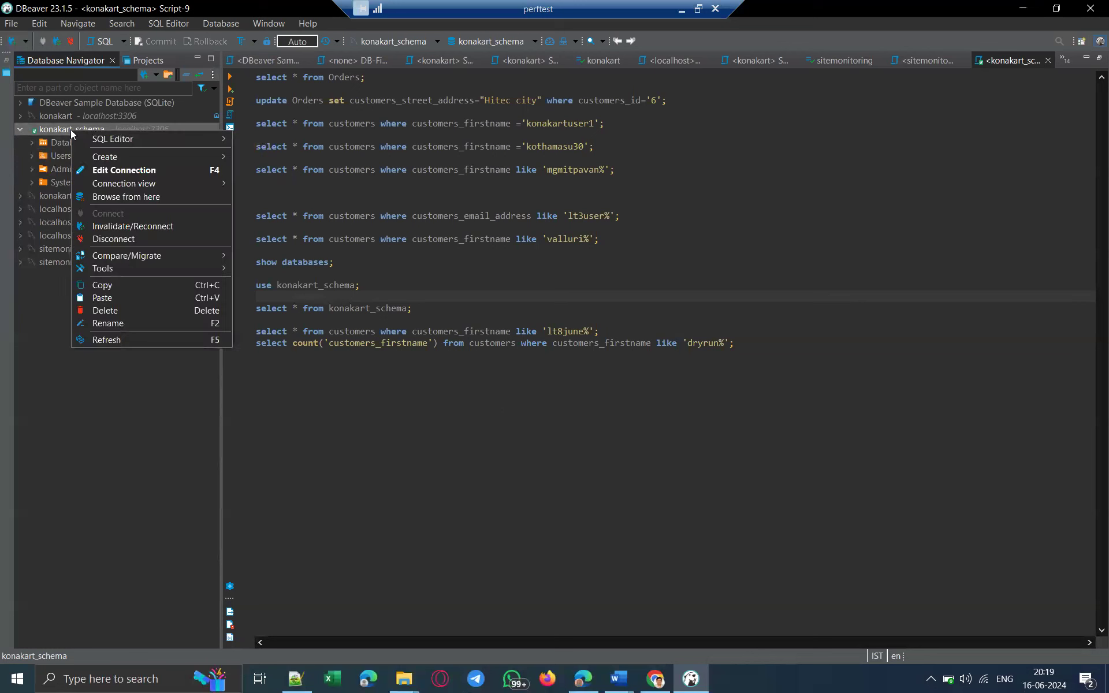
click(118, 169)
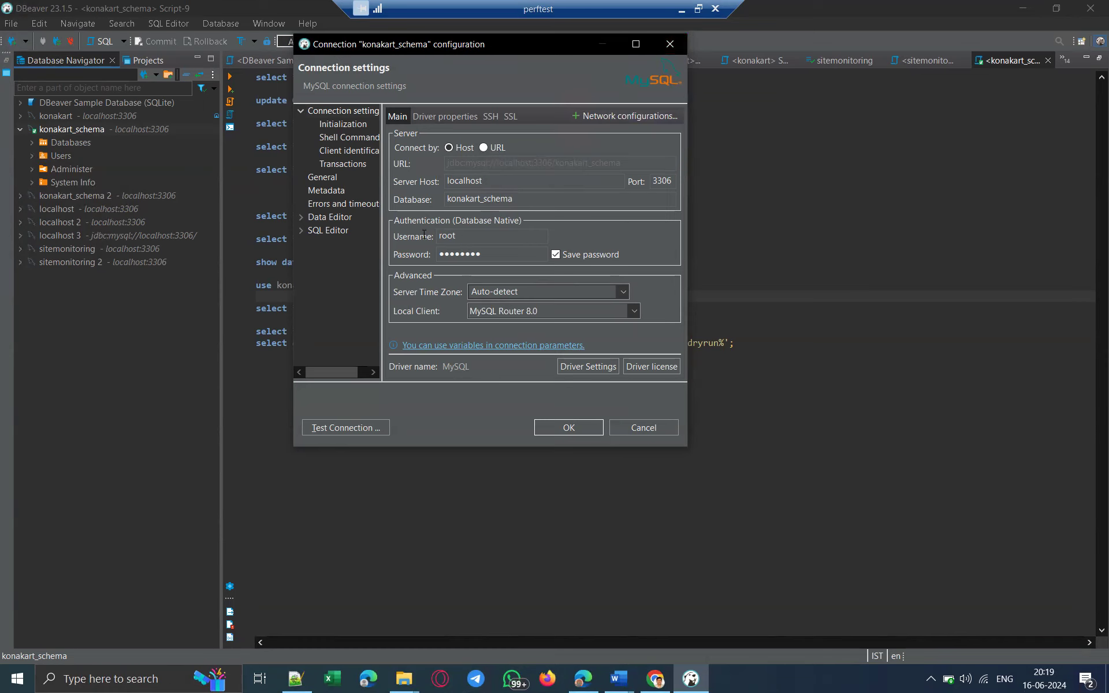
click(670, 44)
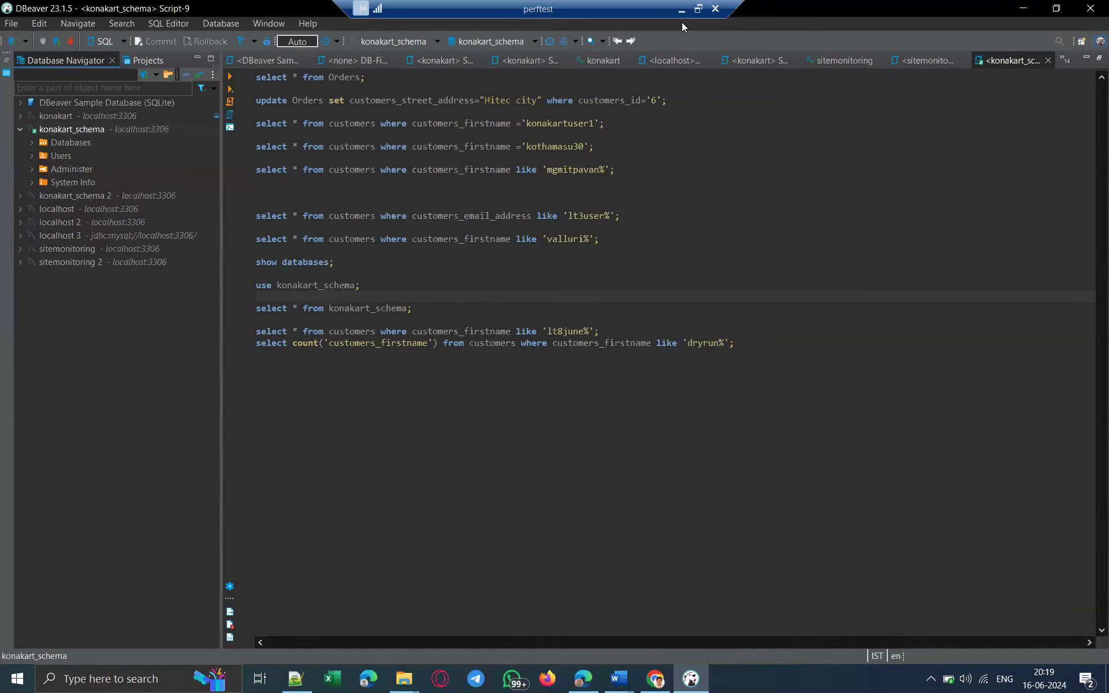
click(682, 9)
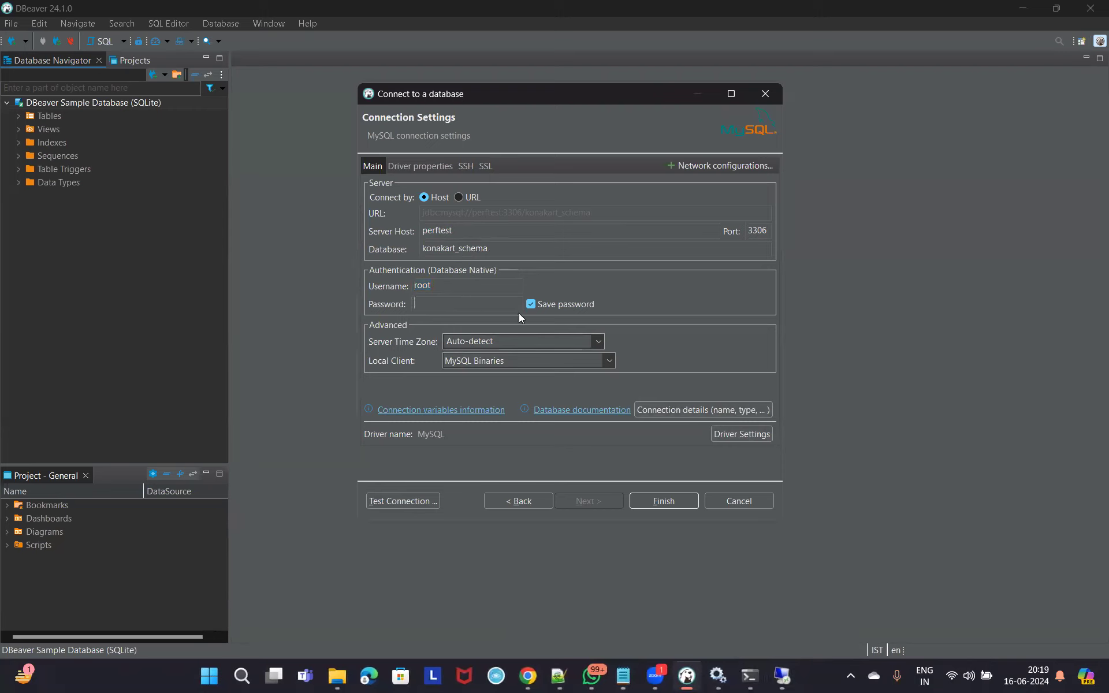
Enter the MySQL account password and test the perftest konakart_schema connection.
text(root1234)
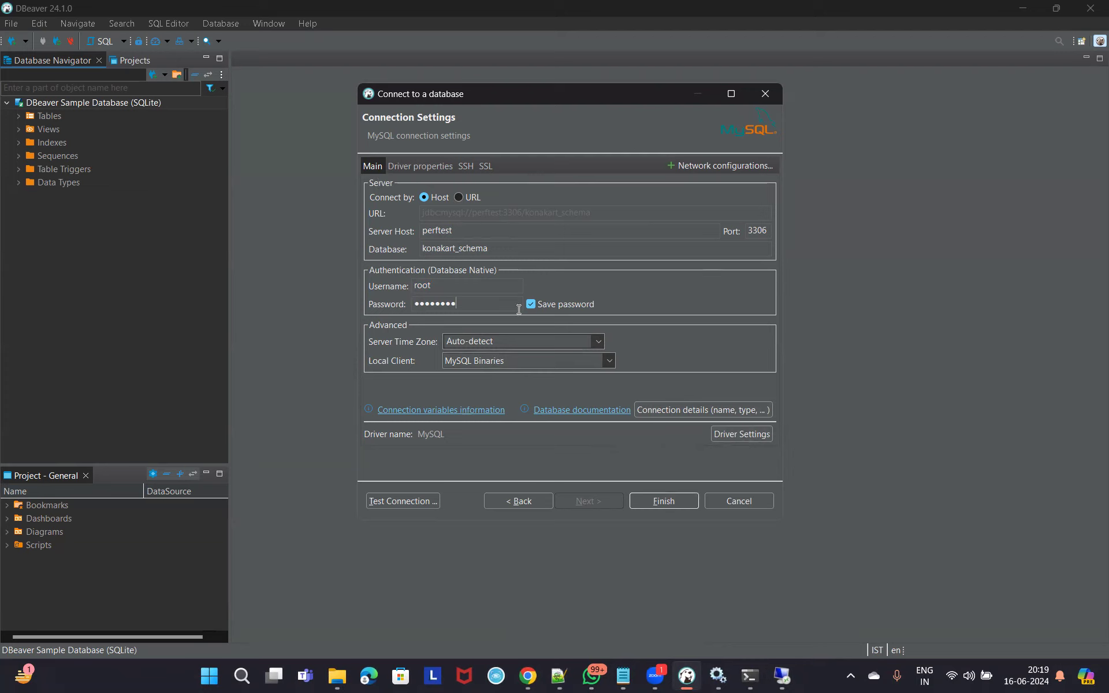
double_click(452, 230)
drag(499, 251, 409, 243)
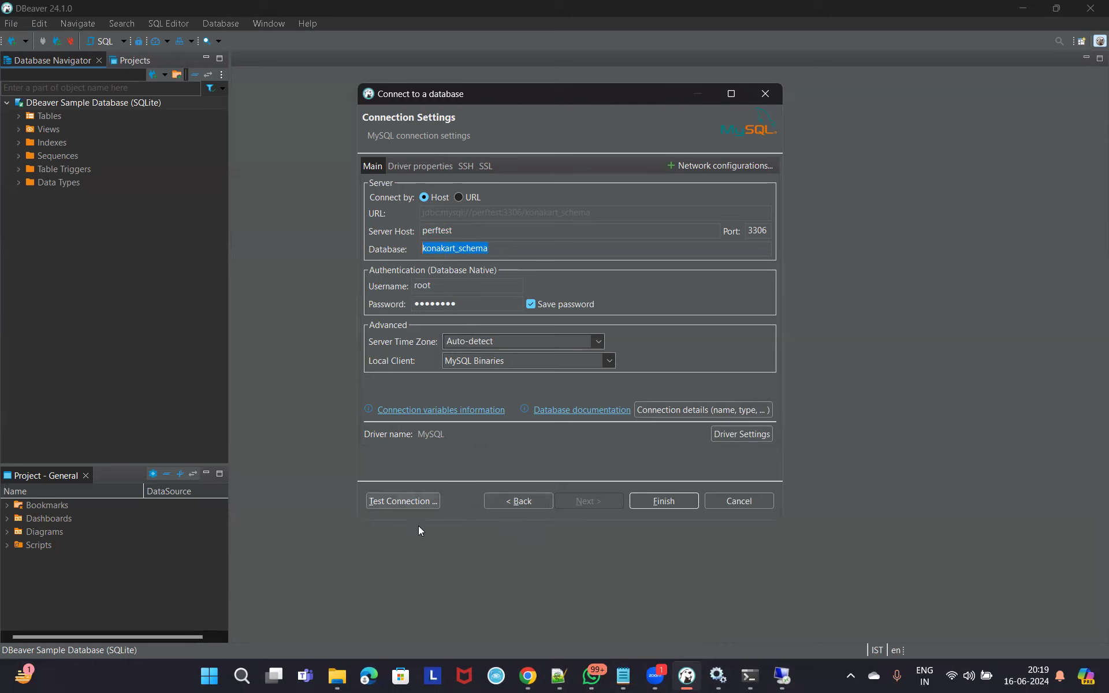
click(415, 502)
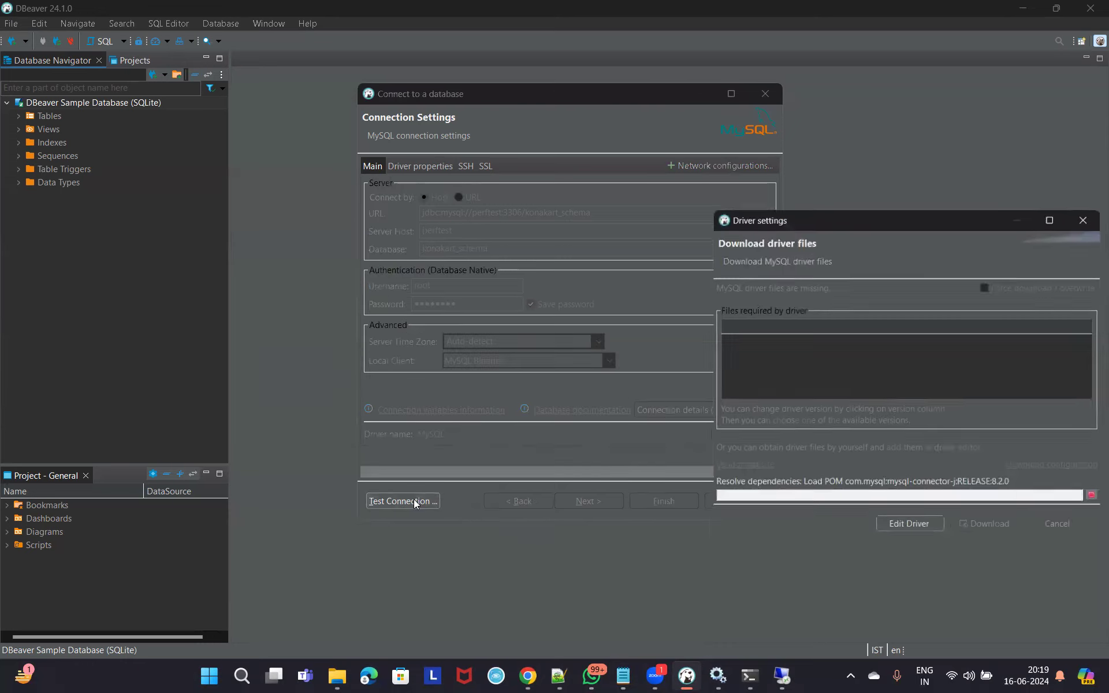
Download the missing MySQL connector driver files so the connection test can run.
drag(914, 220, 675, 268)
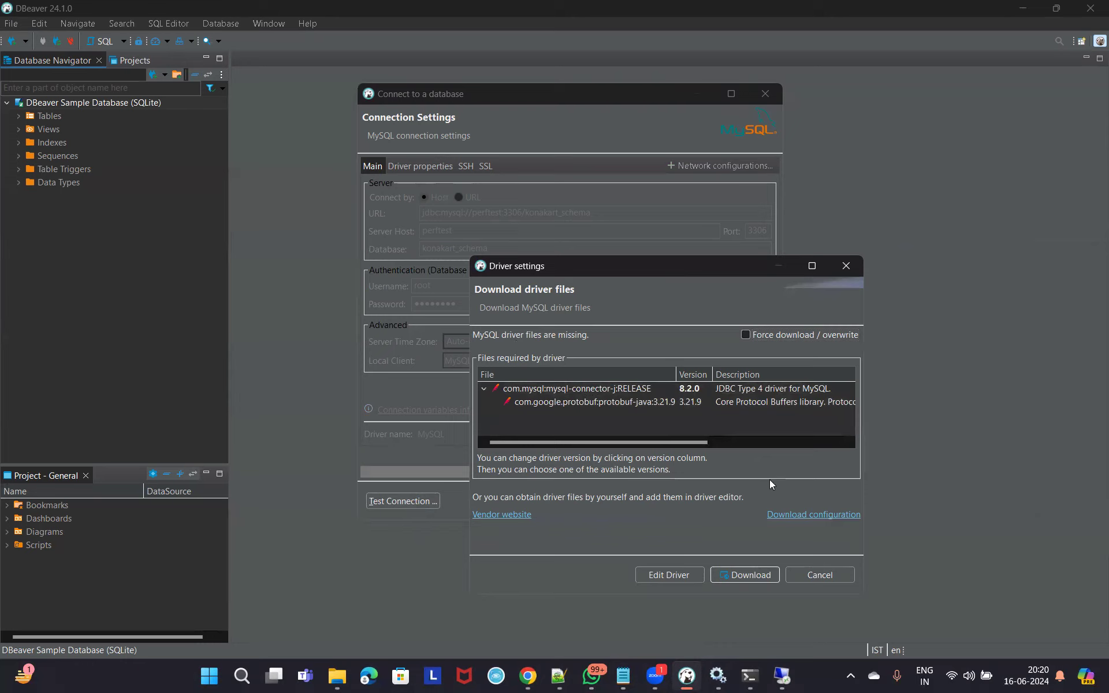
click(747, 576)
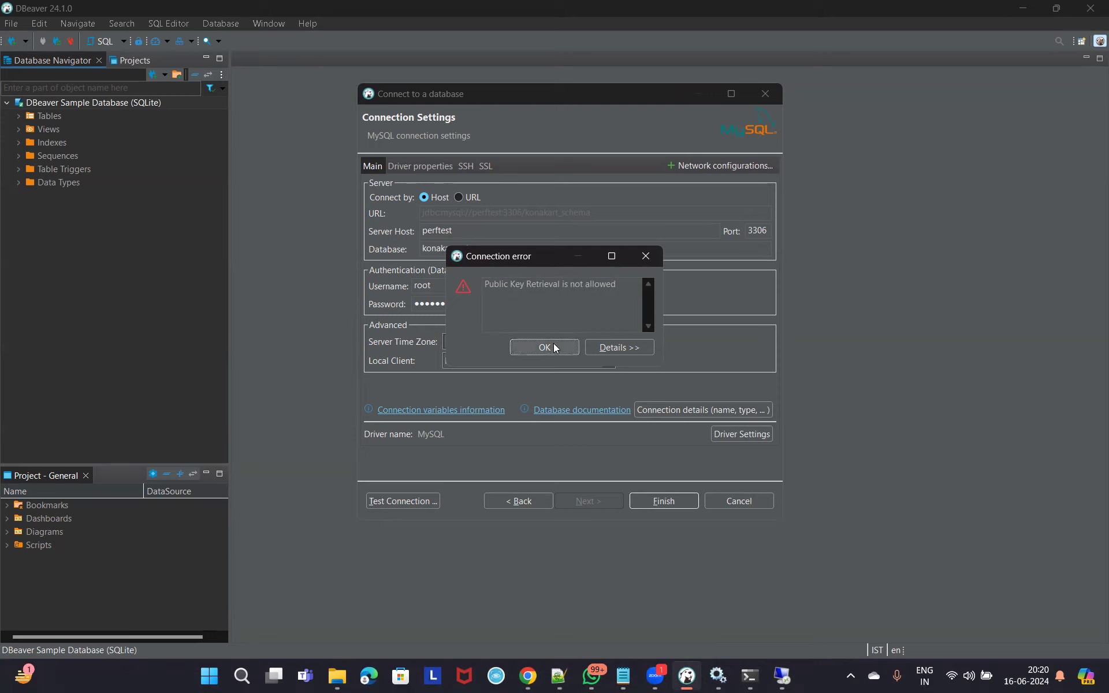
Review the error details and MySQL driver settings tabs, then retest and dismiss the Public Key Retrieval error.
click(636, 347)
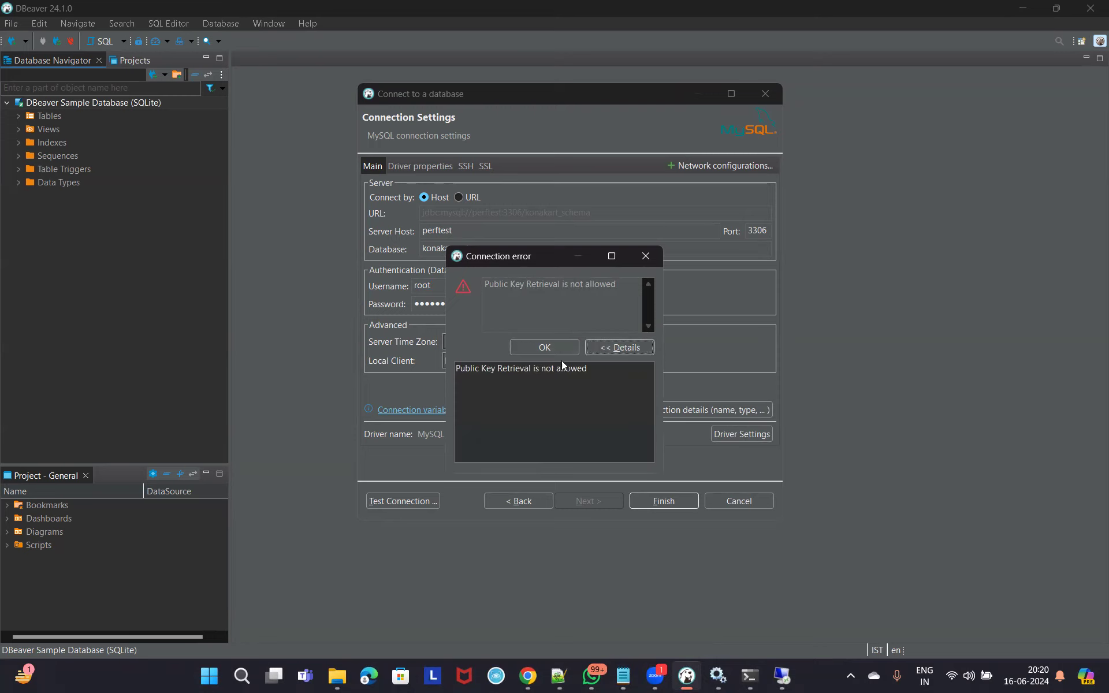
click(545, 348)
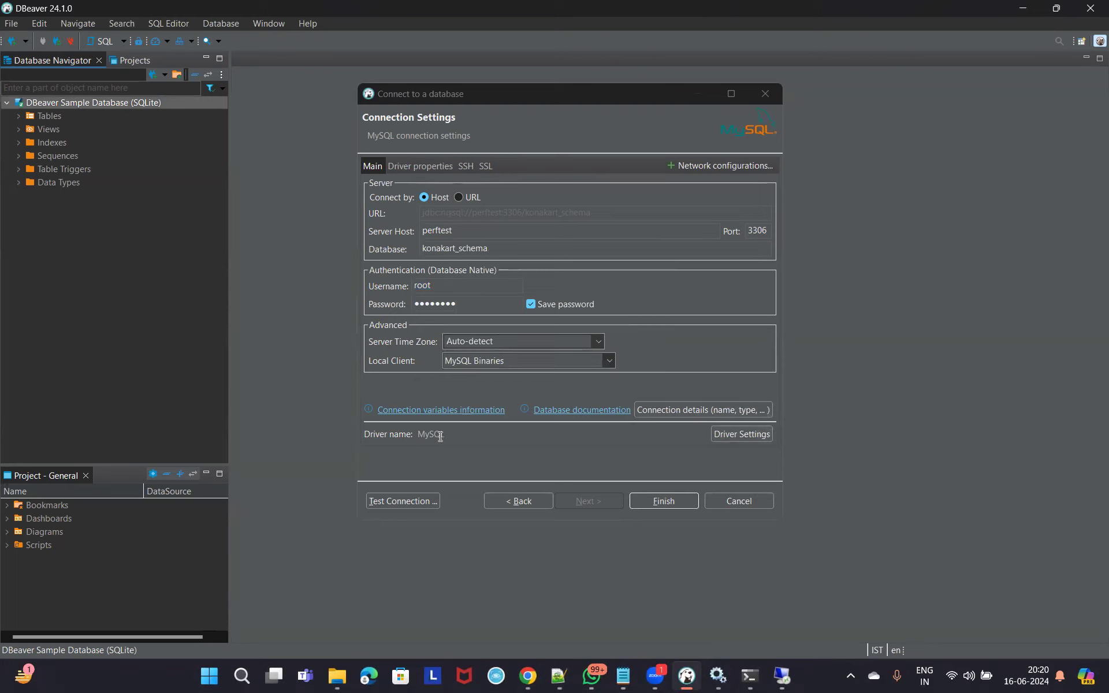
click(732, 434)
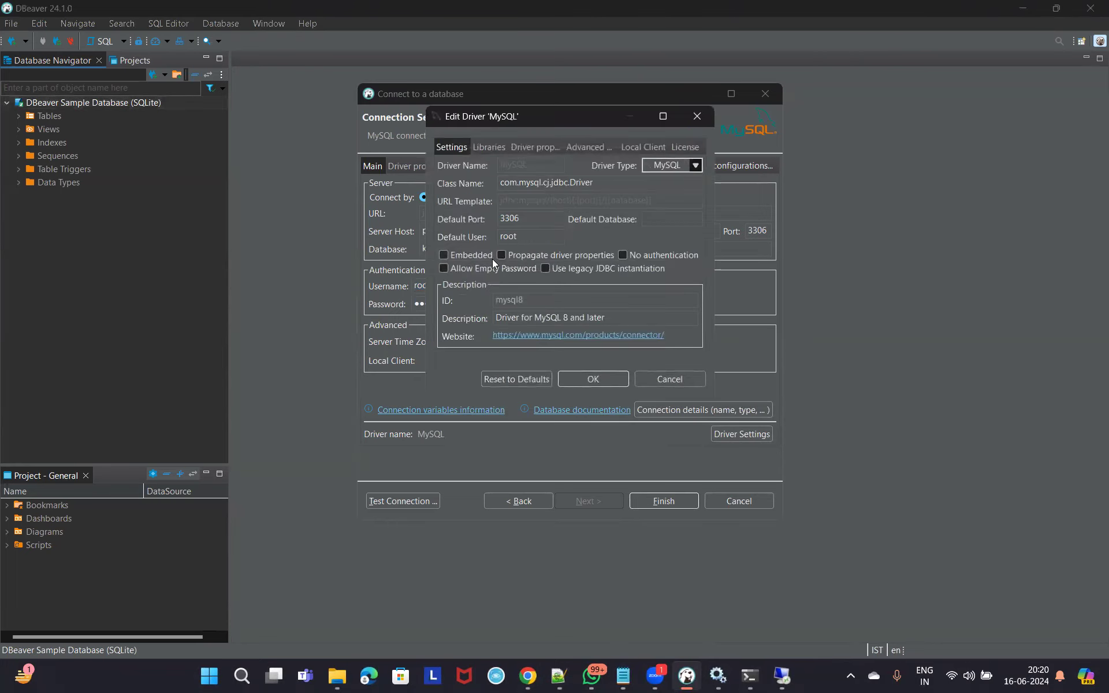
click(530, 148)
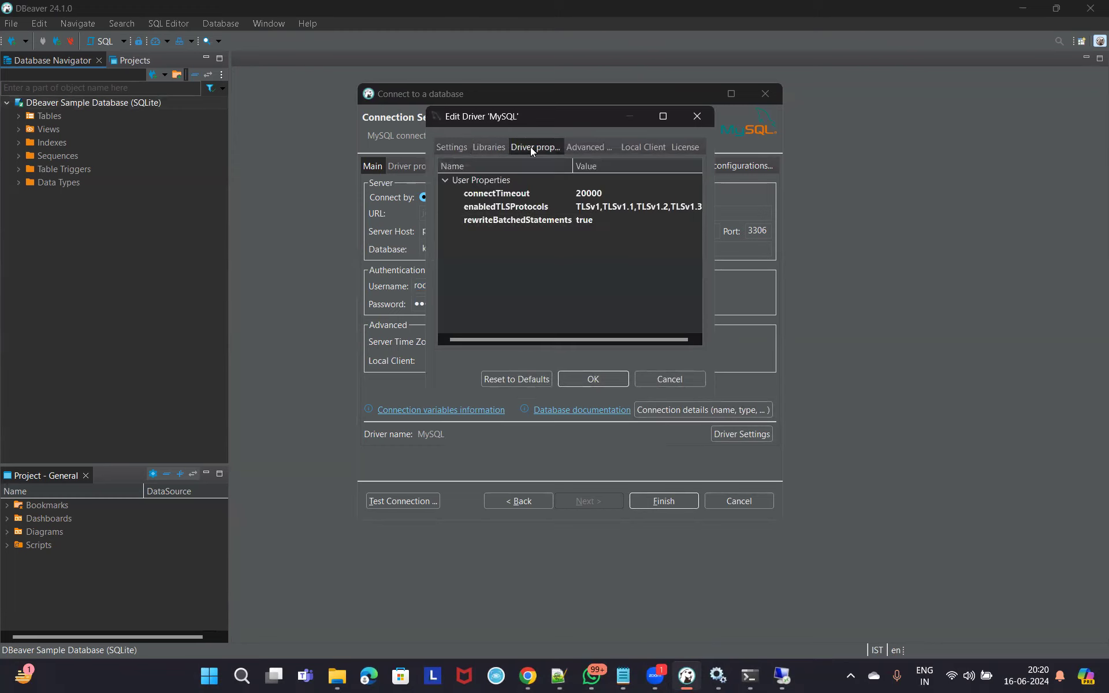
click(595, 149)
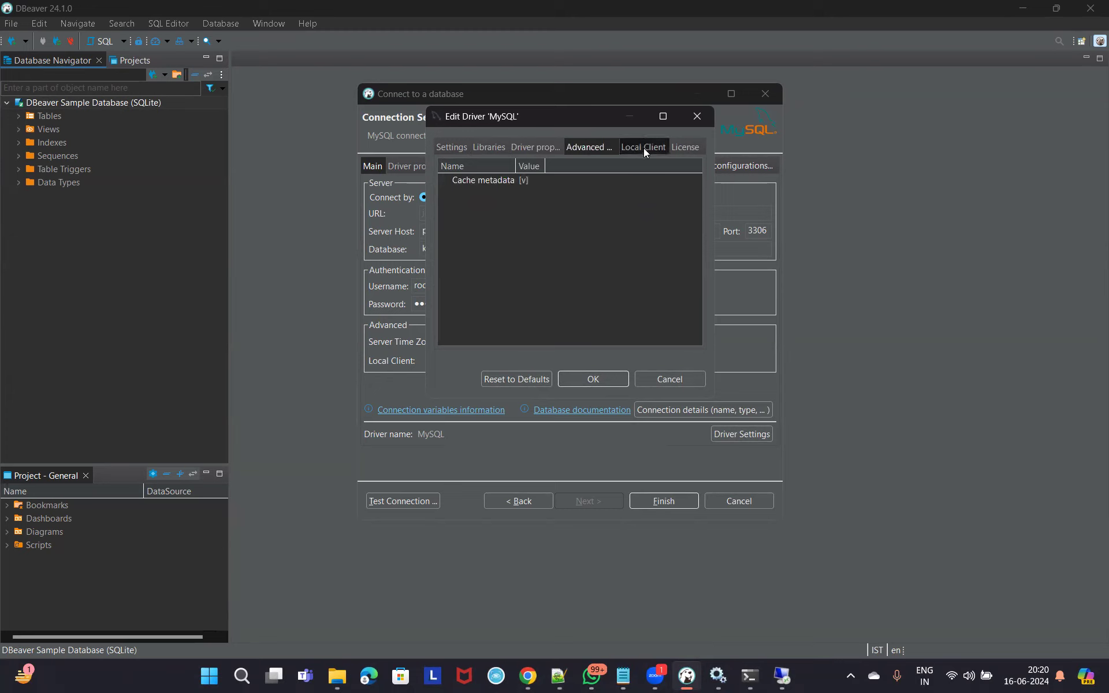
click(451, 146)
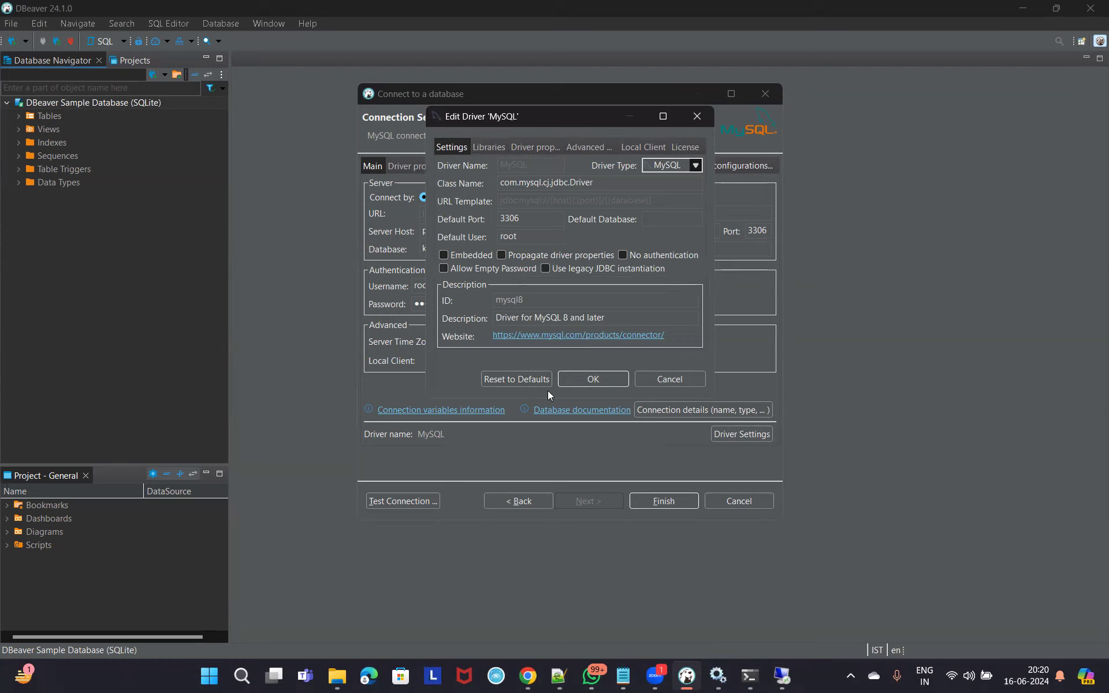
click(526, 148)
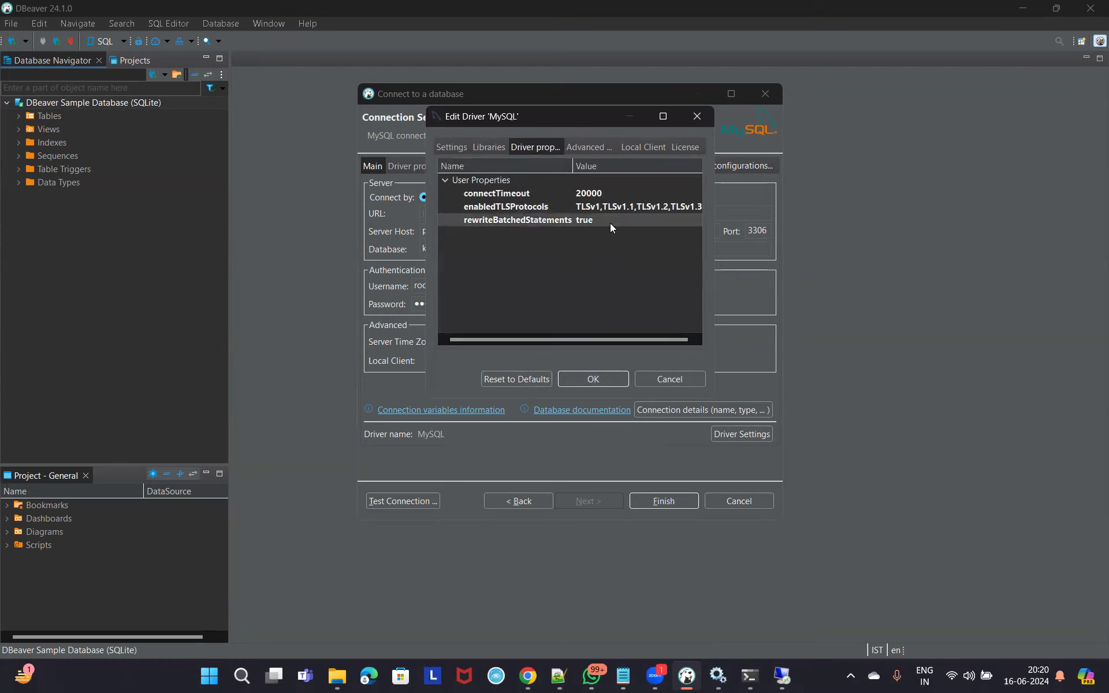
click(696, 116)
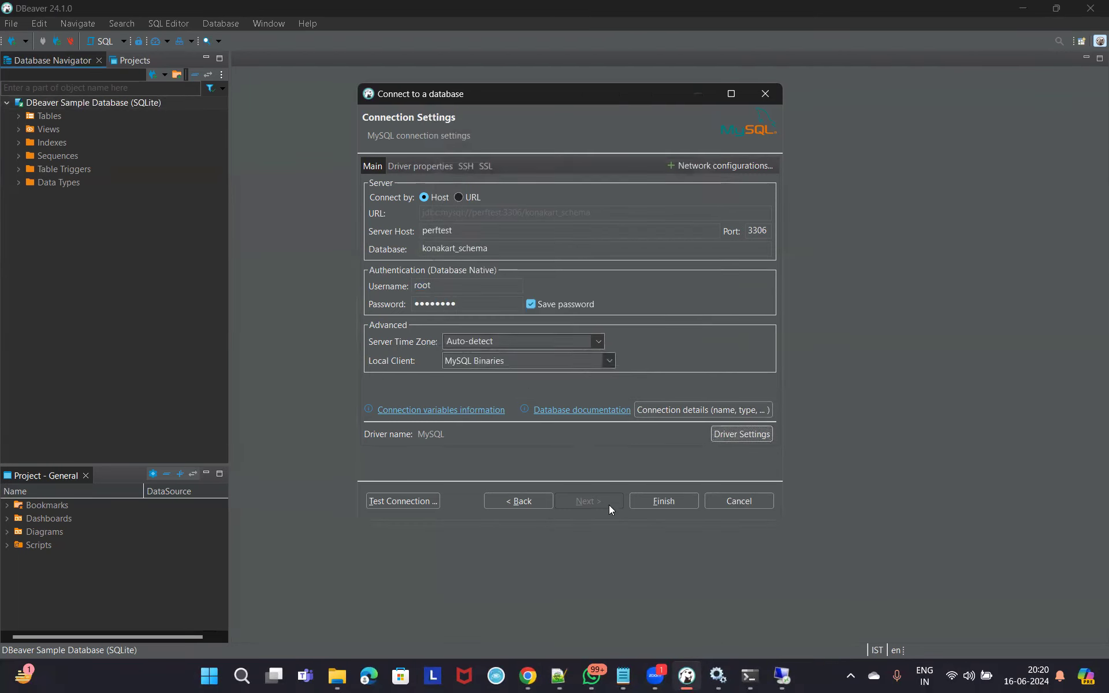
click(404, 501)
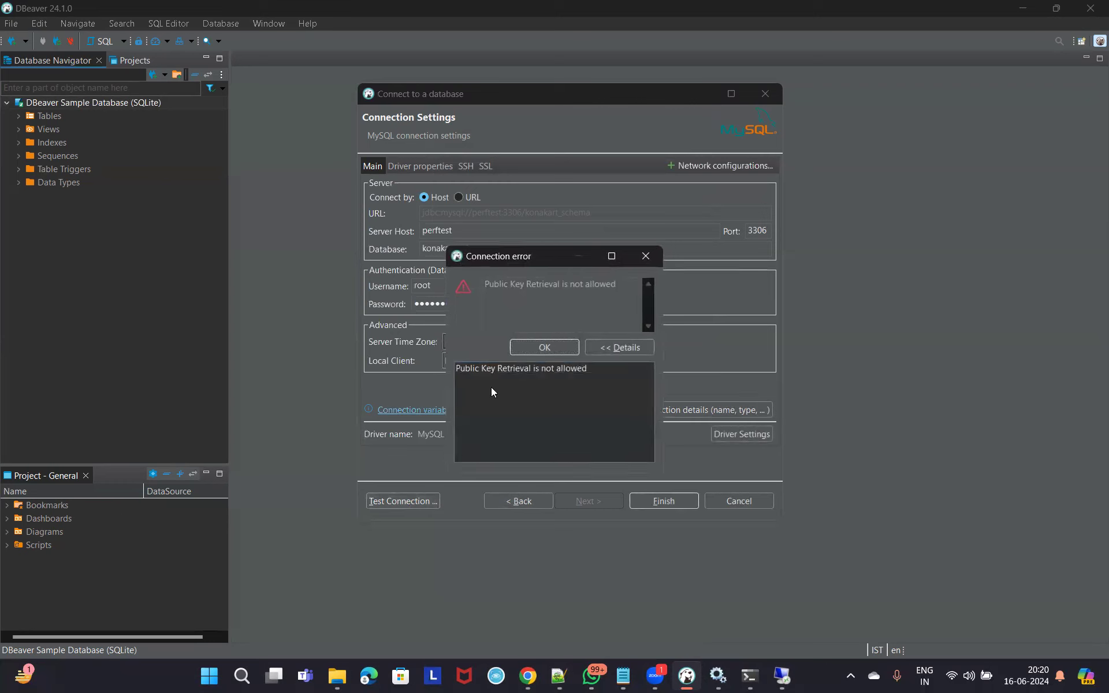
click(554, 346)
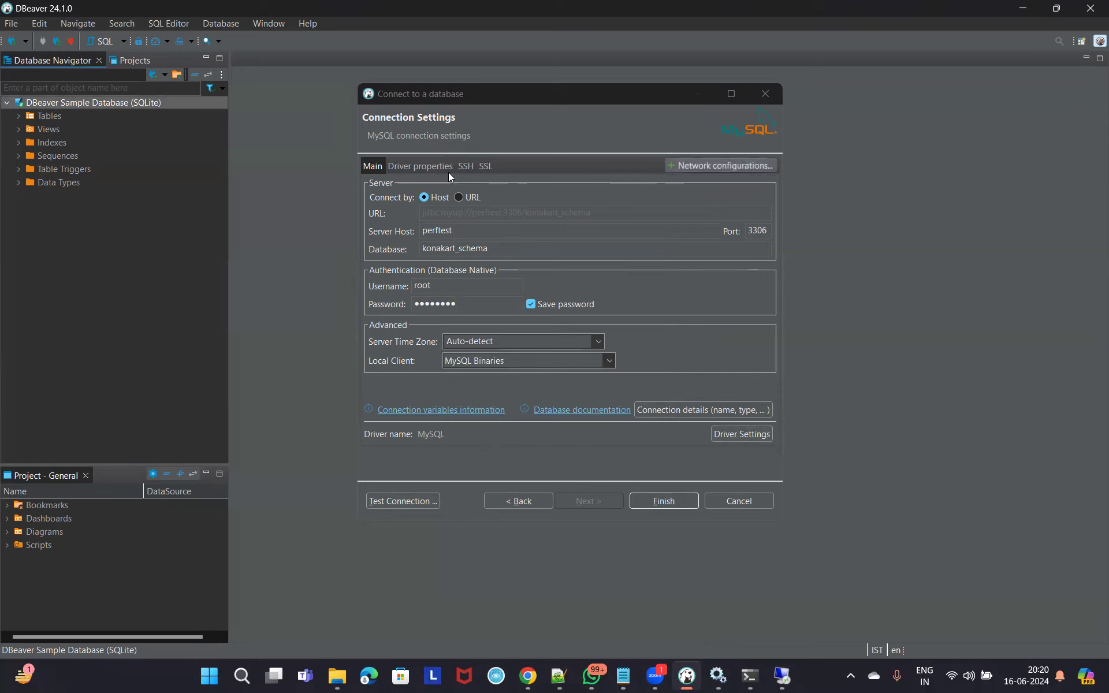
Set the allowPublicKeyRetrieval driver property to TRUE, test, and dismiss the access-denied error.
click(434, 168)
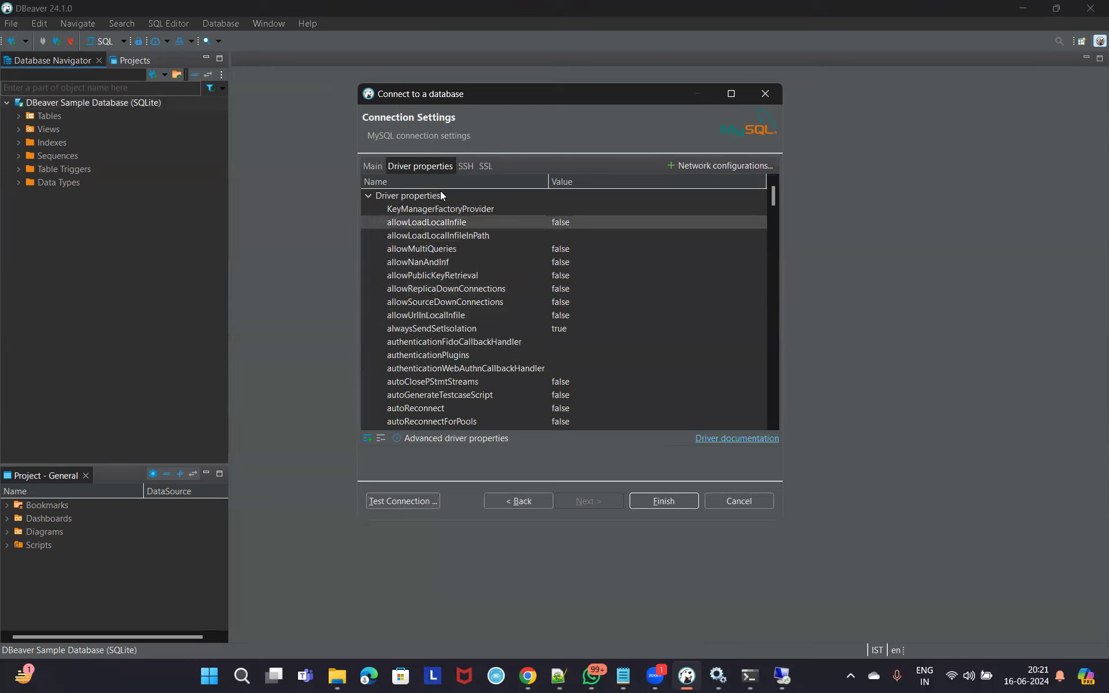
click(431, 276)
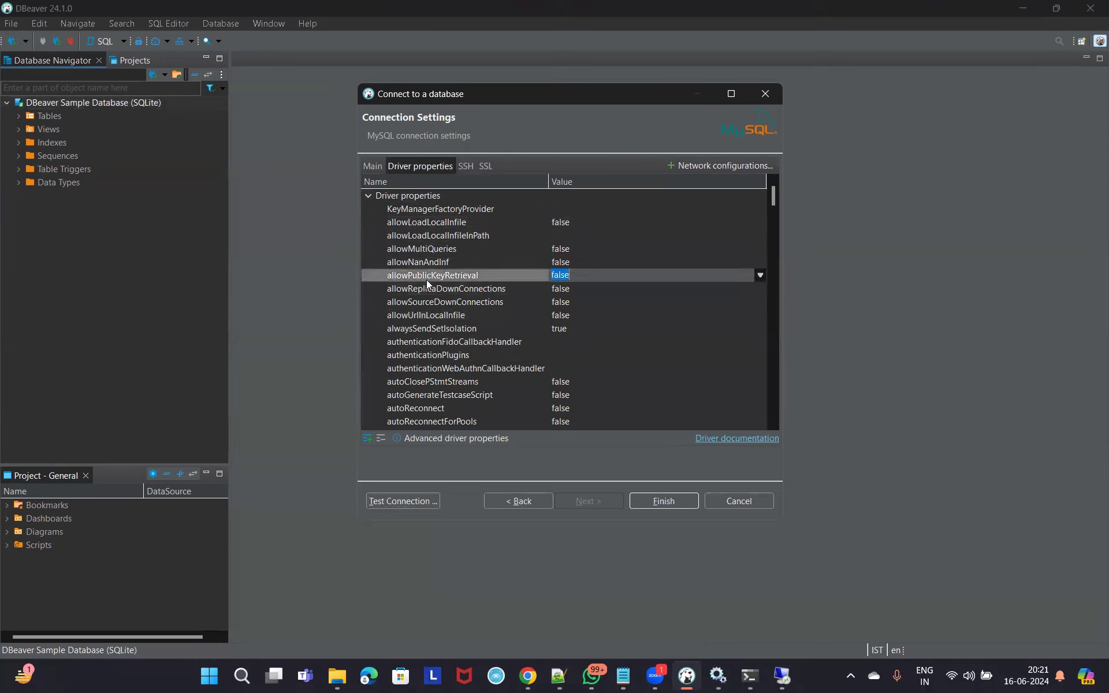
click(757, 275)
click(587, 299)
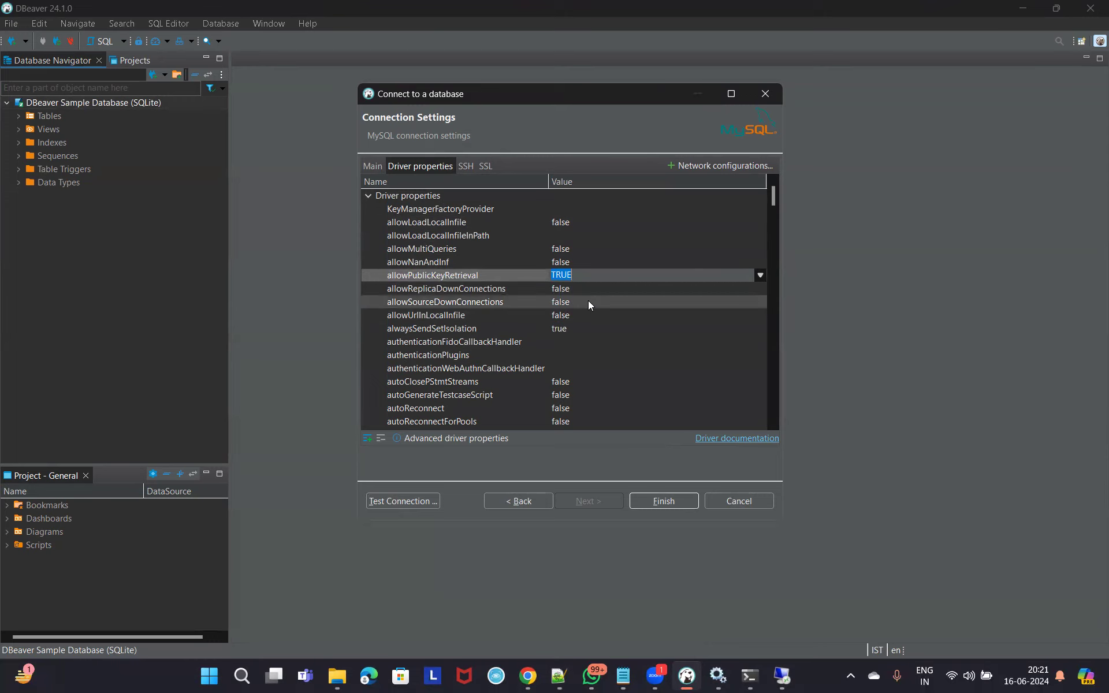
click(407, 501)
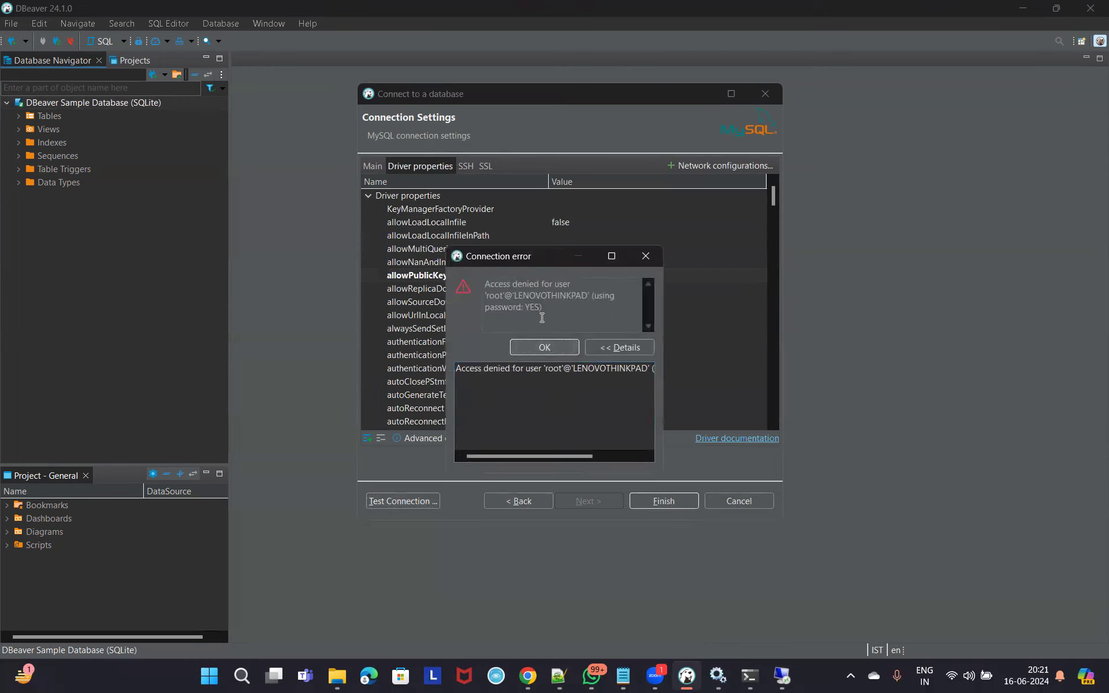
click(558, 347)
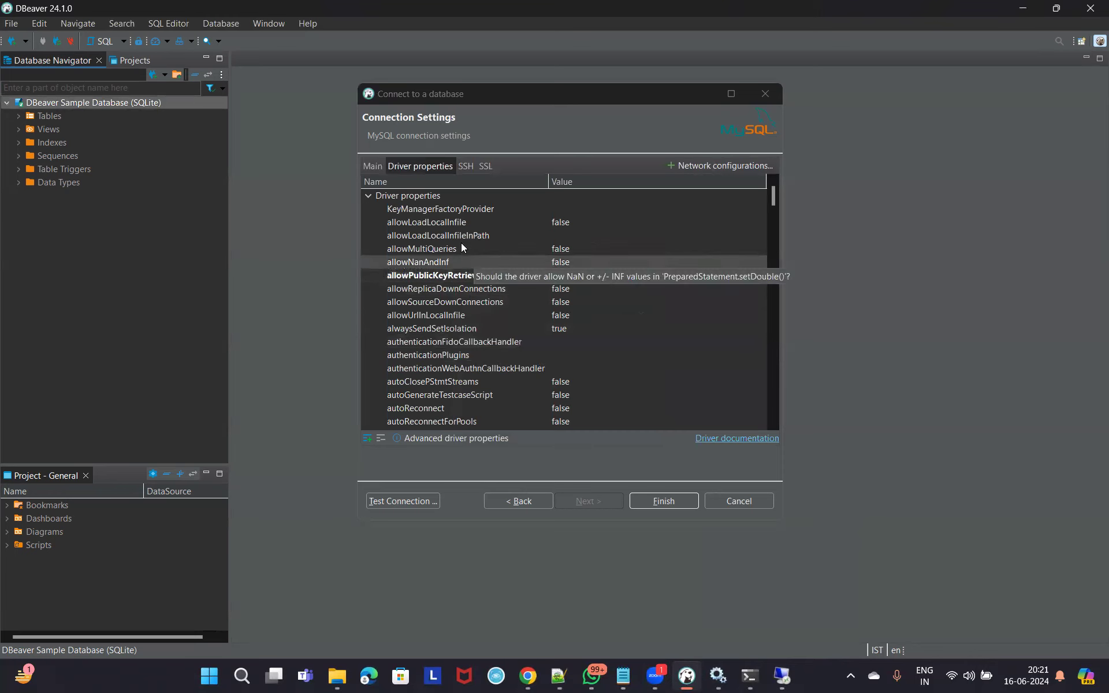
Recheck the allowPublicKeyRetrieval value and retest, dismissing the access-denied error again.
click(461, 275)
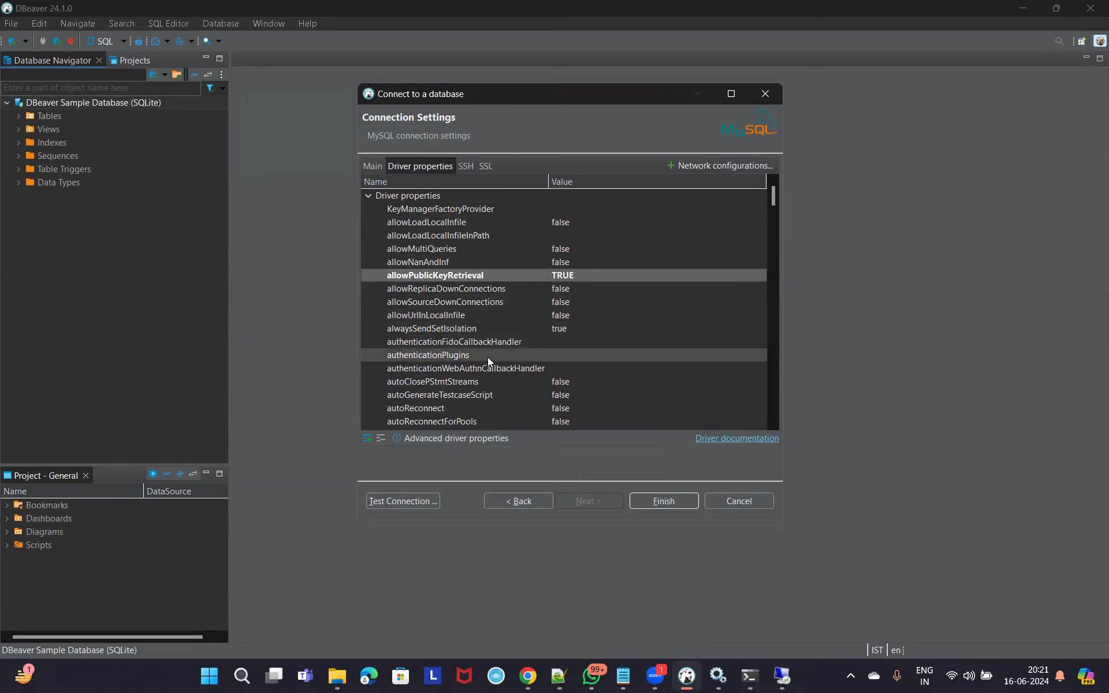
scroll(519, 366, down, 2)
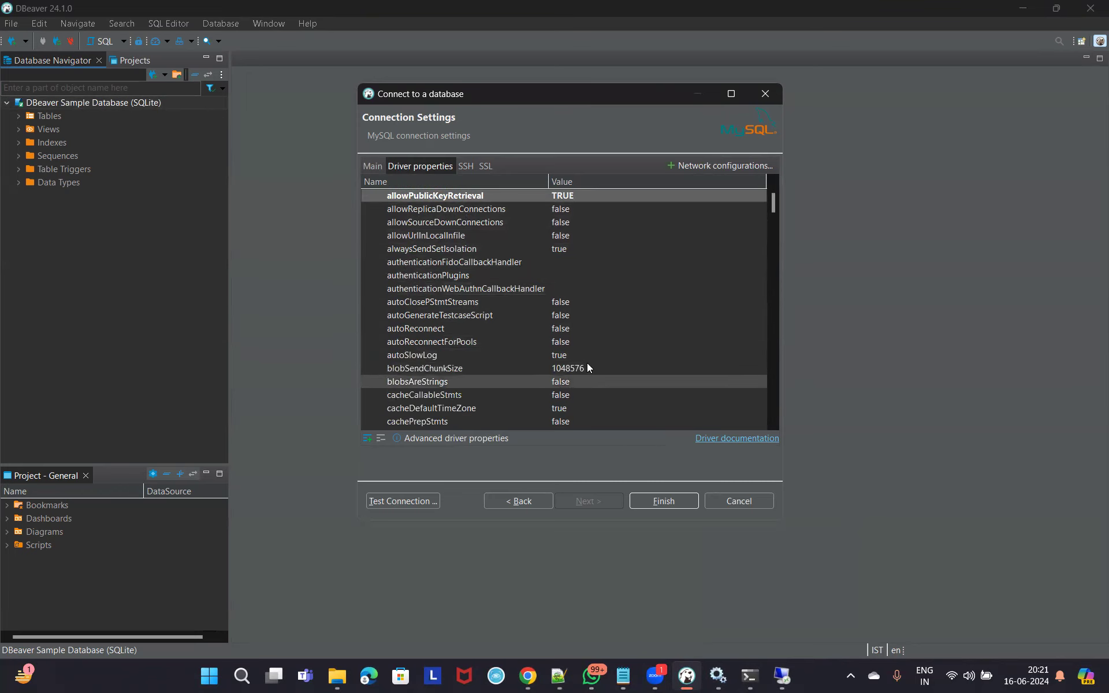
scroll(558, 372, up, 2)
click(405, 500)
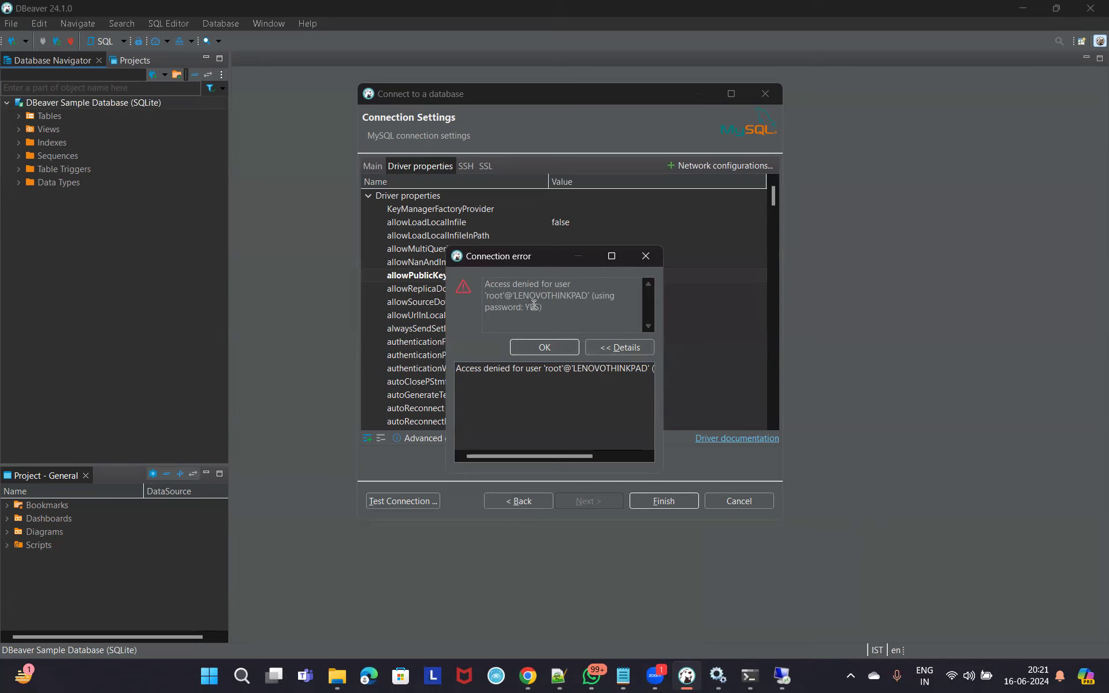
click(638, 263)
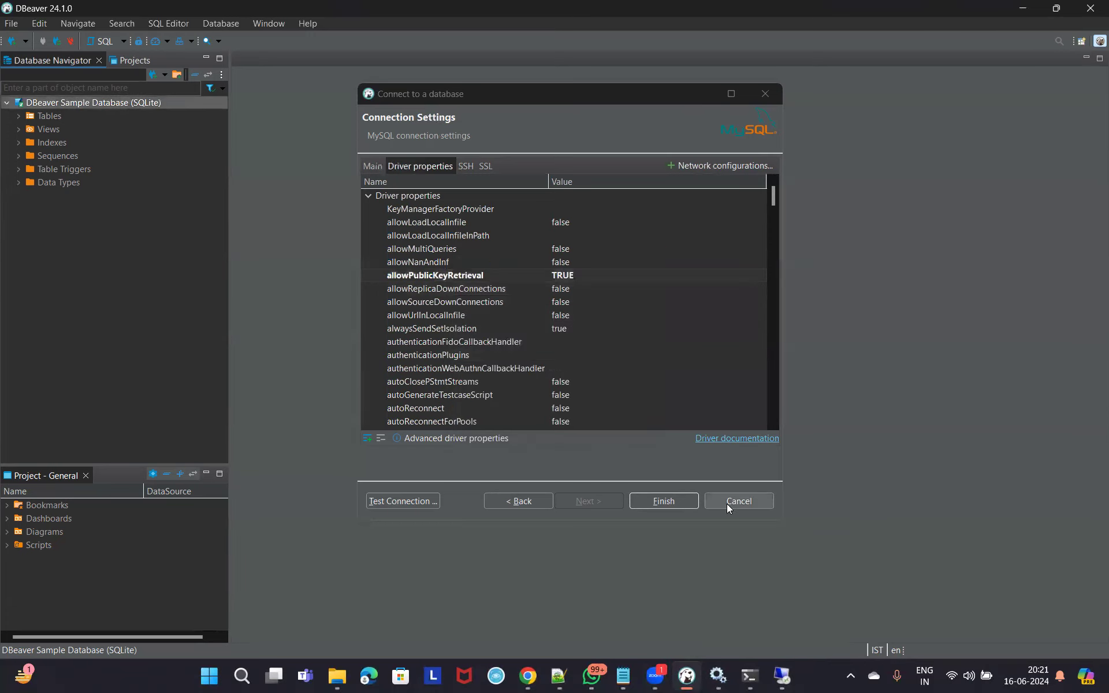
Finish the local konakart_schema connection and switch to the remote perftest DBeaver session.
click(684, 503)
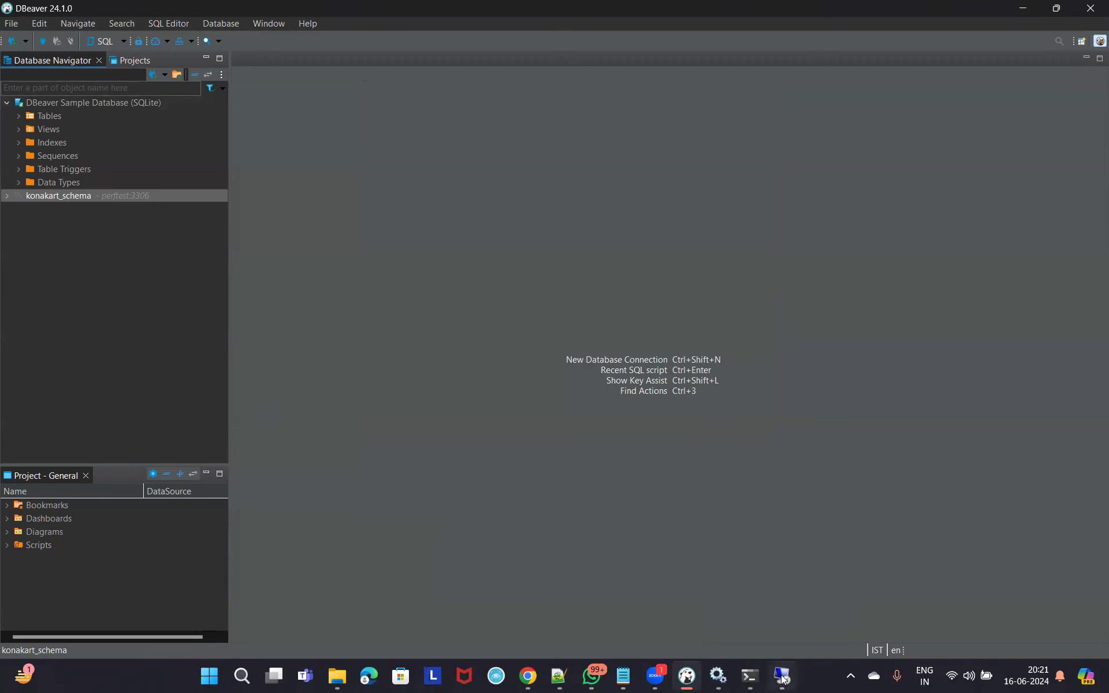
key(alt+Tab)
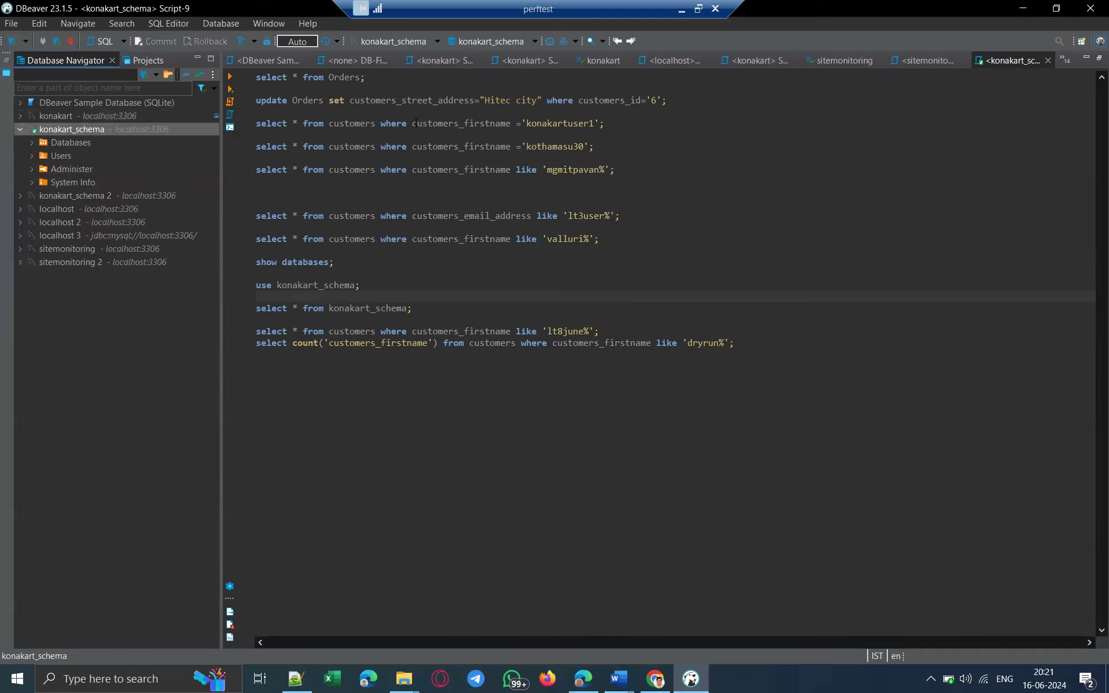
mouse_move(74, 128)
right_click(79, 129)
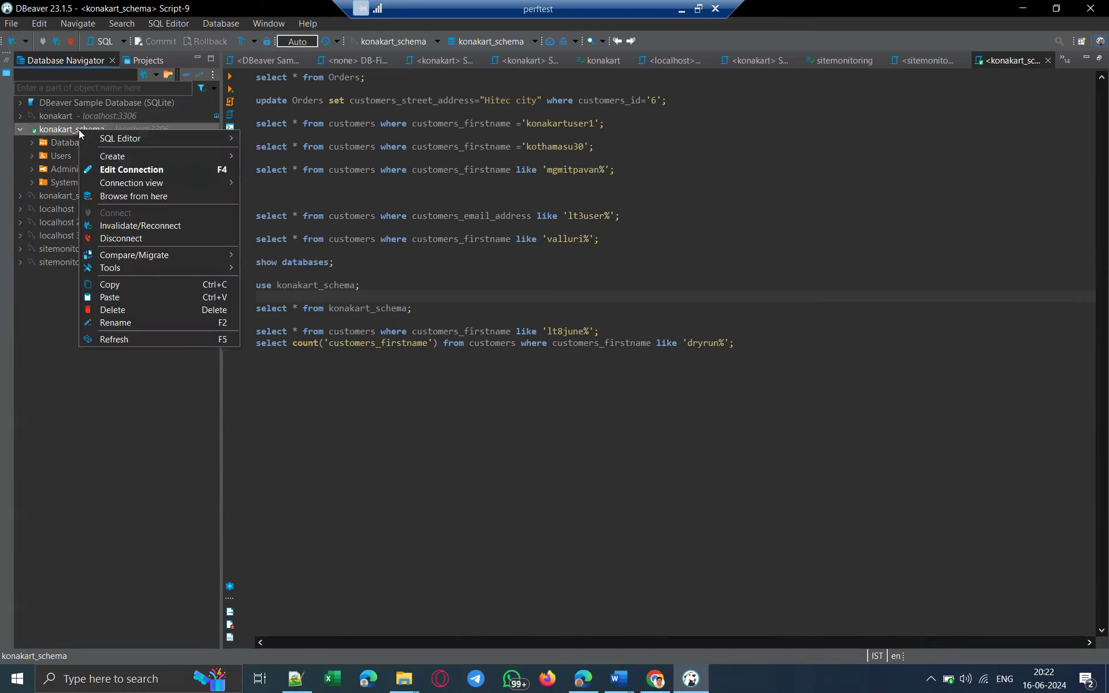
click(568, 194)
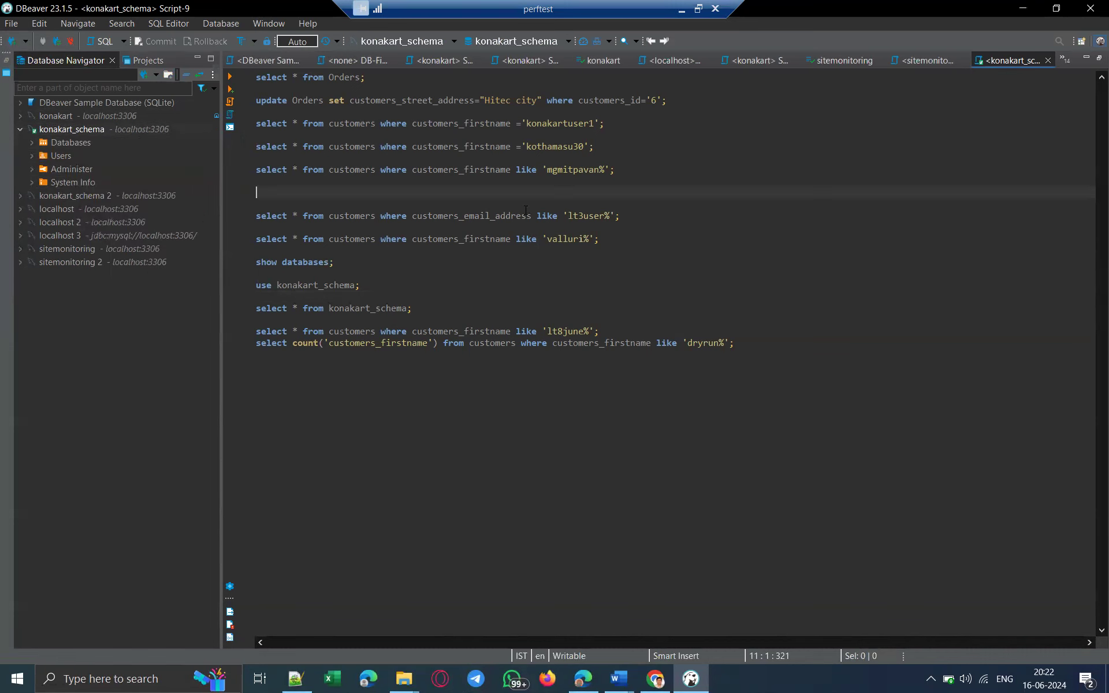
drag(373, 78, 255, 78)
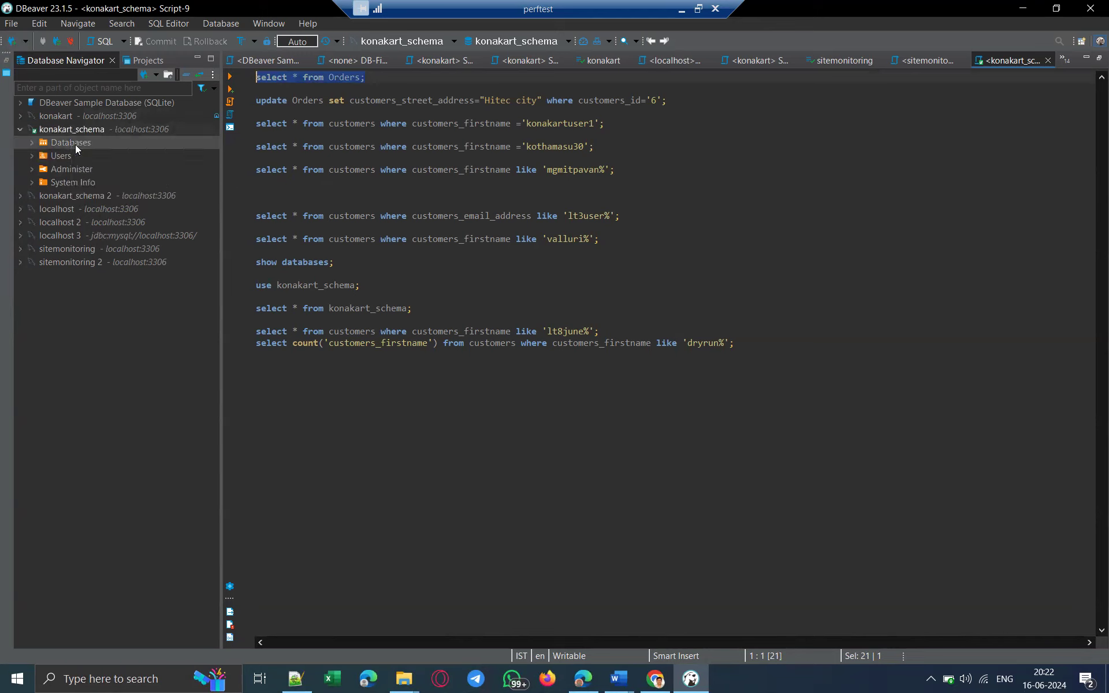
Expand Databases > konakart_schema > Tables and bring up the konakart_schema SQL script list.
click(33, 143)
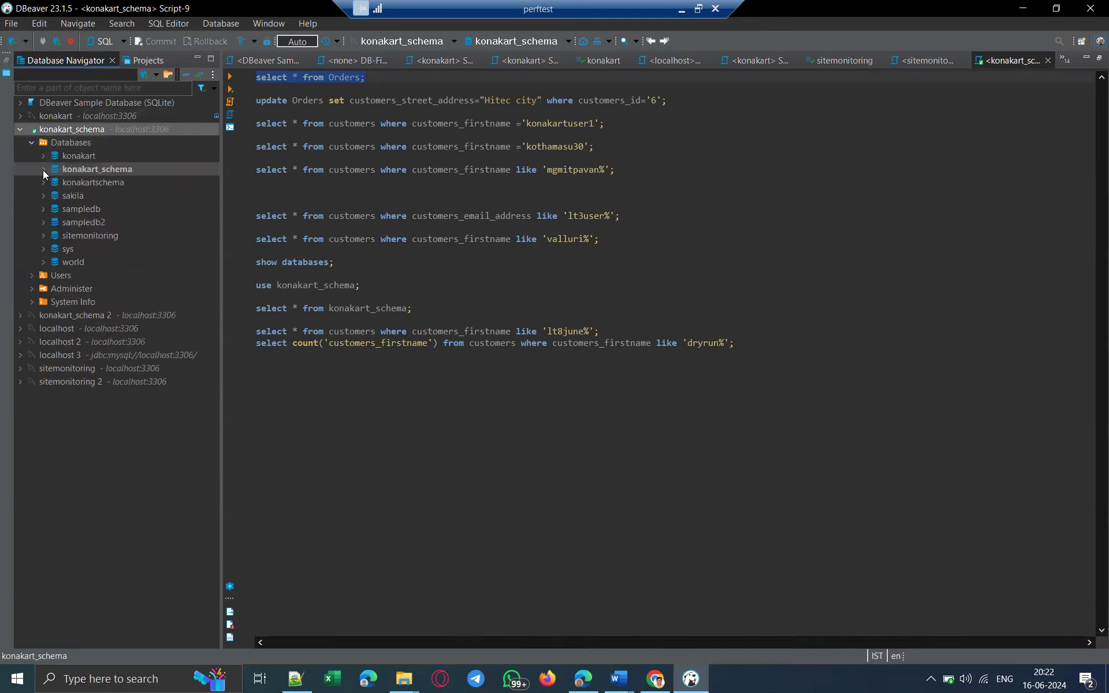
click(44, 170)
click(54, 182)
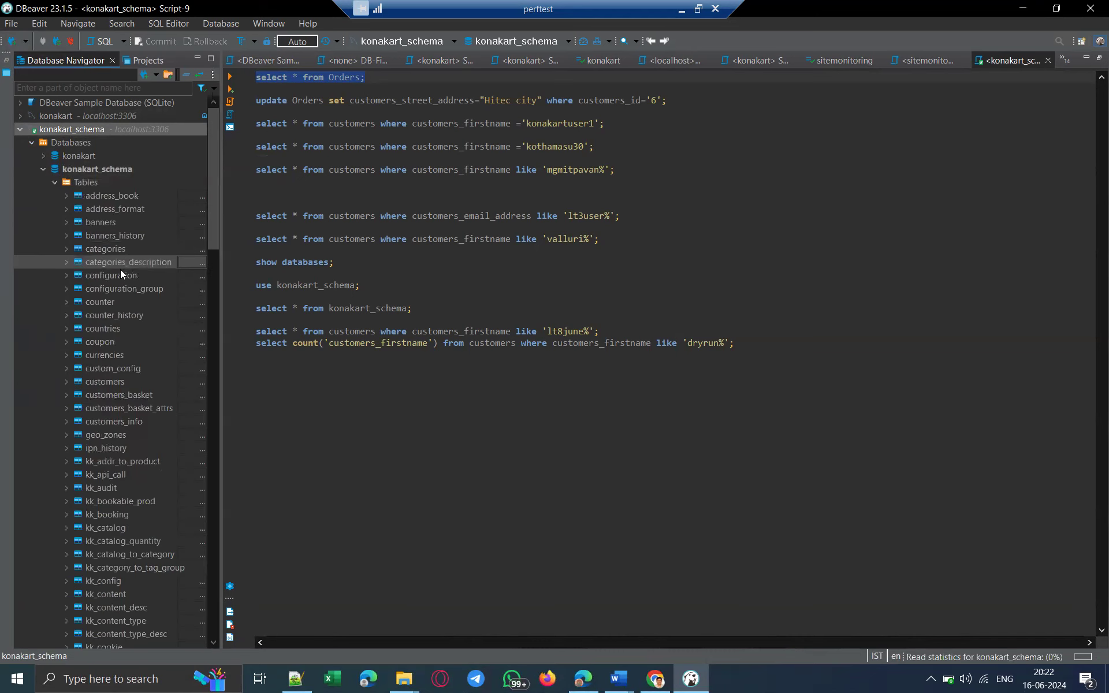
scroll(149, 410, down, 20)
scroll(149, 422, up, 15)
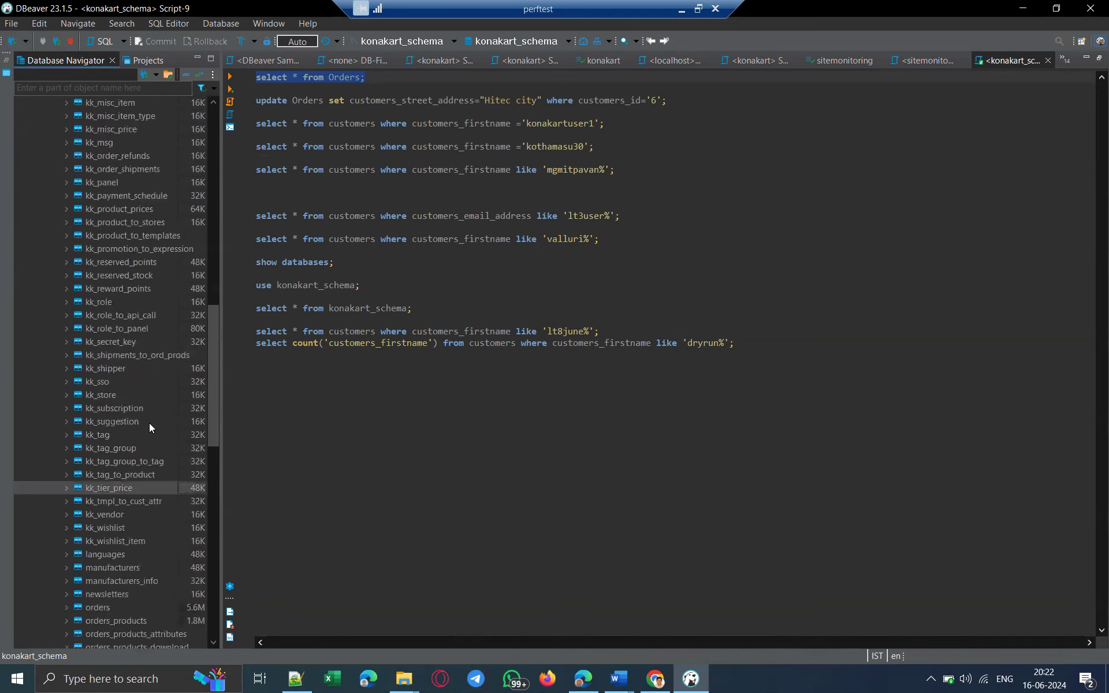
scroll(149, 422, up, 20)
scroll(140, 335, down, 18)
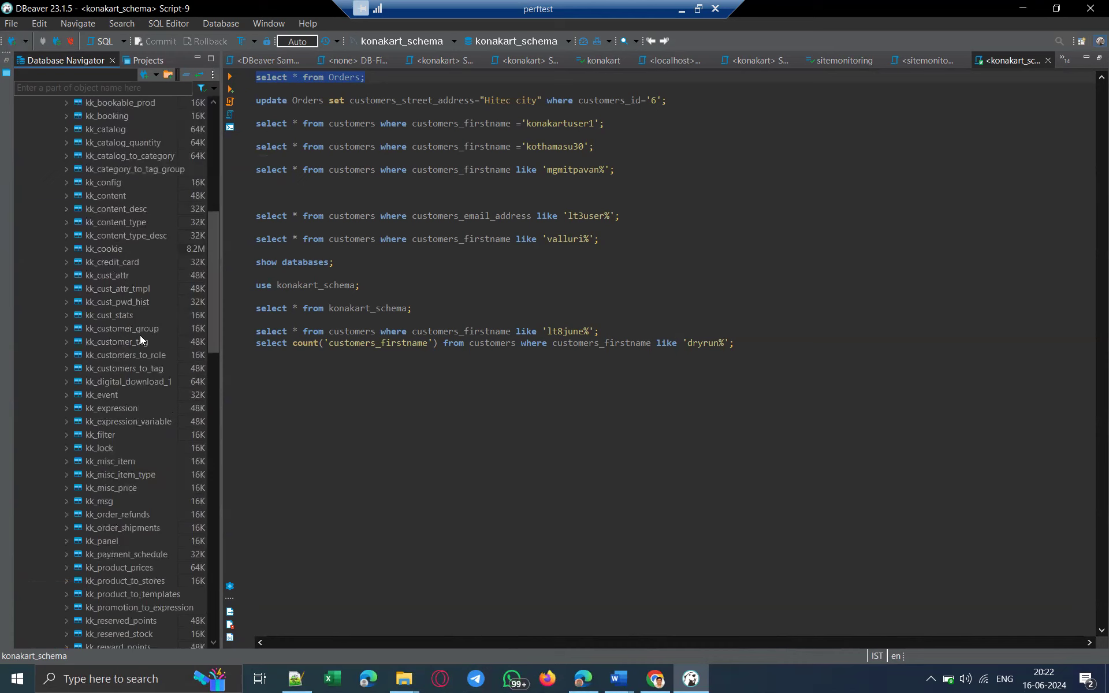
scroll(140, 335, down, 6)
scroll(140, 335, up, 7)
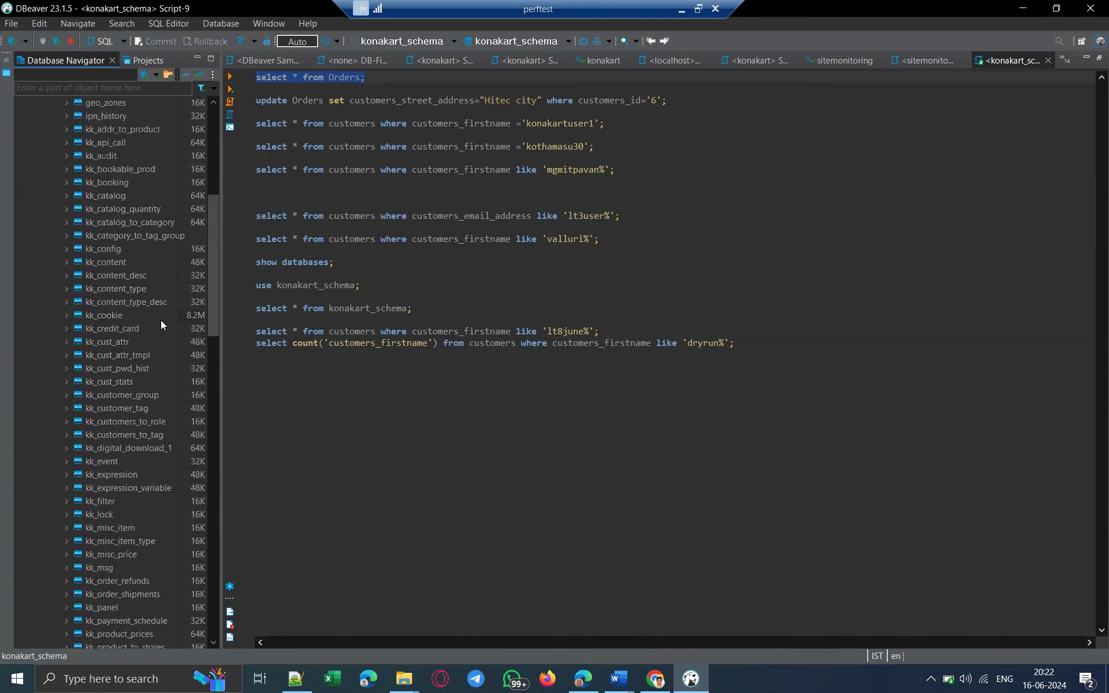
scroll(152, 328, down, 10)
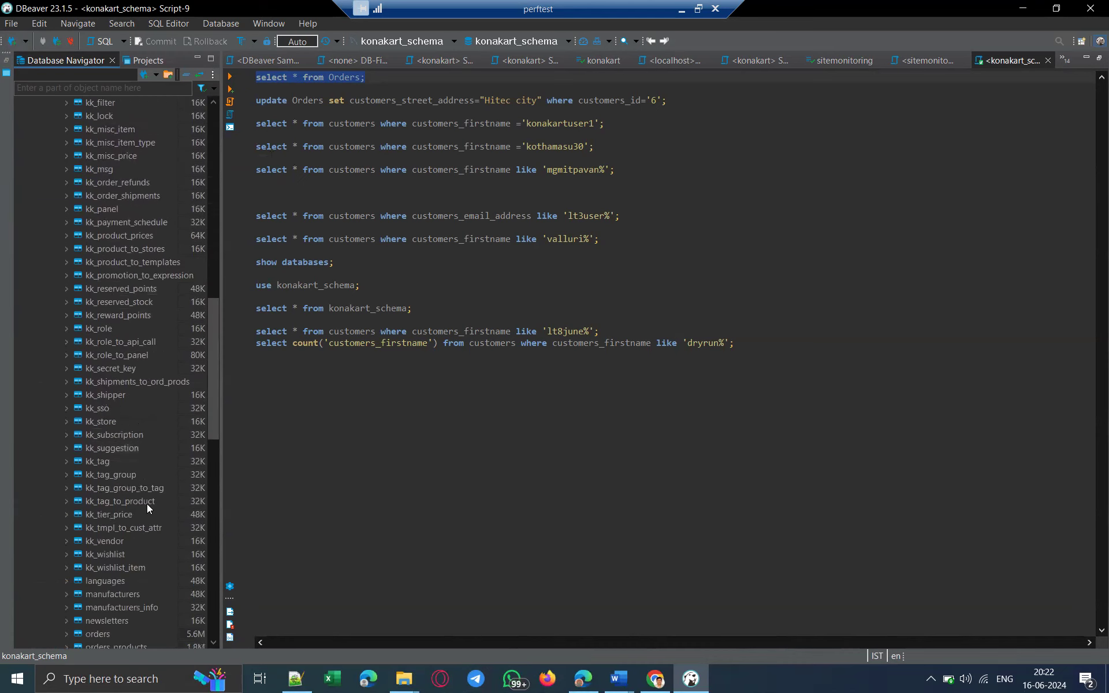
scroll(145, 520, down, 5)
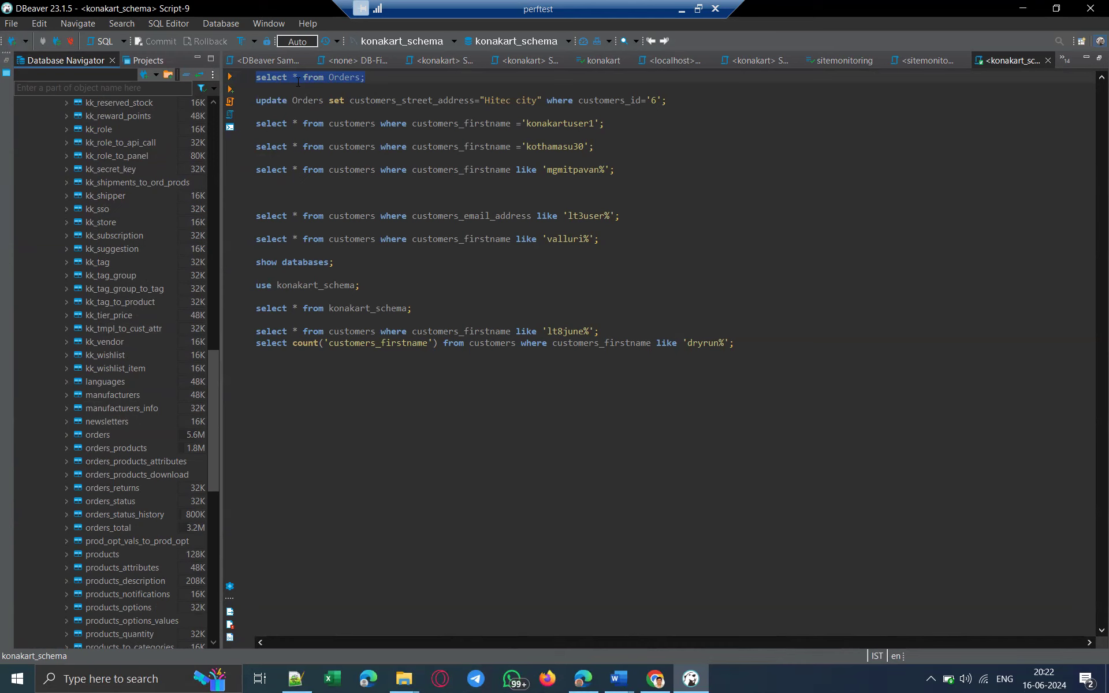
key(F3)
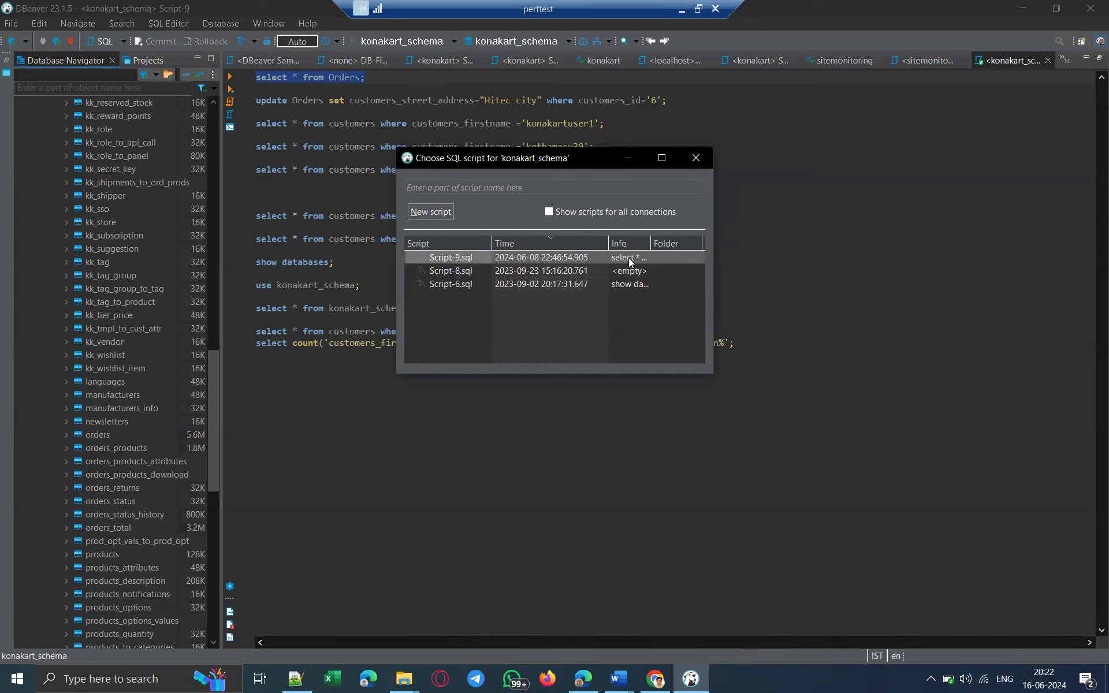
Run Script-9's 'select * from Orders;', count its 11,275 total rows, and minimize DBeaver.
double_click(532, 260)
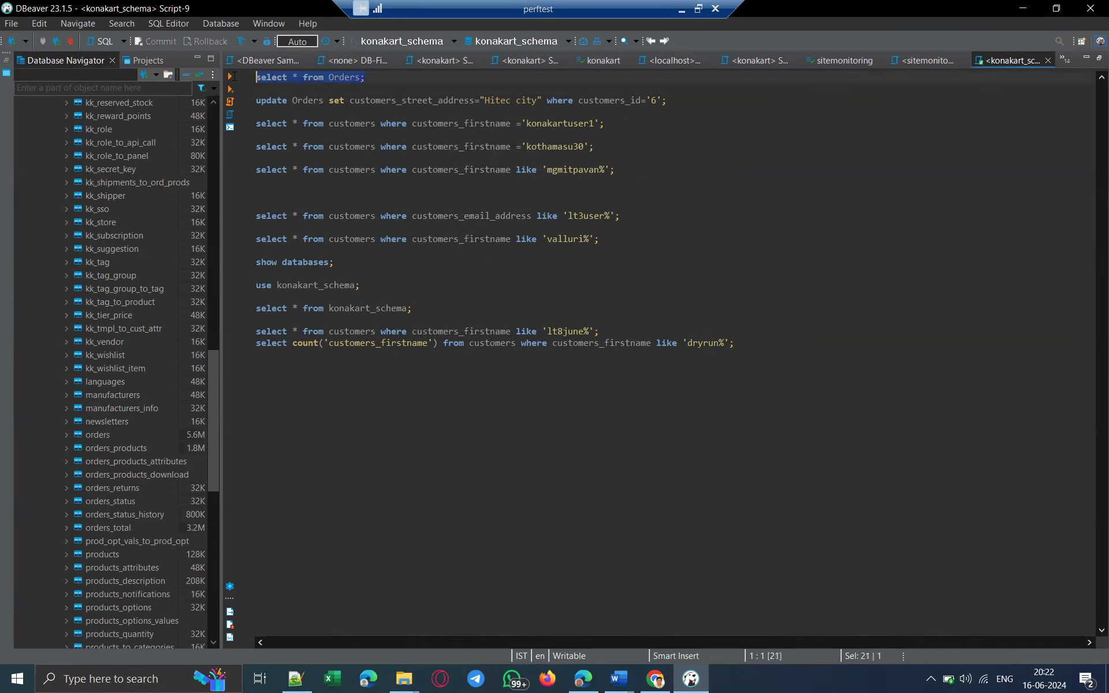
click(229, 75)
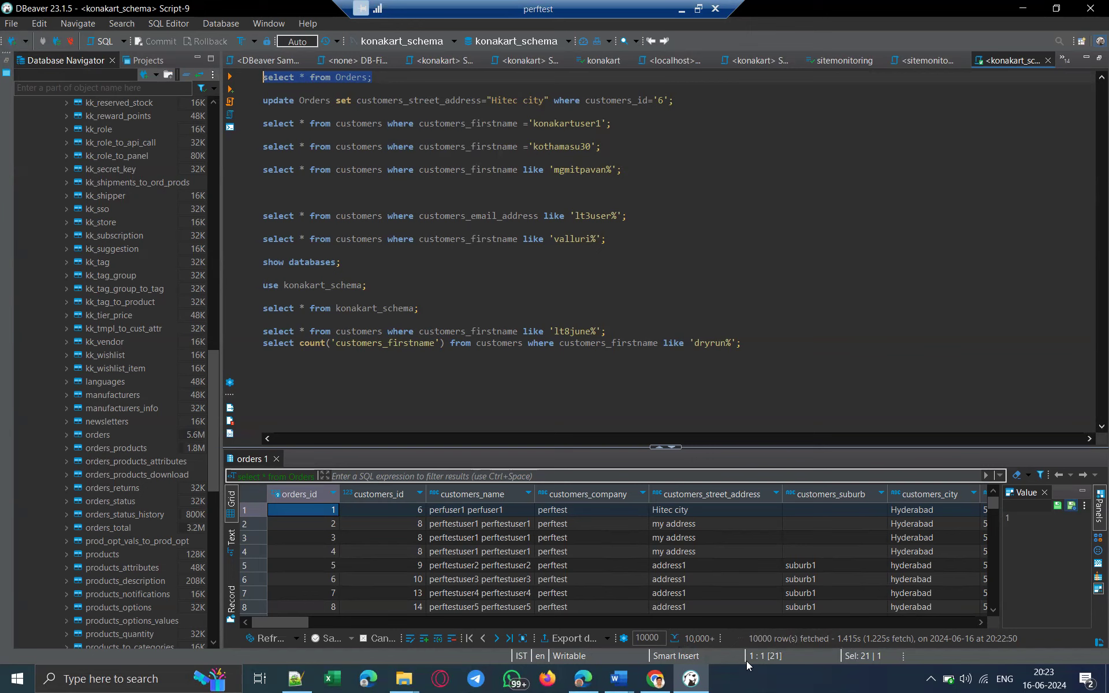
click(680, 593)
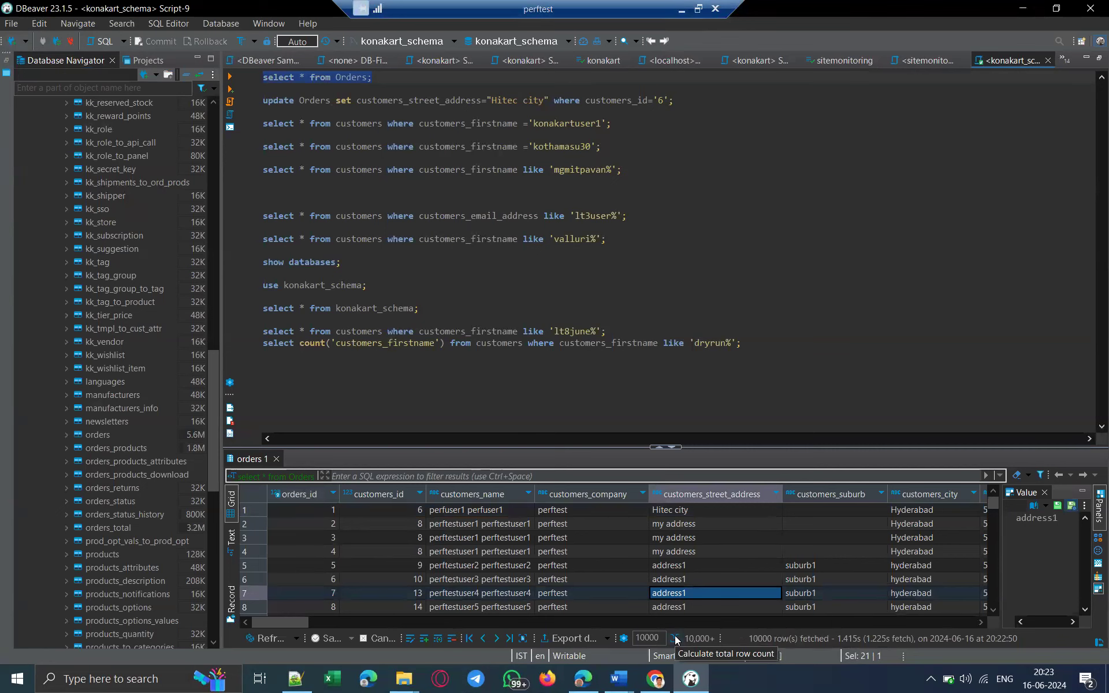
click(675, 638)
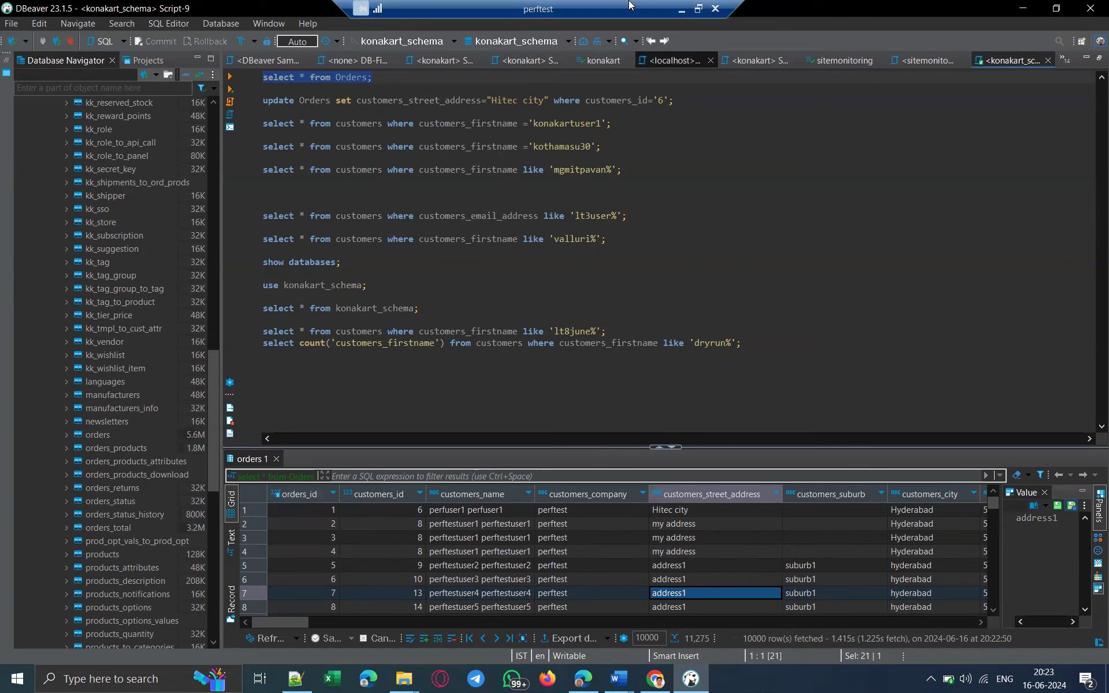
click(1023, 8)
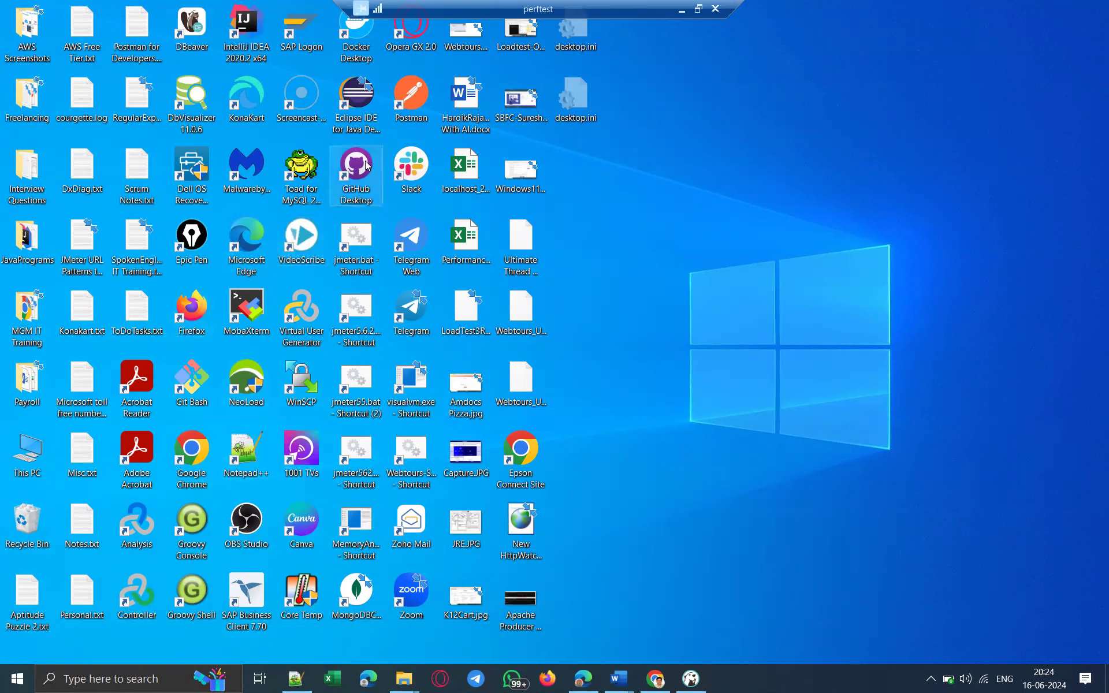
Leave the remote perftest desktop for local DBeaver showing the saved konakart_schema connection.
click(186, 108)
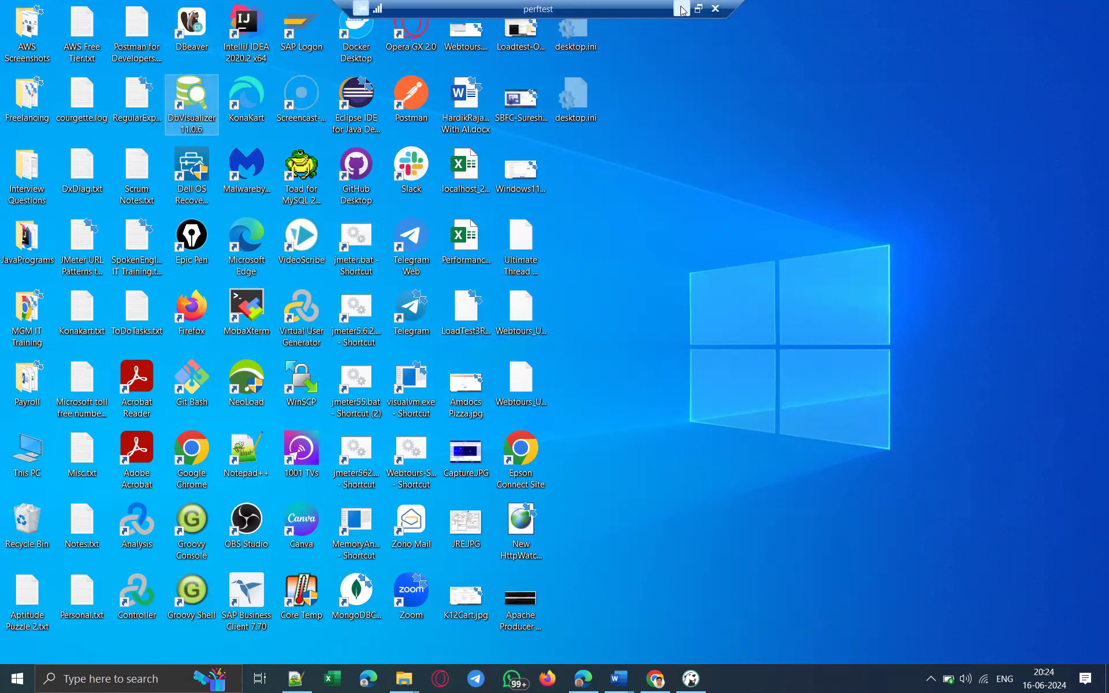
key(alt+Tab)
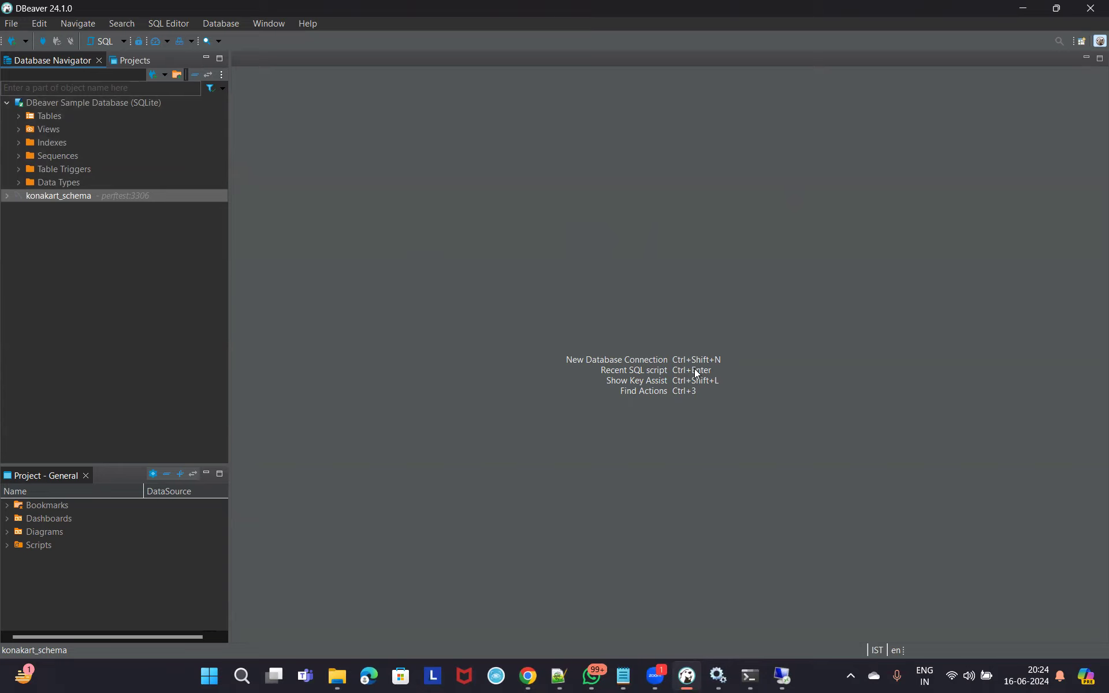
Start a new connection, confirm the postgresql-x64-16 service is running, and choose PostgreSQL.
key(ctrl+shift+n)
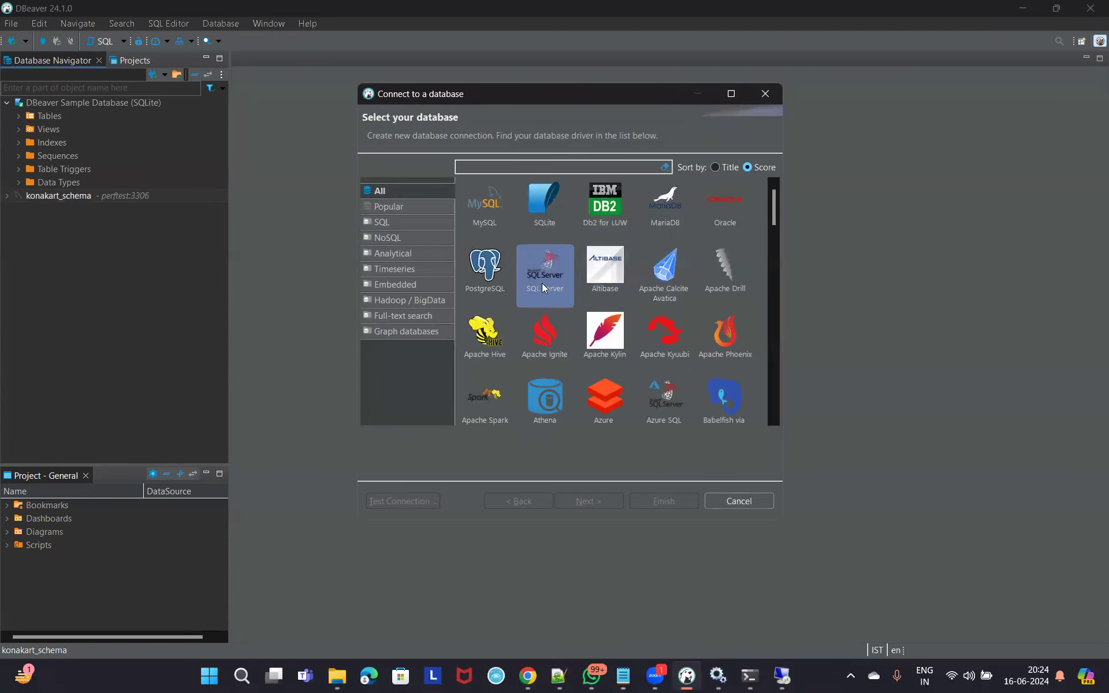
click(486, 270)
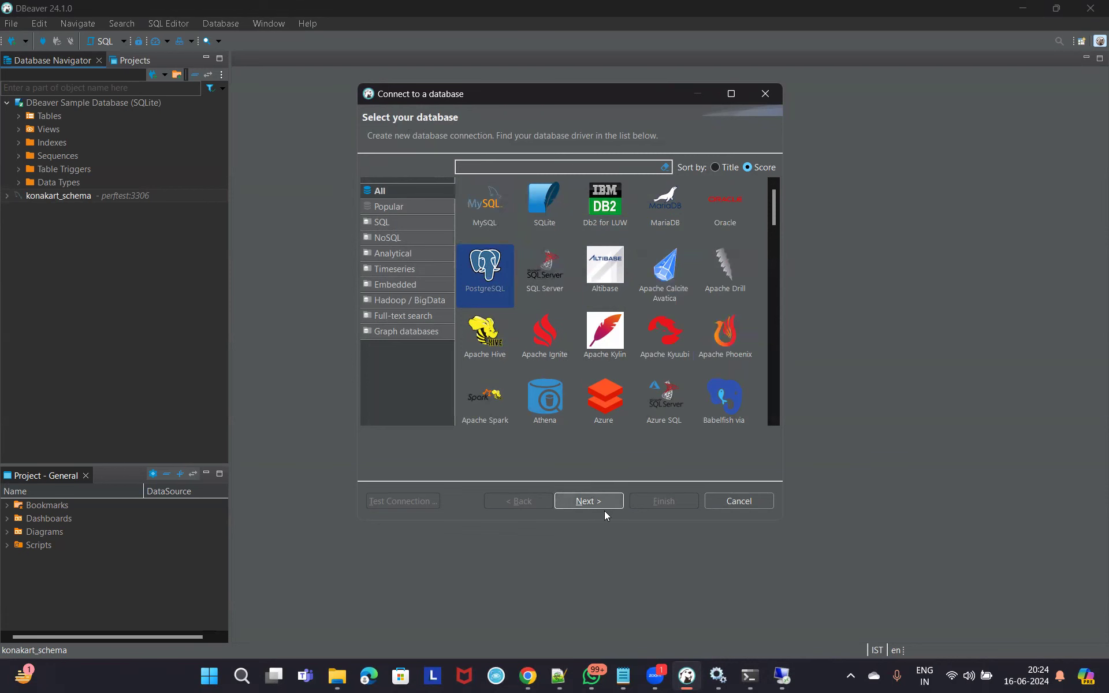
click(717, 676)
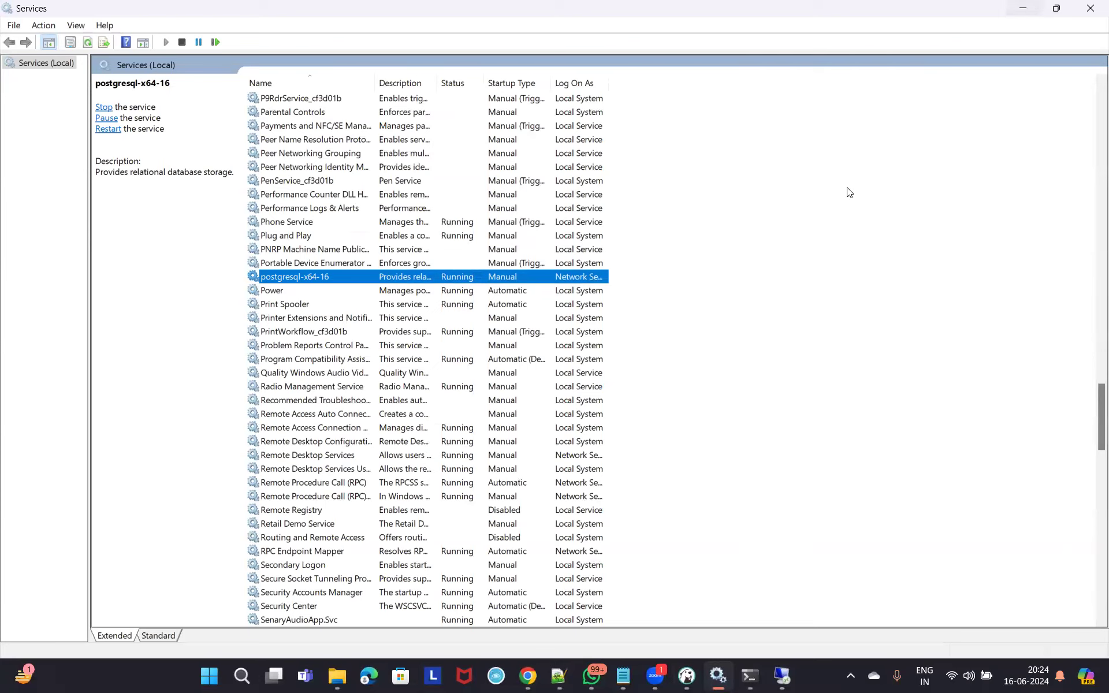
key(alt+Tab)
click(480, 296)
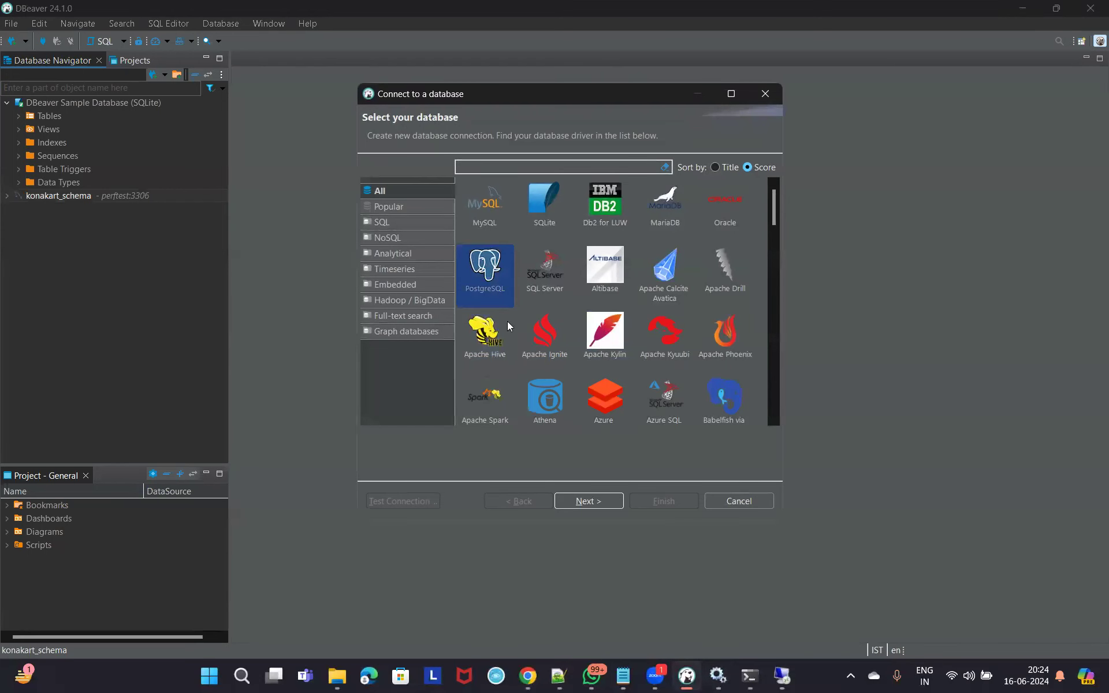
click(599, 502)
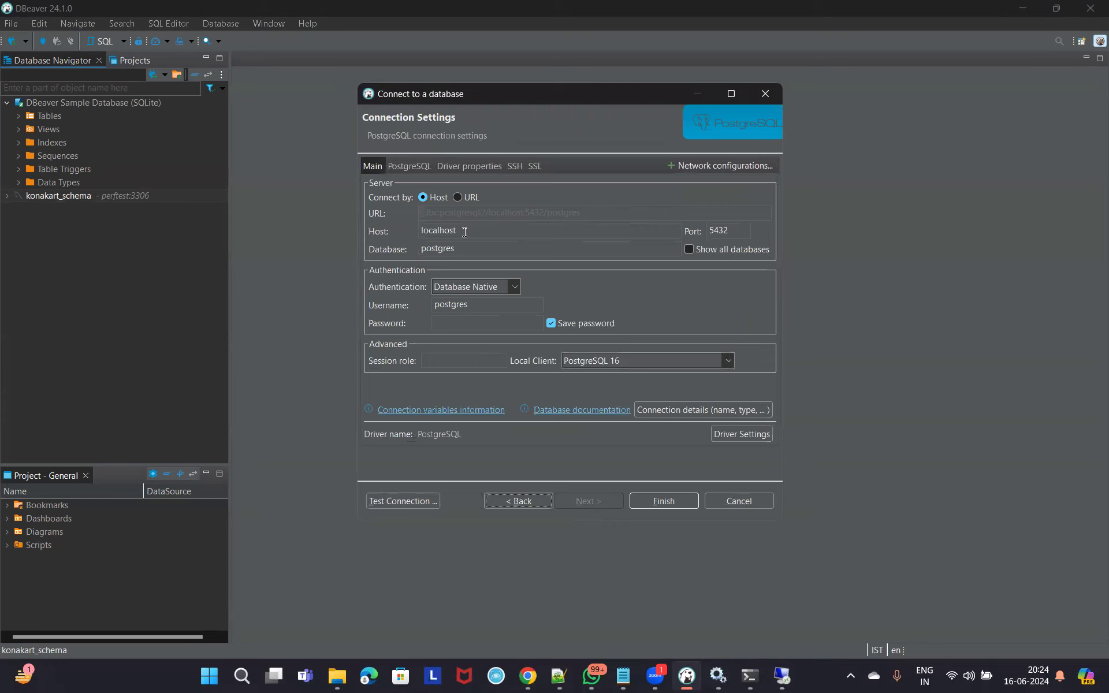
Check the connection's host localhost, port 5432 and database postgres.
double_click(464, 233)
drag(739, 228, 709, 230)
mouse_move(688, 251)
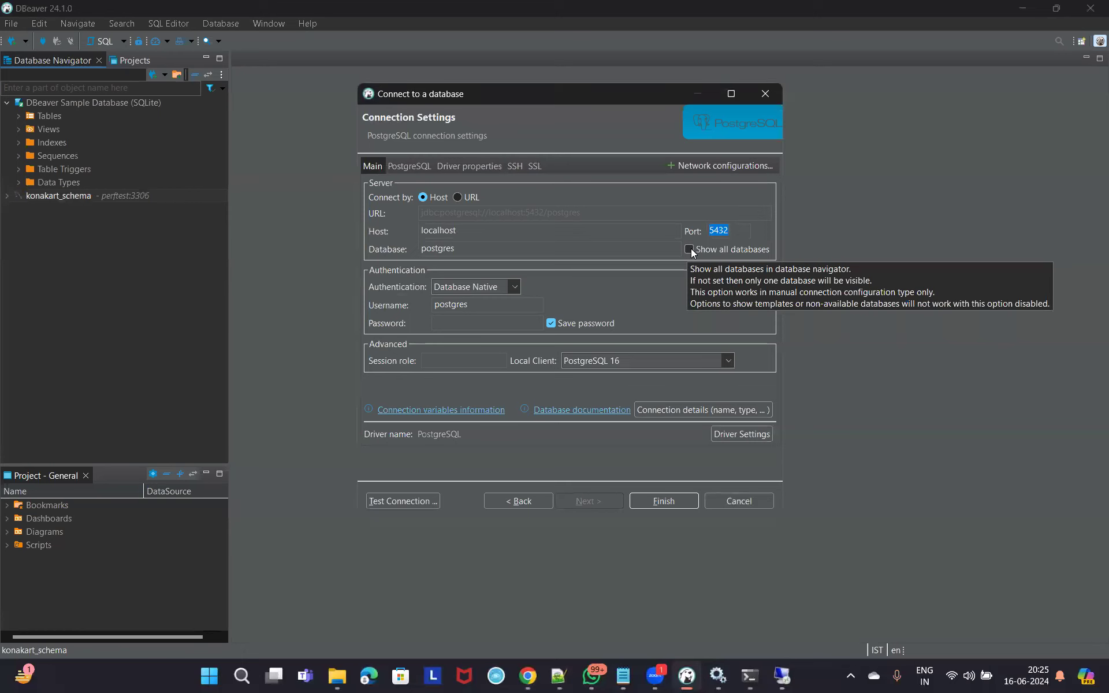
drag(466, 249, 407, 247)
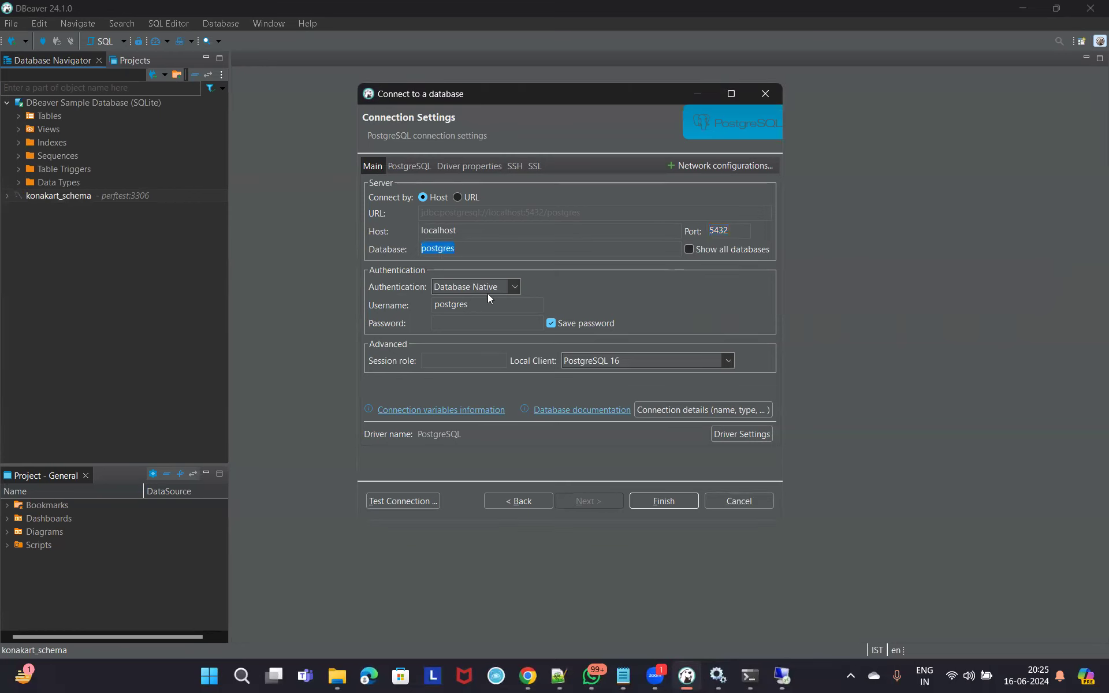
Enter the postgres account password and test the connection.
click(456, 321)
text(admin)
click(406, 501)
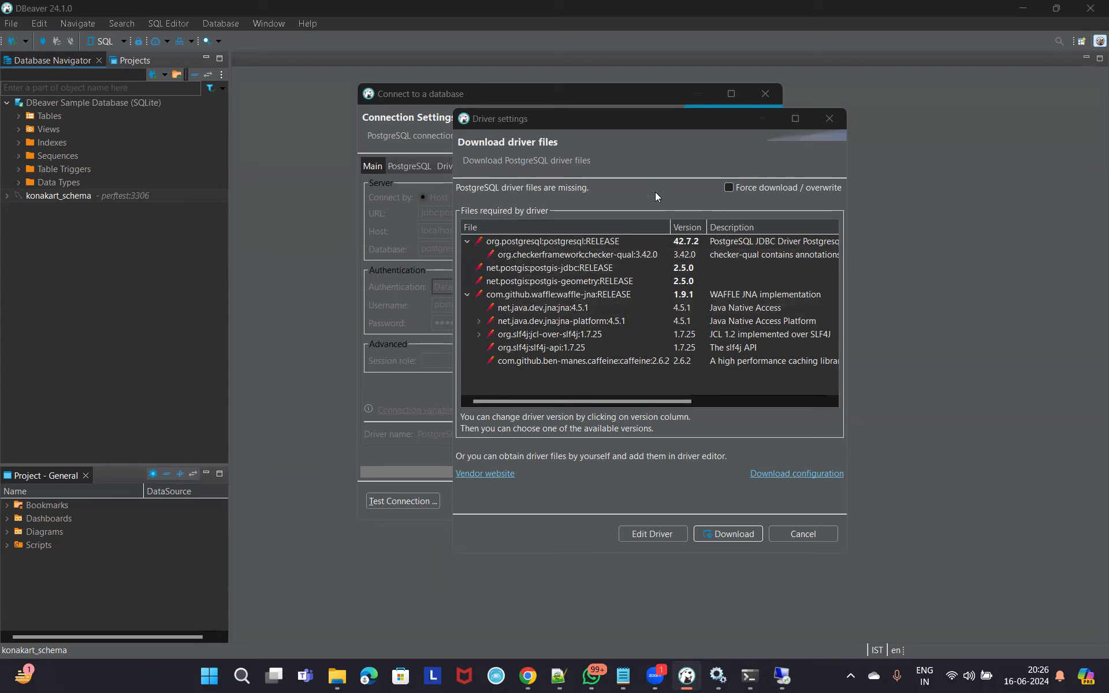
Download the missing PostgreSQL driver files and review the JDBC driver version and connection URL.
click(734, 531)
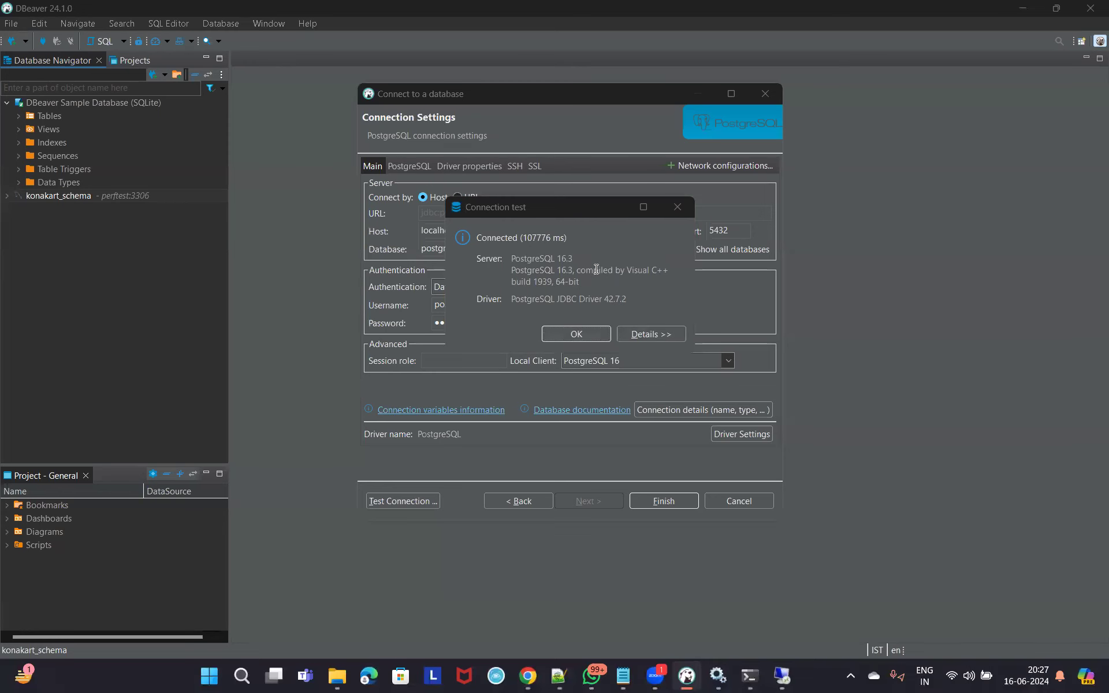
drag(513, 299, 614, 299)
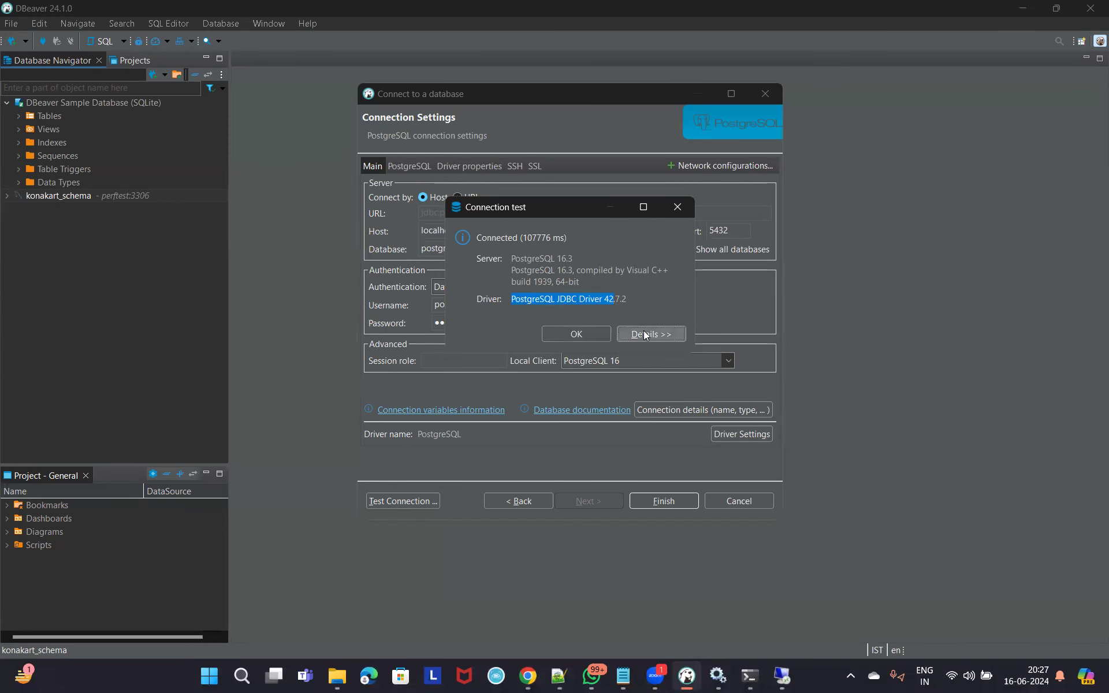
click(645, 335)
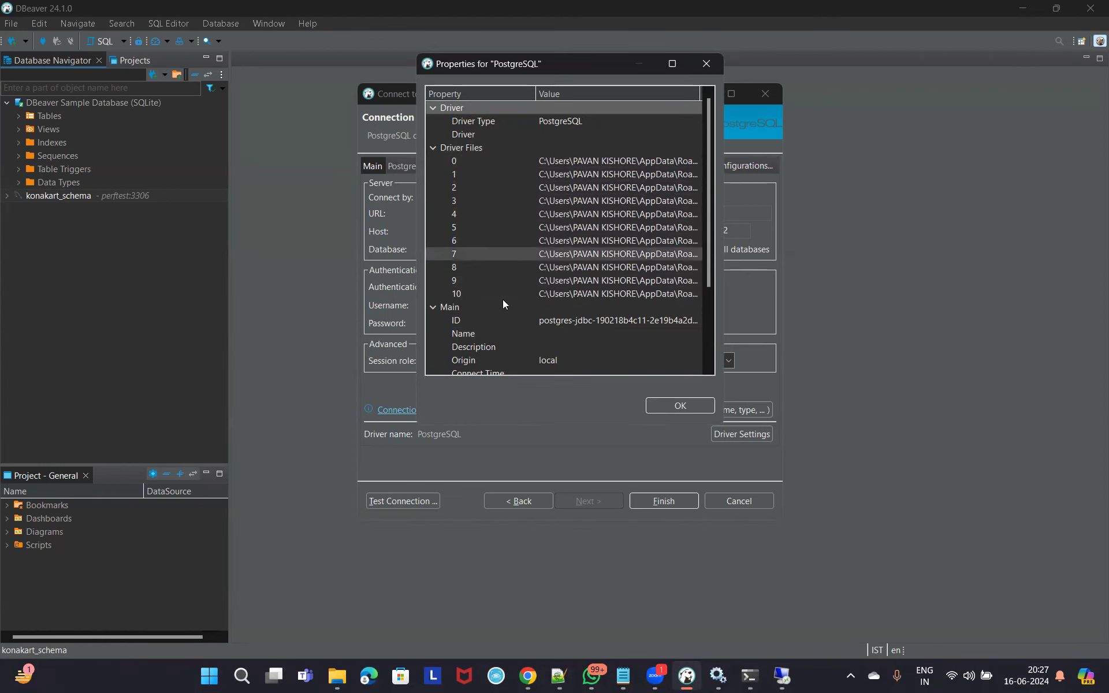
scroll(636, 328, down, 3)
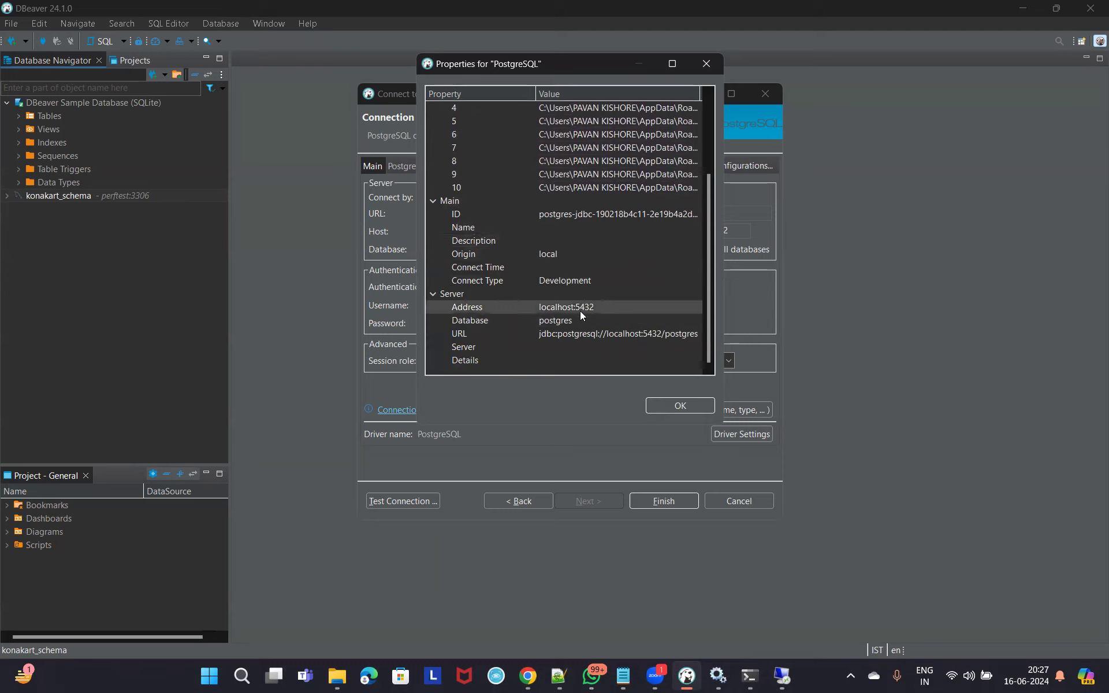
click(538, 335)
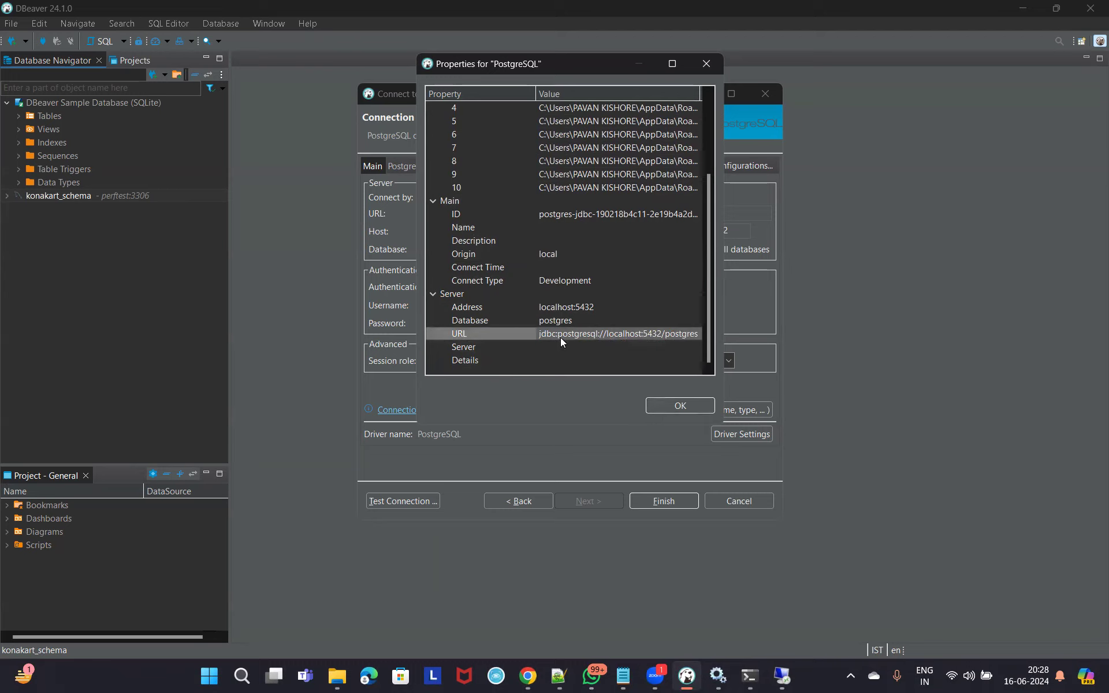
click(679, 405)
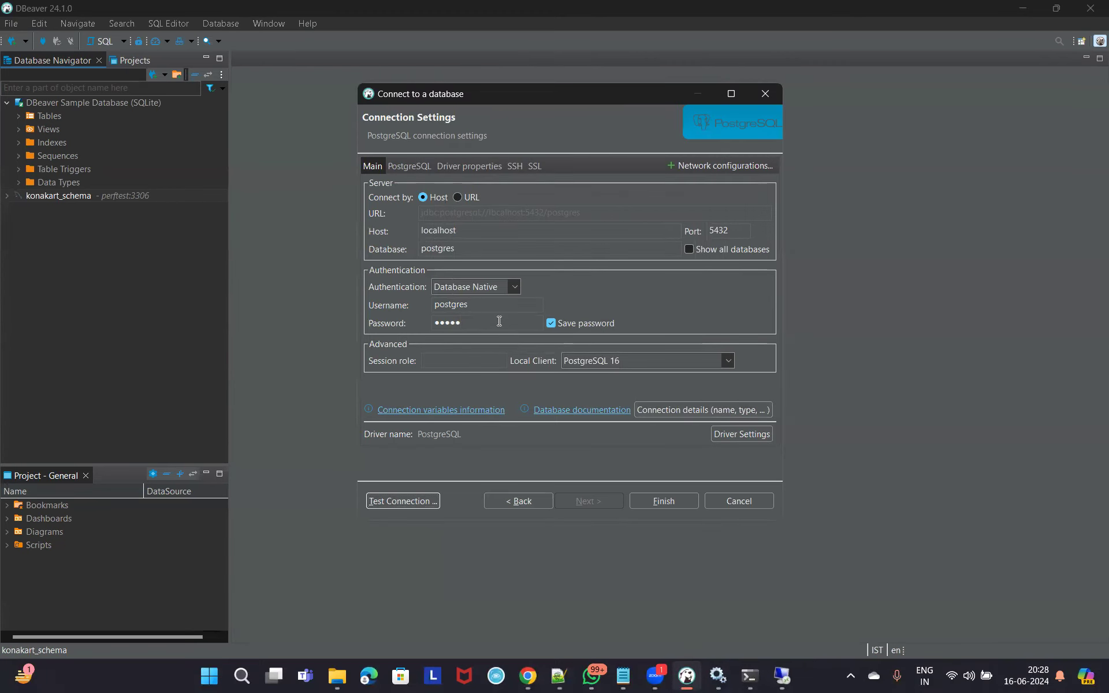
Rerun the connection test successfully against PostgreSQL 16.3 and save the postgres connection.
click(415, 500)
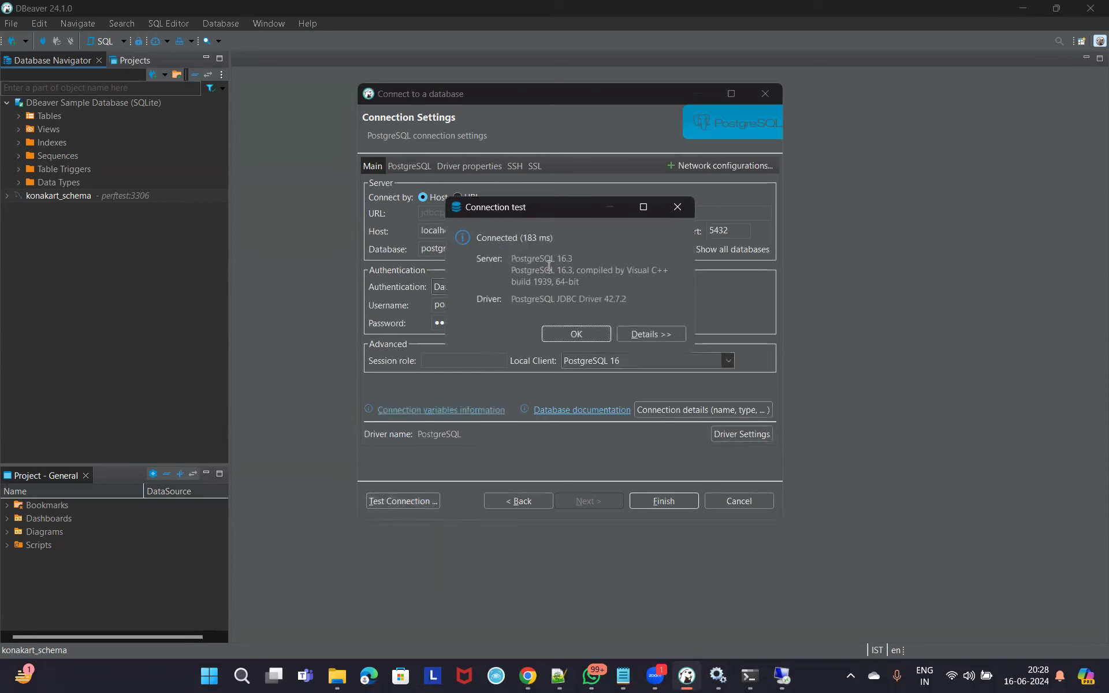
click(587, 333)
click(662, 500)
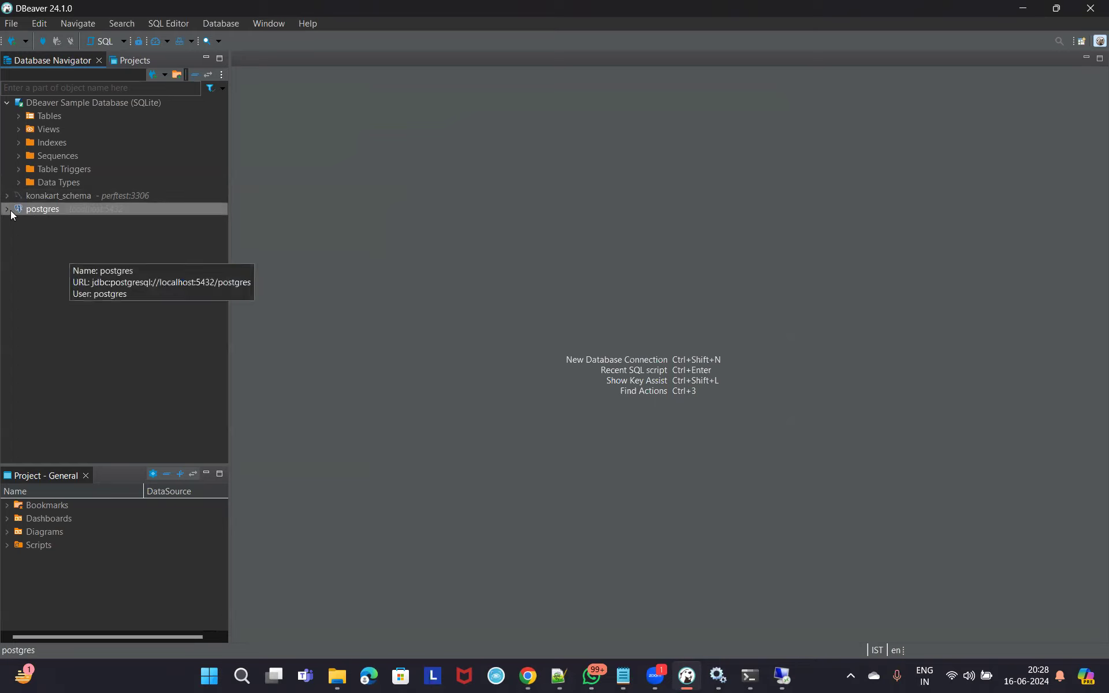
Expand postgres > Databases > postgres > Schemas > public > Tables, finding no tables.
click(8, 209)
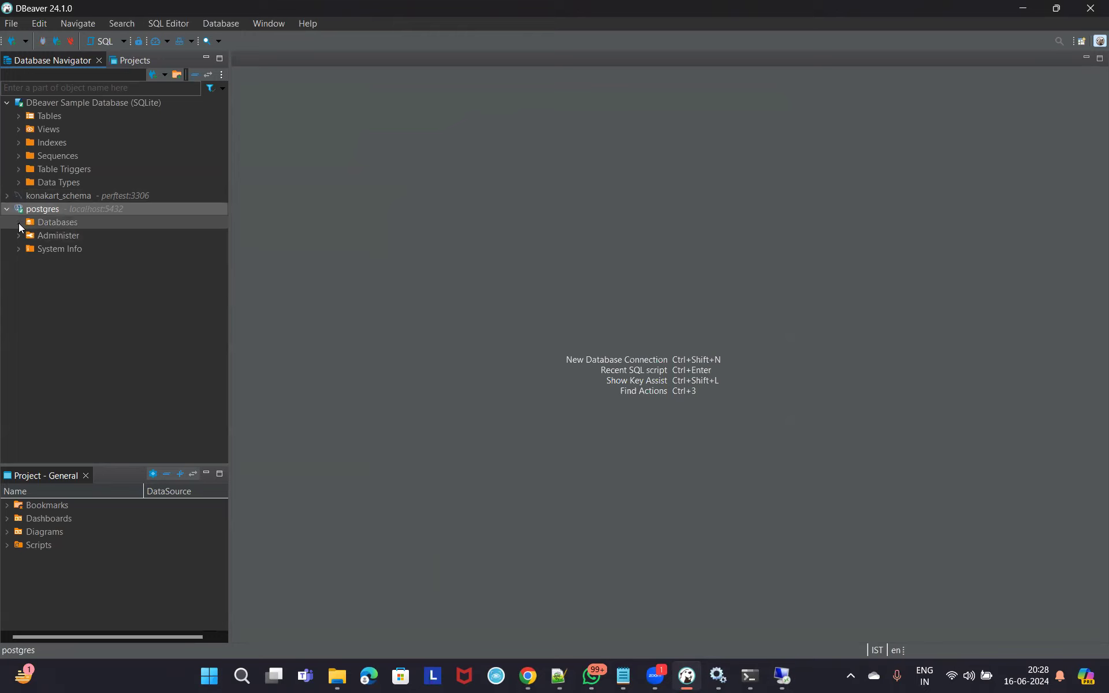
click(30, 235)
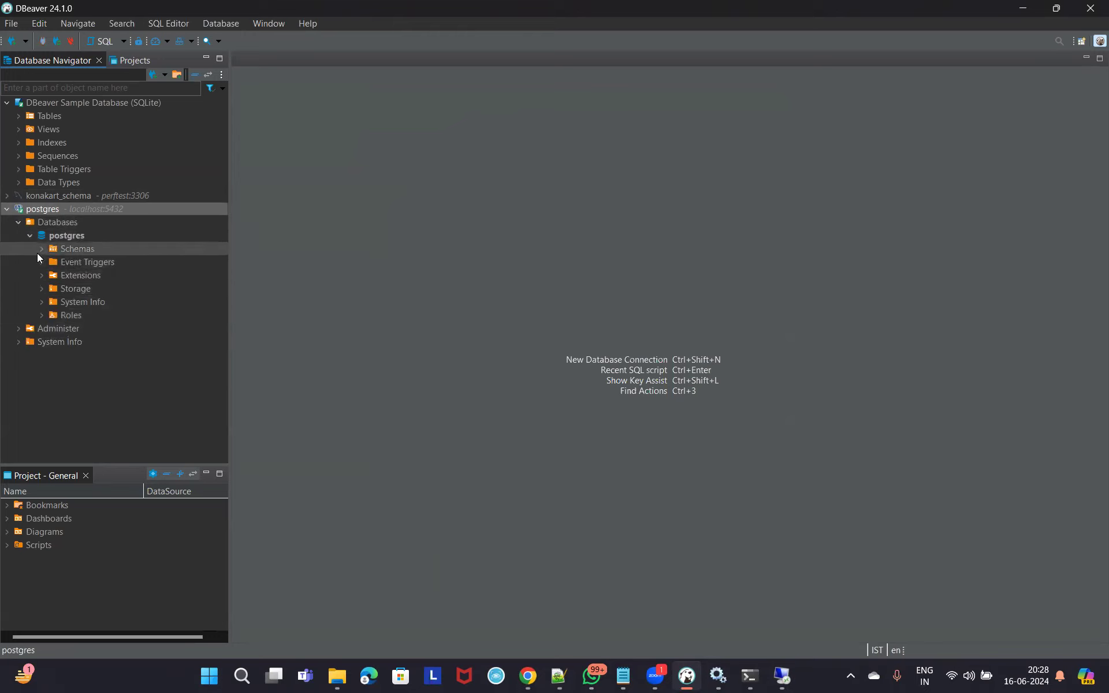
click(42, 248)
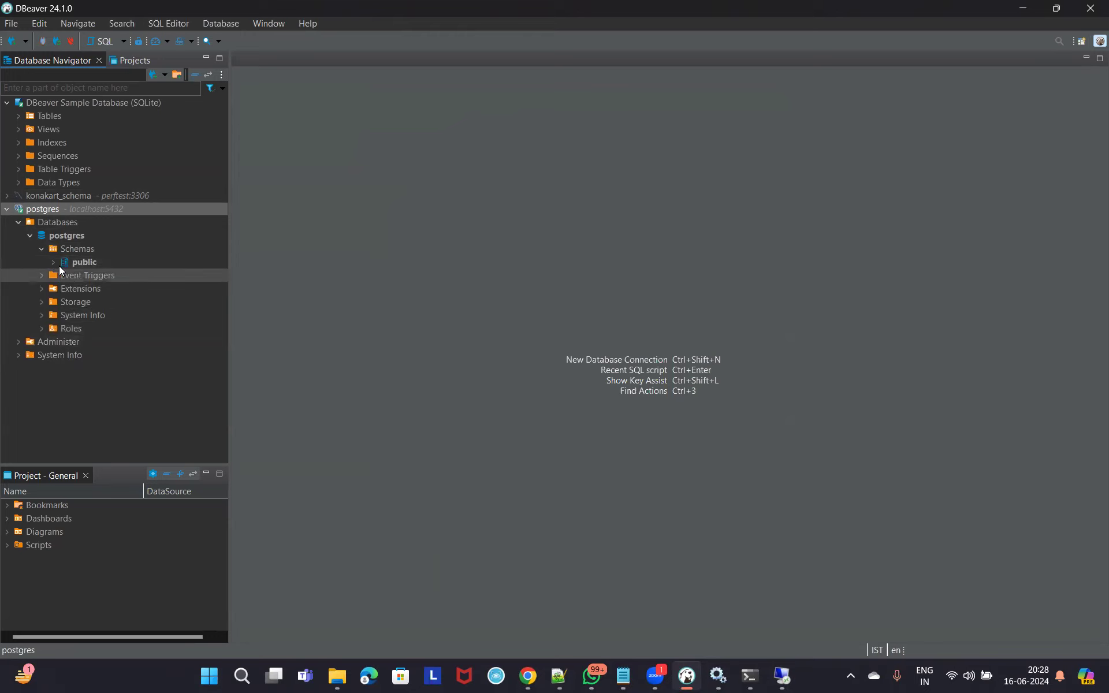
click(82, 262)
click(54, 262)
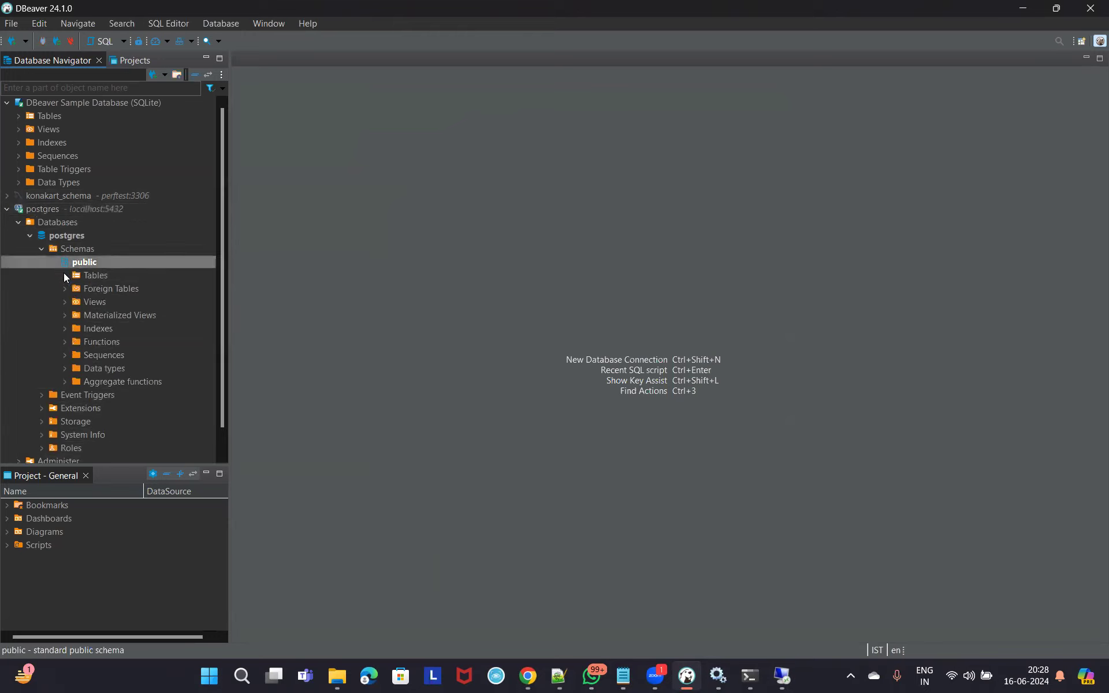
click(66, 278)
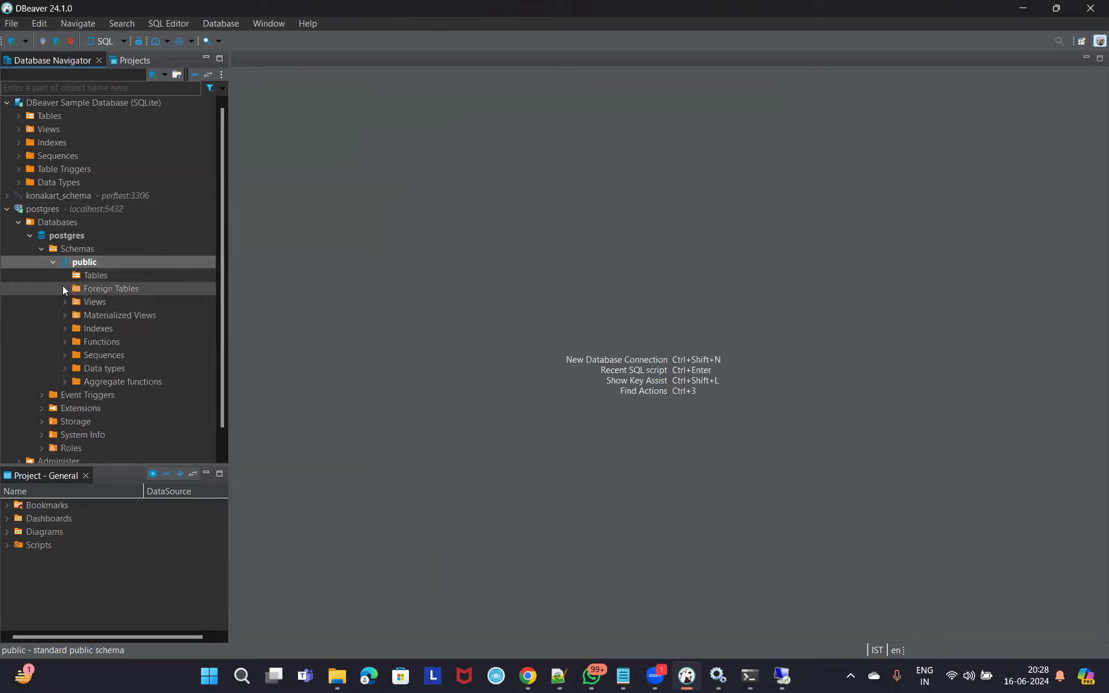
click(89, 276)
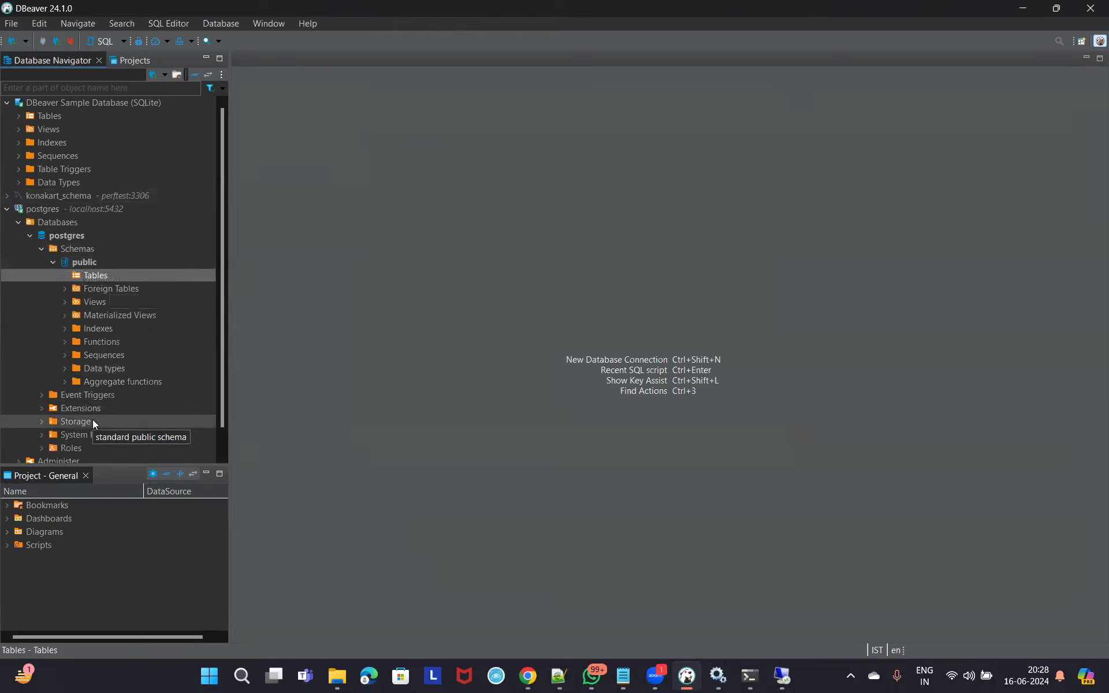
scroll(95, 404, down, 1)
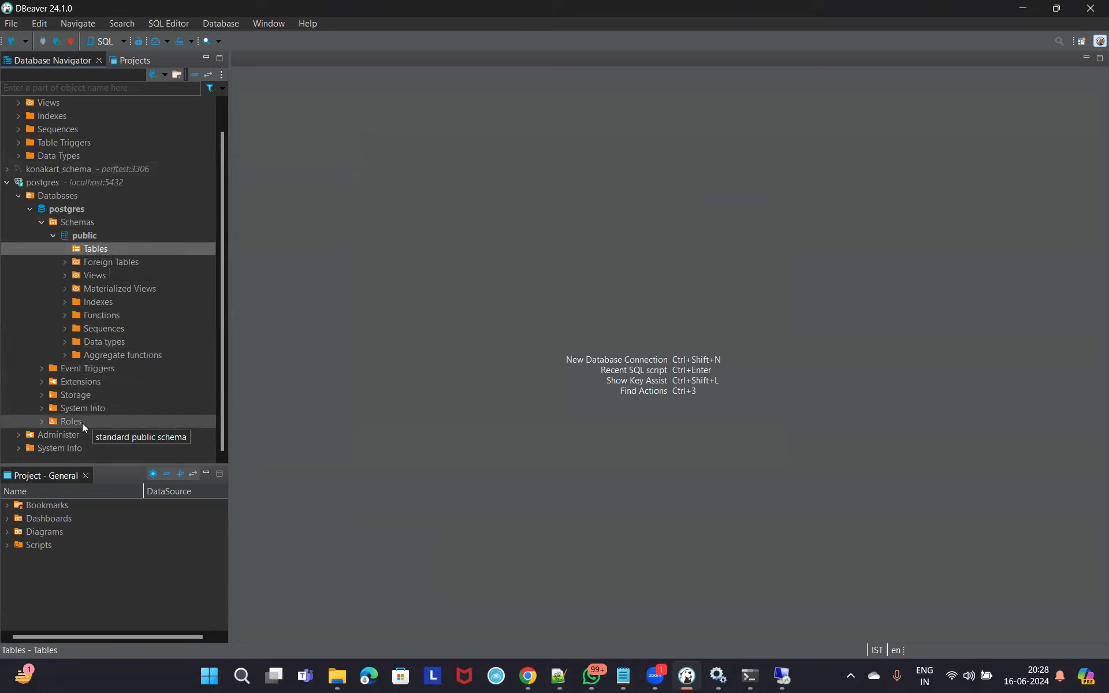
scroll(142, 229, up, 1)
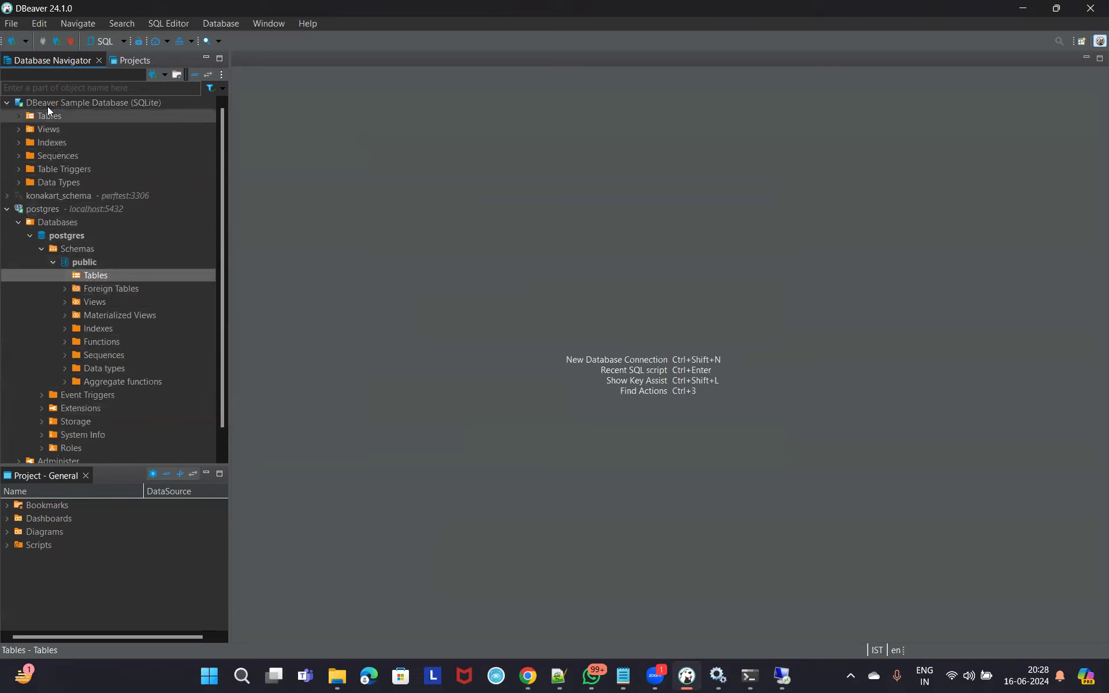
Open the sample database's Album table columns, then restore DBeaver down and bring up Notepad++.
click(19, 115)
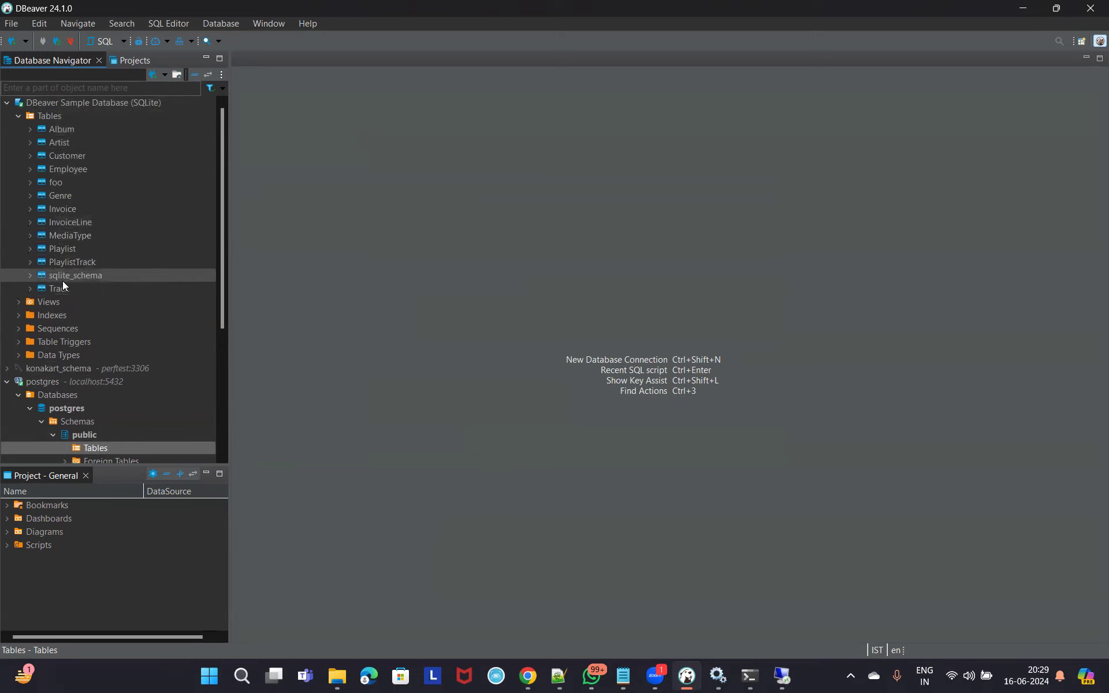
click(30, 128)
click(71, 142)
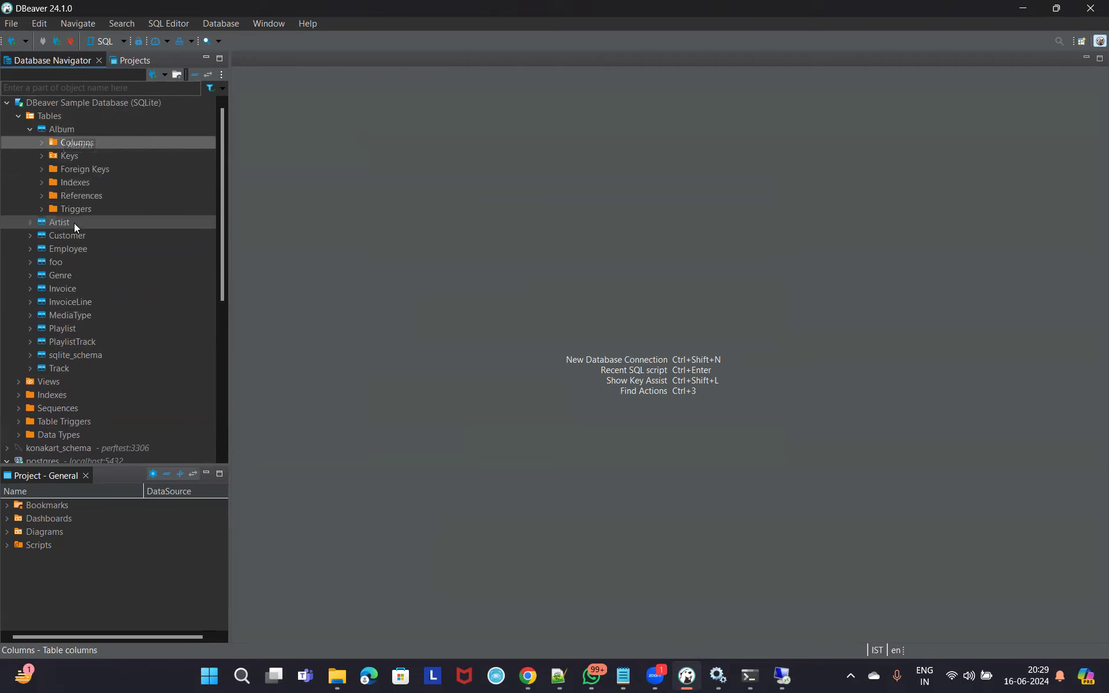
double_click(73, 142)
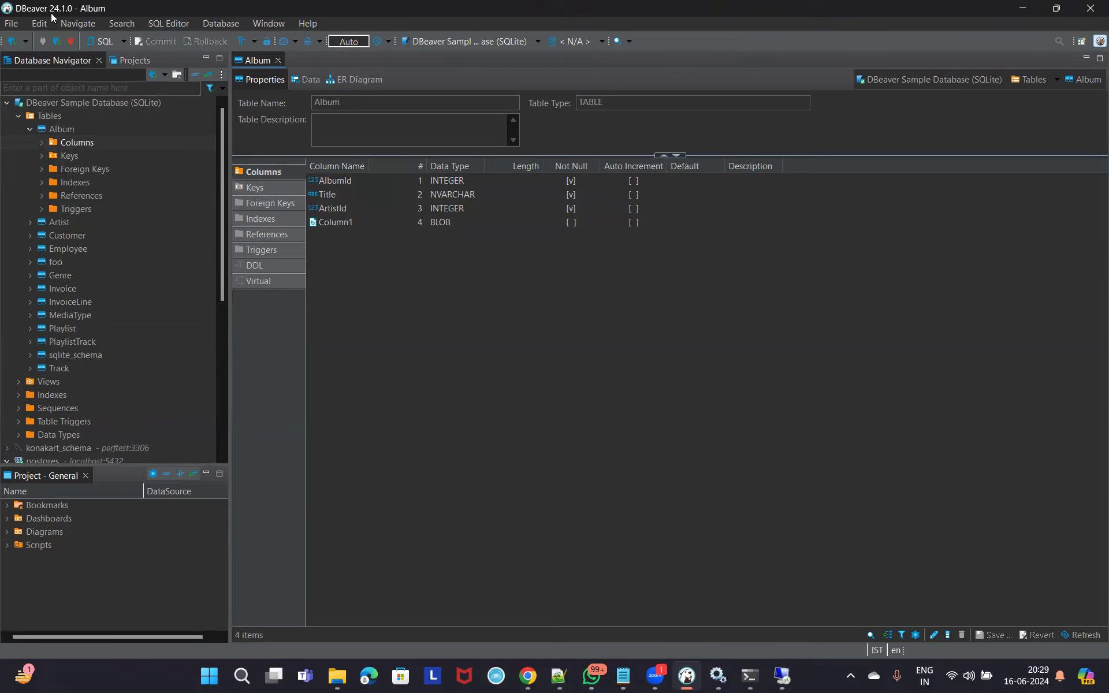
click(1055, 8)
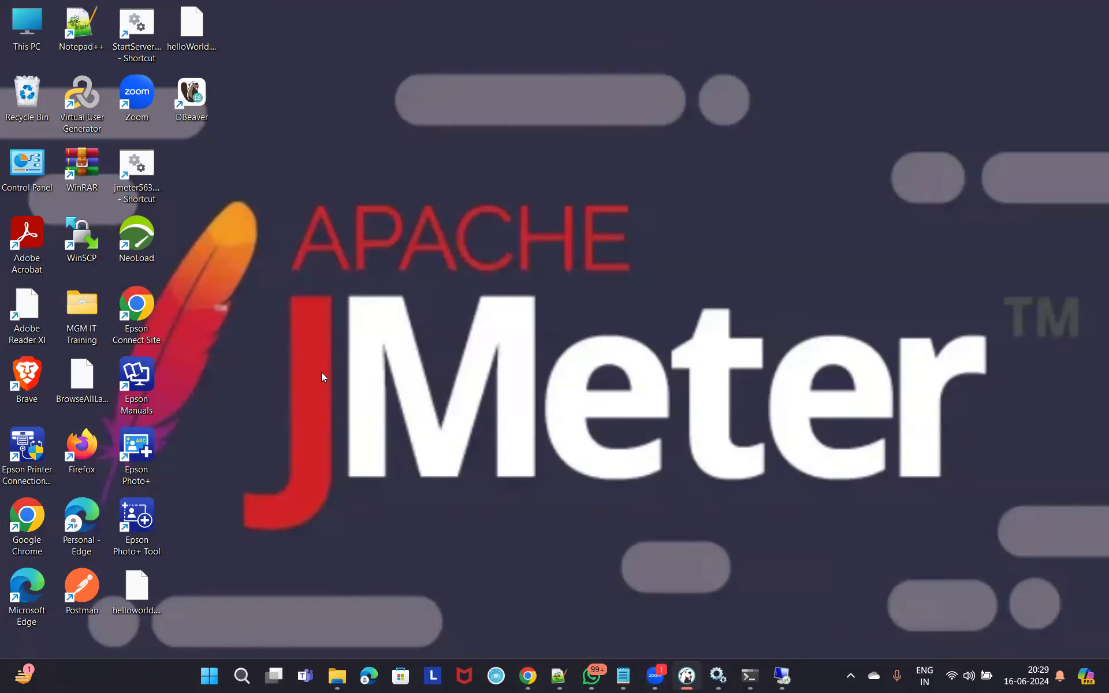
click(559, 675)
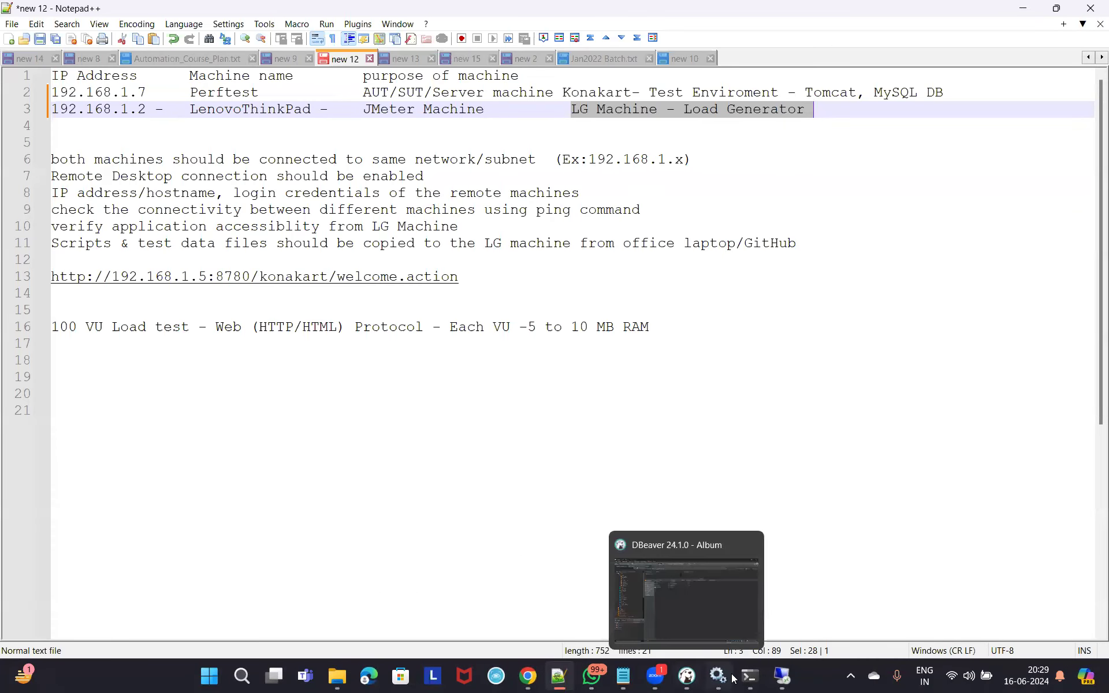
Minimize the Notepad++ window holding the 'new 12' test-machine notes.
mouse_move(722, 667)
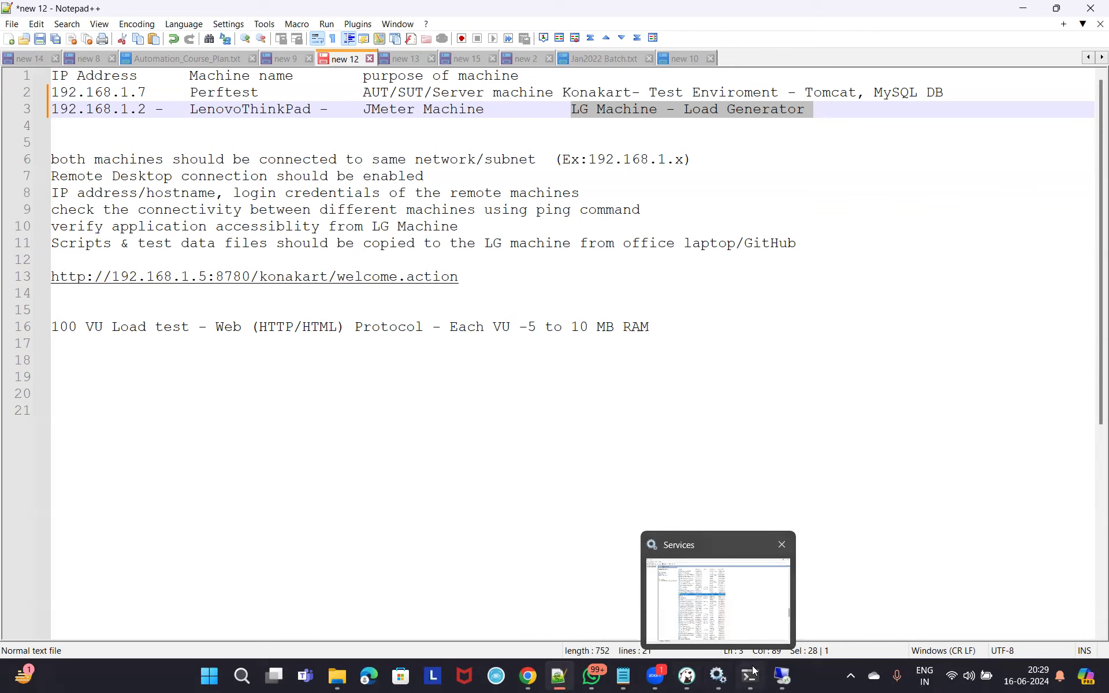
mouse_move(795, 673)
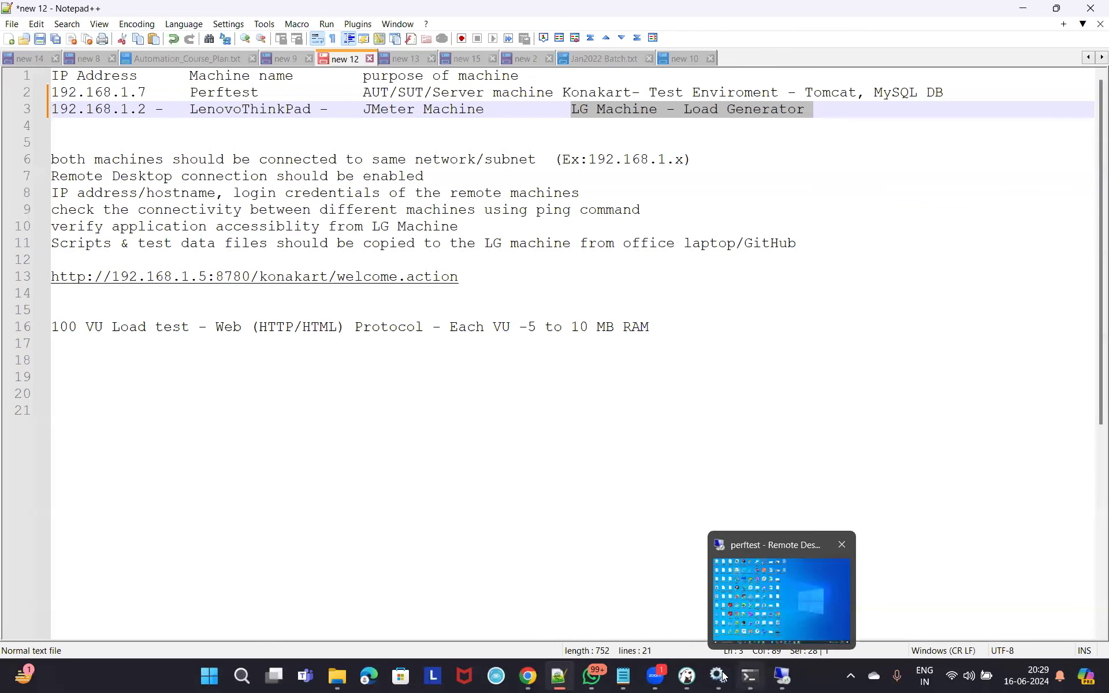
mouse_move(688, 676)
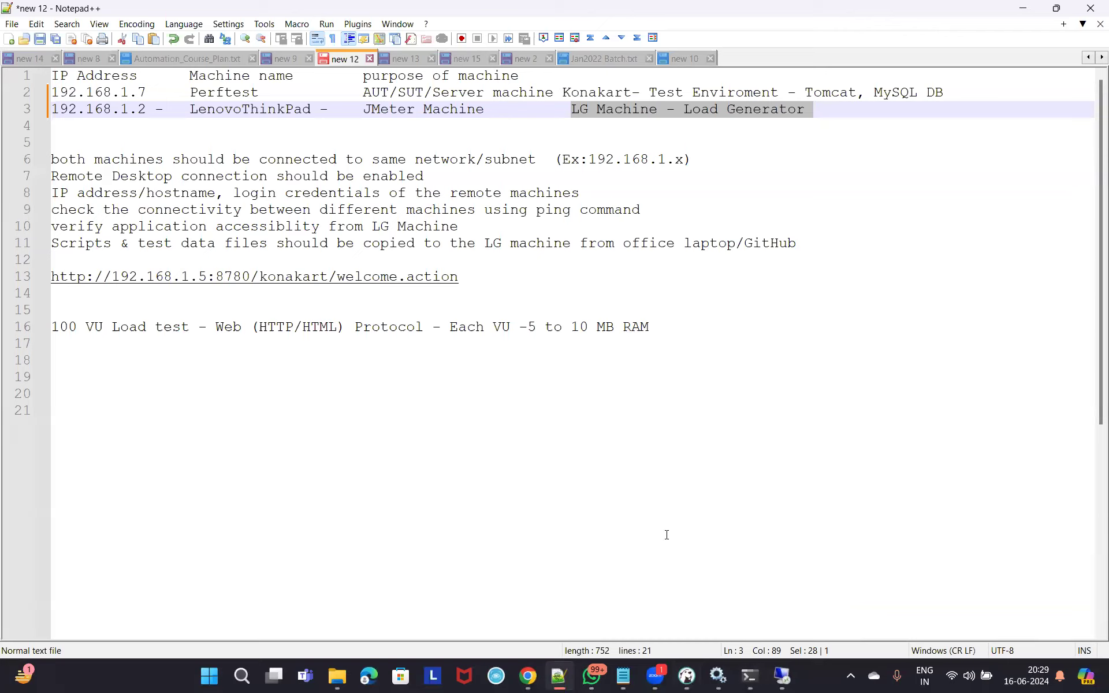
click(1024, 7)
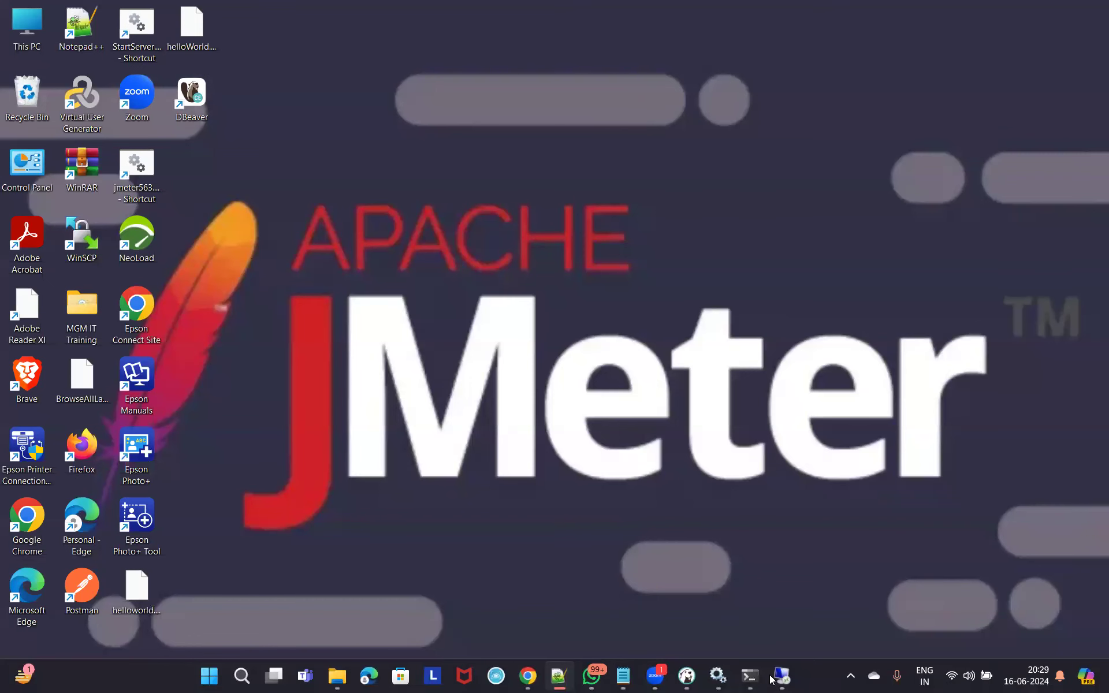
Stop the postgresql-x64-16 service in Services, then minimize the Services window.
click(718, 675)
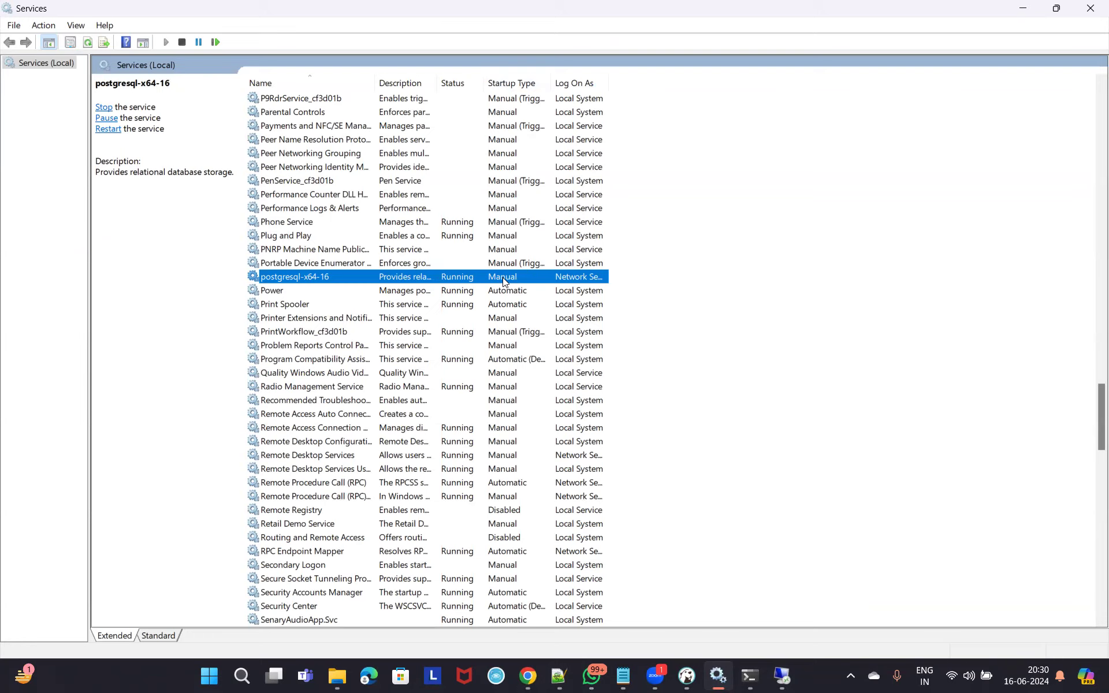
click(104, 107)
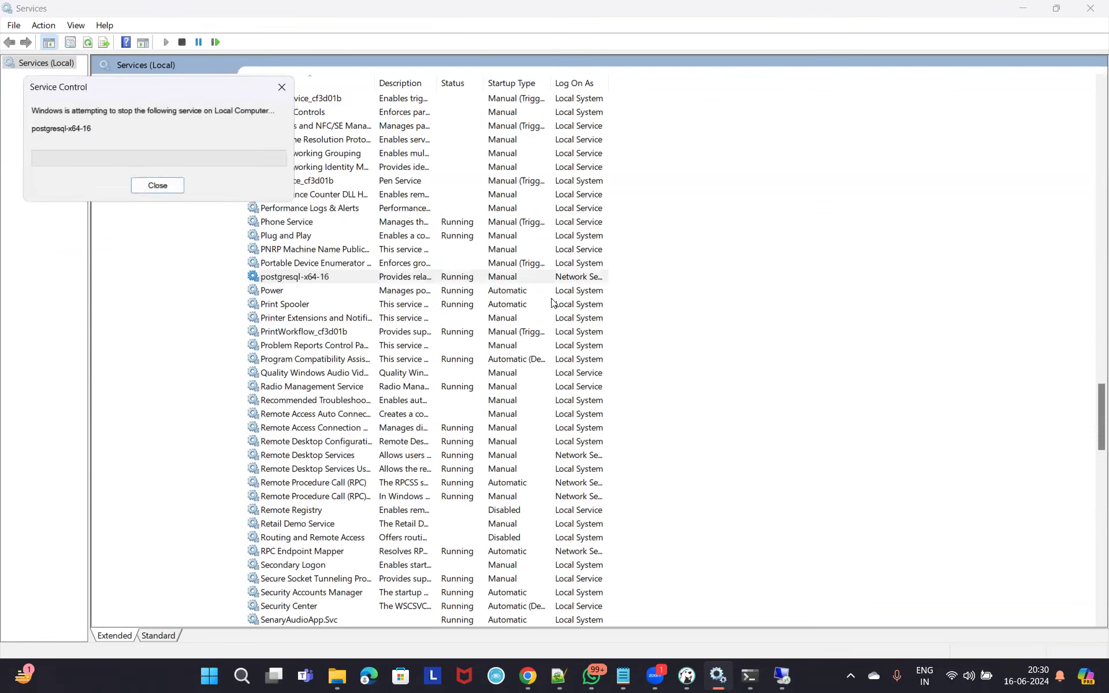
click(510, 291)
click(507, 277)
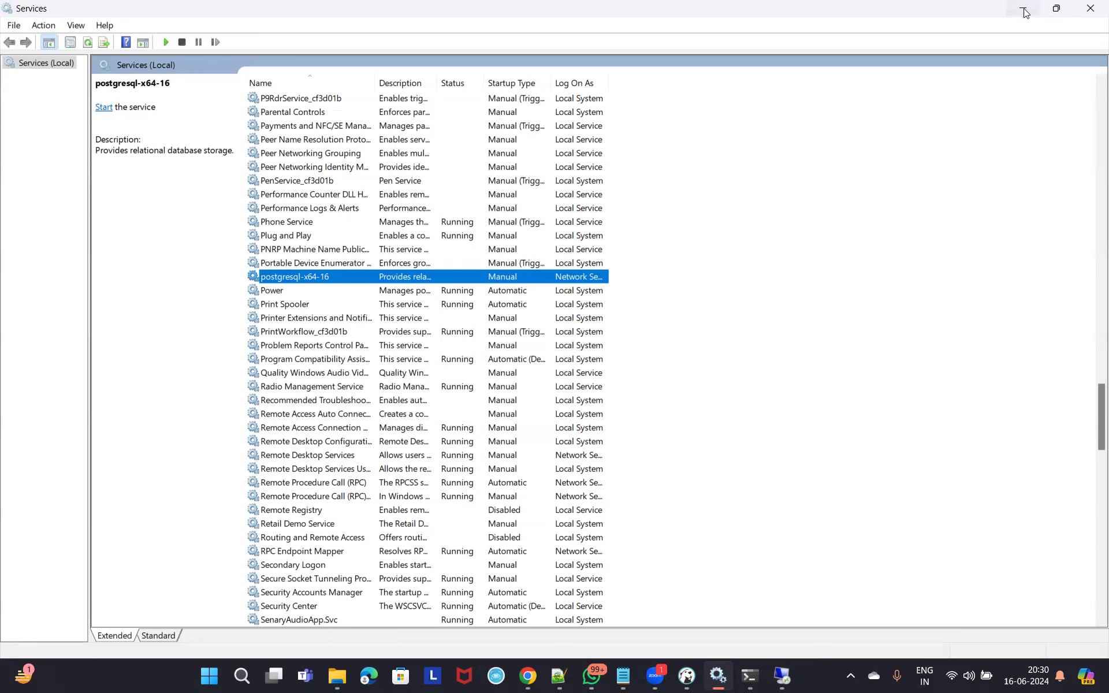
key(super+Down)
key(super+Down)
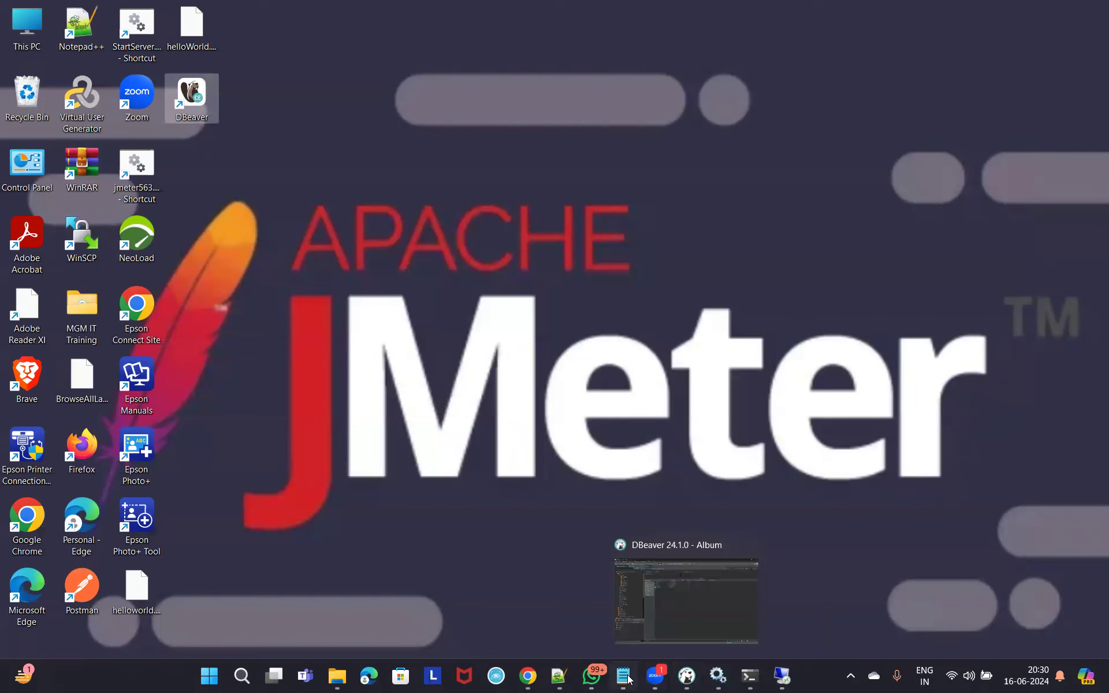
View dbeaver.io's Community 24.1 download page in Chrome, then switch back to DBeaver.
click(533, 680)
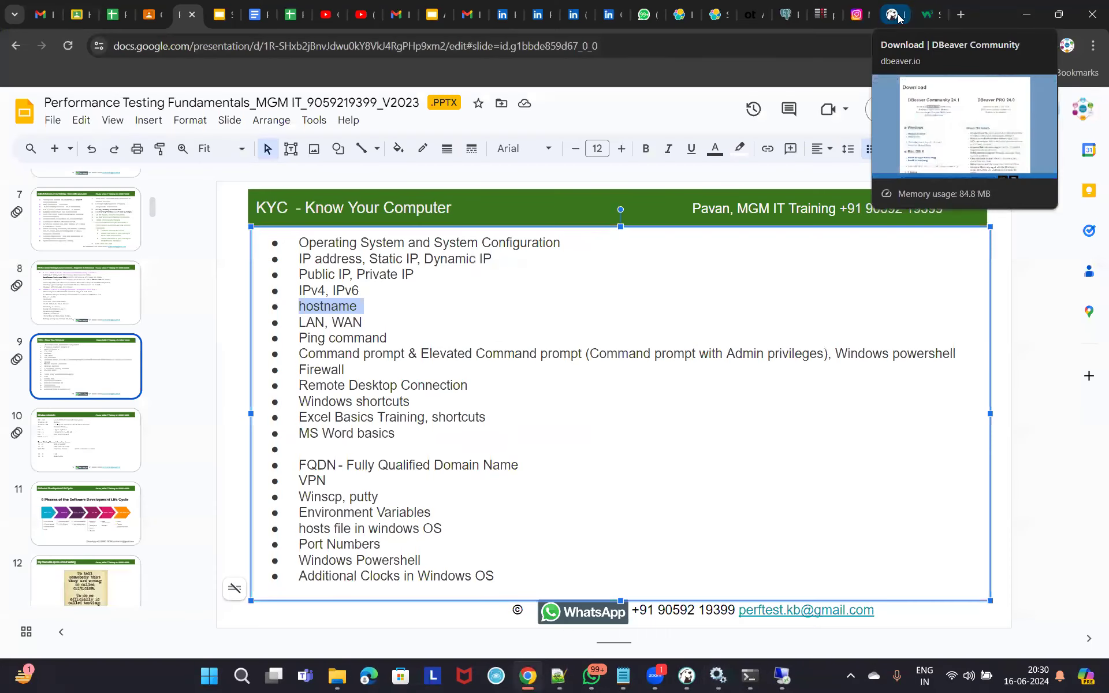
click(896, 16)
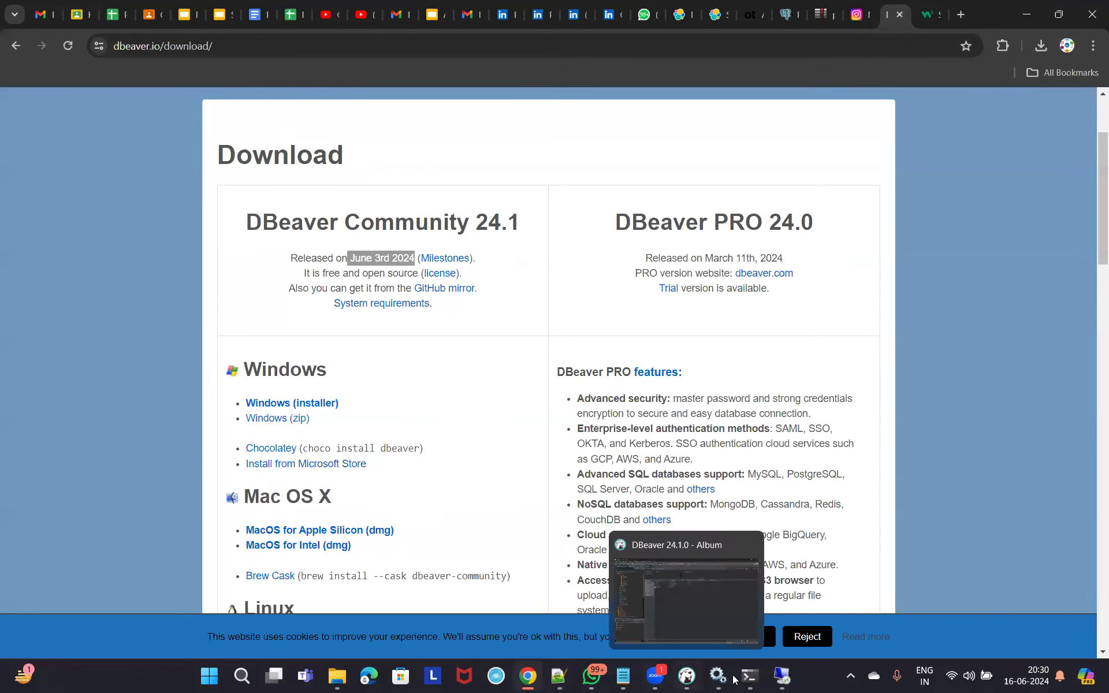
click(690, 679)
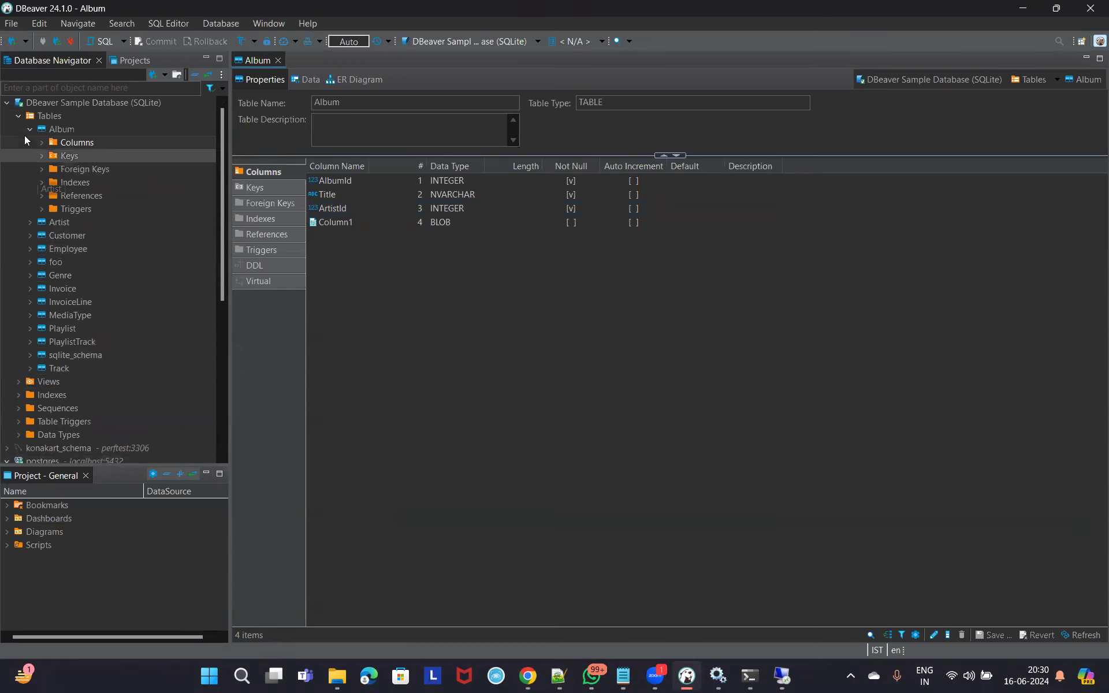
Collapse the sample tables and open the postgres connection's settings for editing.
click(19, 116)
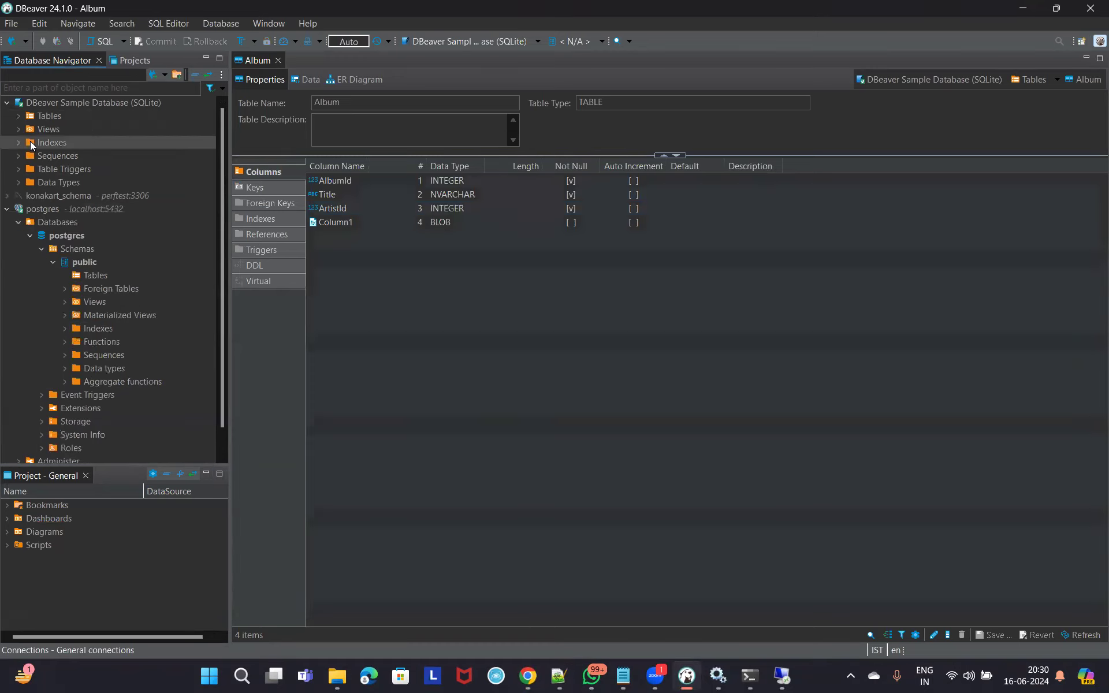
click(64, 209)
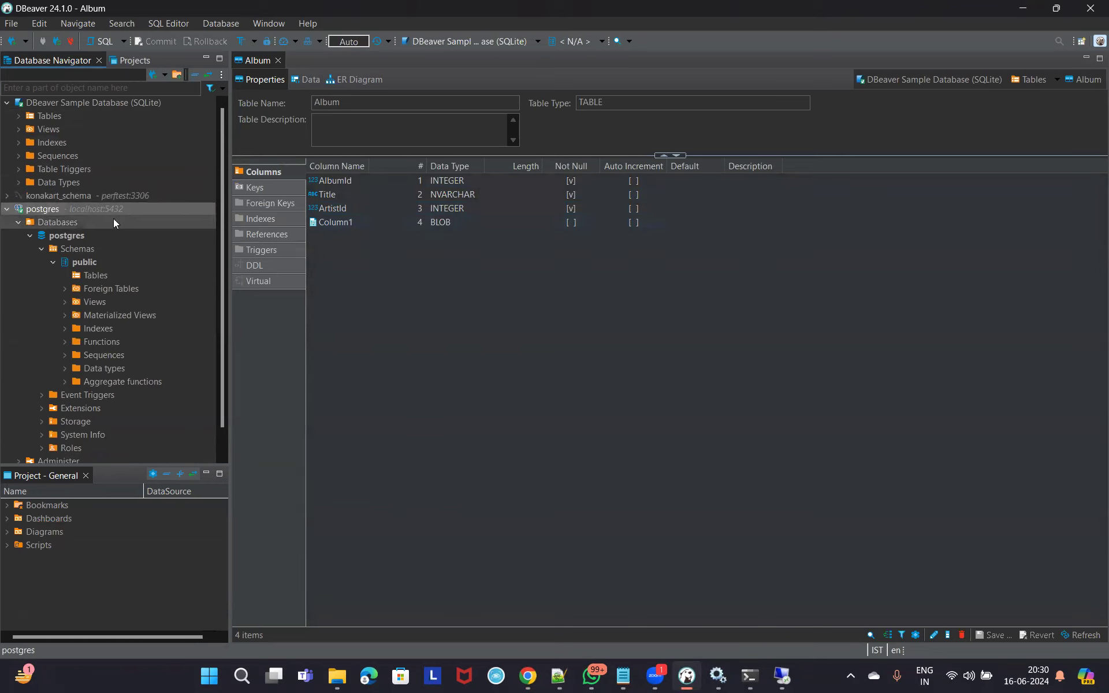
right_click(43, 210)
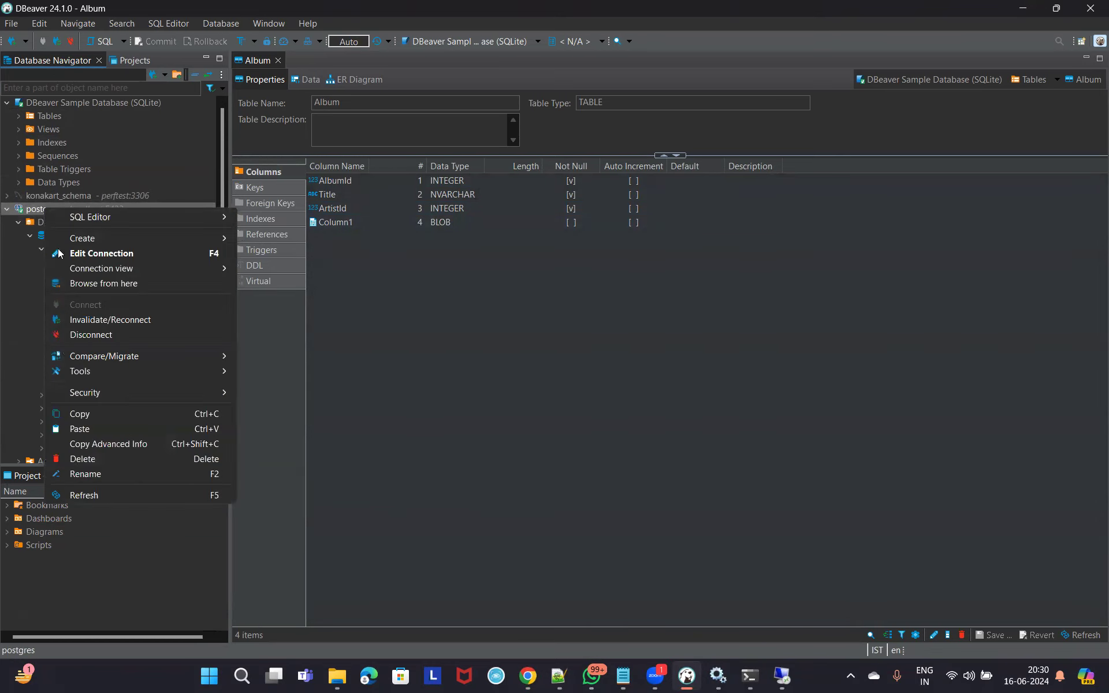
click(92, 255)
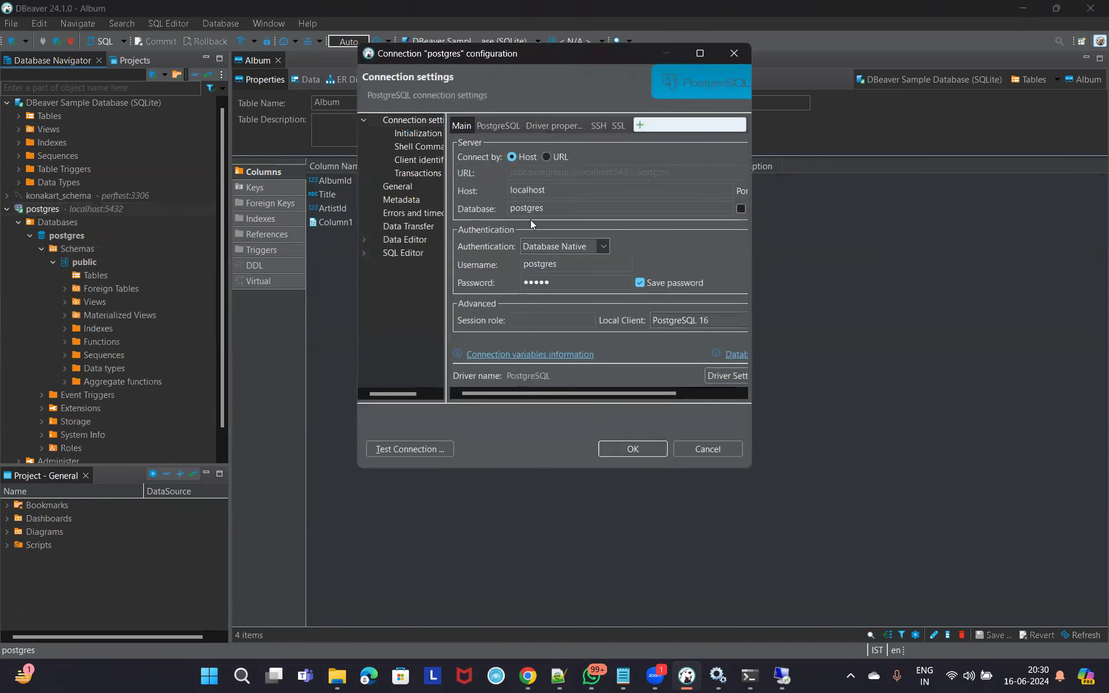
key(Tab)
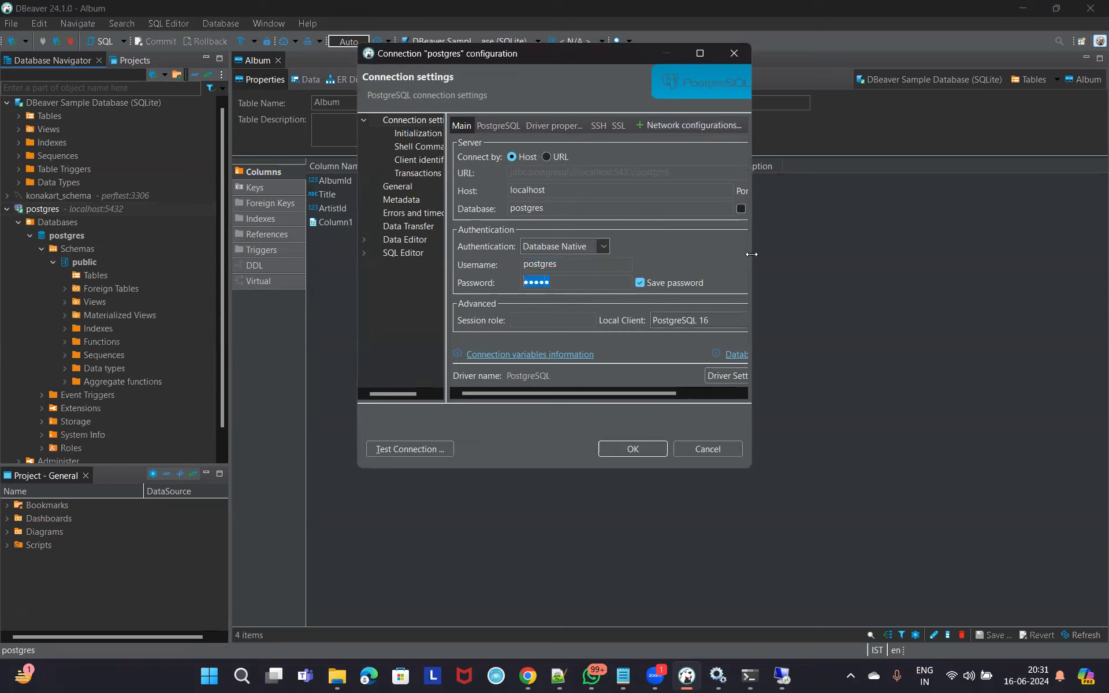
Widen the configuration, review its driver properties, and cancel without changes.
drag(751, 254, 859, 254)
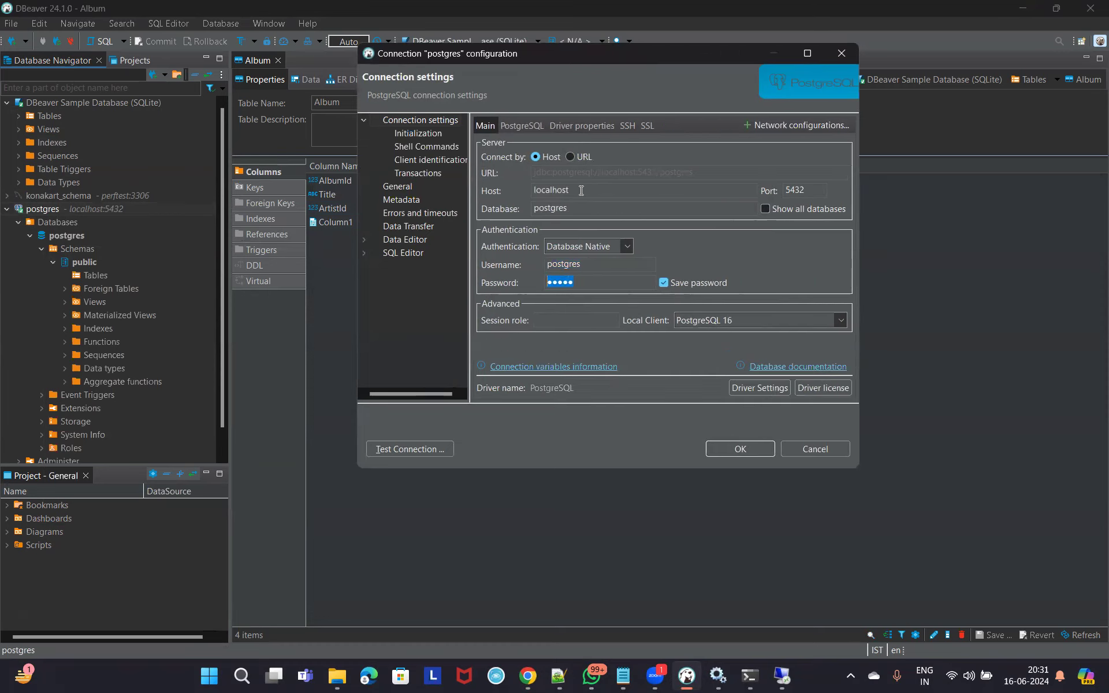
click(574, 128)
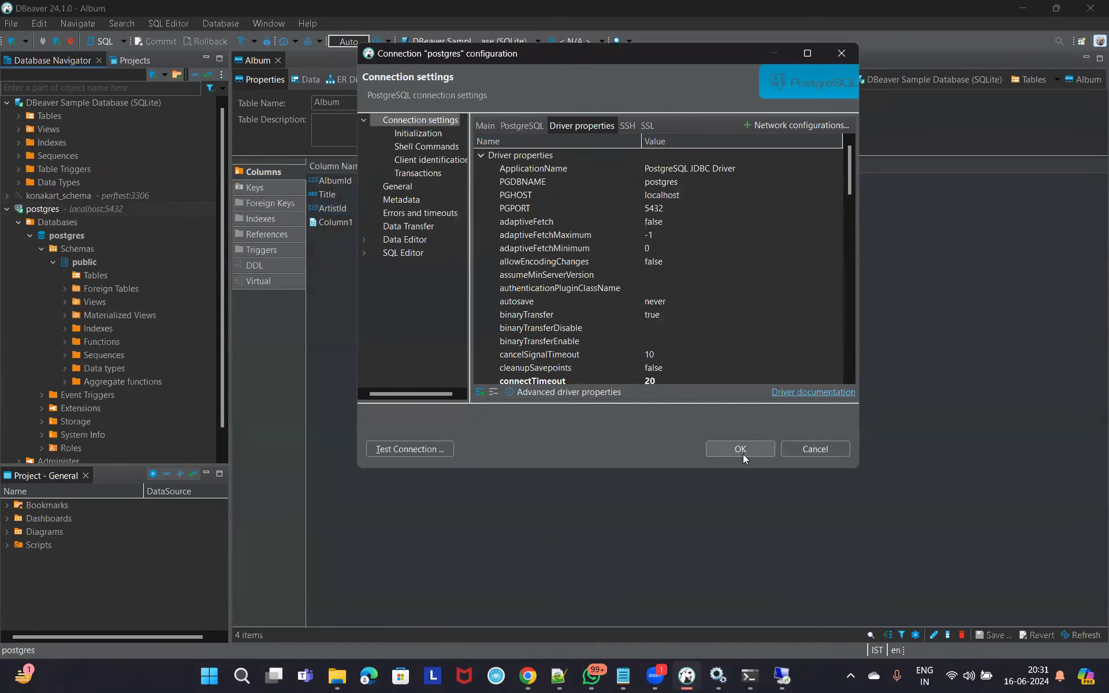
click(814, 449)
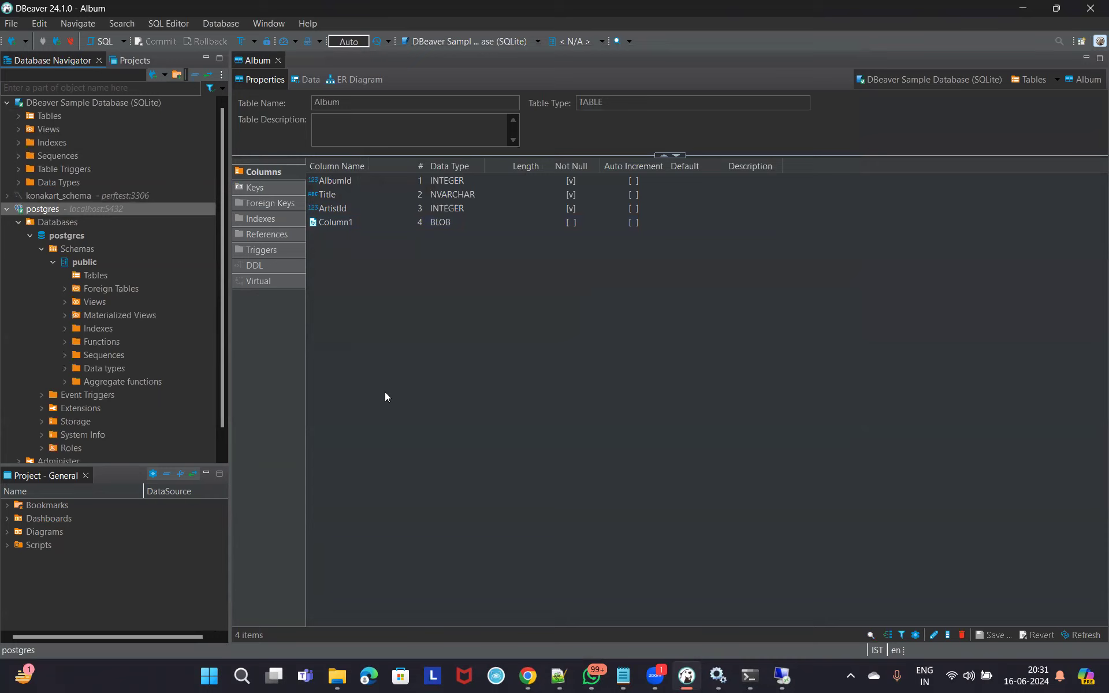
Open the taskbar clock's notification and calendar panel for 16 June 2024.
click(1031, 679)
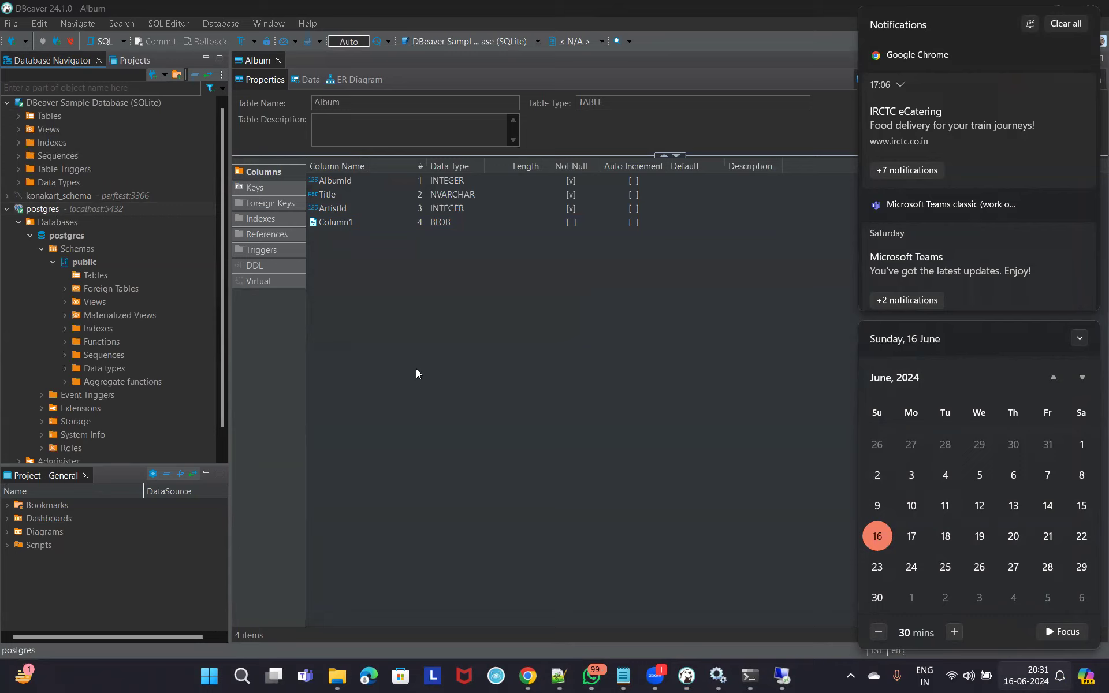
mouse_move(588, 669)
Bring Chrome forward and switch to the w3schools SQL tutorial tab.
mouse_move(529, 674)
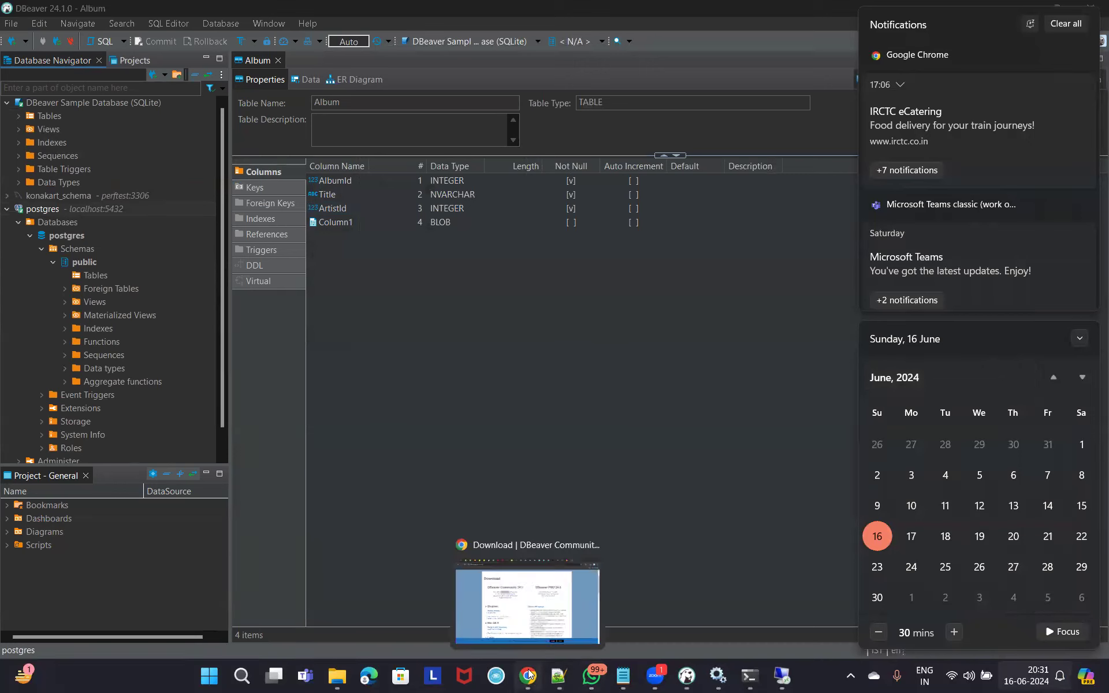
click(867, 33)
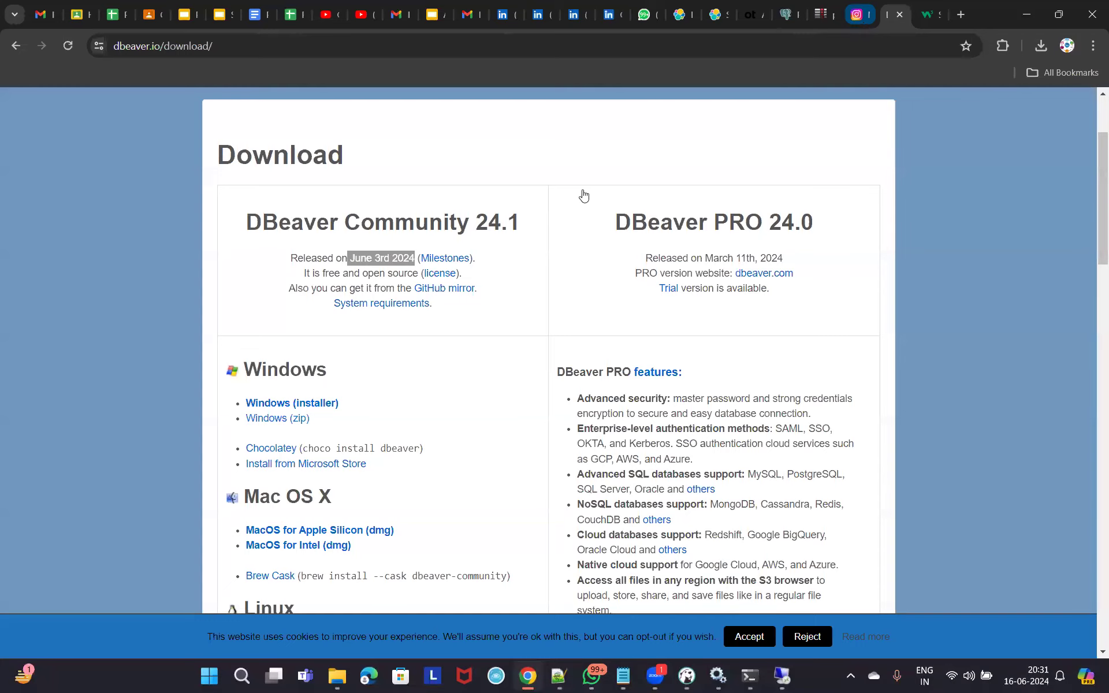
key(ctrl+Tab)
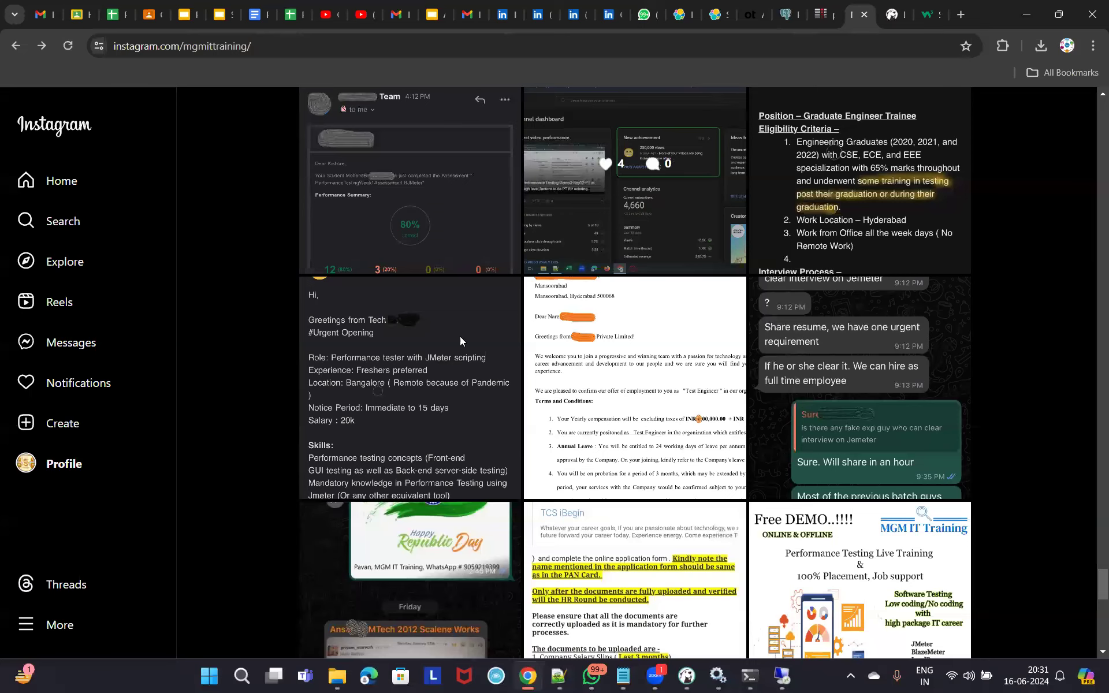
key(ctrl+Tab)
key(ctrl+Tab)
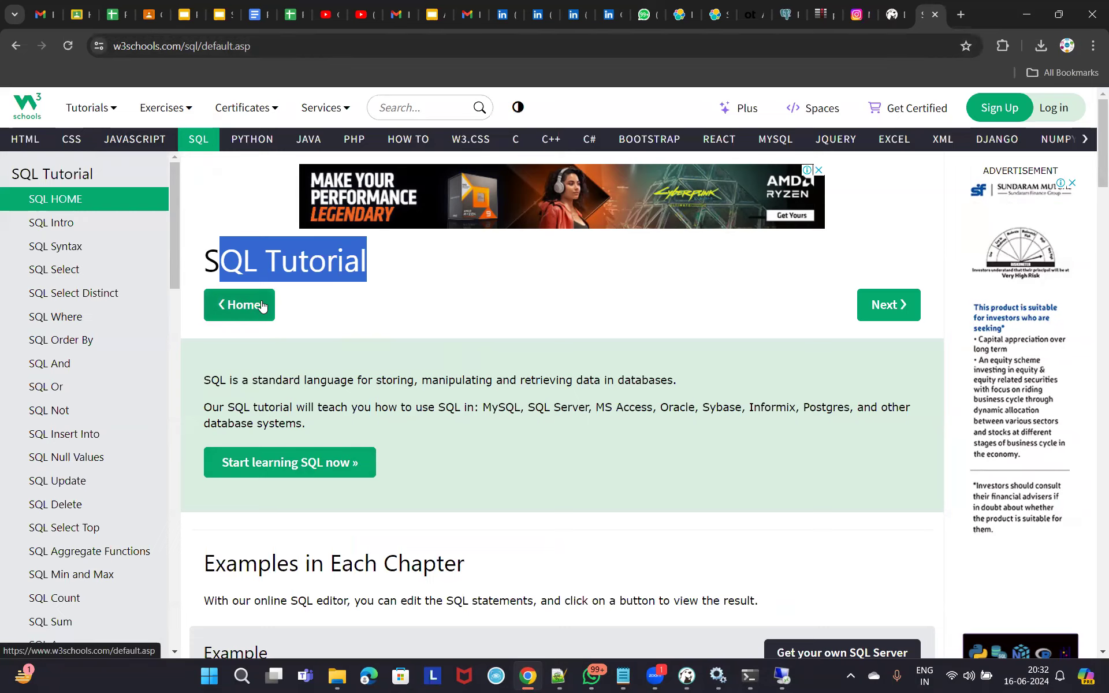
Start the SQL Intro lesson and scroll down to the RDBMS section's Customers example.
click(295, 473)
scroll(430, 383, down, 3)
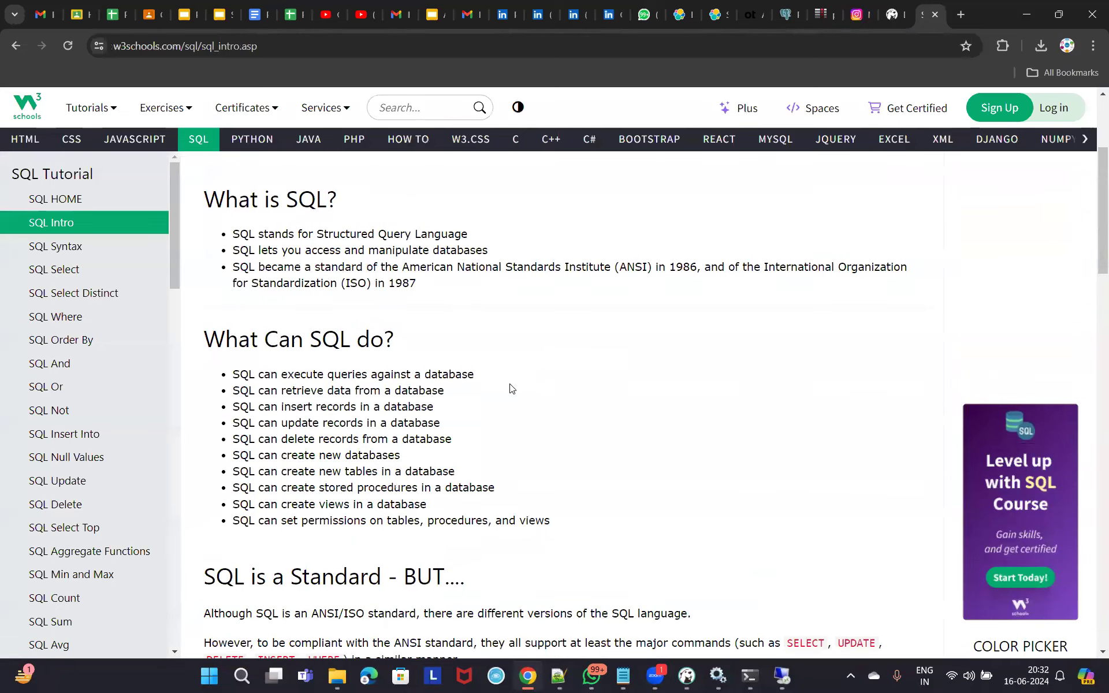
scroll(509, 388, down, 10)
scroll(497, 426, down, 3)
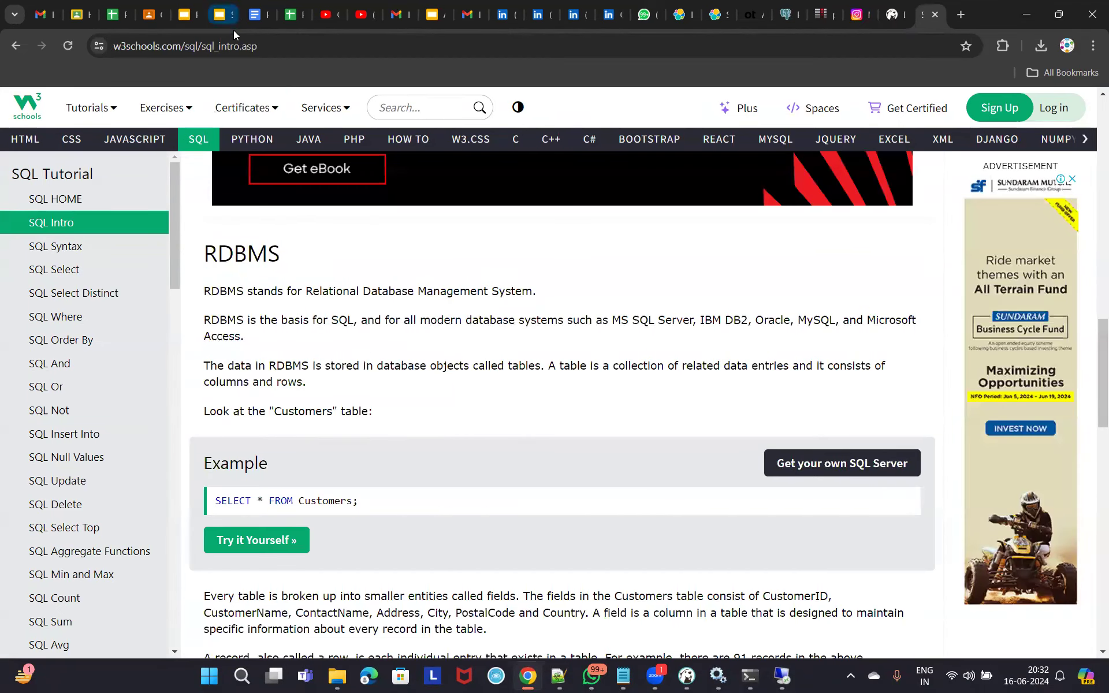
Open the Customers example in Try-SQL and run SELECT * FROM Customers.
click(289, 540)
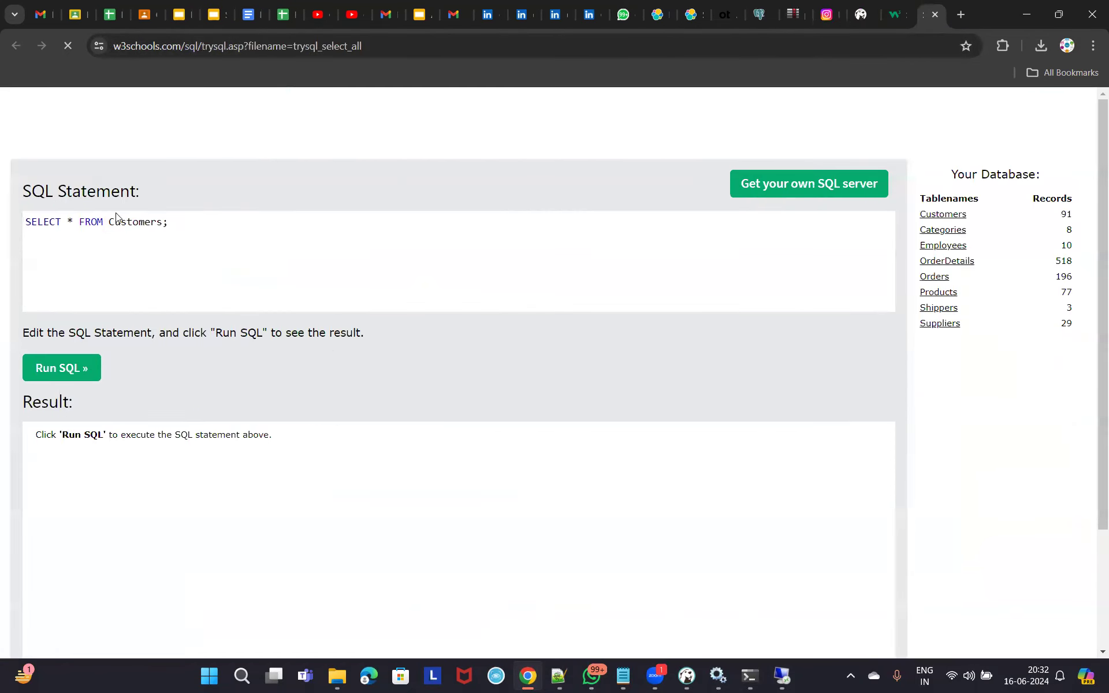
drag(188, 223, 25, 223)
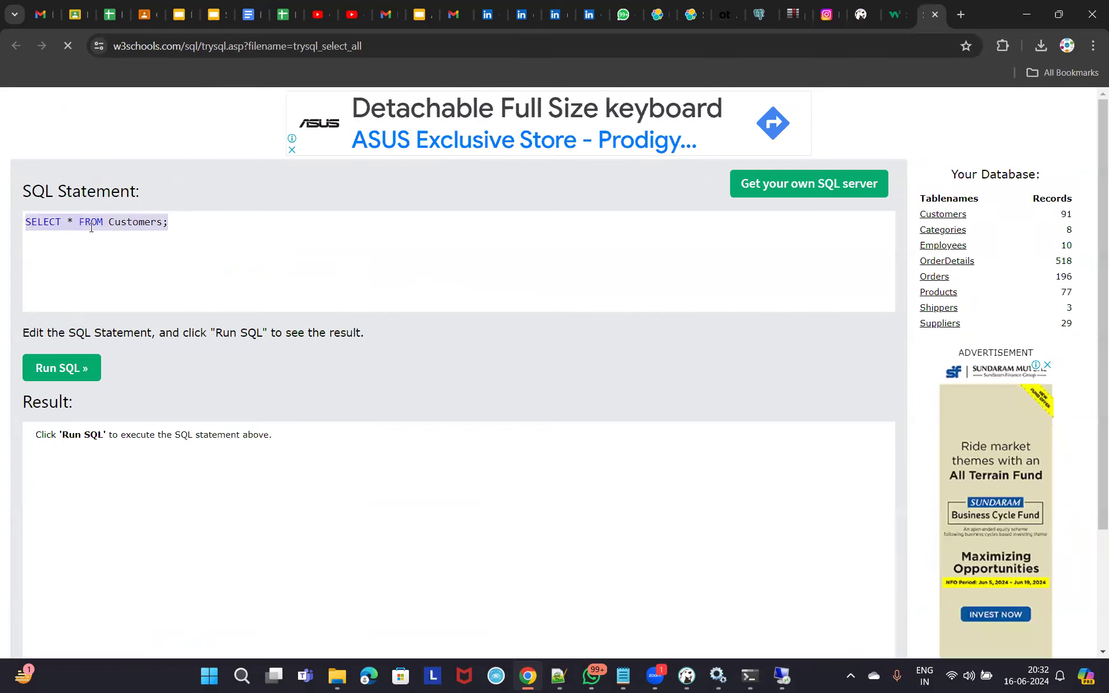
click(65, 367)
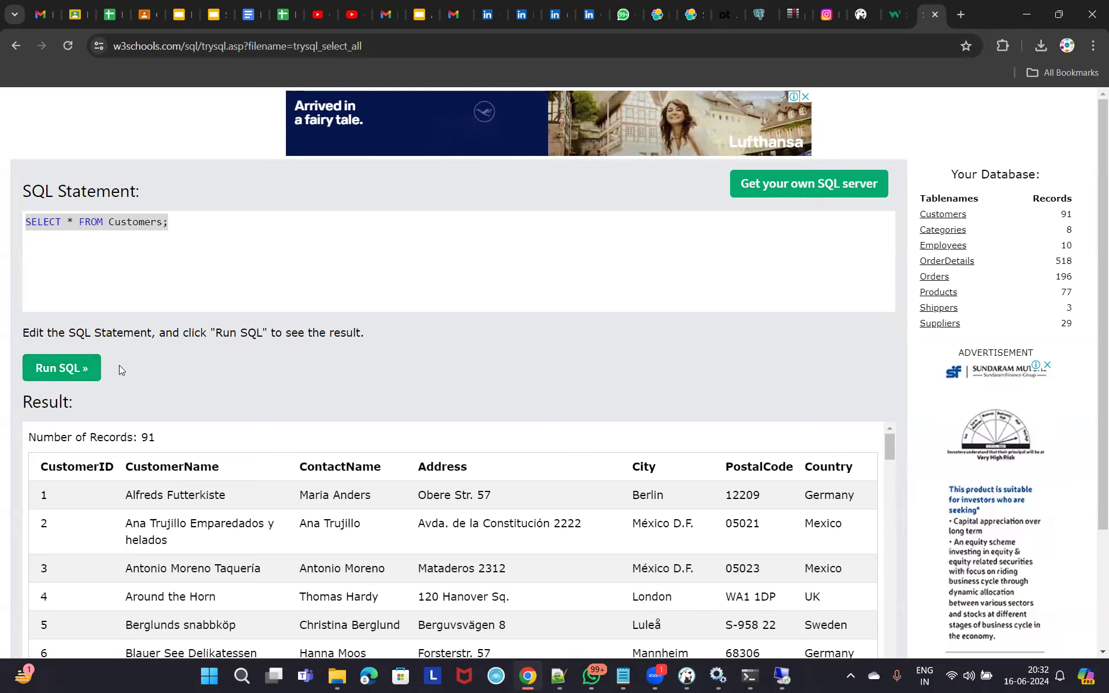
click(139, 221)
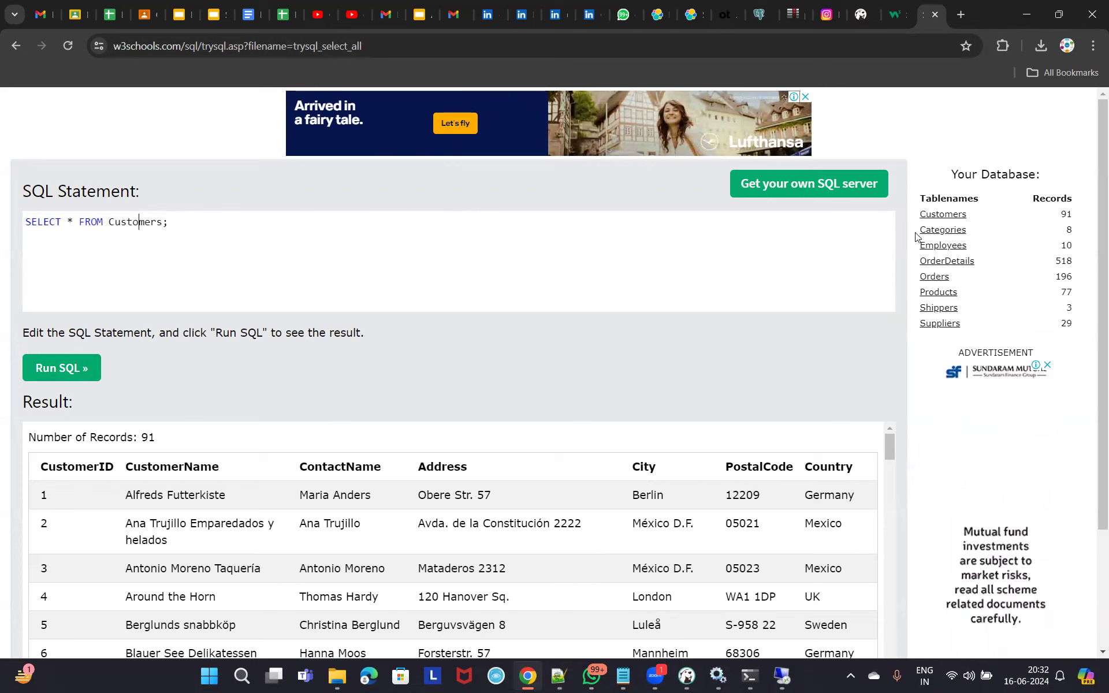
Load and run the Categories and Employees table queries, reviewing the Employees results.
click(946, 231)
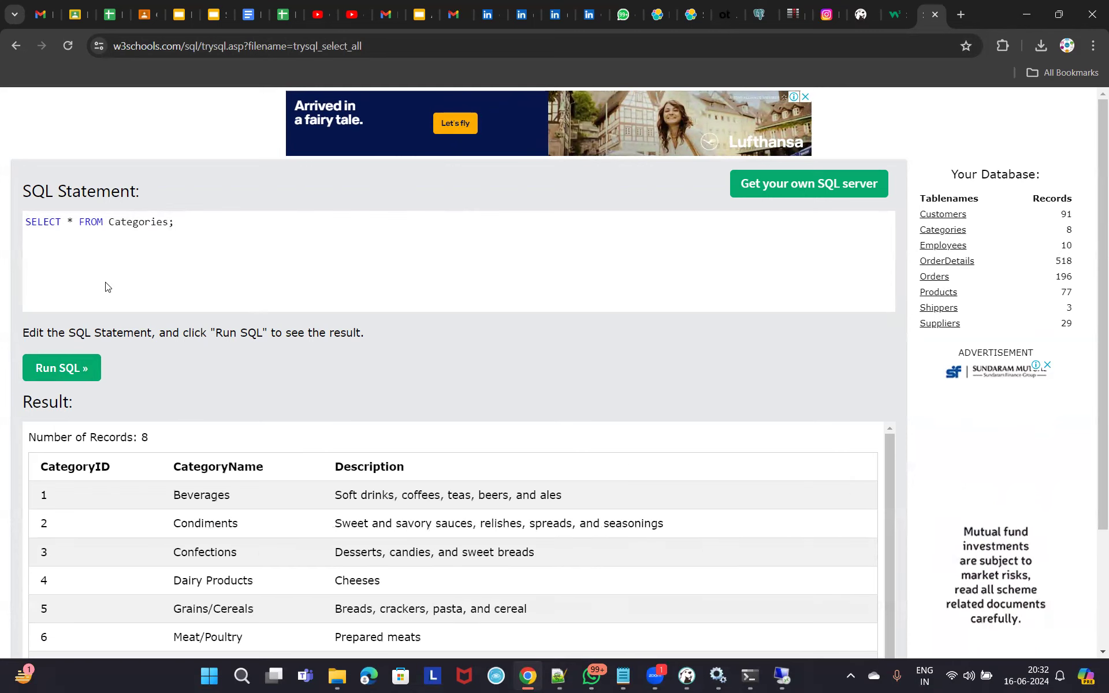
scroll(323, 456, down, 1)
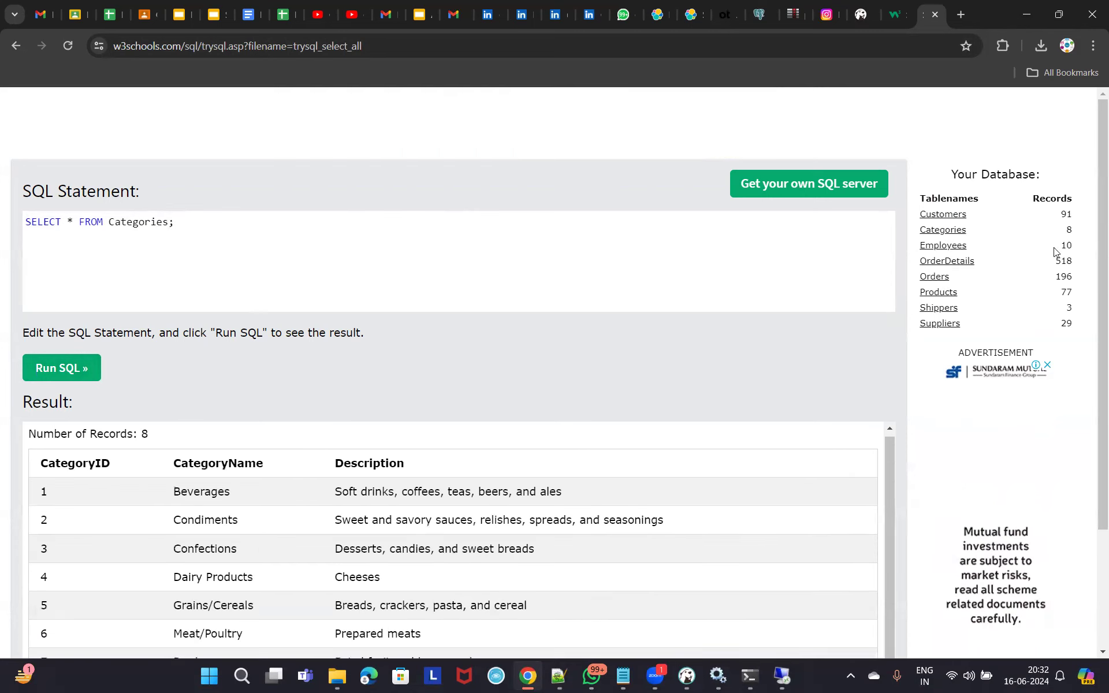
click(943, 246)
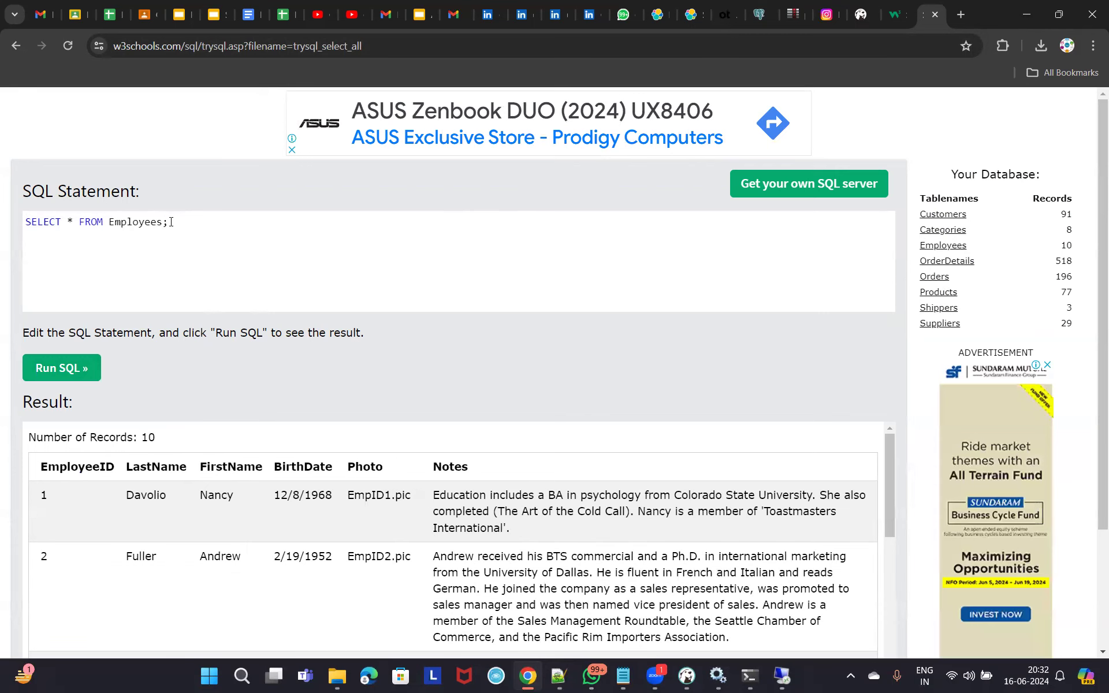
drag(172, 222, 23, 220)
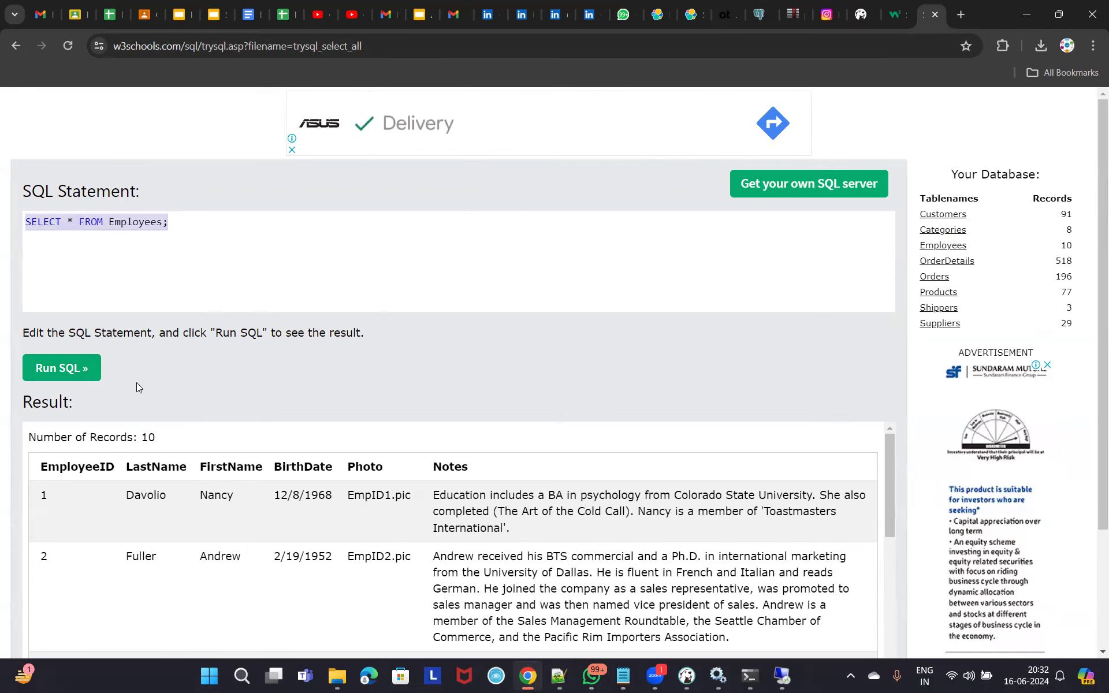
scroll(390, 480, down, 5)
scroll(211, 465, down, 3)
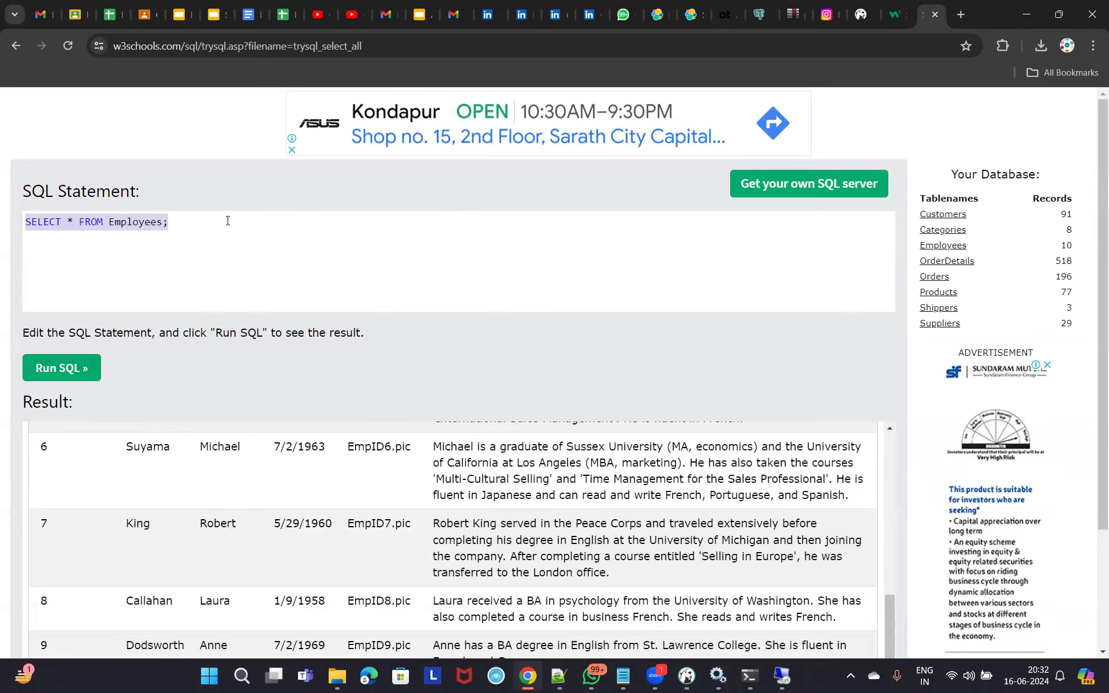
click(202, 231)
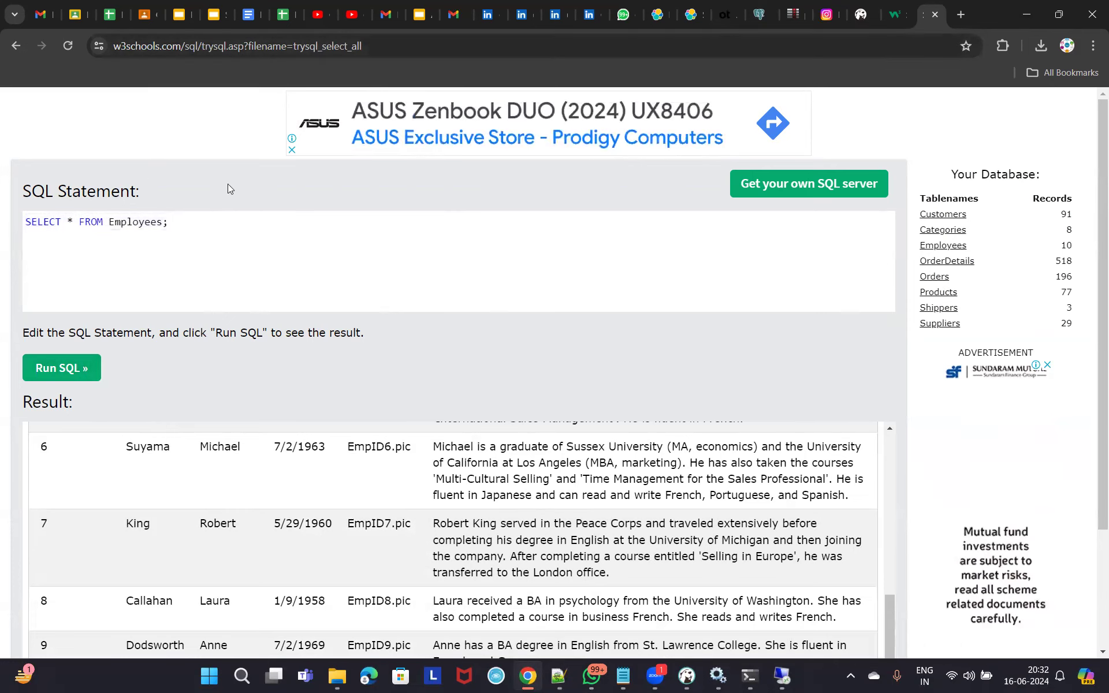
scroll(329, 388, down, 3)
scroll(339, 374, up, 5)
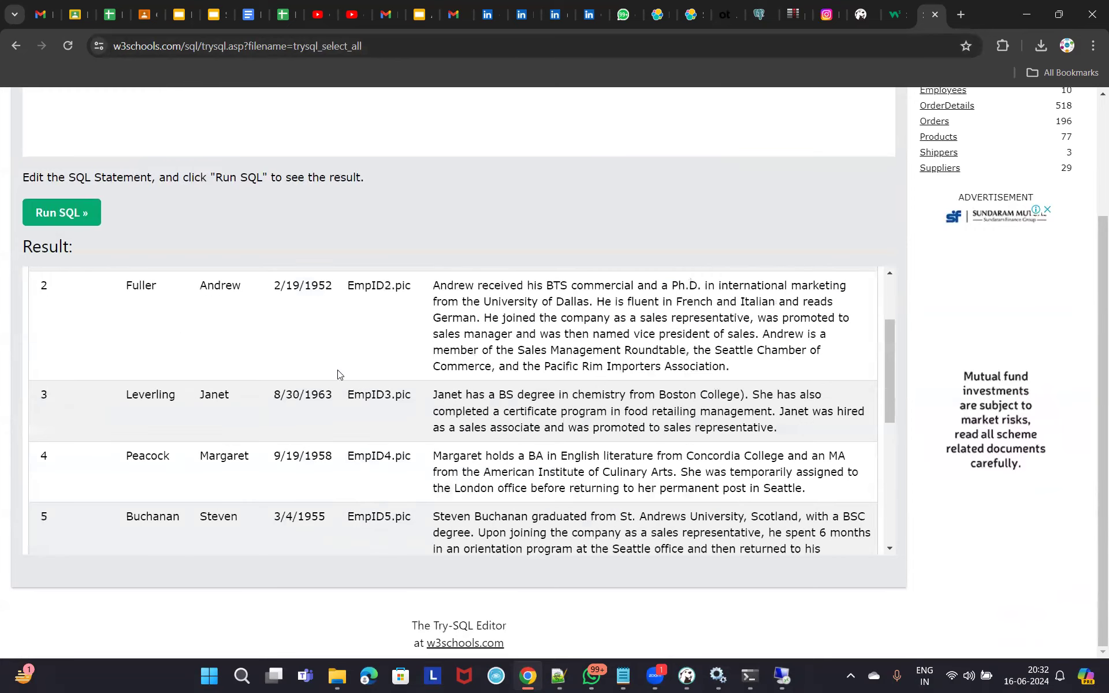
scroll(339, 374, up, 2)
scroll(109, 218, up, 3)
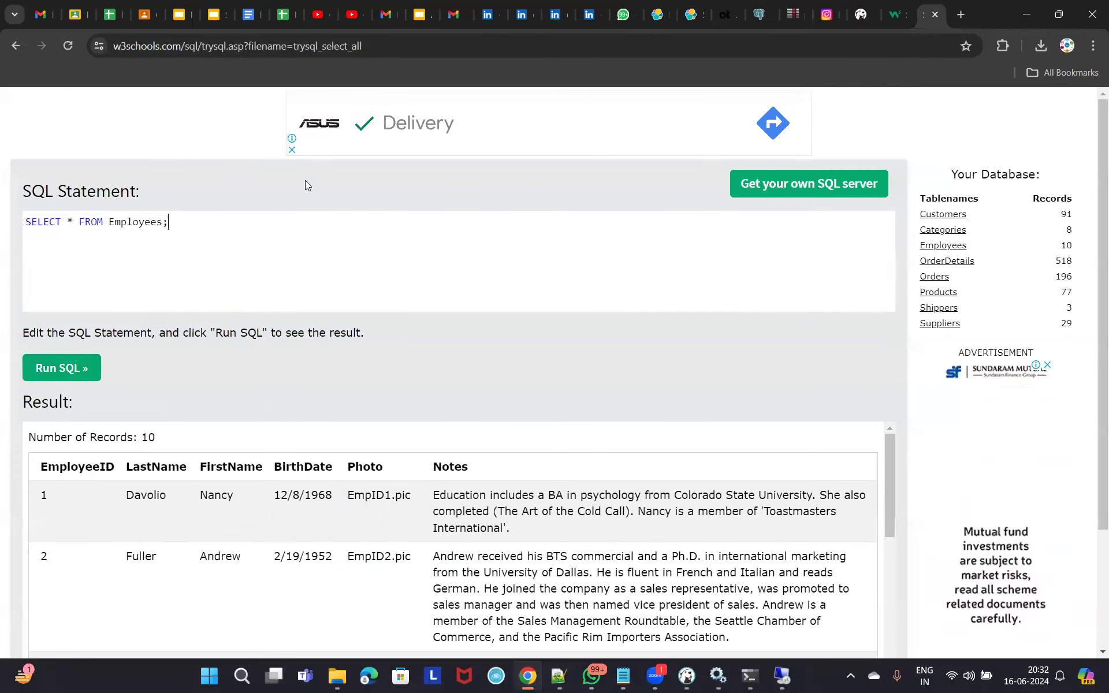
Go back through history to the earlier query results and select the page address.
click(14, 43)
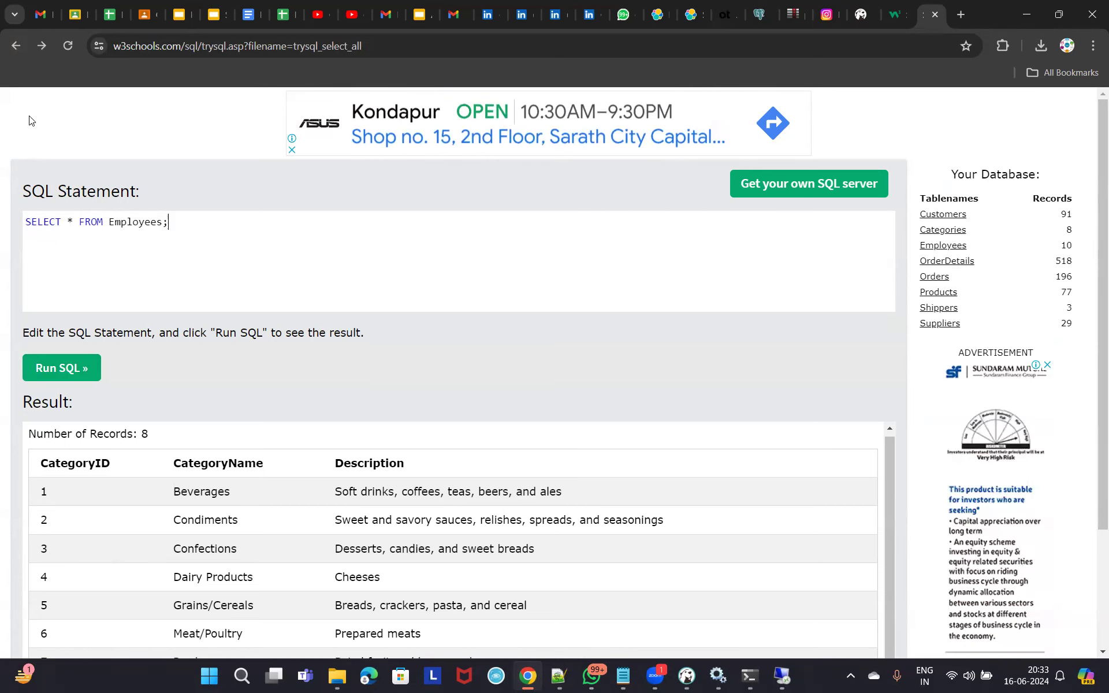
click(10, 45)
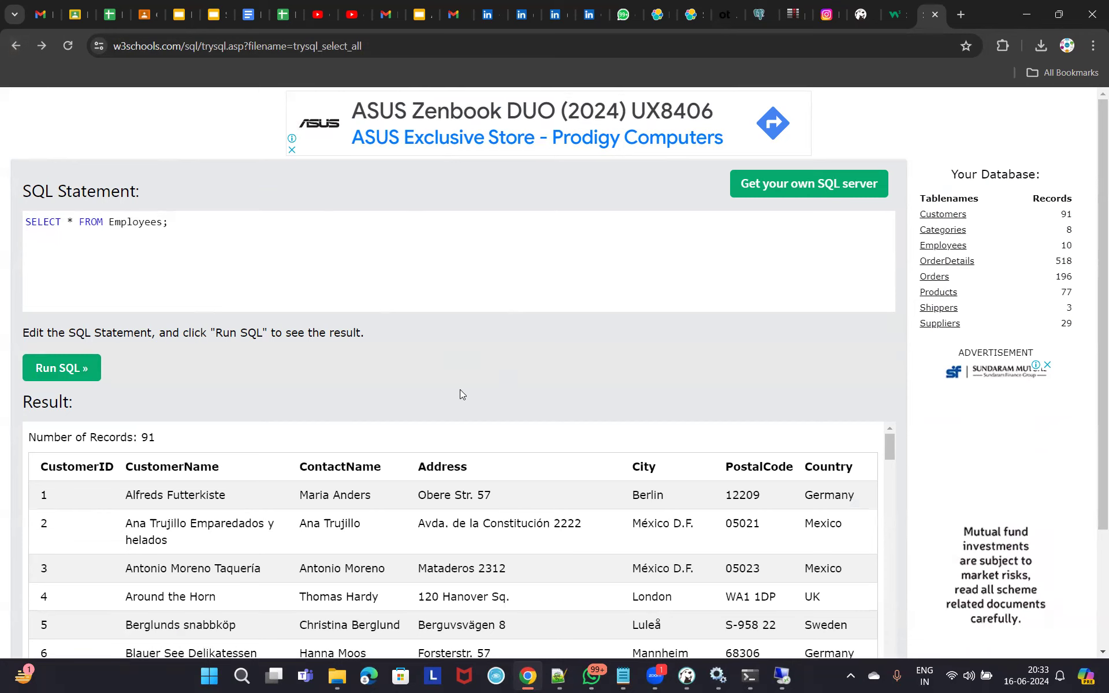
scroll(498, 450, down, 3)
scroll(497, 375, down, 5)
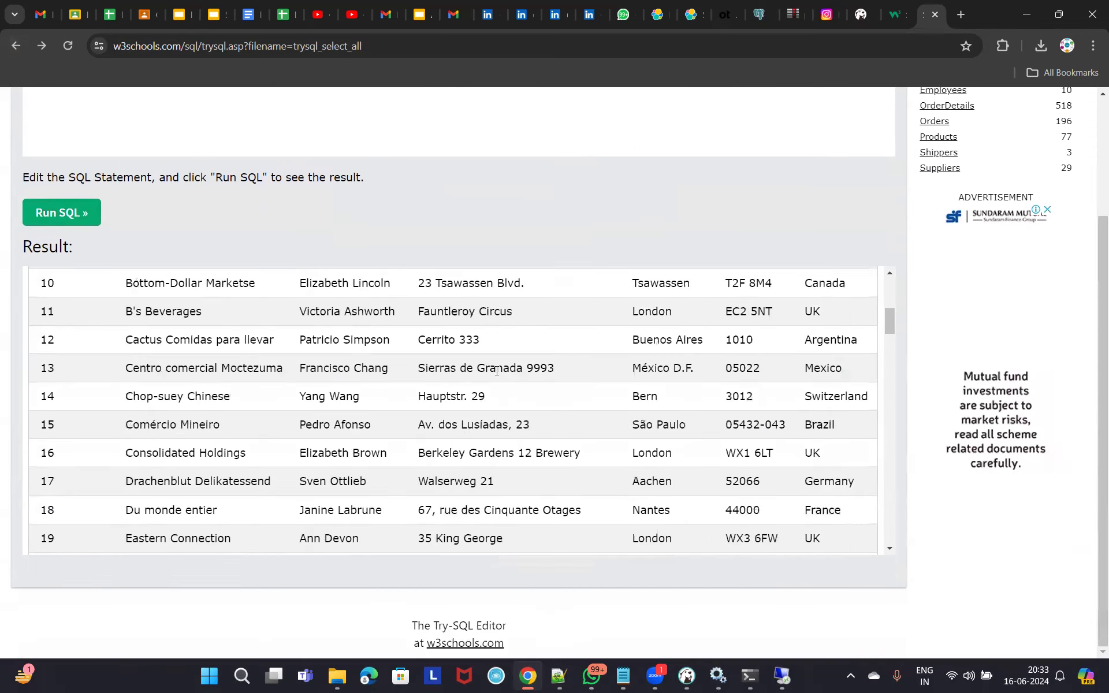
scroll(498, 375, up, 5)
scroll(495, 322, up, 3)
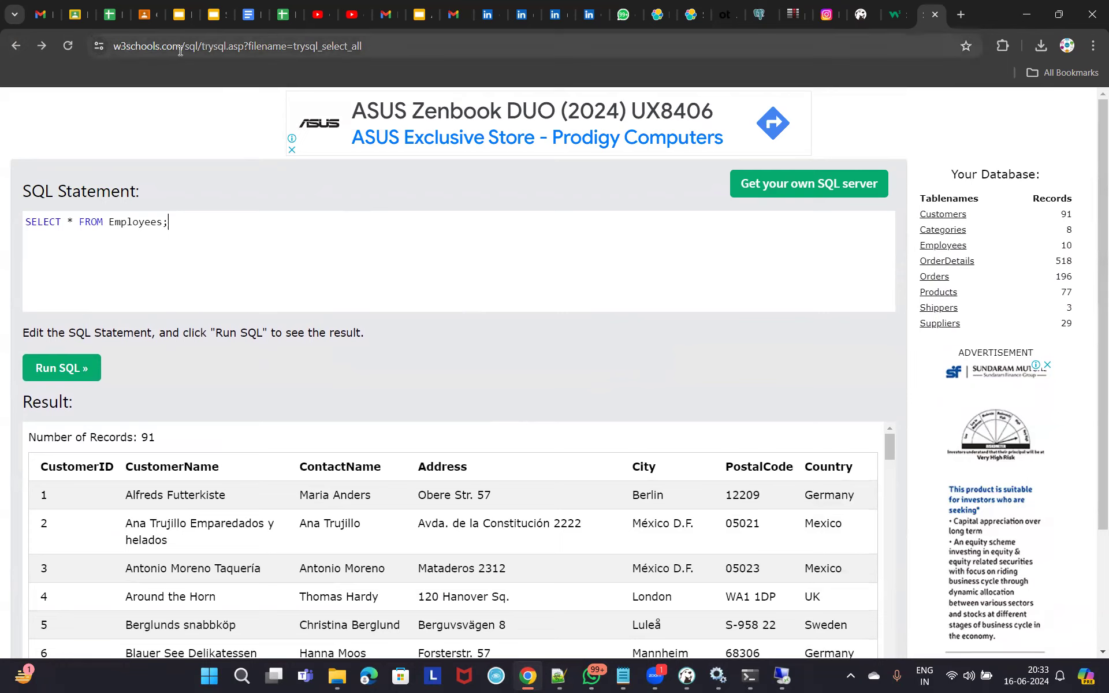
drag(182, 46, 110, 50)
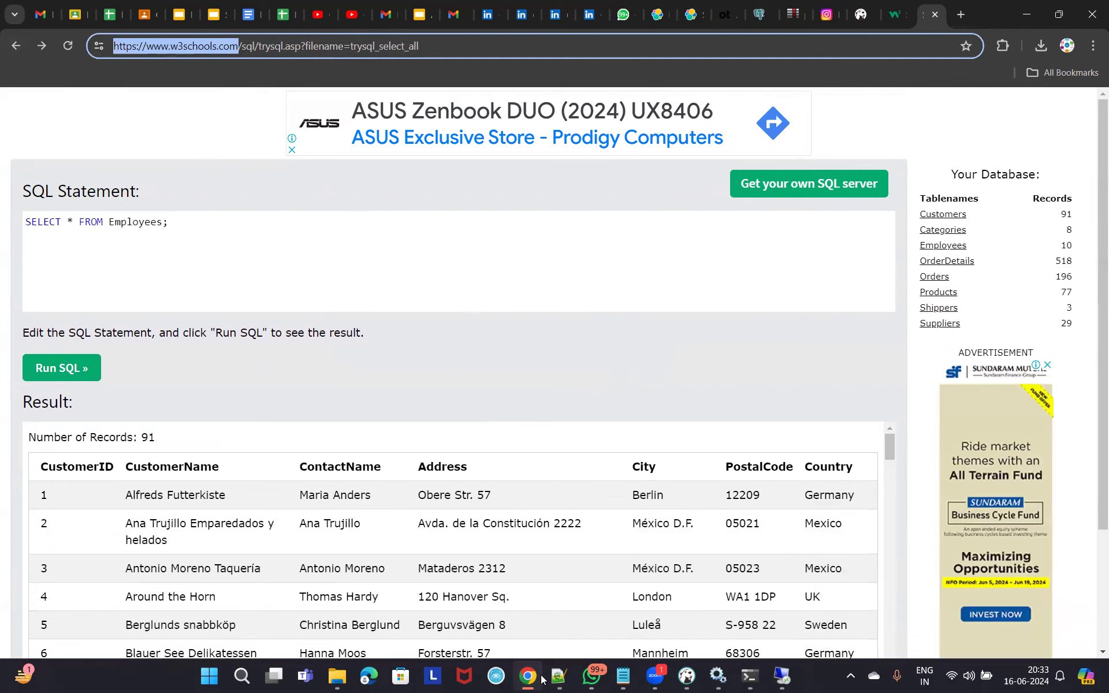
Scroll the YouTube Studio Channel dashboard and follow 'GO TO COMMUNITY TAB'.
click(317, 15)
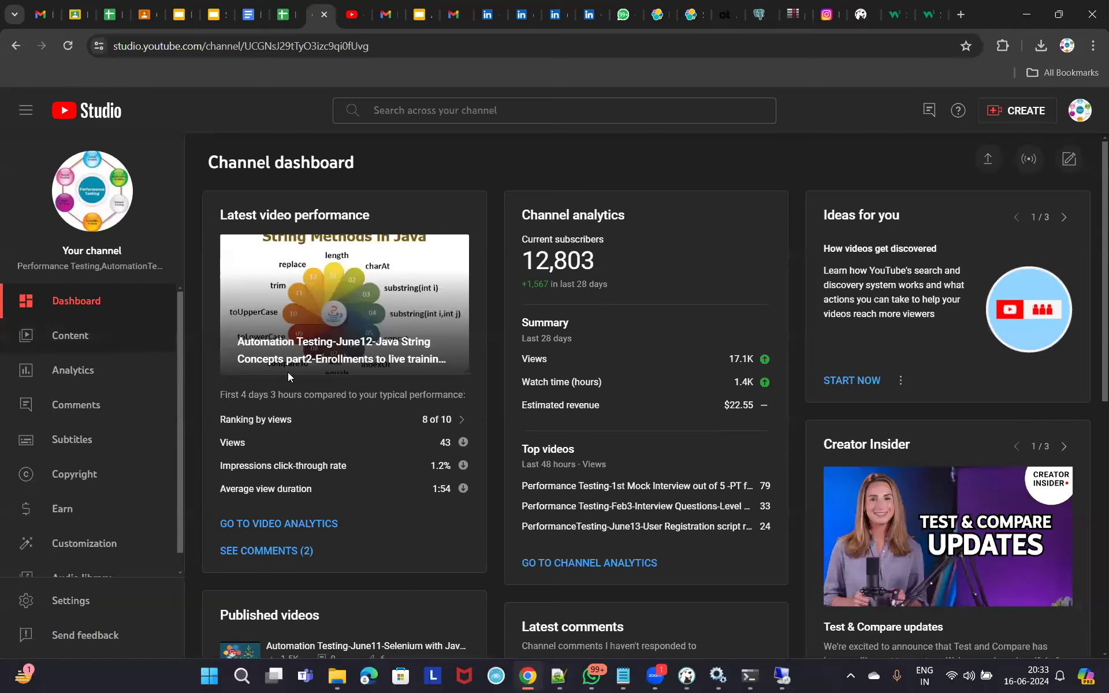
scroll(387, 430, down, 2)
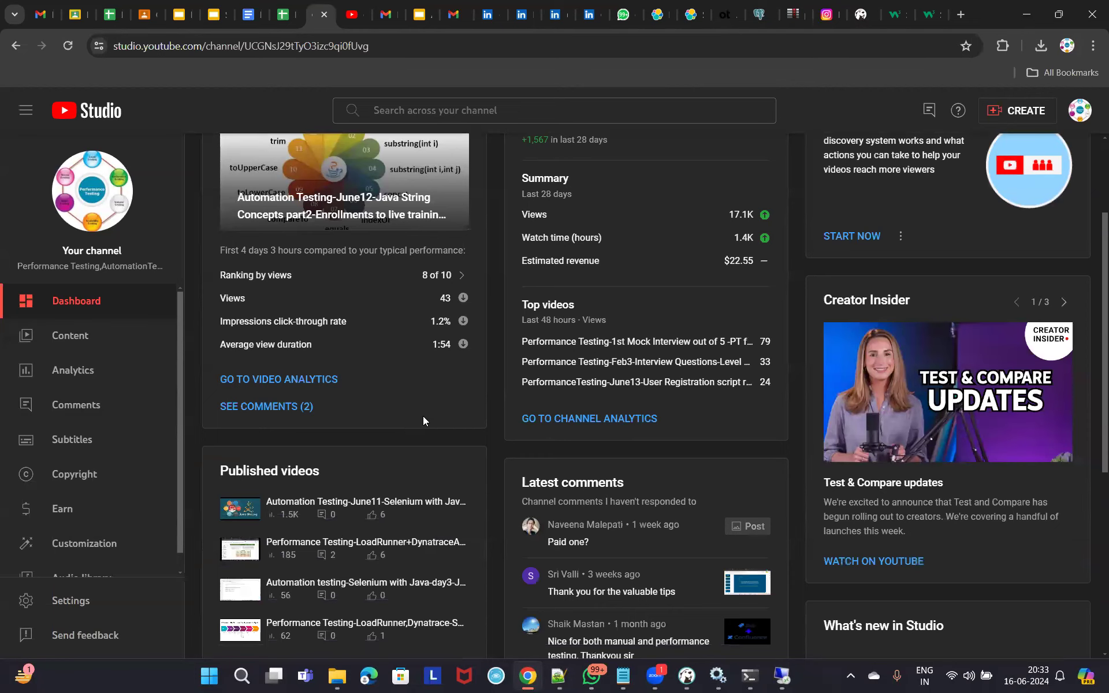
scroll(423, 416, down, 5)
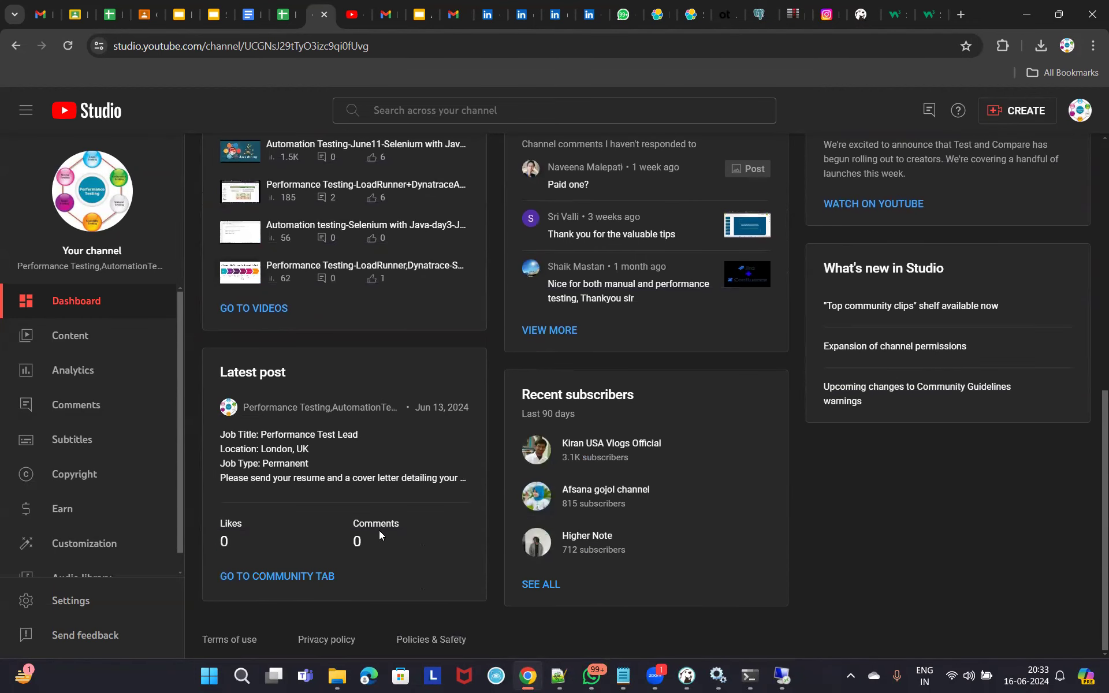
click(289, 576)
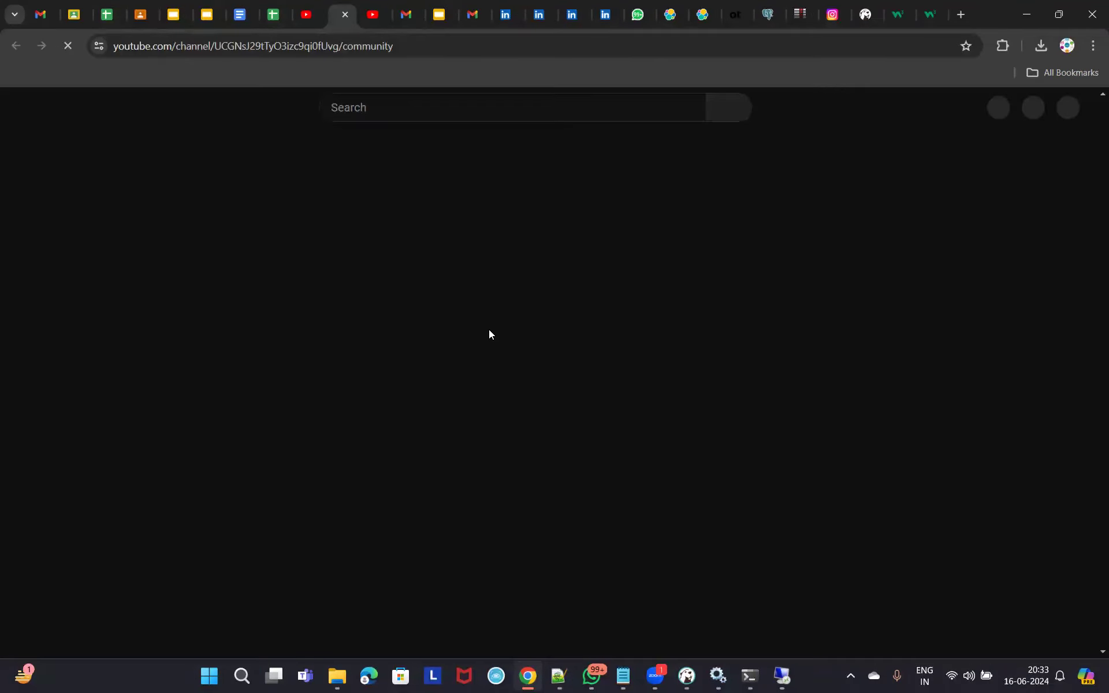
Scroll the Community posts and highlight the 9-10 AM IST batch timing.
scroll(523, 394, down, 4)
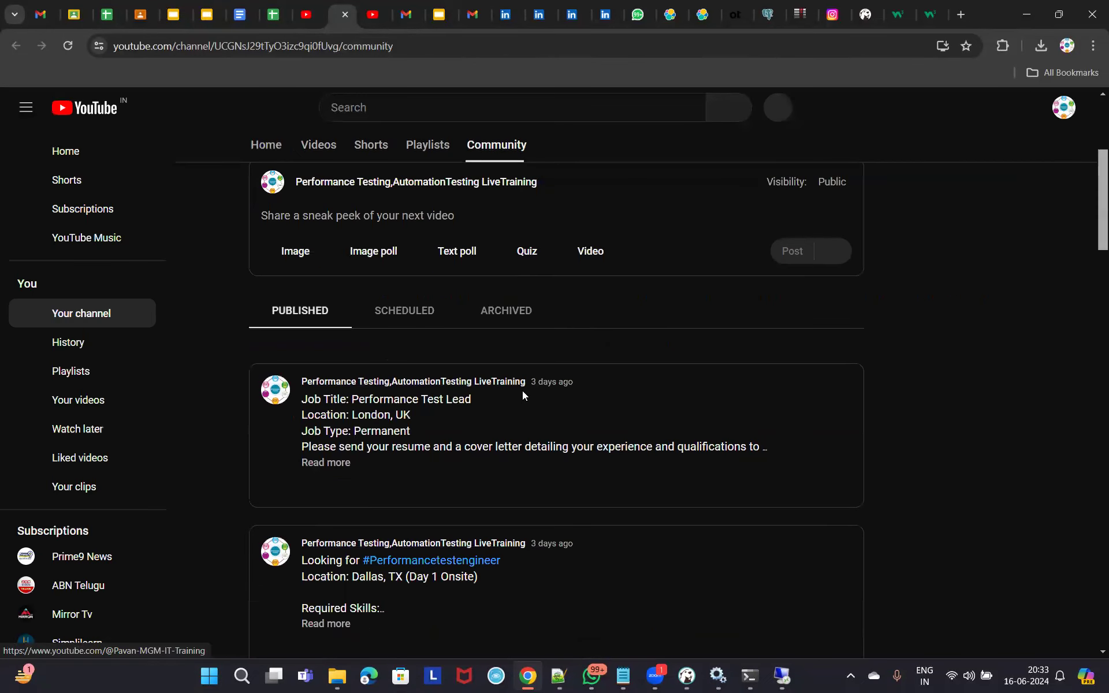
scroll(539, 410, up, 3)
scroll(507, 414, down, 10)
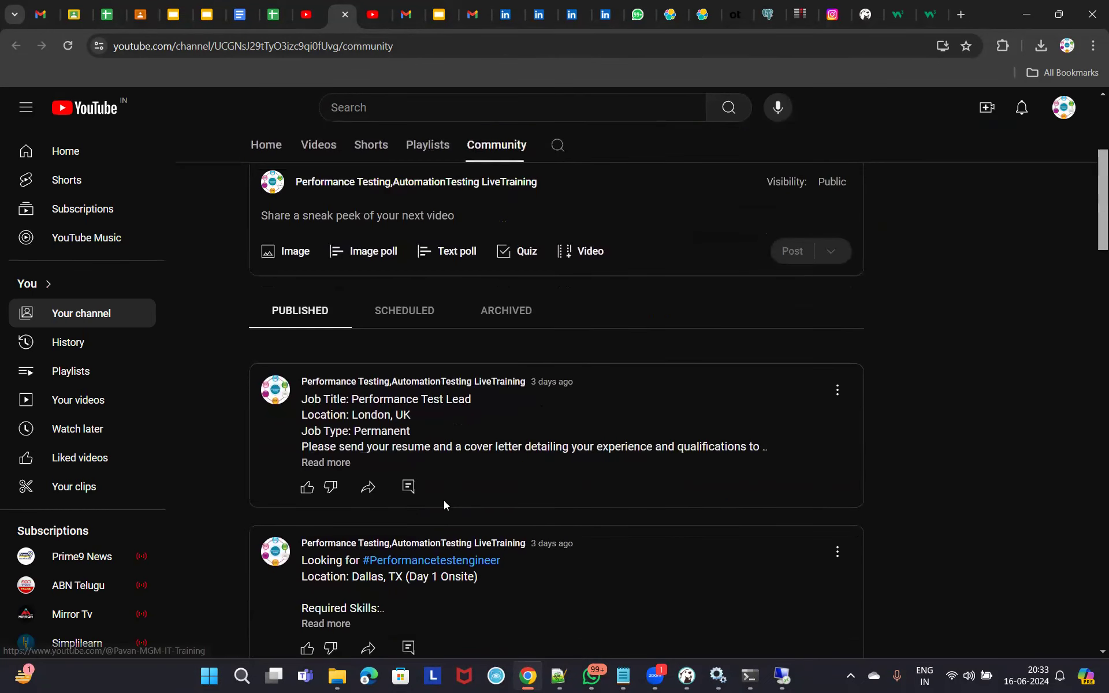
scroll(442, 416, down, 10)
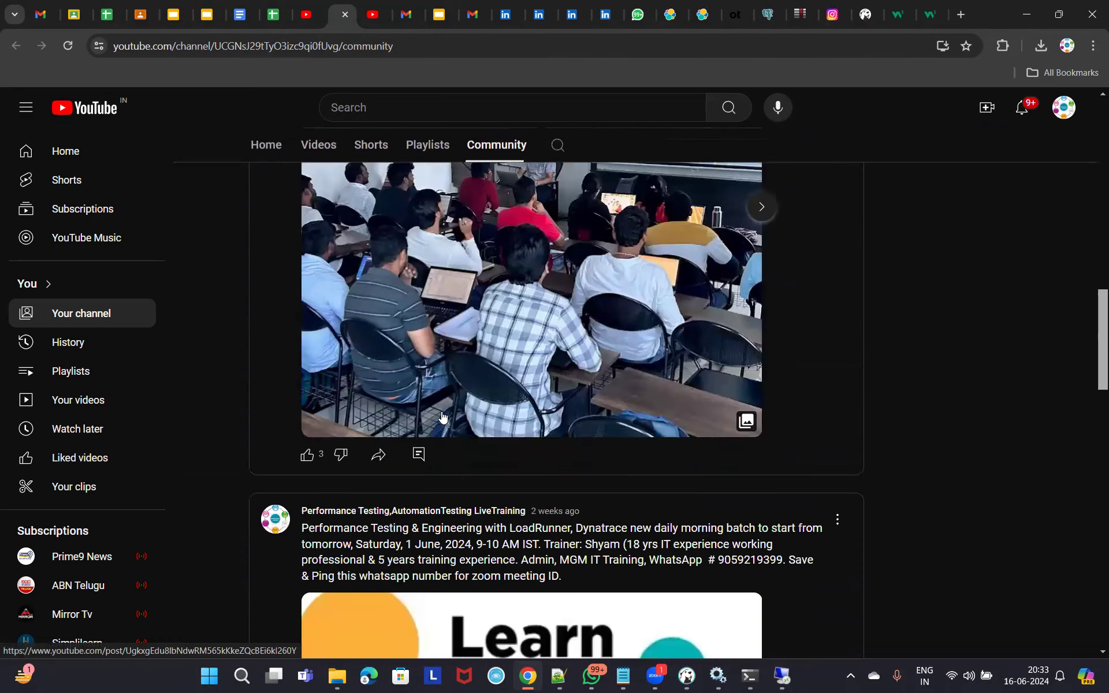
scroll(613, 388, down, 3)
scroll(613, 388, up, 3)
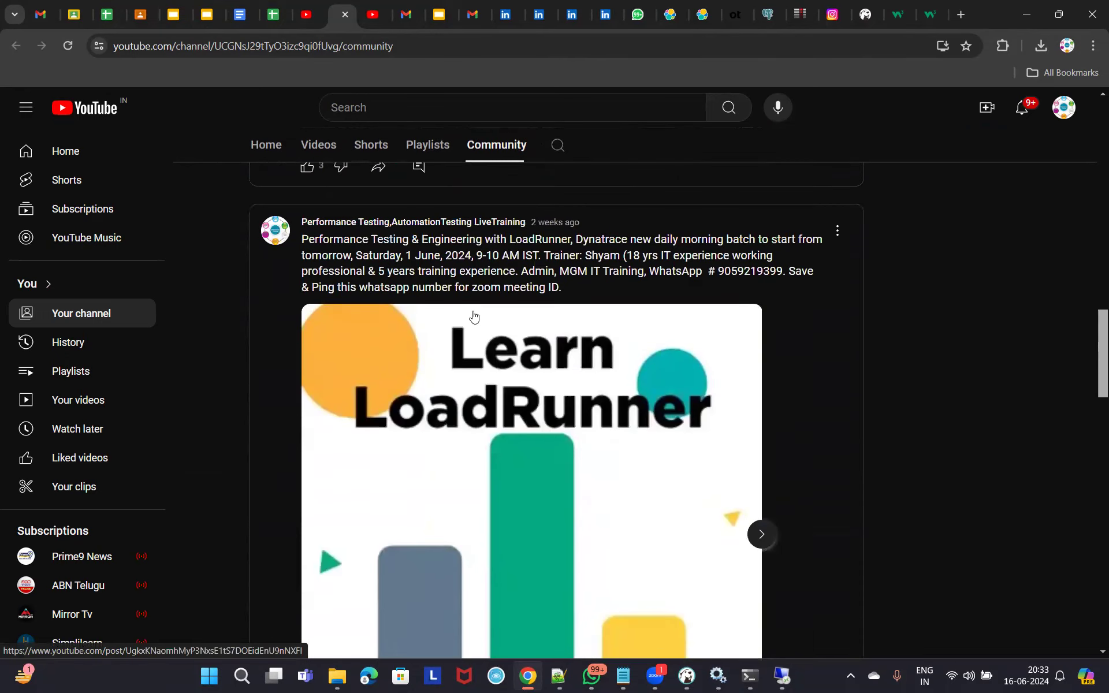
scroll(630, 270, down, 5)
scroll(626, 265, down, 1)
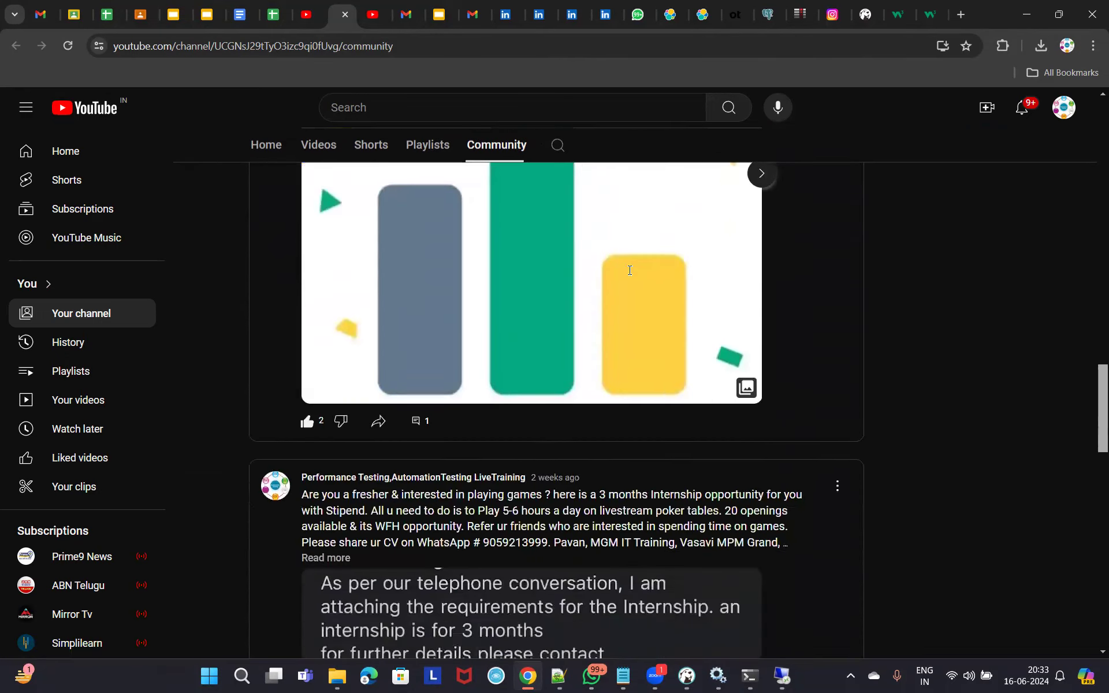
scroll(577, 248, up, 5)
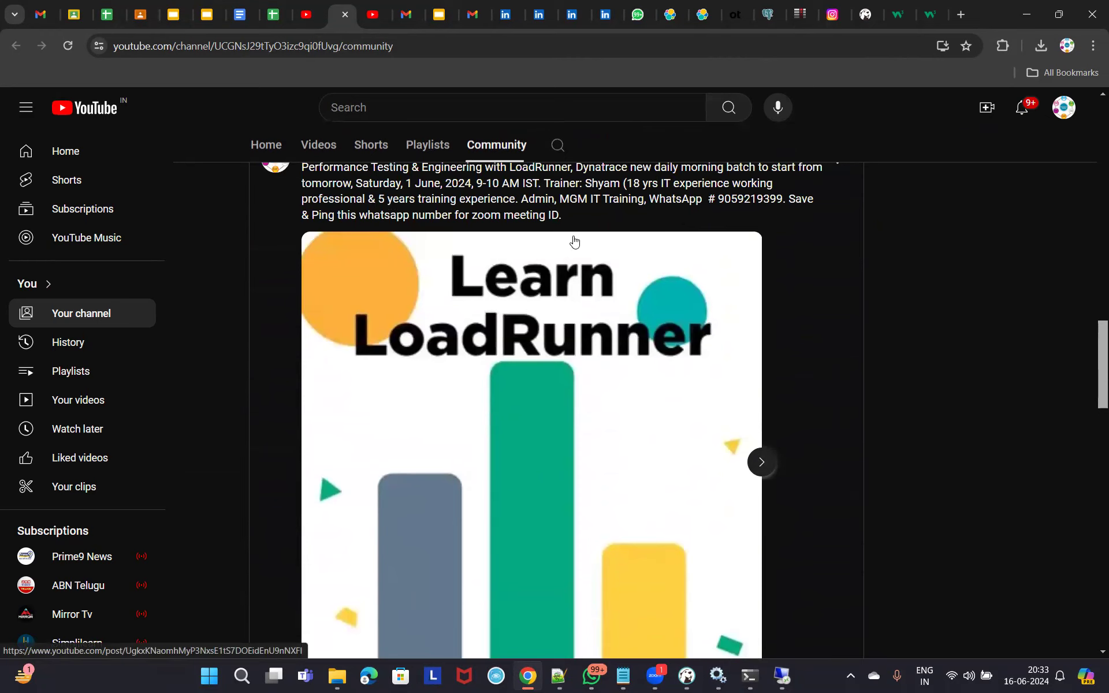
scroll(543, 265, up, 3)
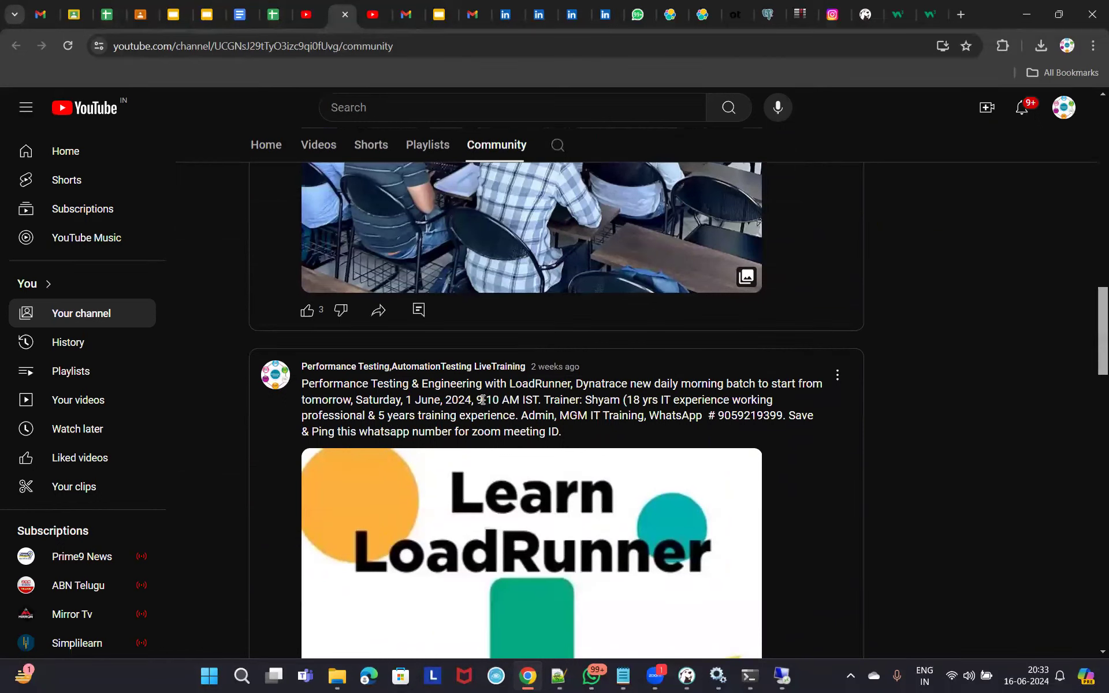
drag(477, 400, 541, 400)
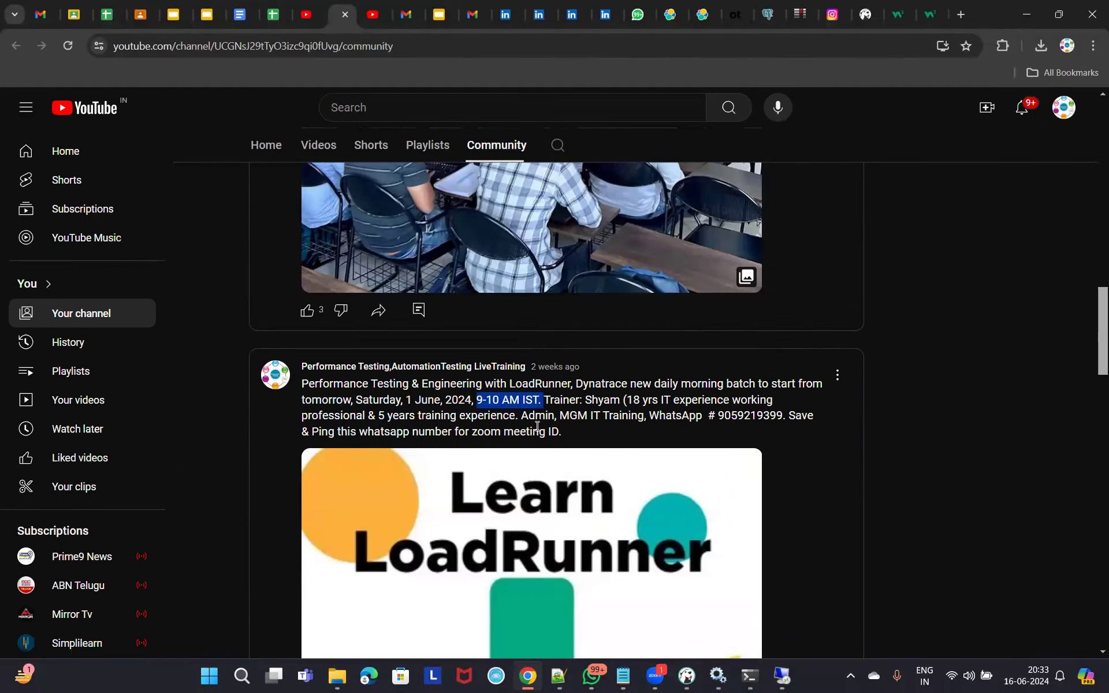
Keep reading the other training batch posts, including the LoadRunner and Dynatrace announcement.
scroll(654, 415, down, 17)
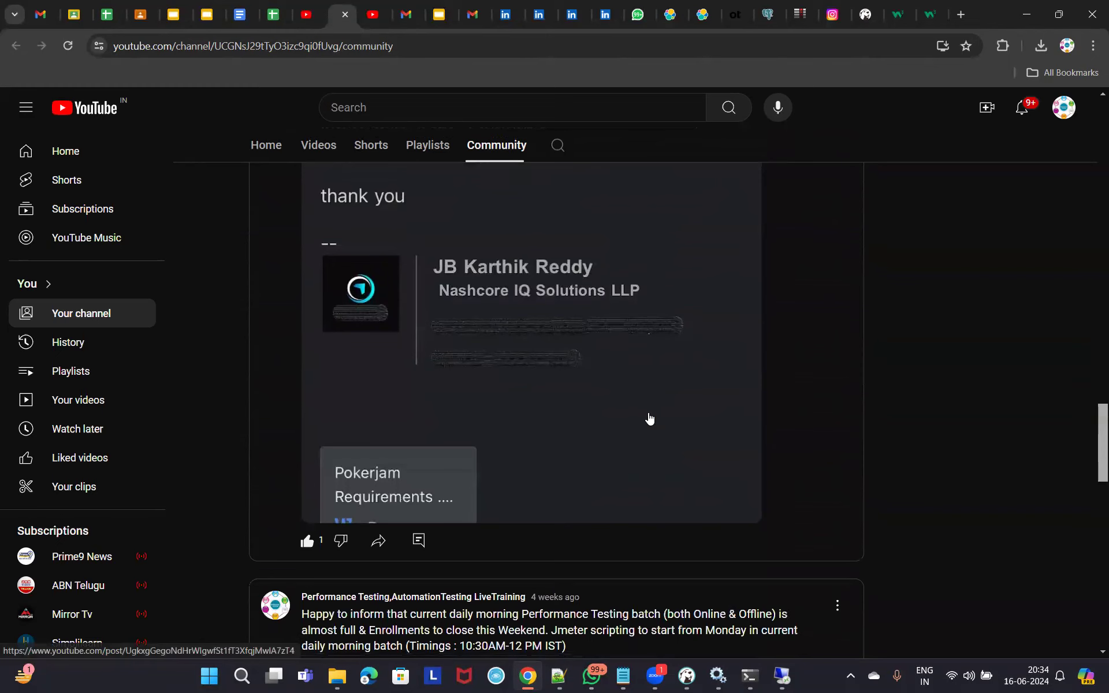
scroll(649, 419, down, 5)
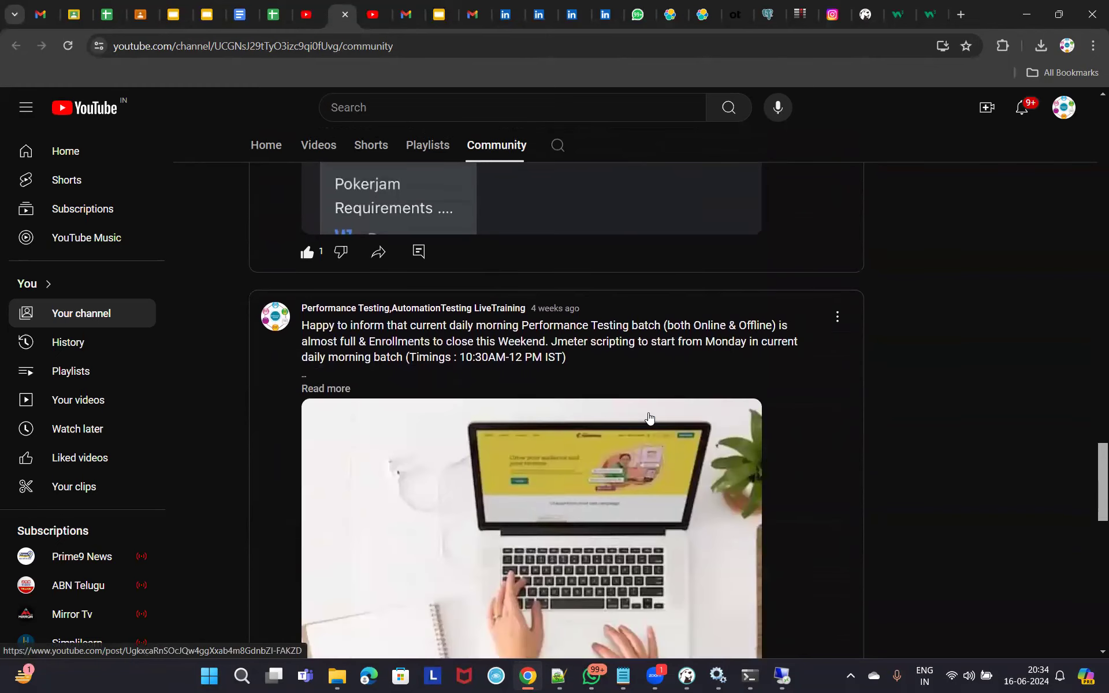
scroll(649, 418, down, 12)
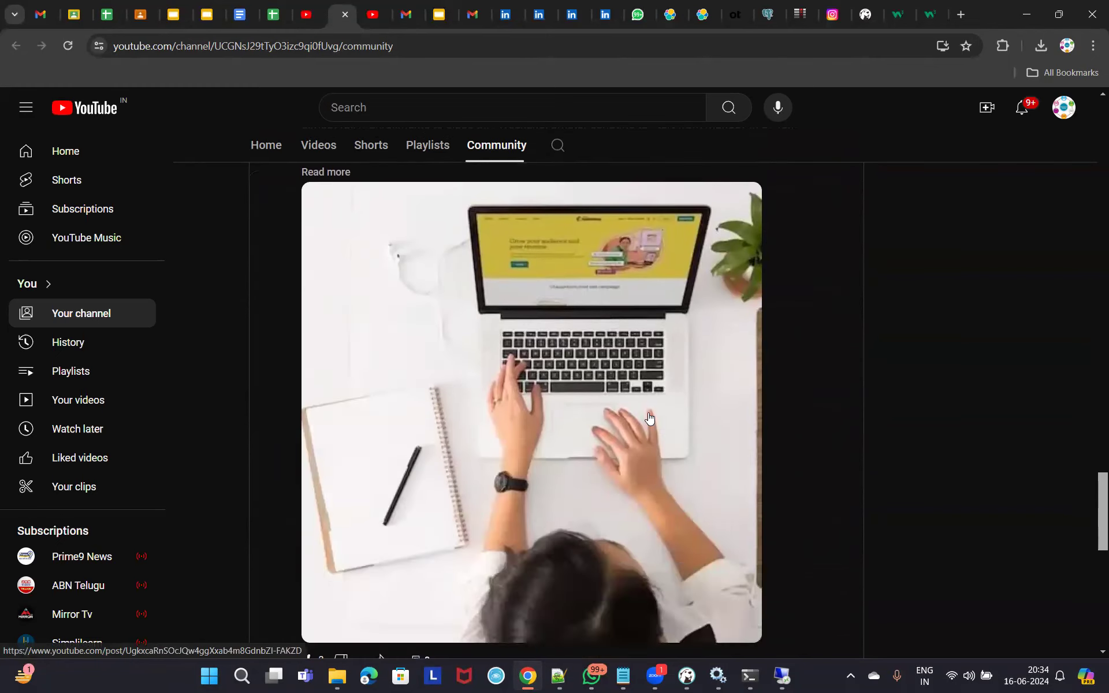
scroll(649, 419, up, 7)
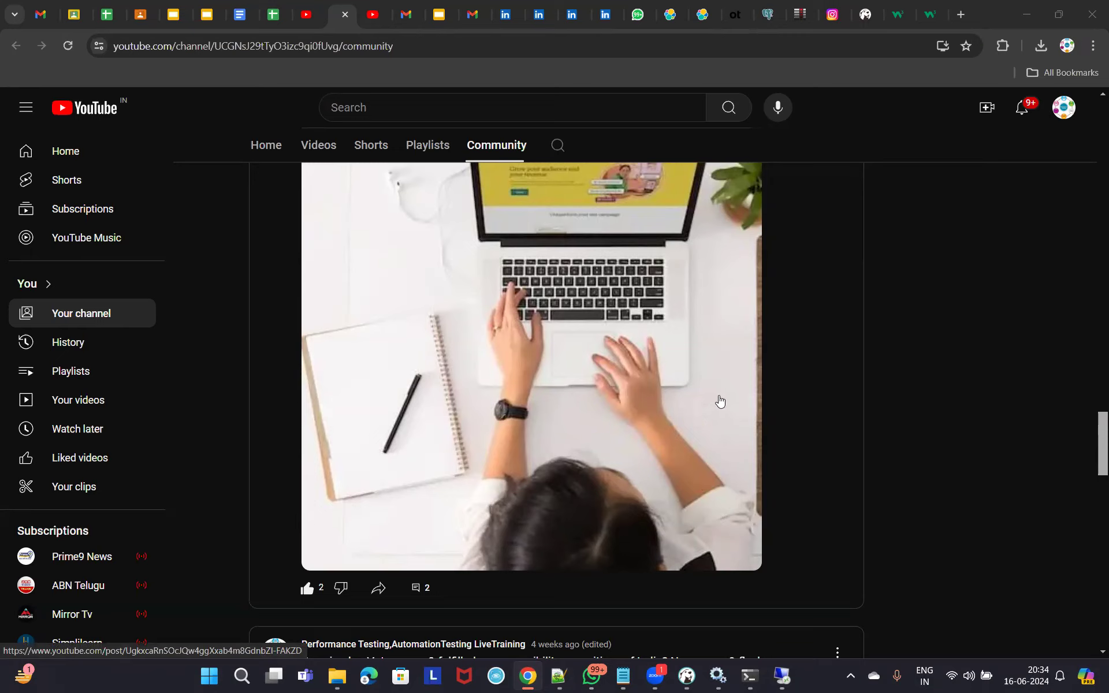
scroll(732, 410, up, 10)
scroll(732, 412, up, 10)
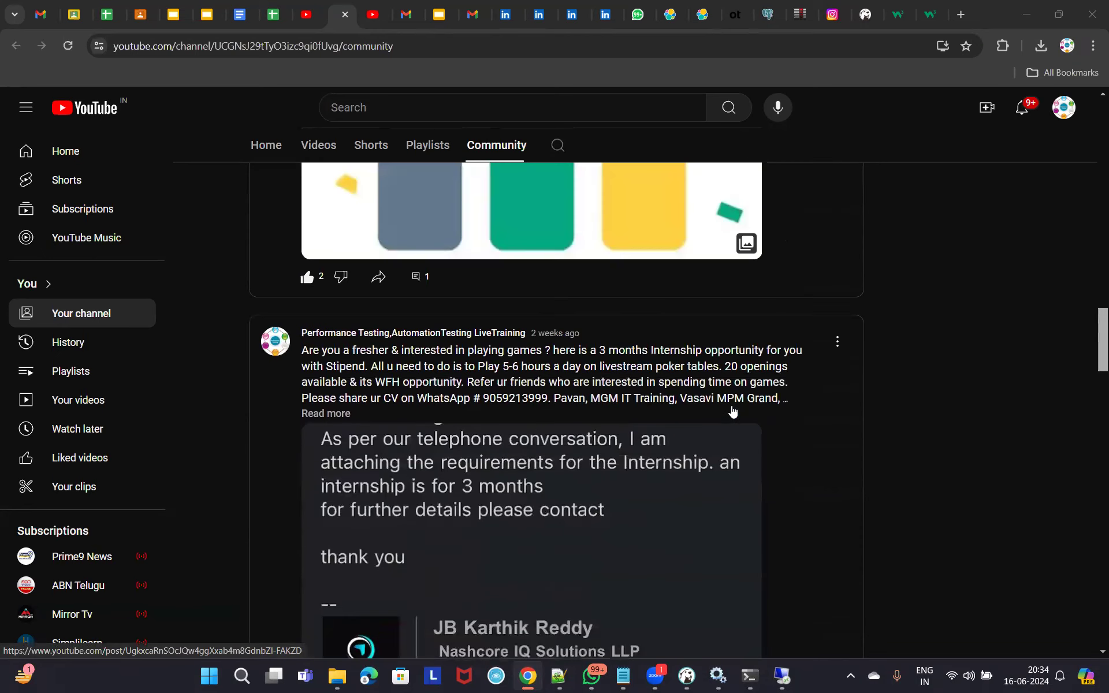
scroll(733, 411, up, 1)
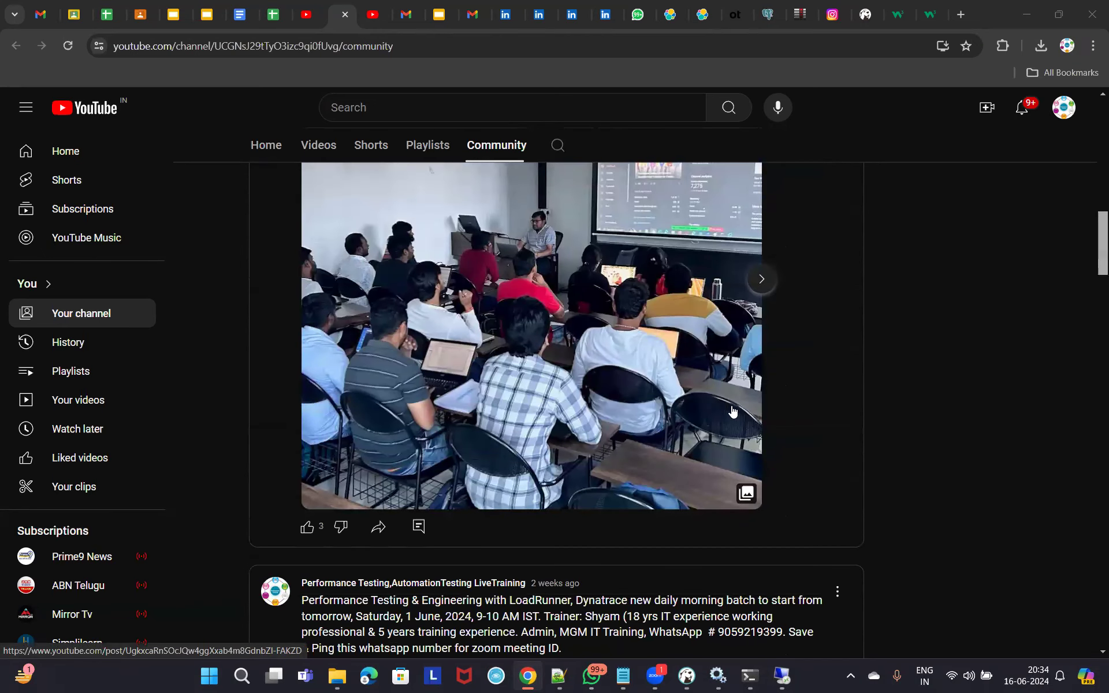
scroll(733, 412, up, 4)
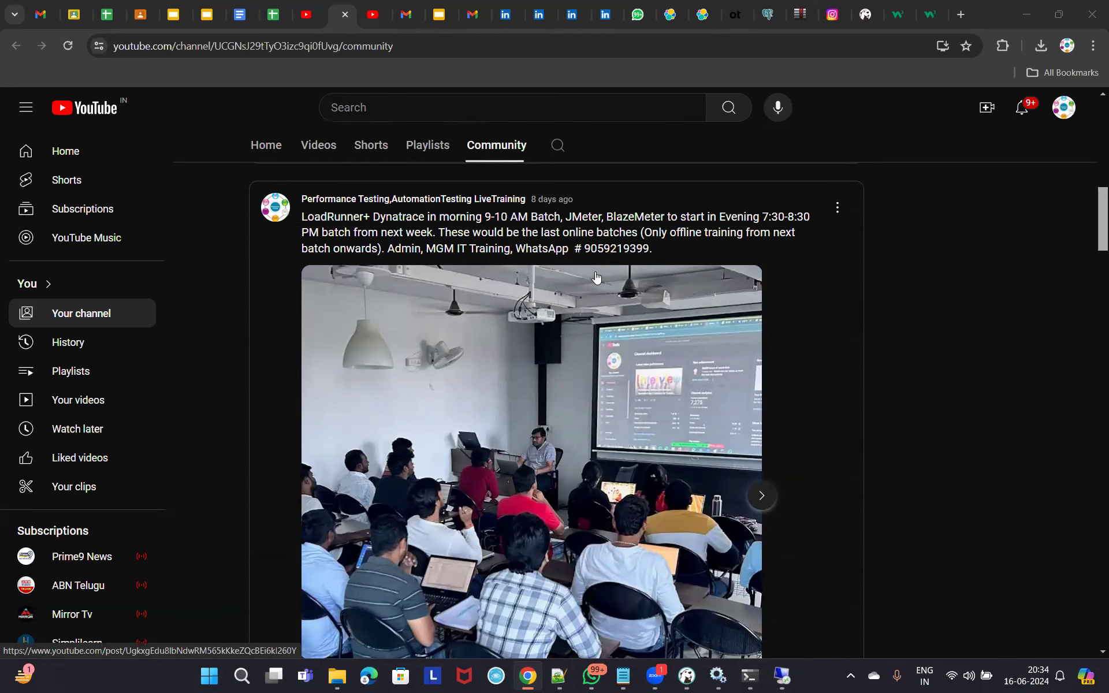
scroll(660, 465, down, 10)
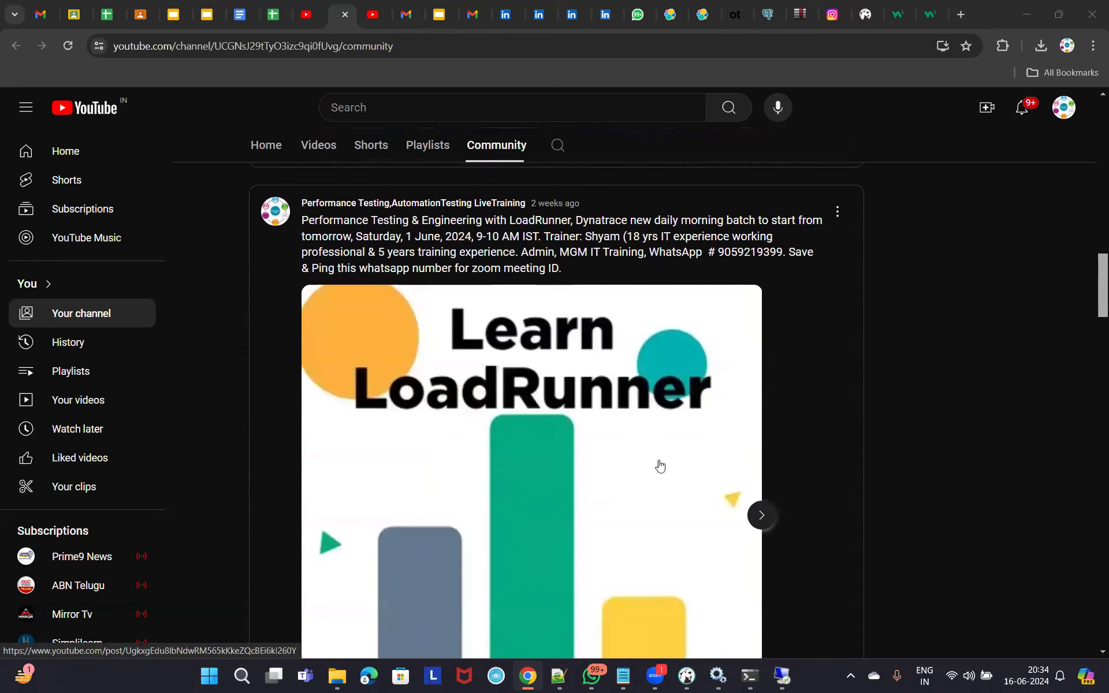
scroll(660, 465, up, 4)
Back on the YouTube Studio dashboard, search across the channel for 'blazemeter'.
click(310, 22)
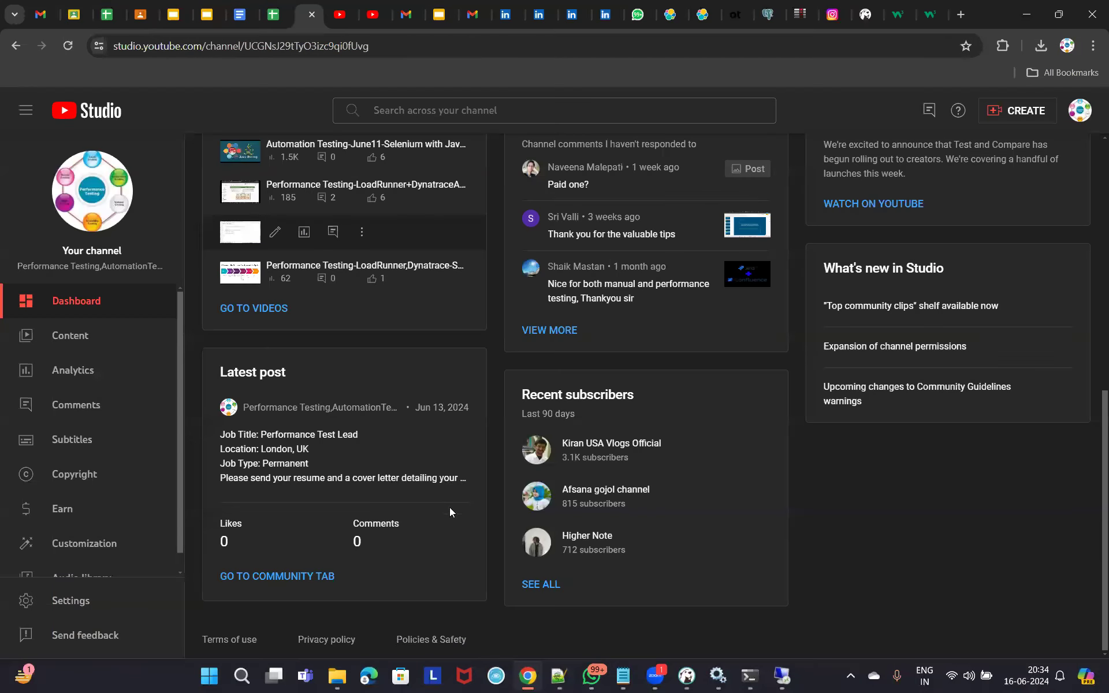
scroll(577, 428, up, 1)
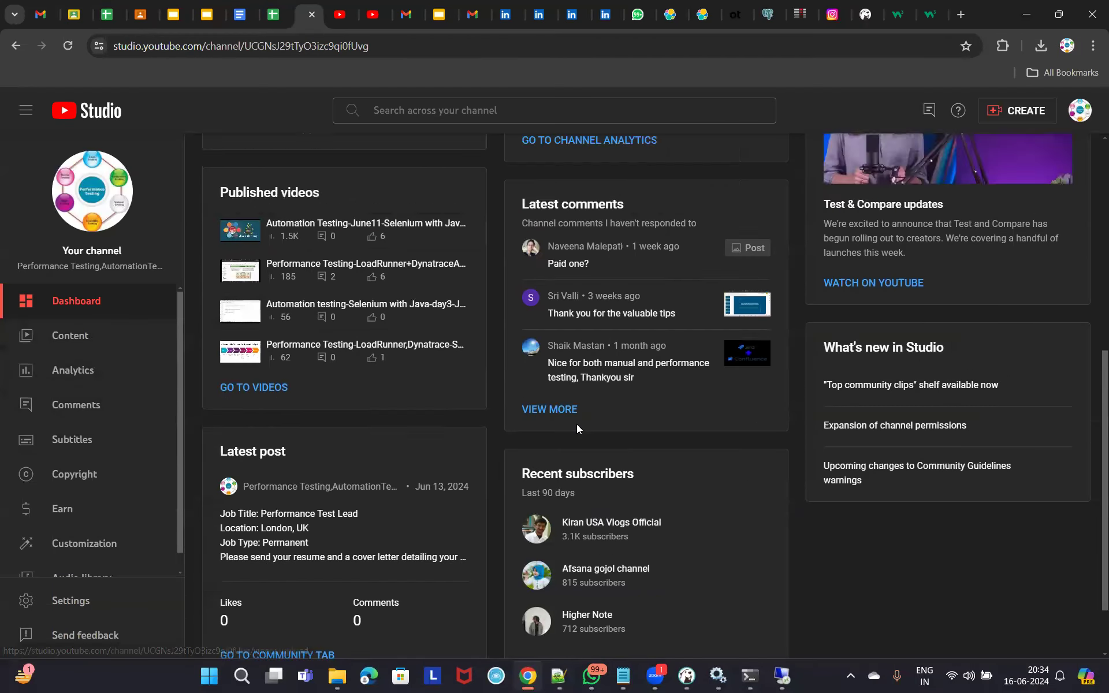
scroll(554, 419, up, 7)
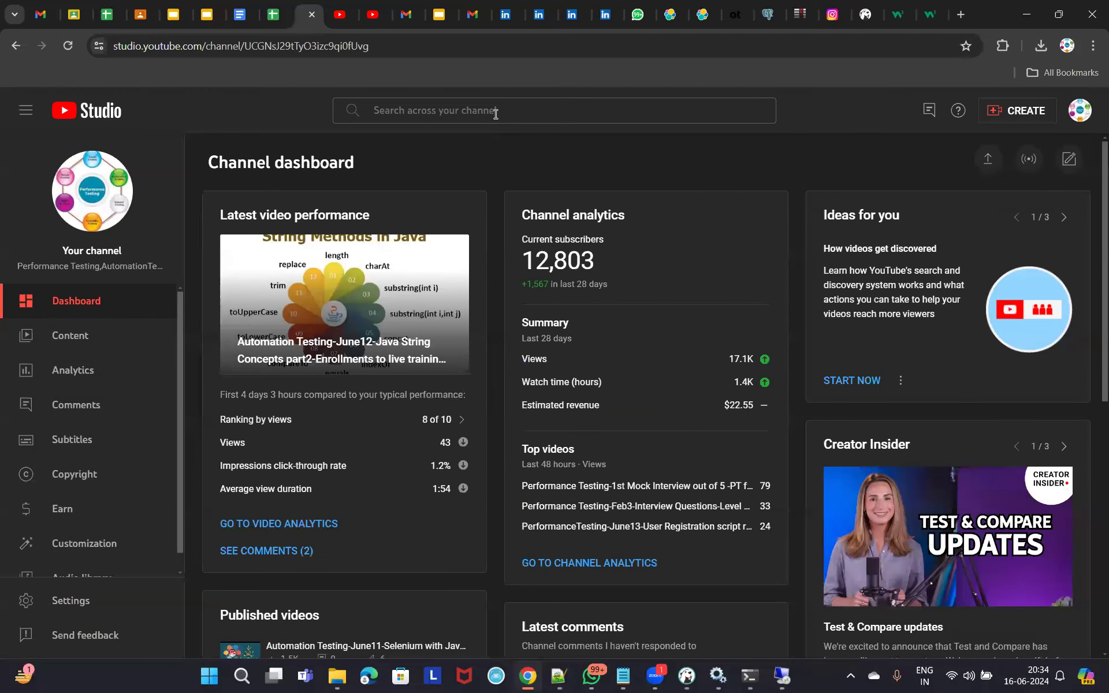
click(495, 111)
text(bl)
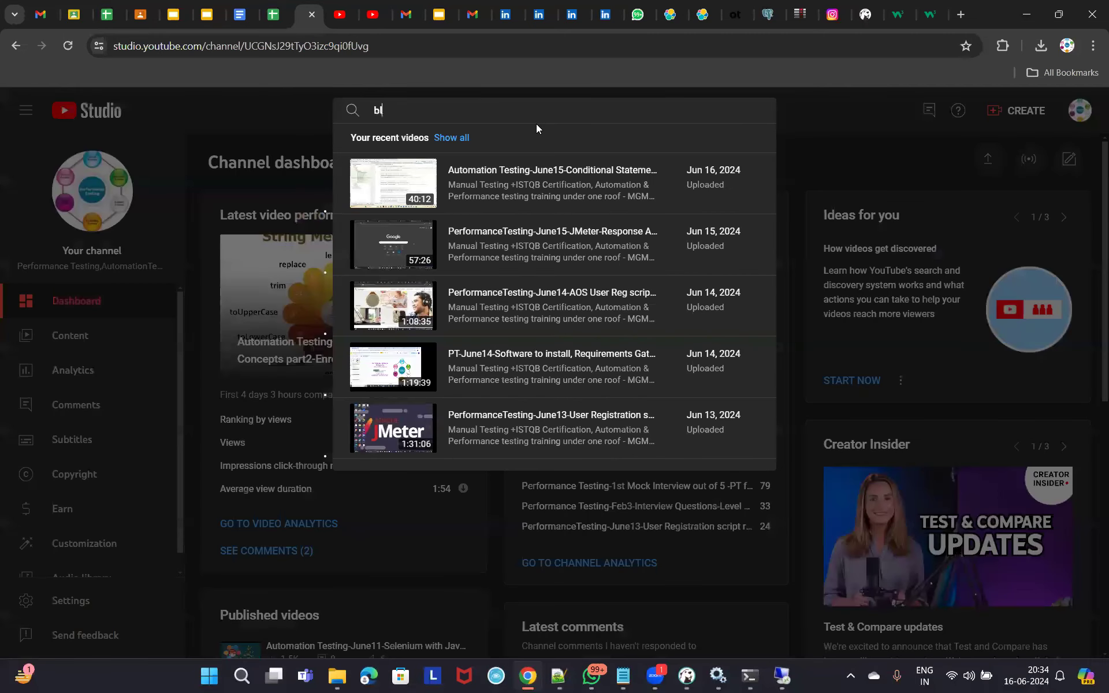
text(azemeter)
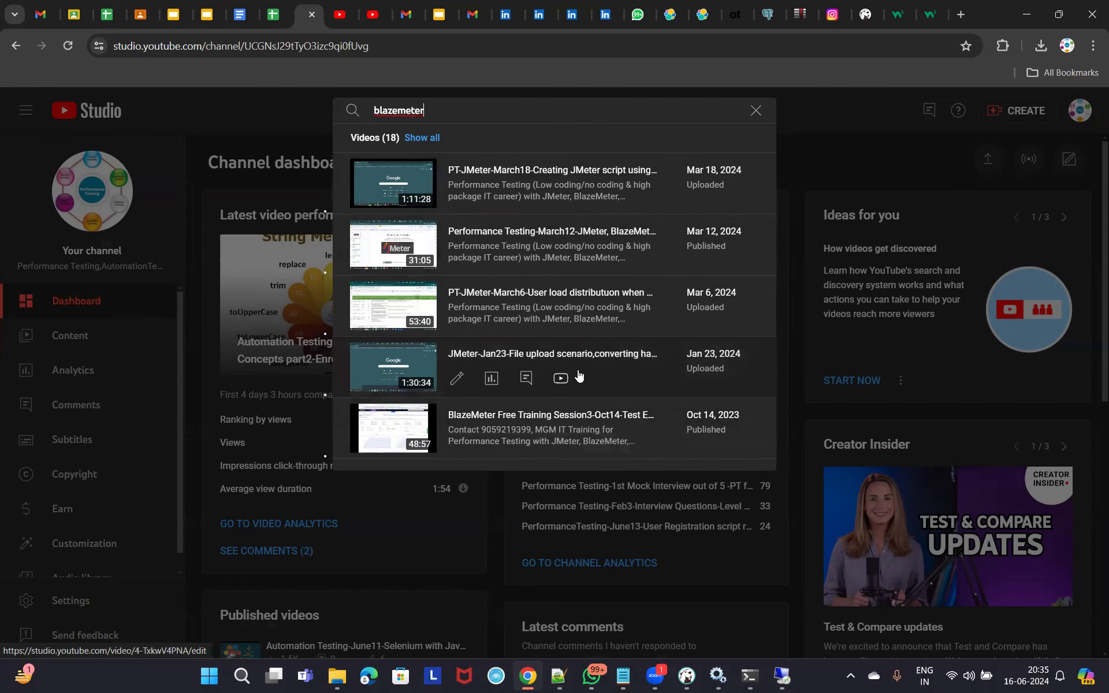
Open the BlazeMeter Free Training Session3 video's details and look them over.
click(590, 415)
scroll(570, 387, down, 1)
scroll(526, 334, down, 6)
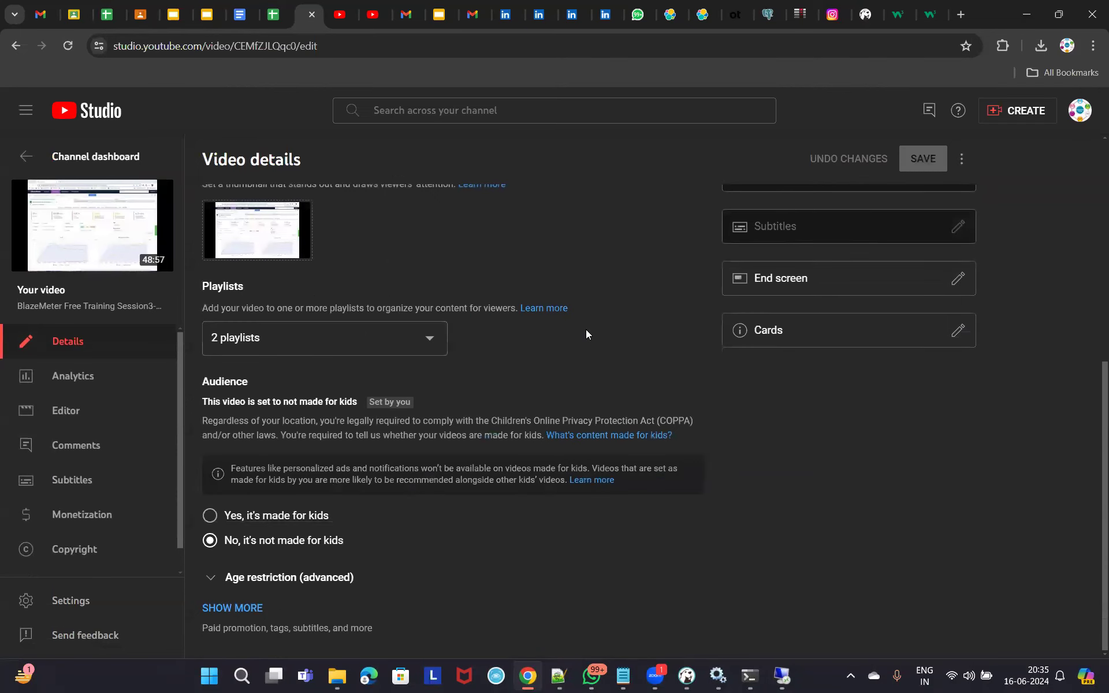
scroll(452, 276, up, 7)
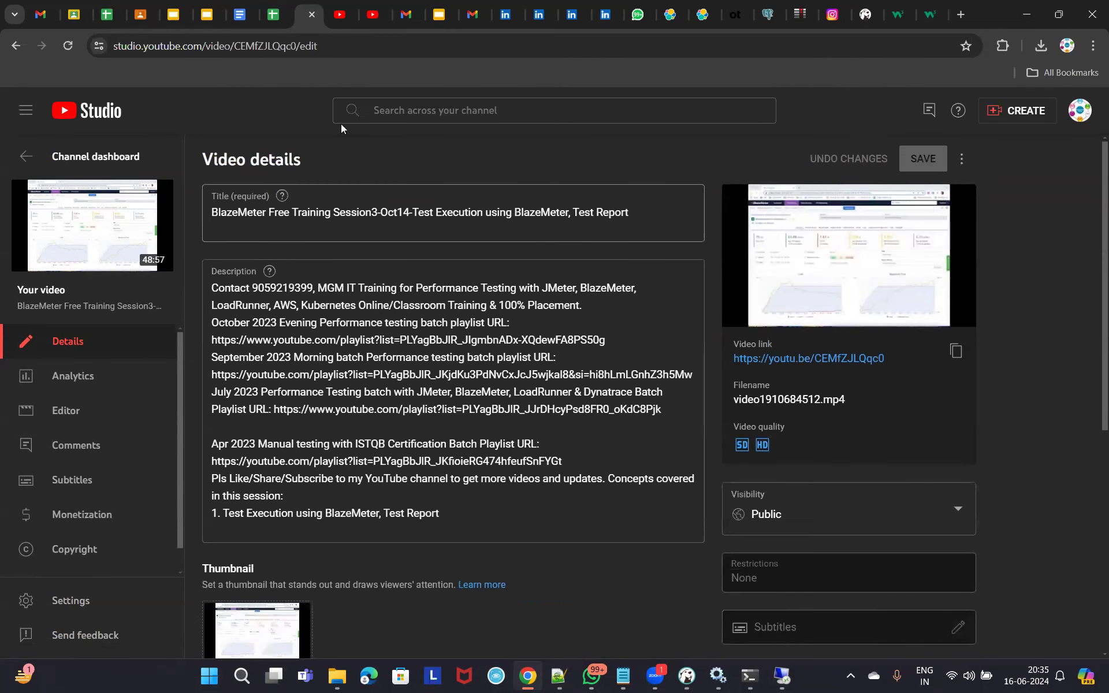
Search the channel for 'mongodb', clear the search, and return to the Channel dashboard.
click(417, 109)
text(mongo)
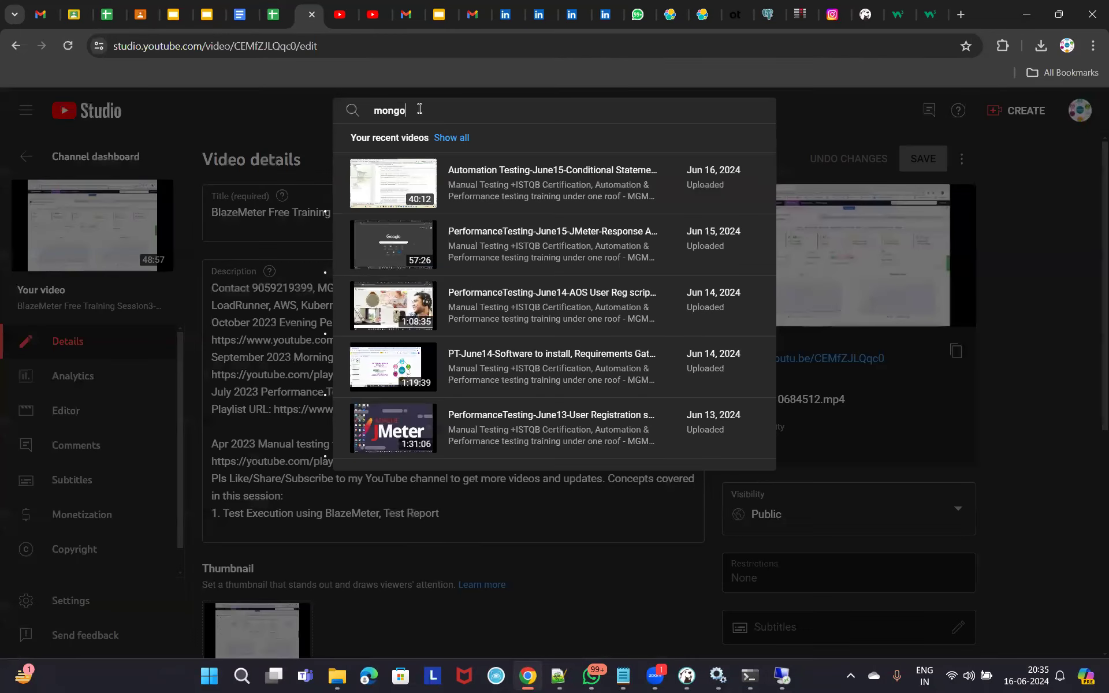
text(db)
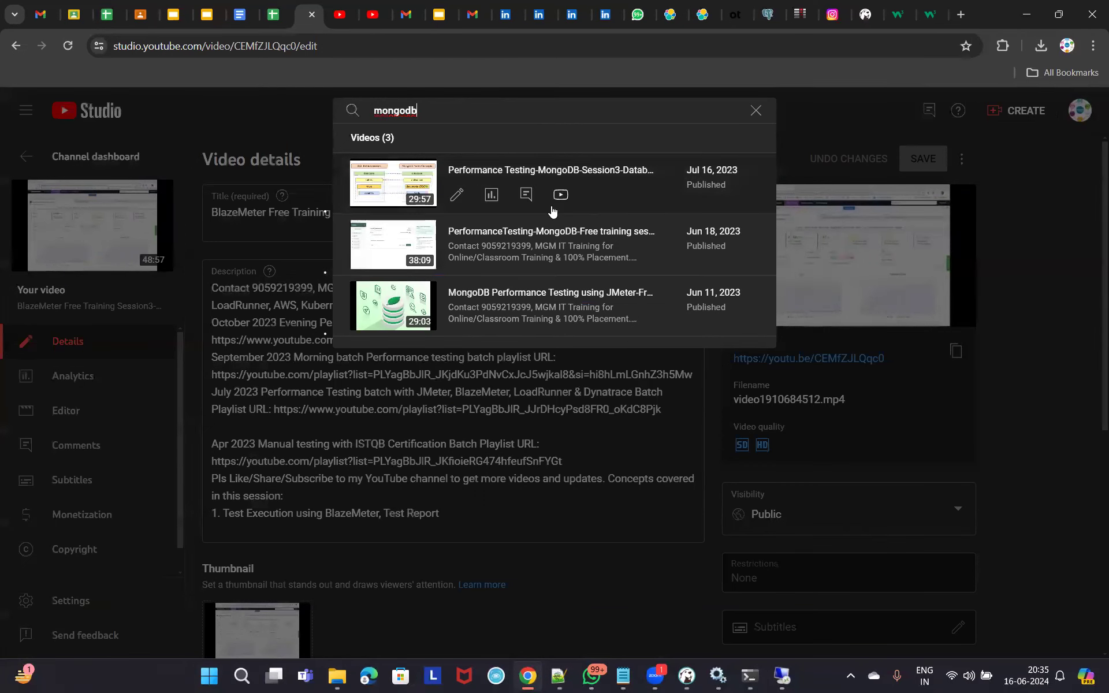
click(756, 111)
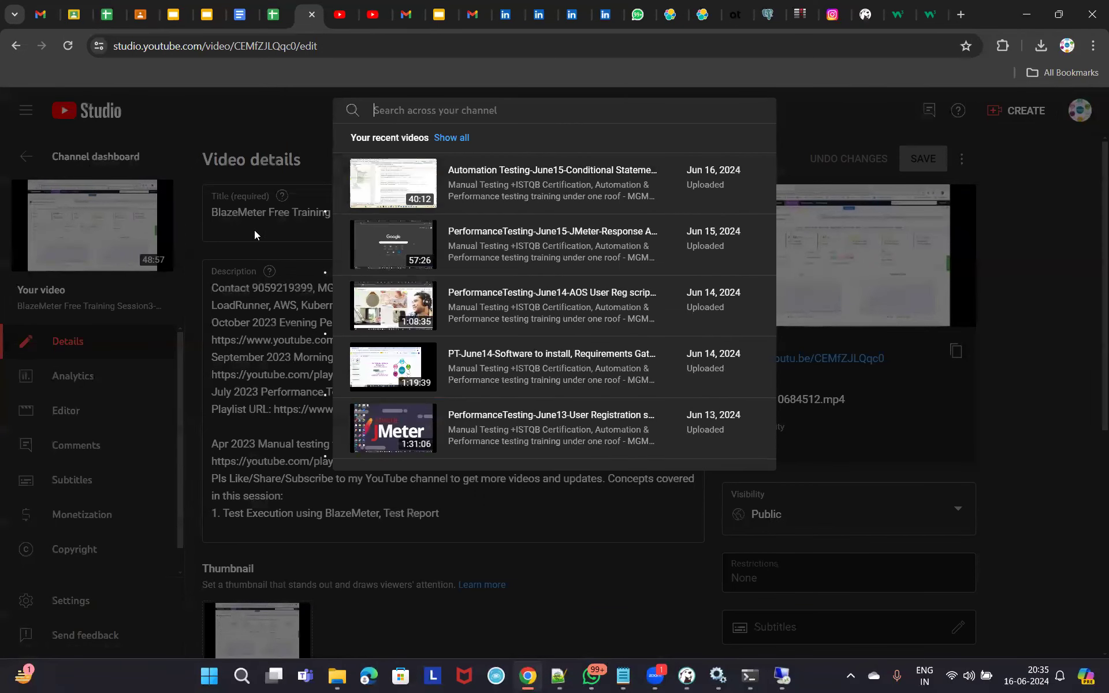
click(75, 153)
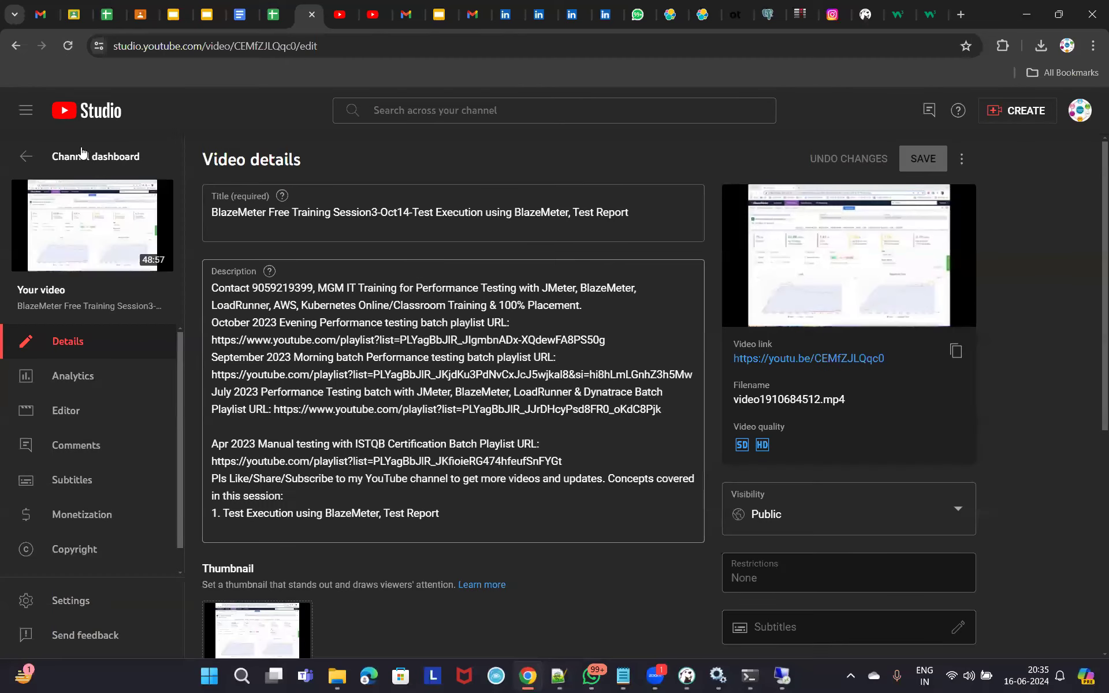
click(83, 156)
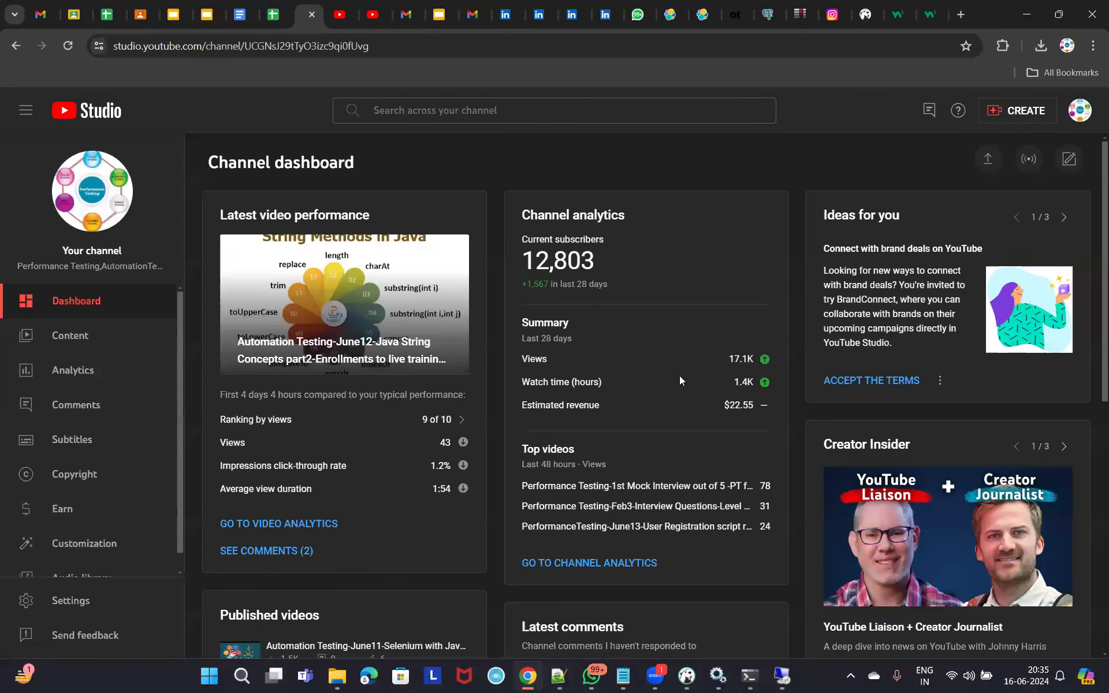
scroll(630, 403, down, 3)
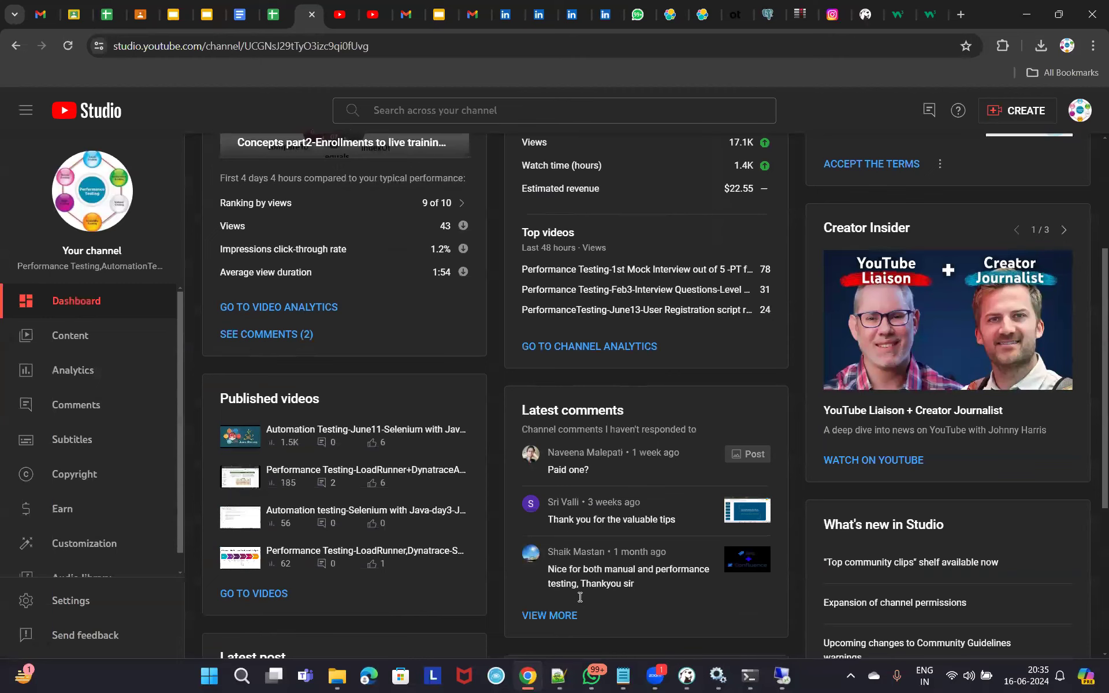